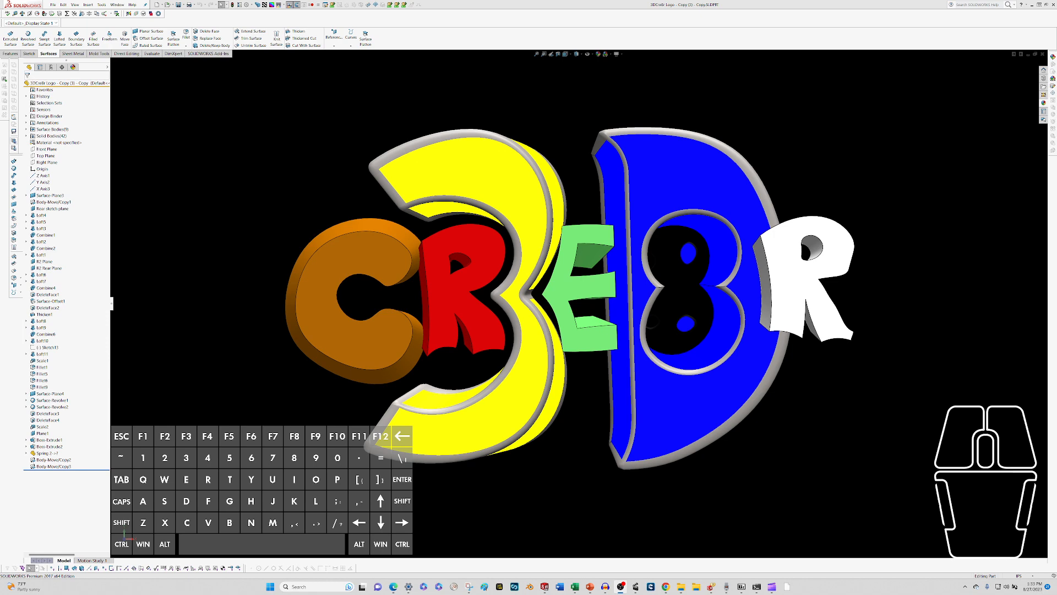
- Switch to PowerPoint and compare the rendered CRE8R logo slide with the photo slide of the 3D-printed logo
key("alt+Tab")
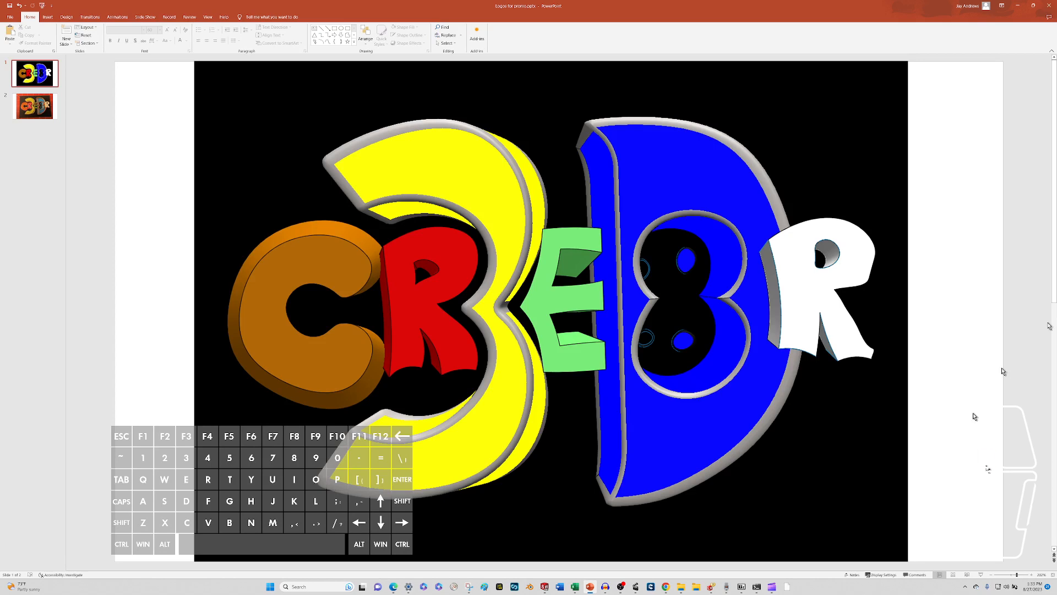
scroll(944, 273, "down", 1)
scroll(930, 282, "up", 1)
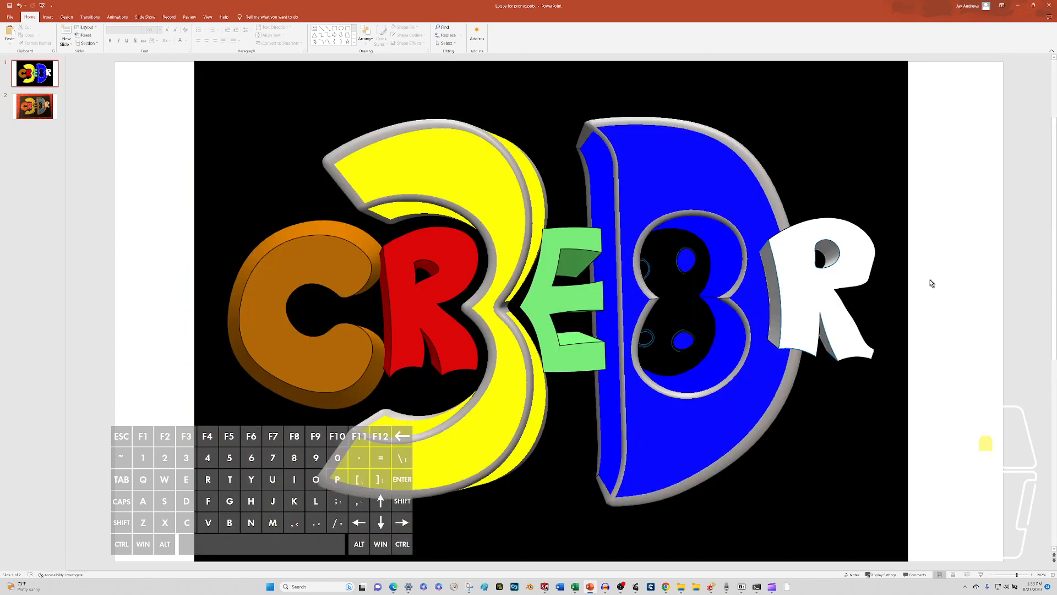
scroll(931, 282, "down", 1)
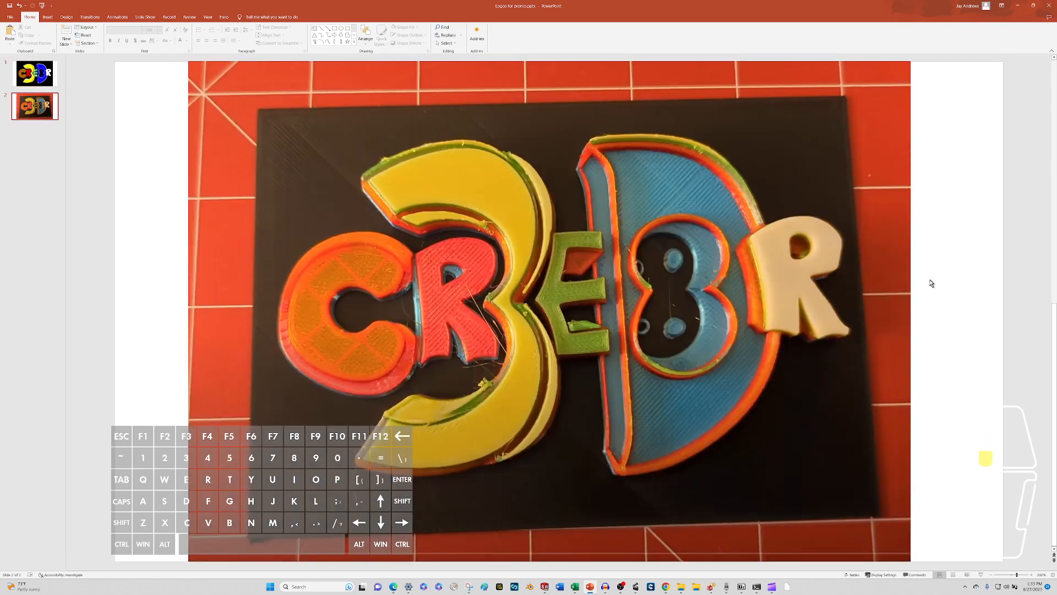
scroll(925, 292, "up", 1)
scroll(924, 293, "down", 1)
scroll(923, 294, "up", 1)
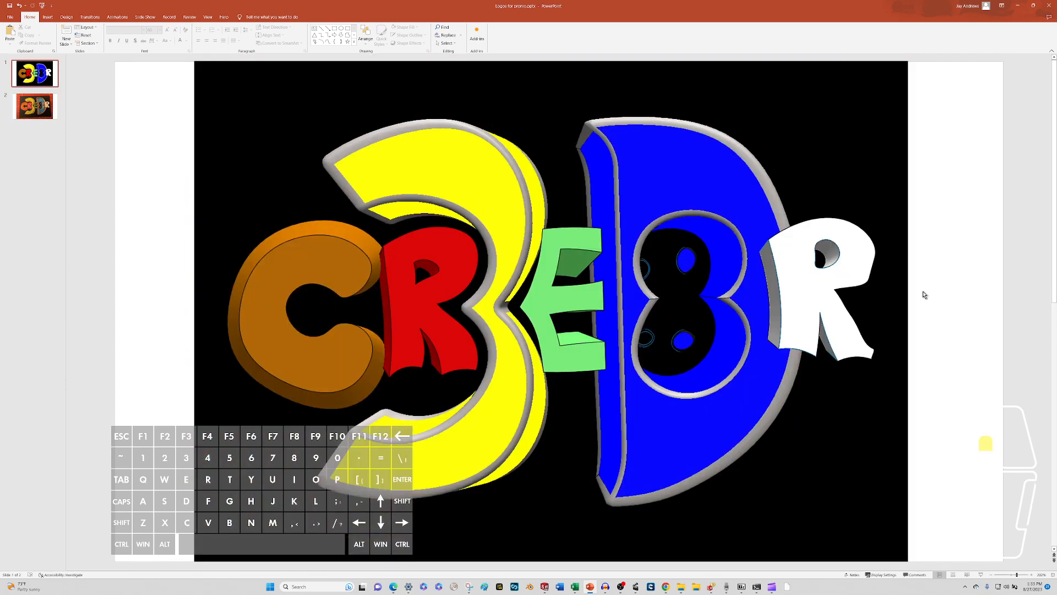
scroll(924, 295, "down", 1)
scroll(924, 295, "up", 1)
scroll(924, 294, "down", 1)
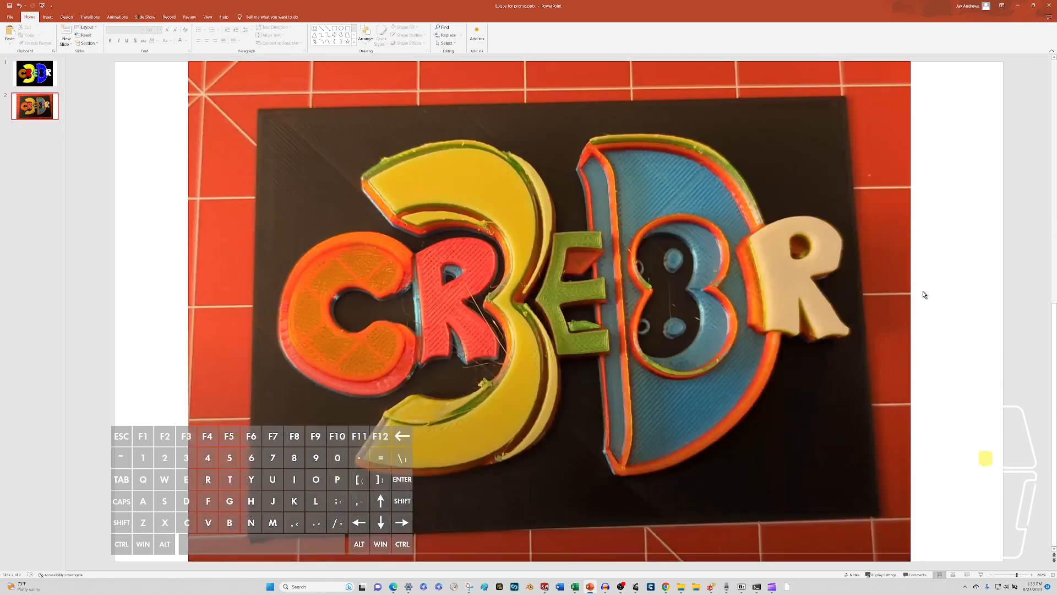
scroll(924, 294, "up", 1)
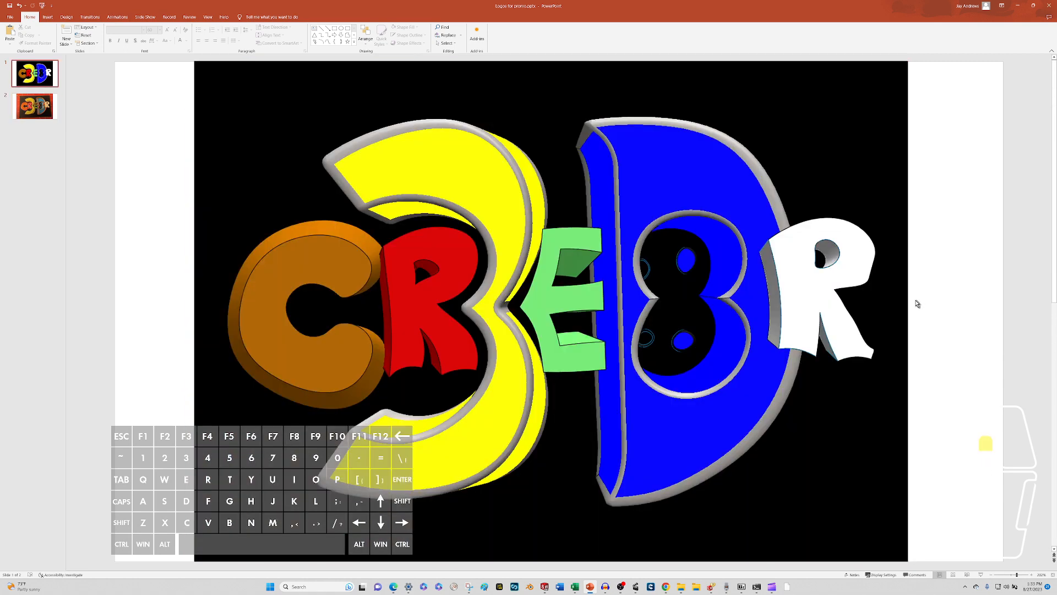
scroll(916, 303, "down", 1)
scroll(917, 303, "up", 1)
scroll(916, 304, "down", 1)
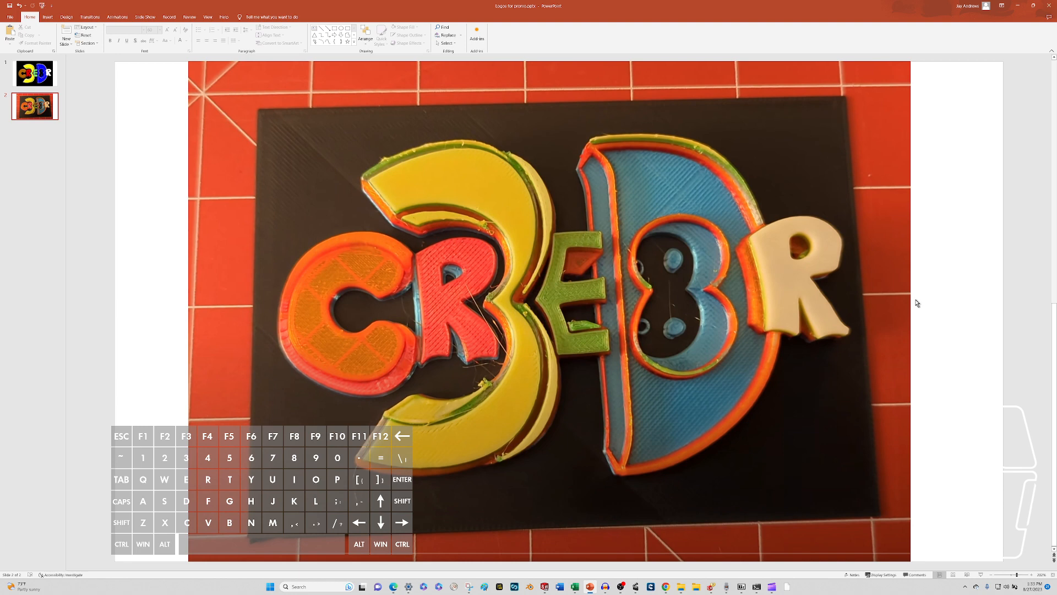
scroll(917, 302, "up", 1)
scroll(917, 302, "down", 1)
scroll(916, 303, "up", 1)
scroll(916, 303, "down", 1)
left_click(969, 270)
scroll(968, 269, "up", 1)
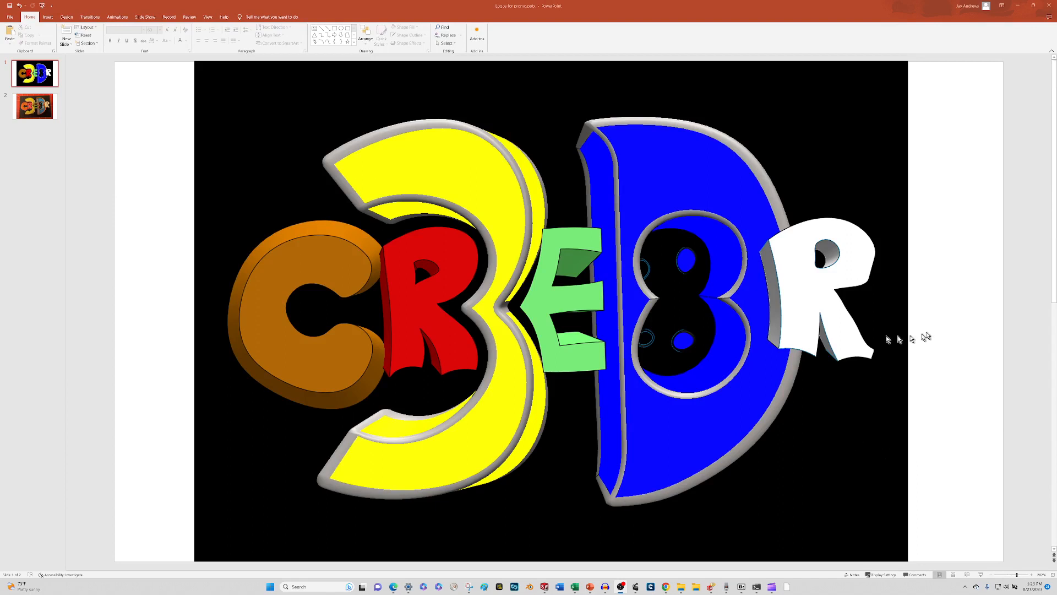
scroll(941, 323, "down", 1)
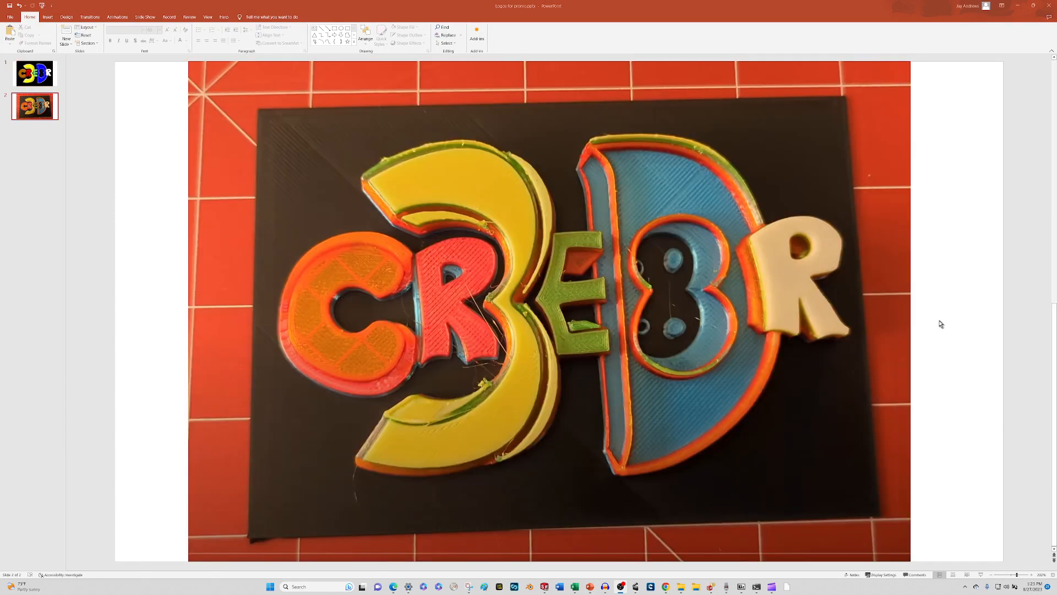
scroll(941, 324, "up", 1)
scroll(941, 324, "down", 1)
scroll(941, 324, "up", 1)
scroll(941, 324, "down", 1)
scroll(941, 323, "up", 1)
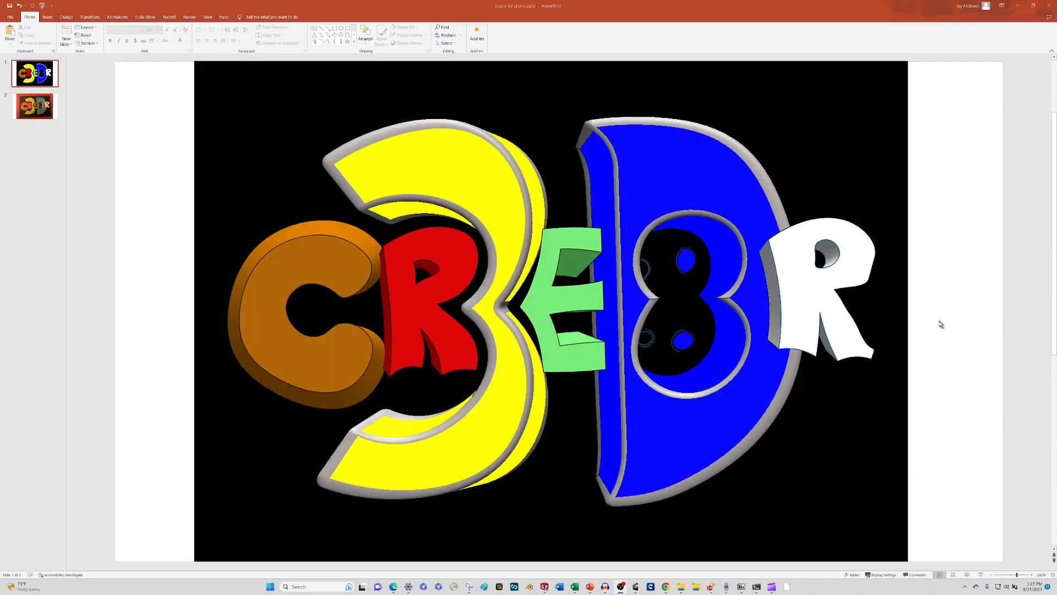
scroll(940, 324, "down", 1)
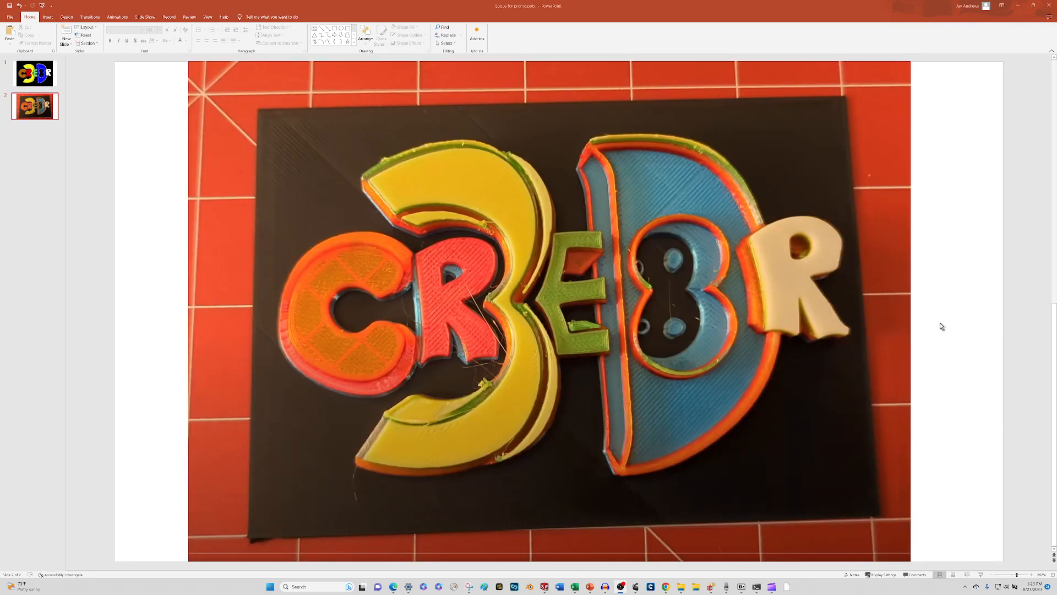
scroll(942, 325, "up", 1)
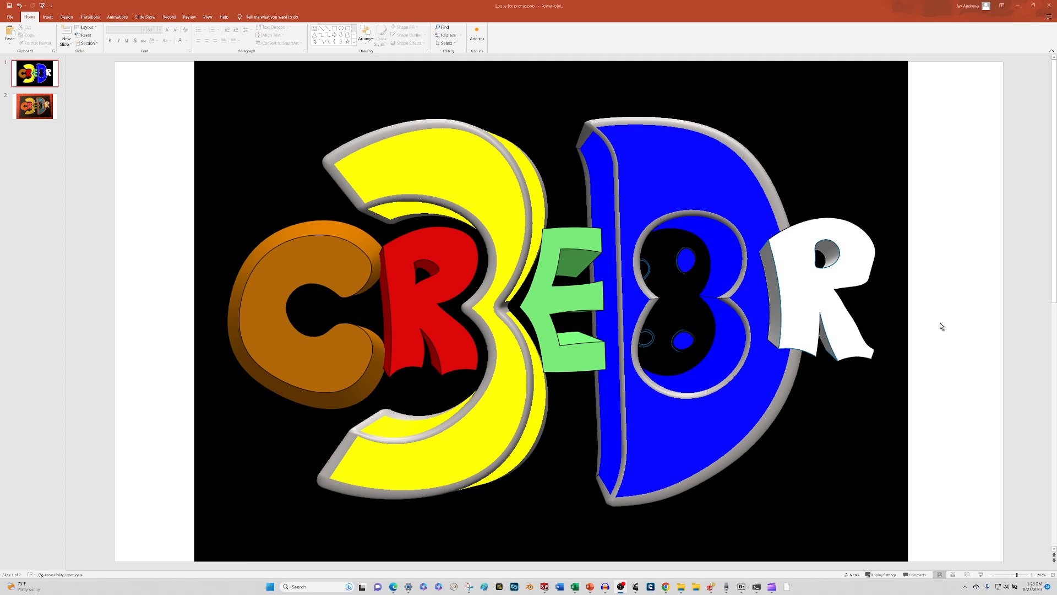
scroll(941, 326, "down", 1)
scroll(940, 326, "up", 1)
scroll(941, 326, "down", 1)
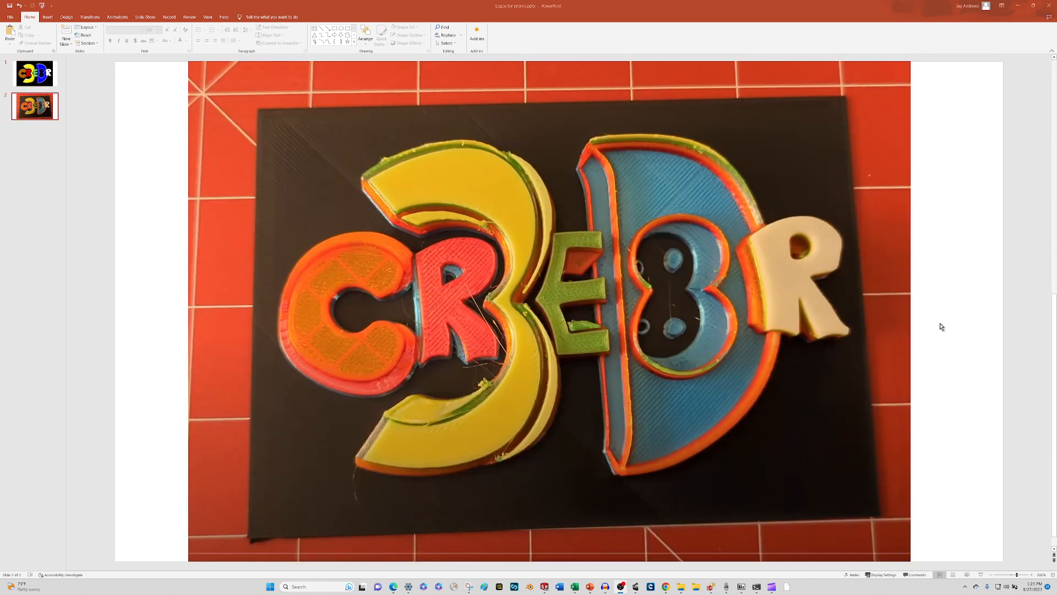
scroll(941, 326, "up", 1)
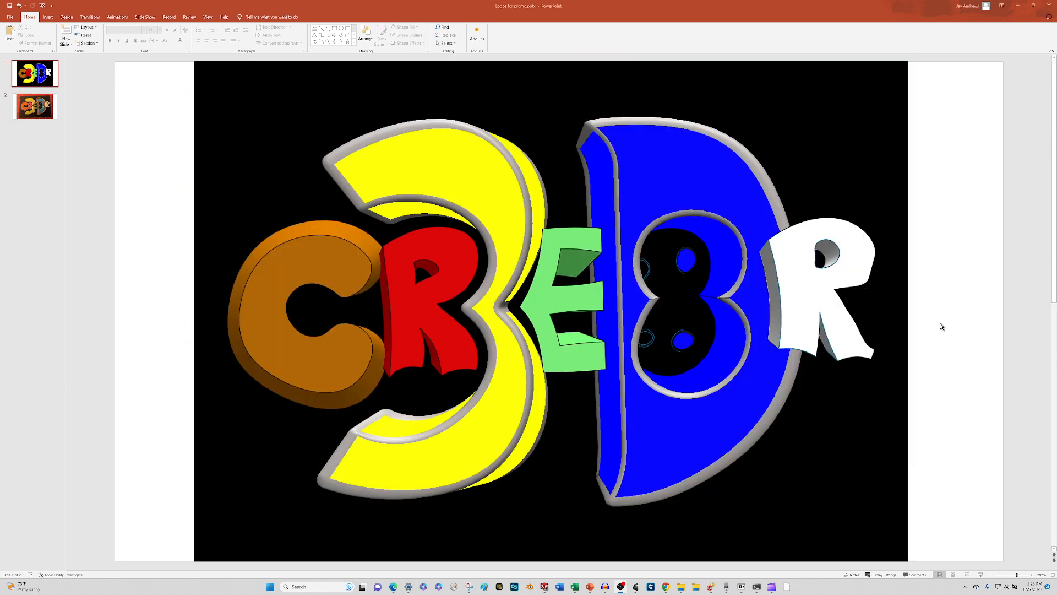
scroll(941, 326, "down", 1)
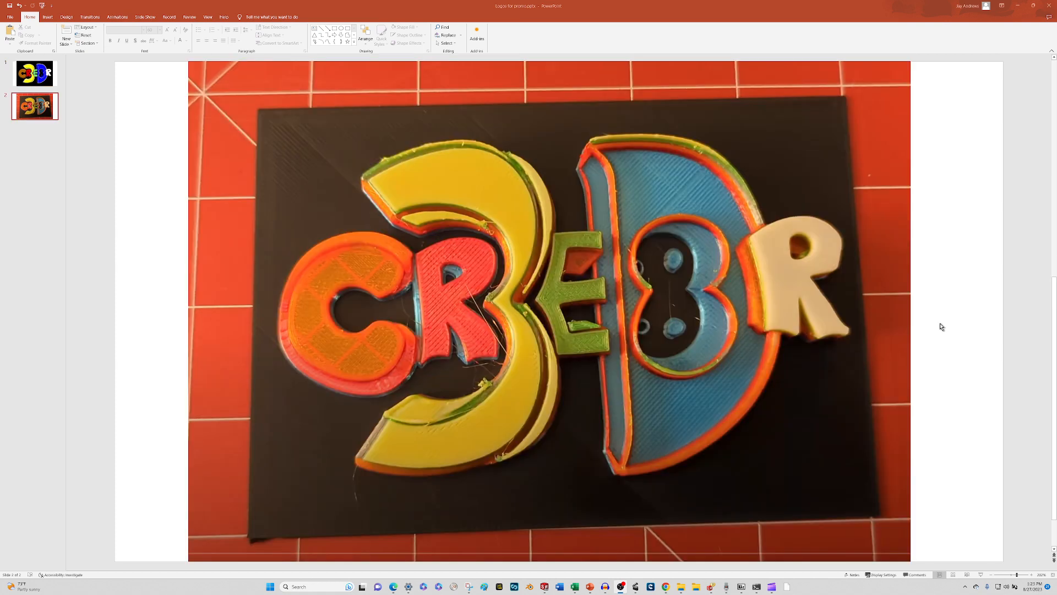
scroll(941, 326, "up", 1)
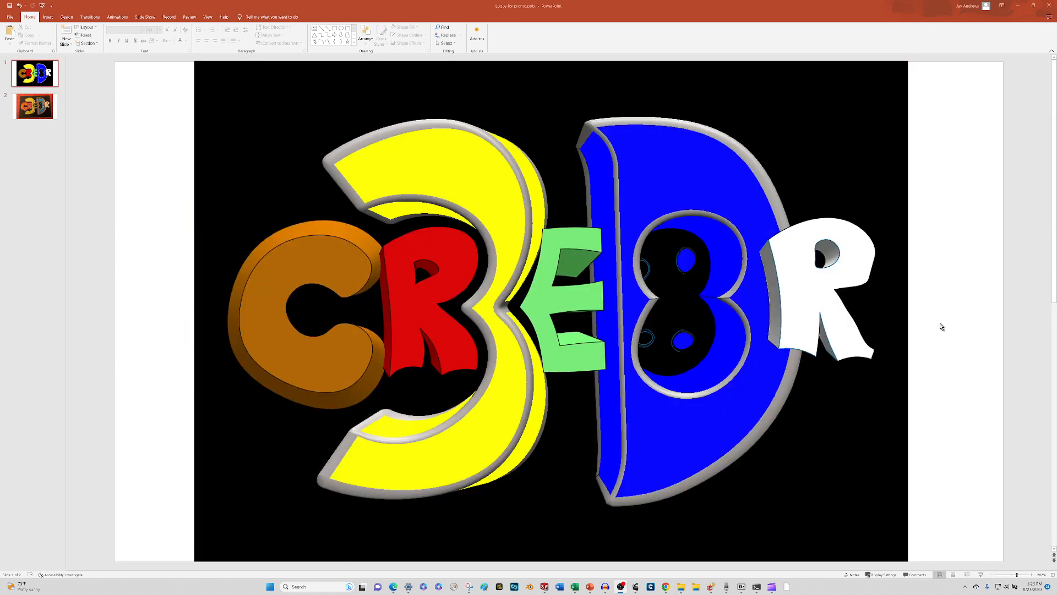
scroll(940, 329, "down", 1)
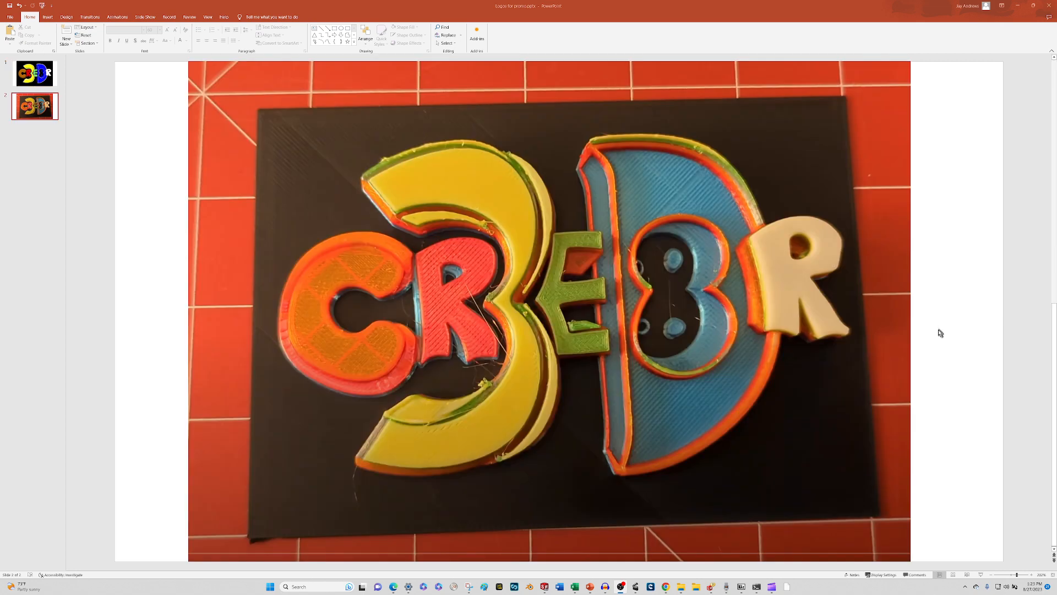
scroll(934, 340, "up", 1)
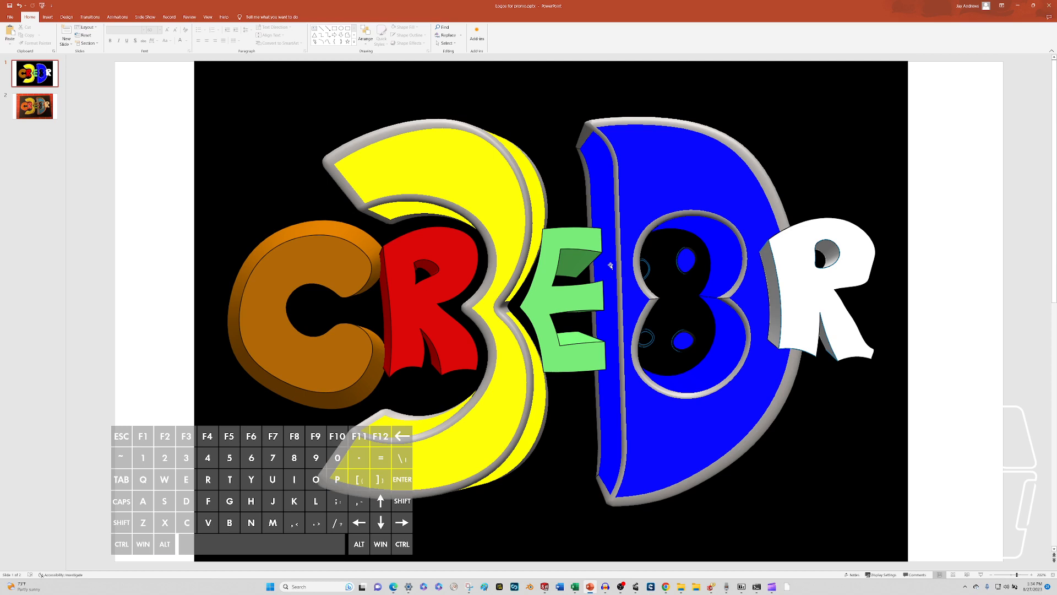
- Switch to SOLIDWORKS and examine the 3D logo model from another viewing angle
key("alt+Tab")
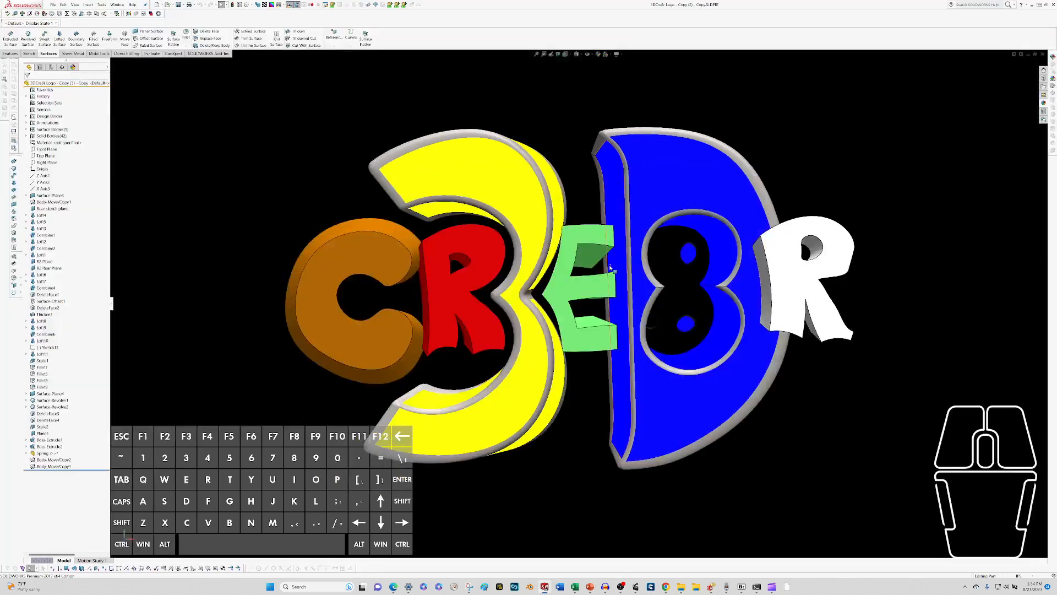
middle_click_drag(663, 273, 708, 345)
key("ctrl+1")
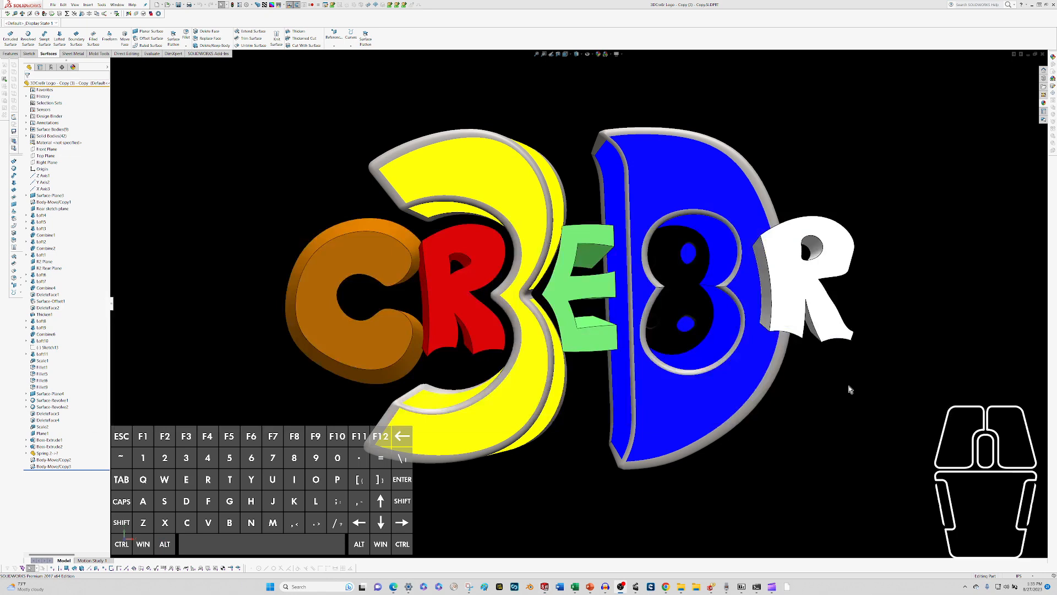
- Switch to PowerPoint and compare the inner curve of the yellow 3 on the printed photo and the rendered slide
key("alt+Tab")
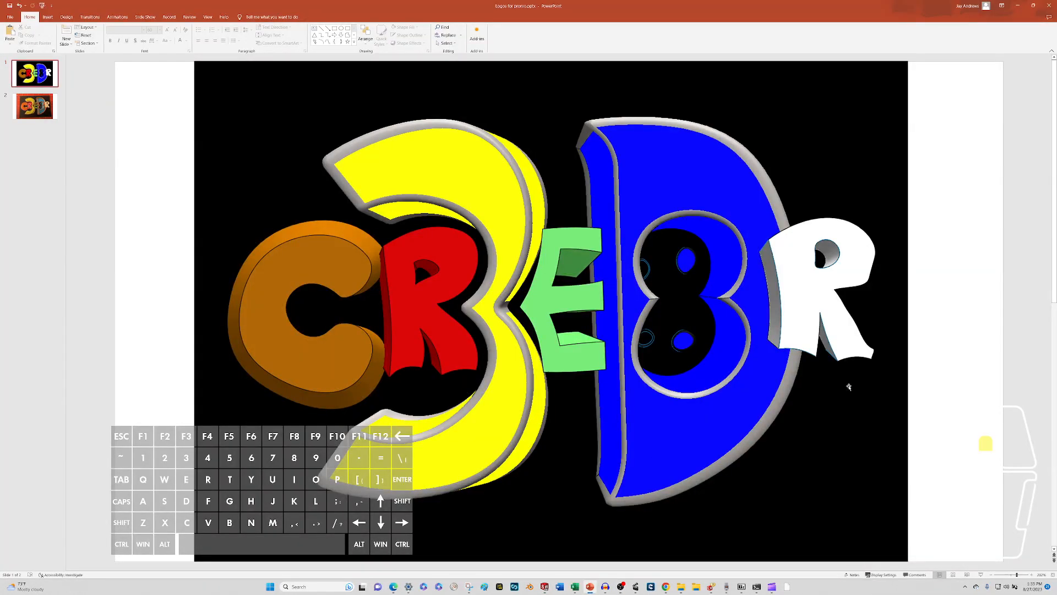
scroll(848, 387, "down", 1)
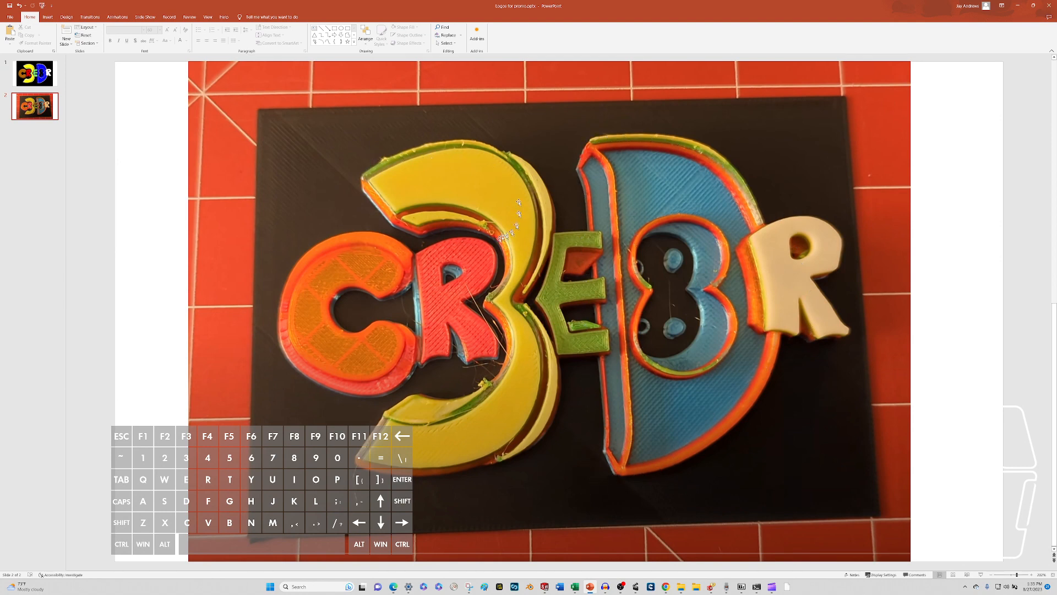
key("Page_Up")
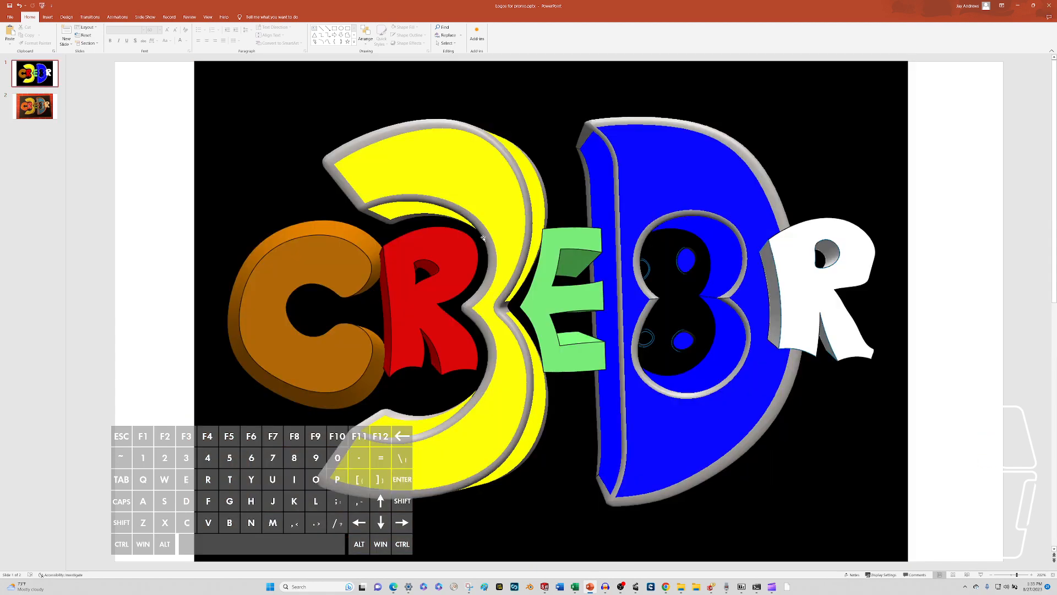
key("Page_Down")
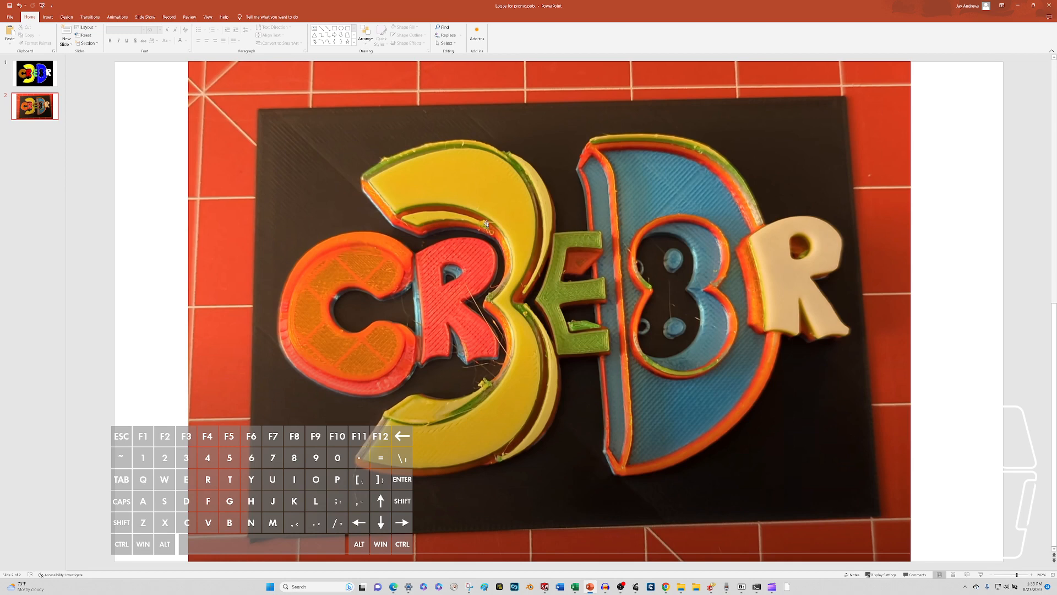
- Switch back to SOLIDWORKS, inspect the logo model from a tilted angle and restore the perspective view that fills the graphics area
key("alt+Tab")
key("alt+Tab")
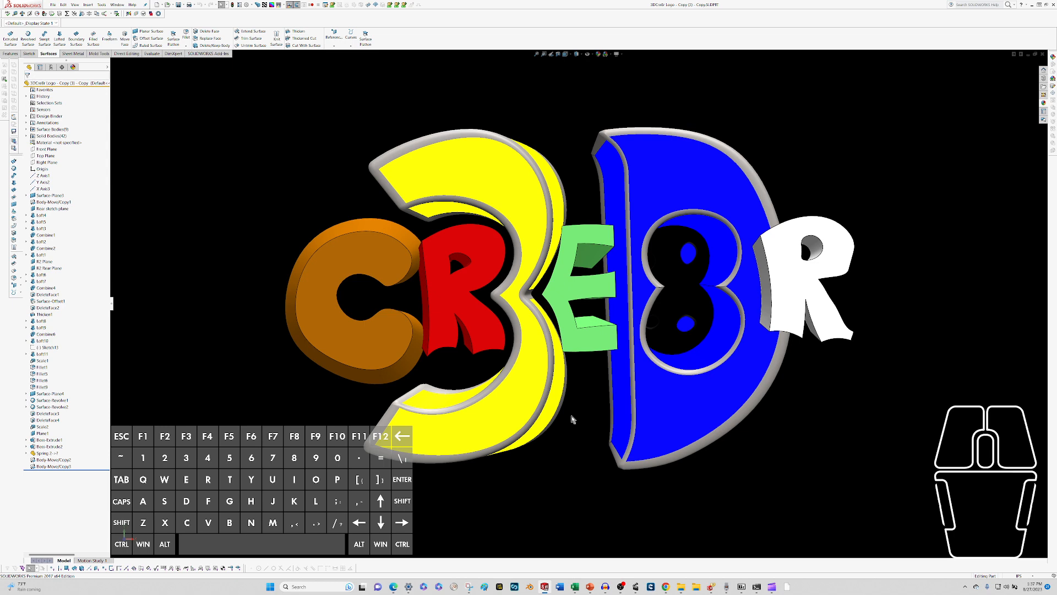
key("alt+Tab")
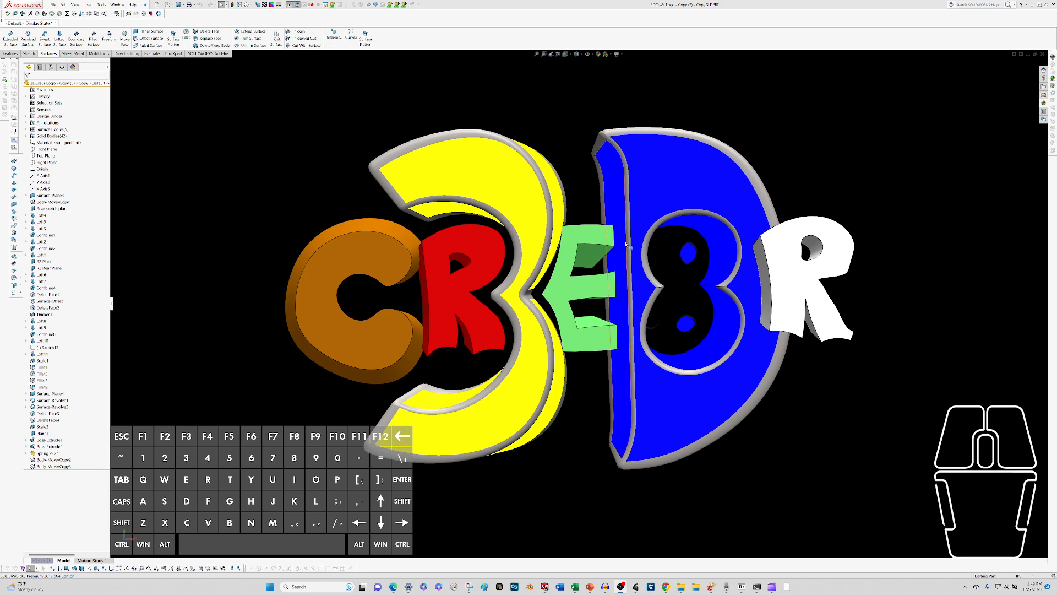
middle_click_drag(626, 244, 621, 299)
key("ctrl+1")
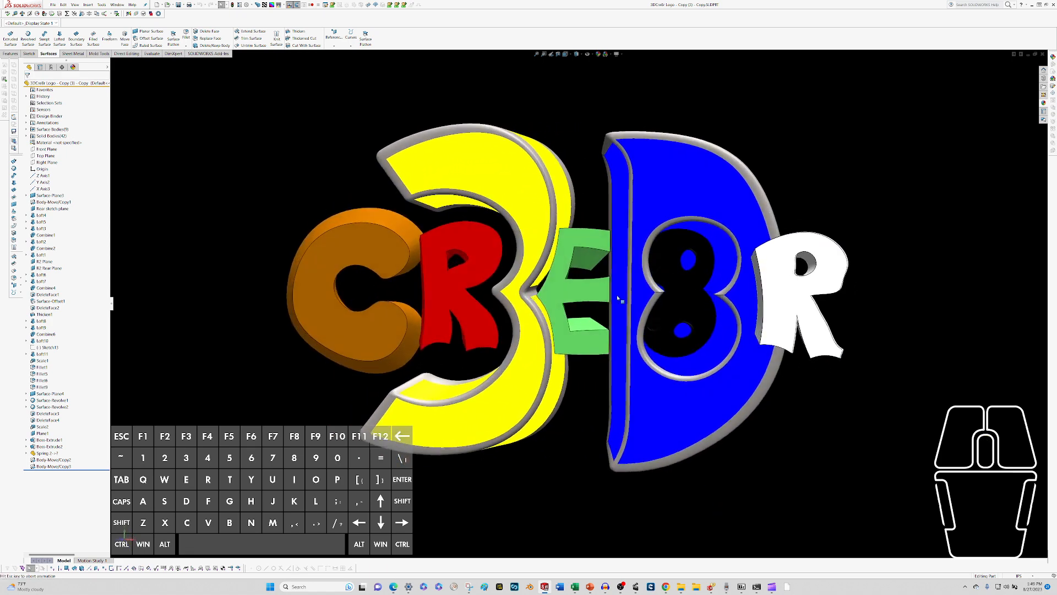
left_click(257, 5)
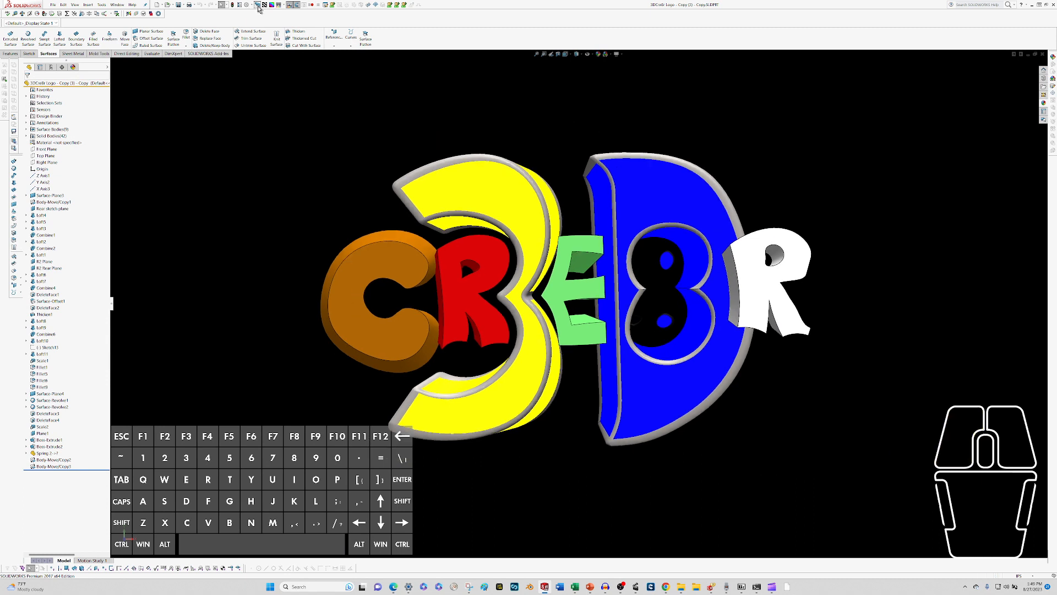
left_click(258, 6)
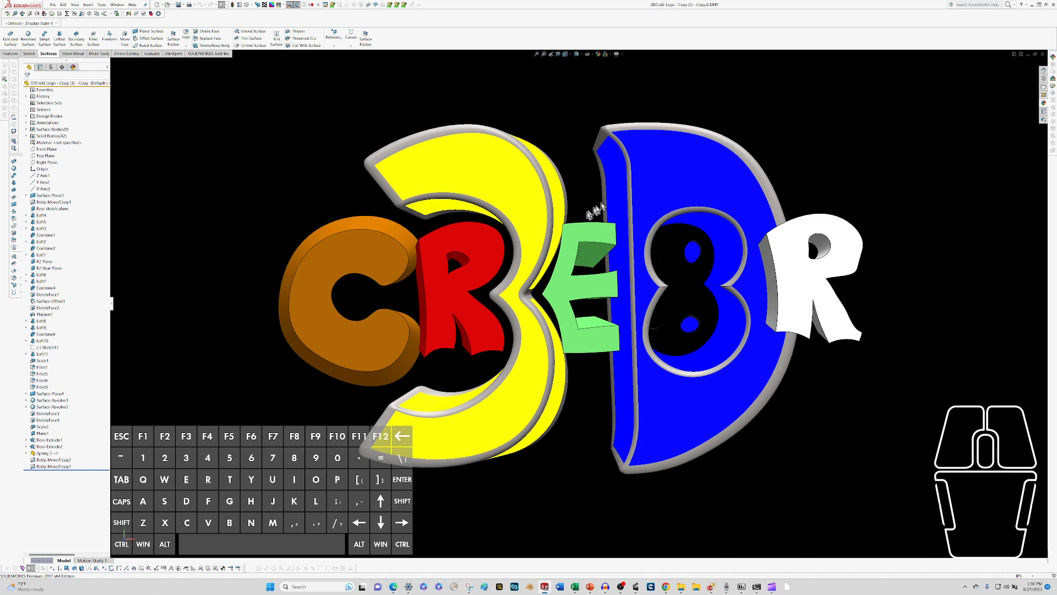
- Select the outer edge of the orange letter C's front face to examine its outline
left_click(378, 234)
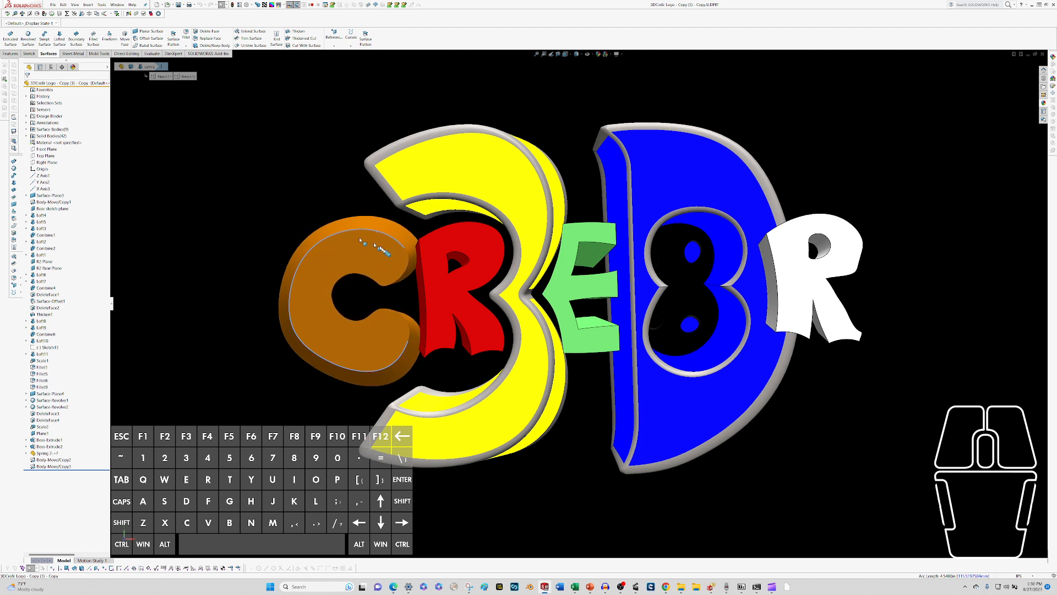
left_click(279, 227)
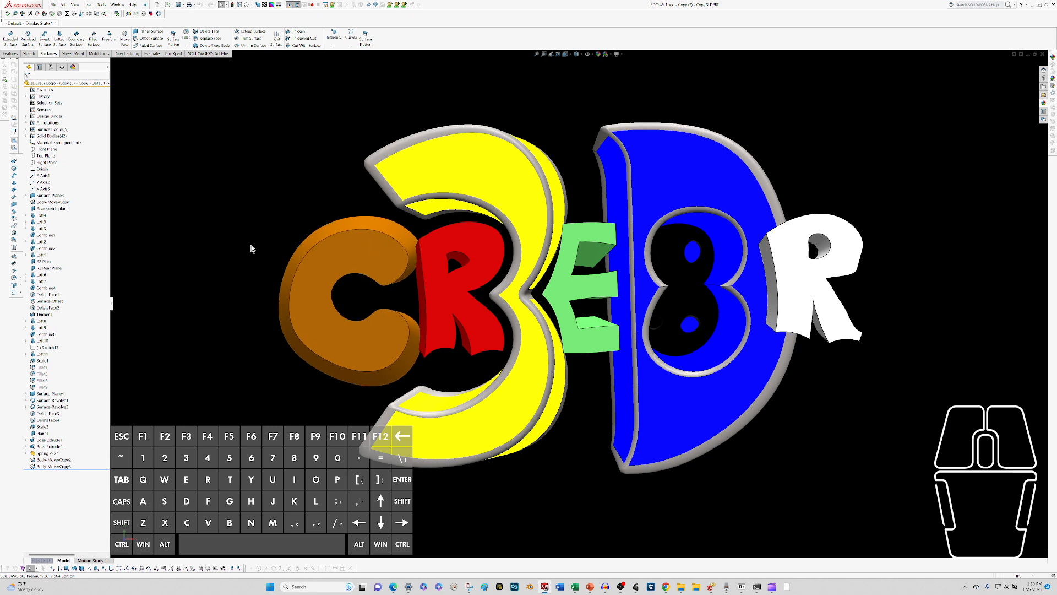
left_click(321, 206)
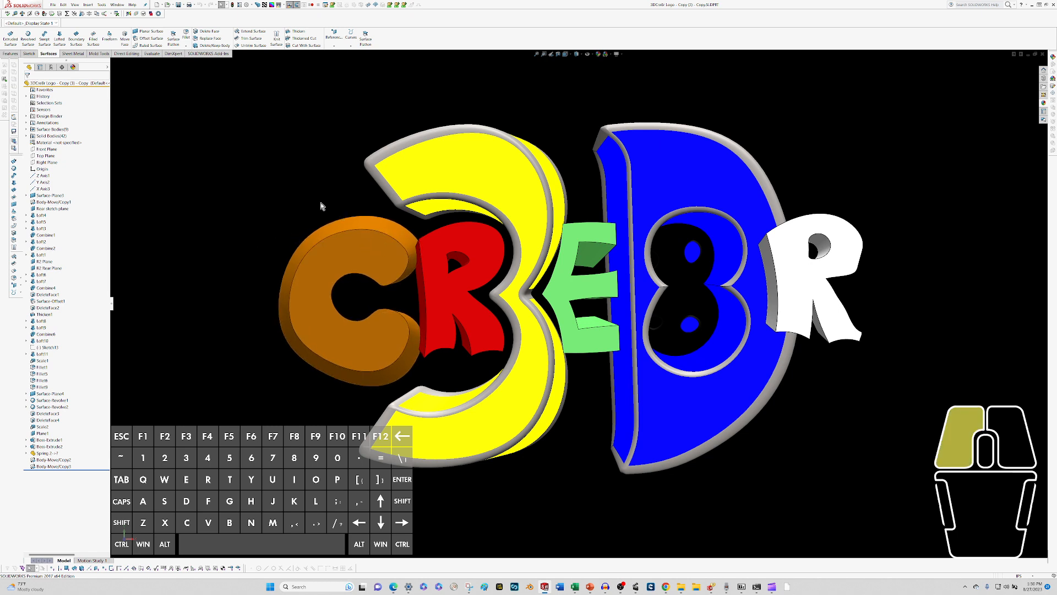
left_click(384, 235)
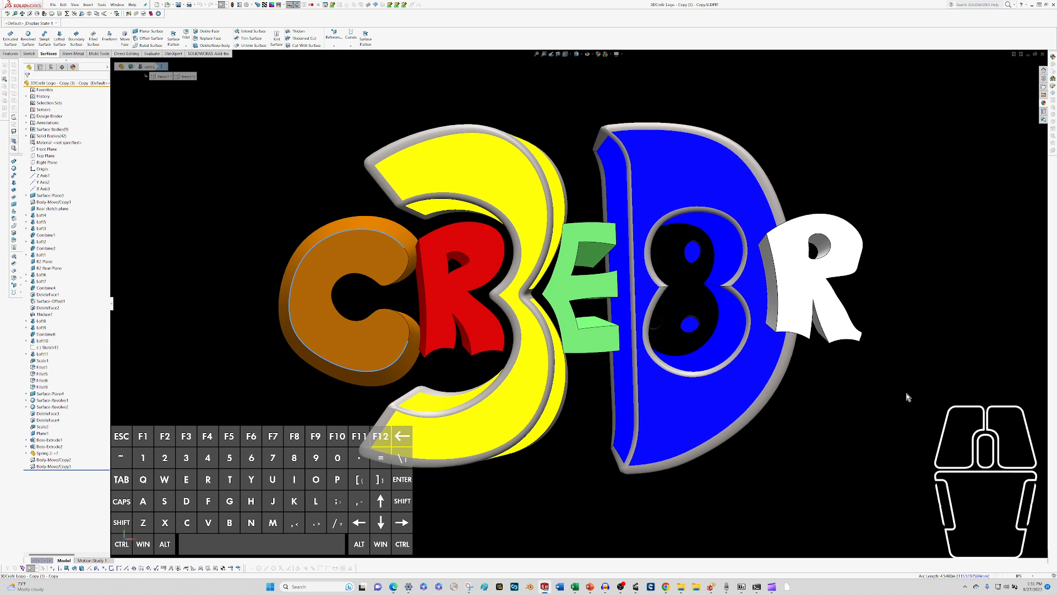
- Switch to Avidemux to view the loaded recording of the printed logo presentation
key("alt+Tab")
key("alt+Tab")
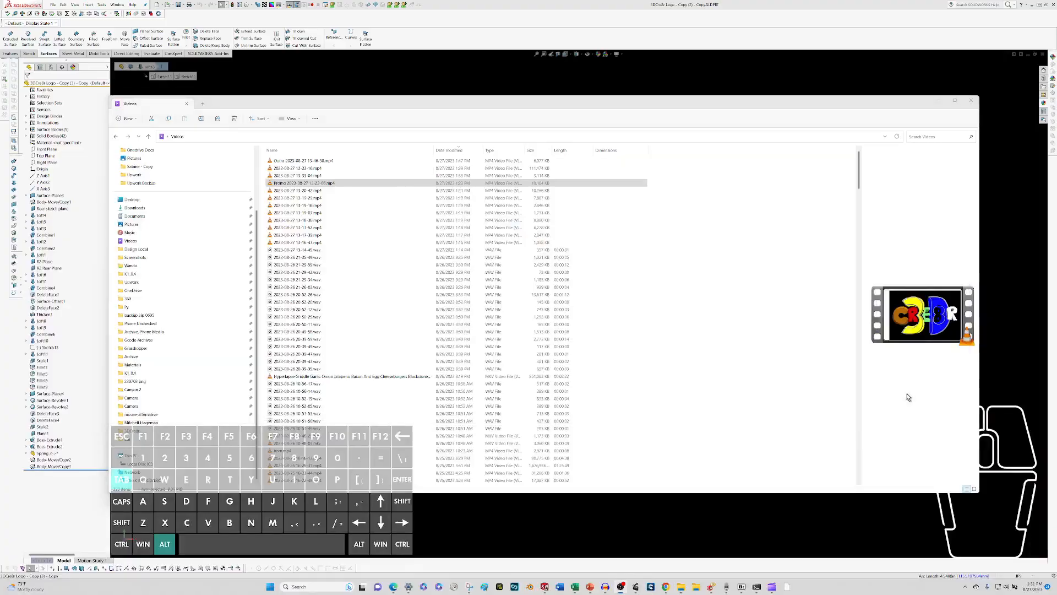
key("alt+Tab")
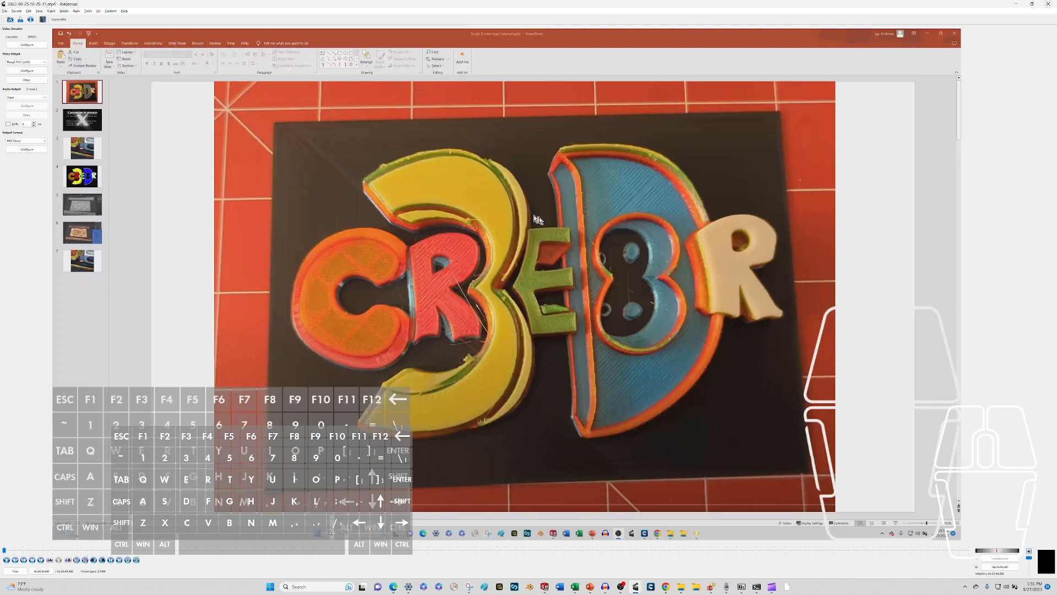
- Switch from the Avidemux recording back to the logo model in SOLIDWORKS
key("alt+Tab")
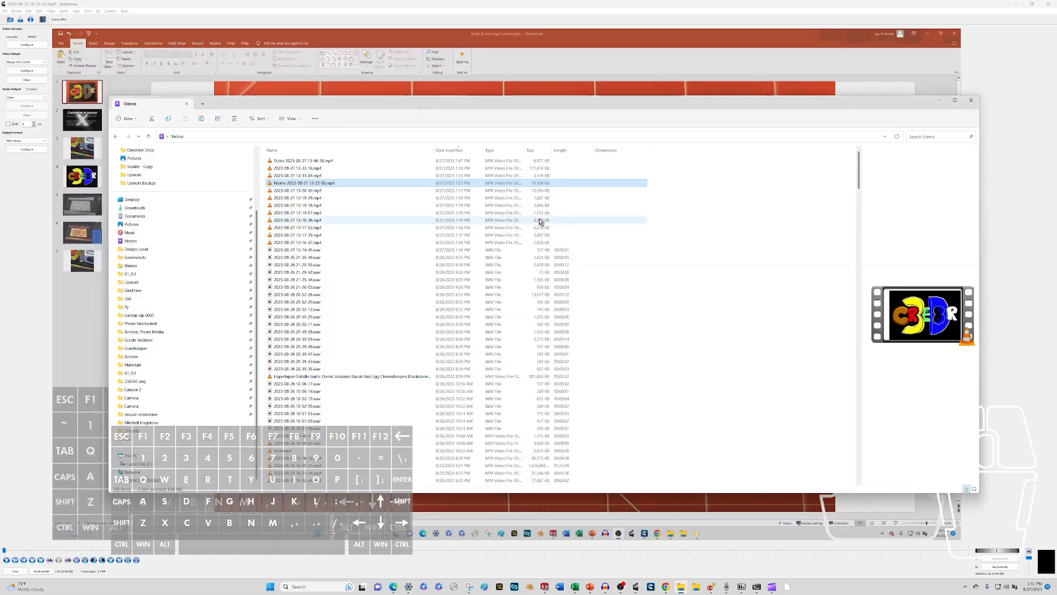
key("alt+Tab")
key("alt+Tab")
key("alt+Tab")
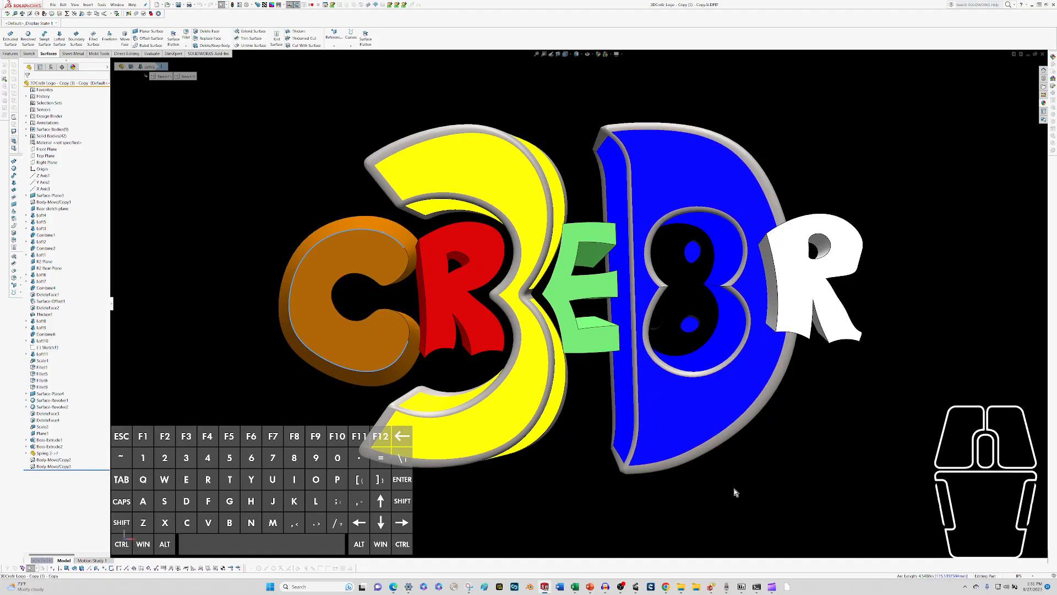
- Examine the whole CRE8R logo model at different sizes and clear the selected edge on the orange letter C
scroll(734, 490, "up", 2)
scroll(734, 490, "down", 1)
scroll(486, 361, "up", 1)
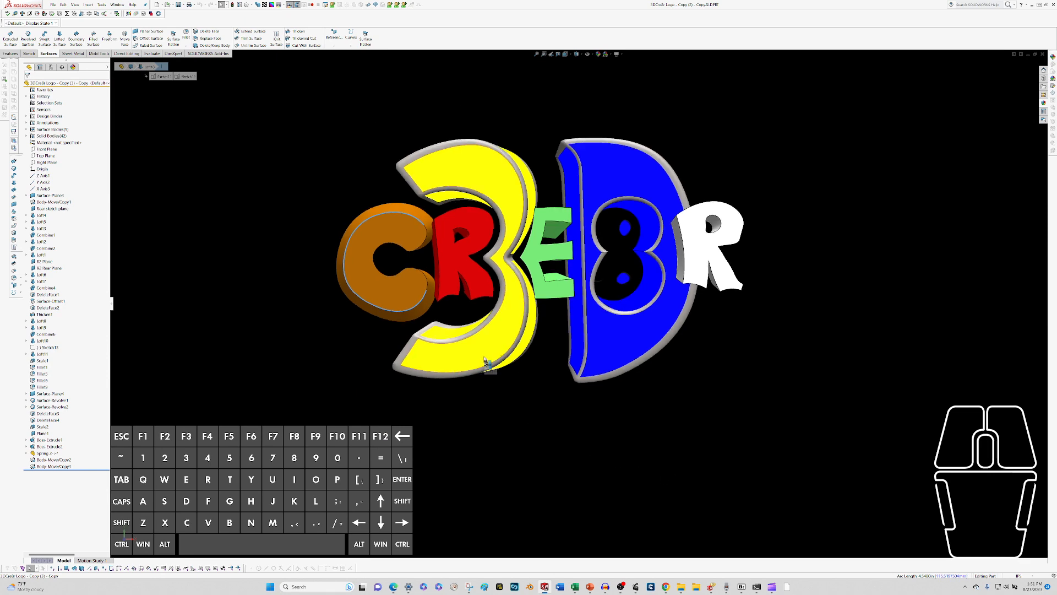
scroll(485, 361, "down", 2)
scroll(487, 366, "up", 2)
scroll(514, 222, "down", 2)
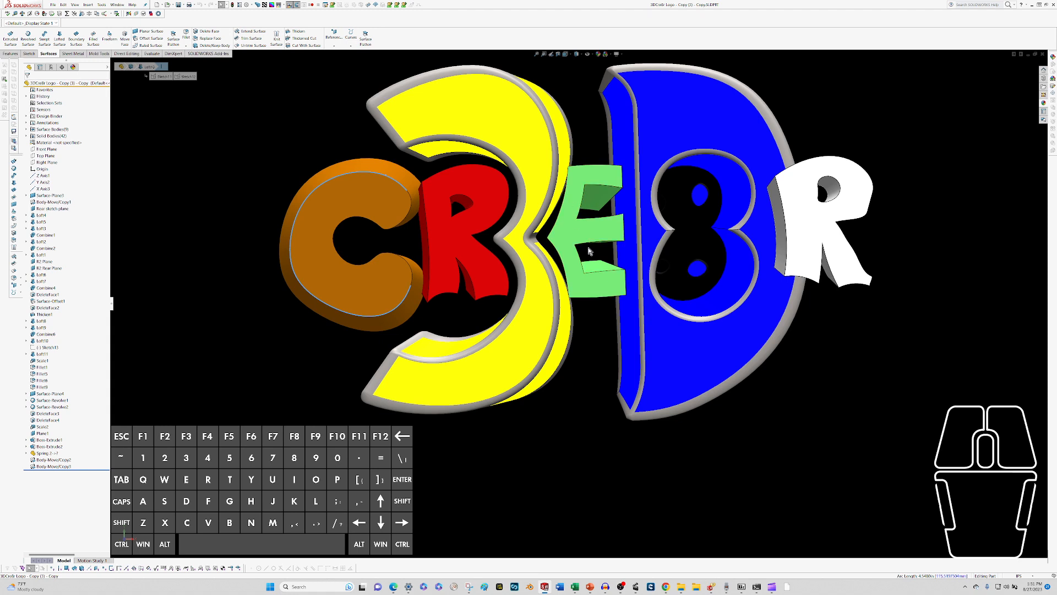
scroll(589, 220, "up", 3)
scroll(648, 200, "down", 2)
scroll(605, 309, "up", 1)
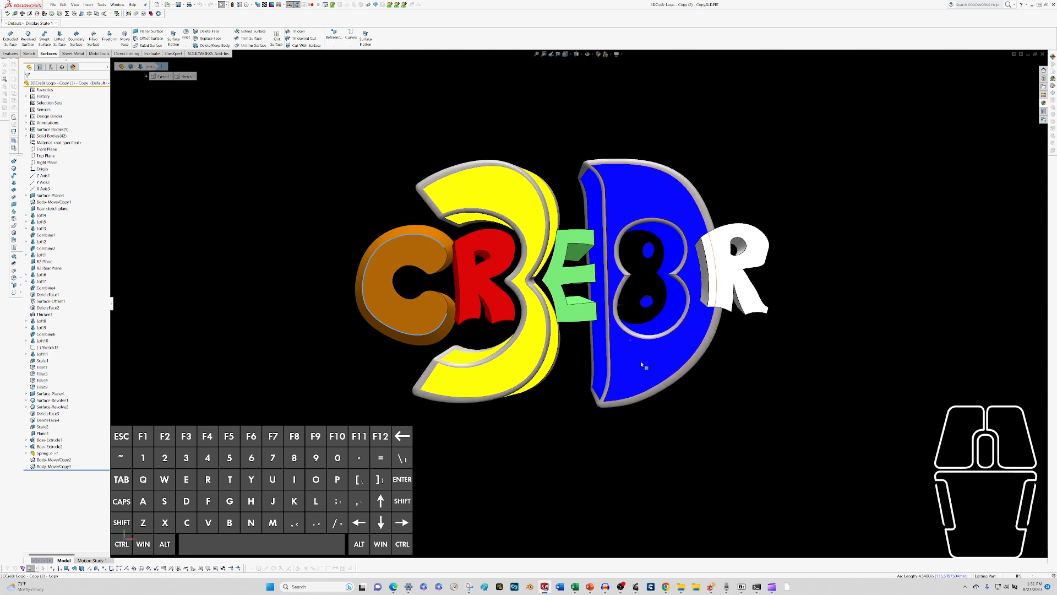
scroll(809, 418, "down", 2)
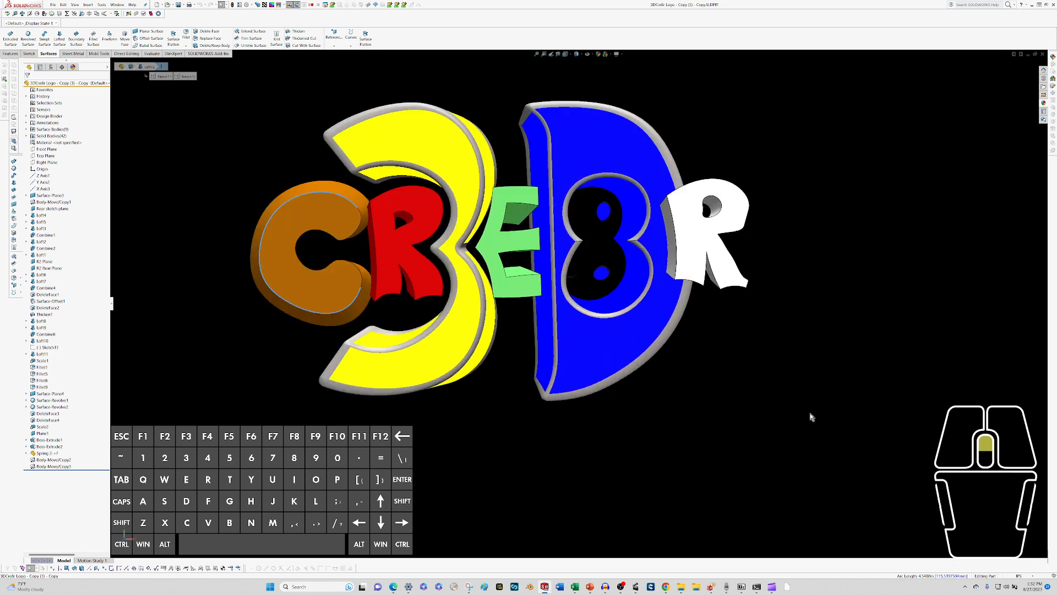
scroll(809, 417, "up", 3)
scroll(453, 278, "down", 2)
scroll(454, 279, "down", 1)
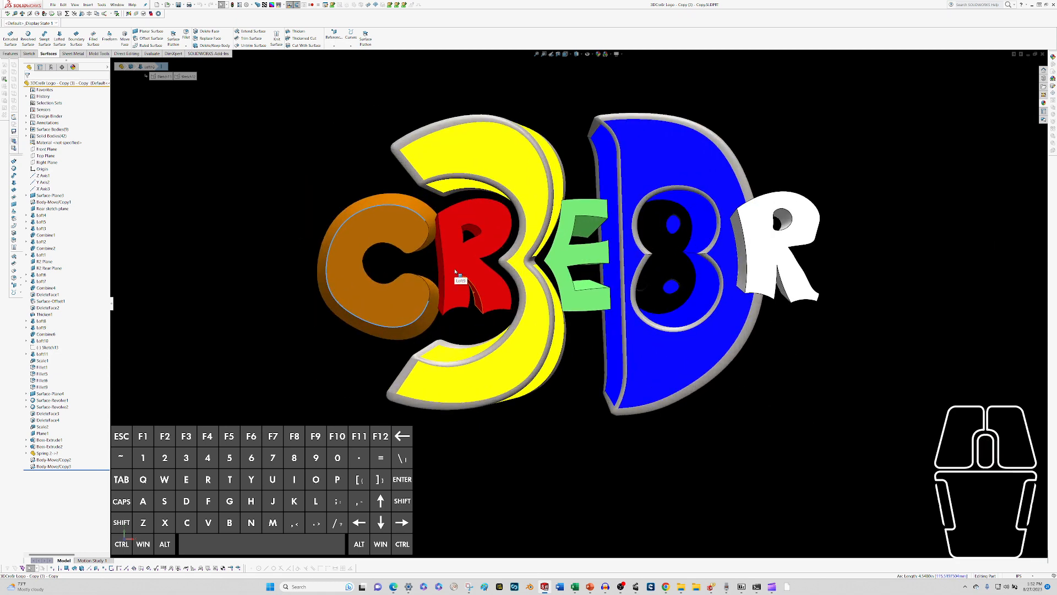
left_click(266, 199)
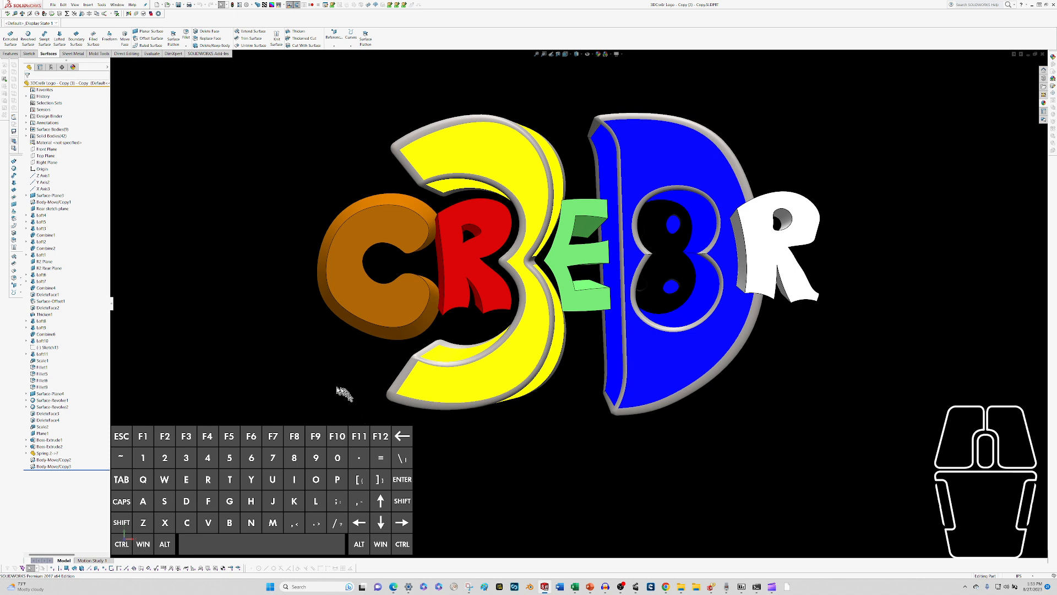
- Start a new sketch on the Front Plane with the complete logo and the space beneath it in view
left_click(40, 152)
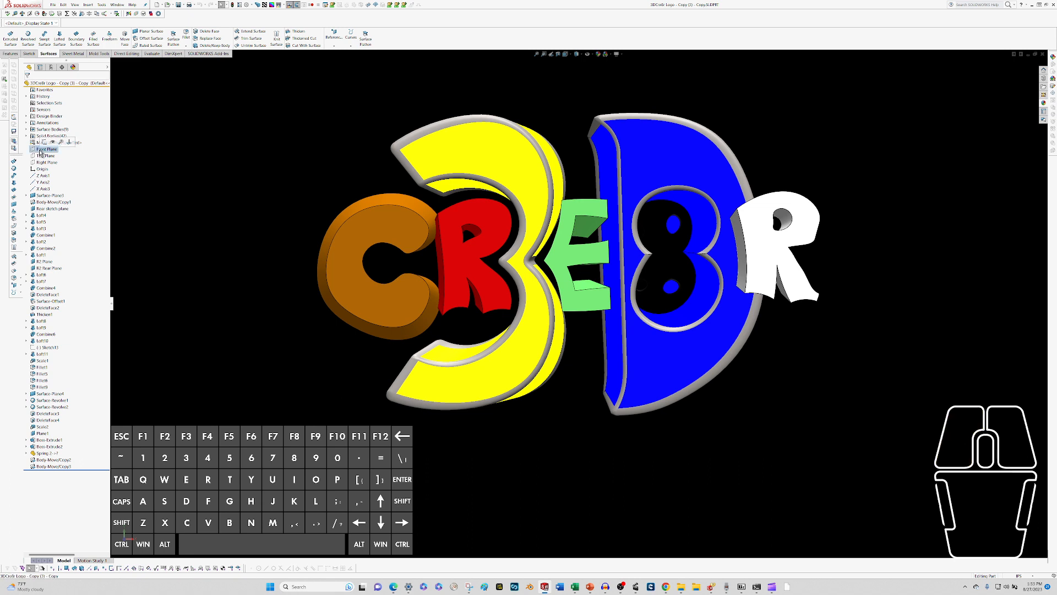
key("c")
scroll(588, 326, "down", 5)
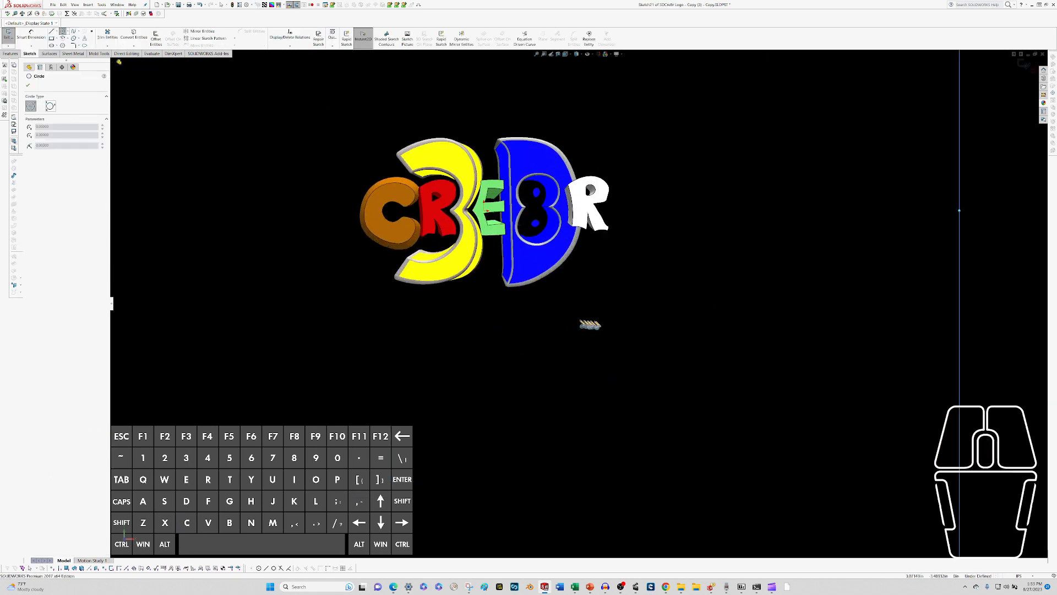
scroll(576, 324, "up", 4)
scroll(564, 234, "down", 3)
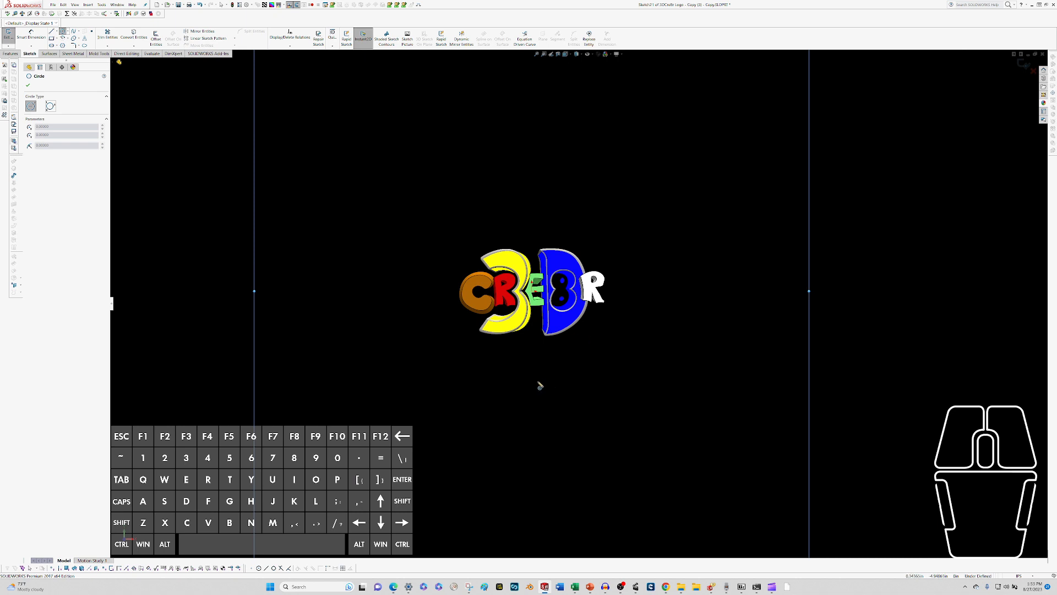
- Draw a horizontal construction line about 9.9 in long below the logo
key("alt+l")
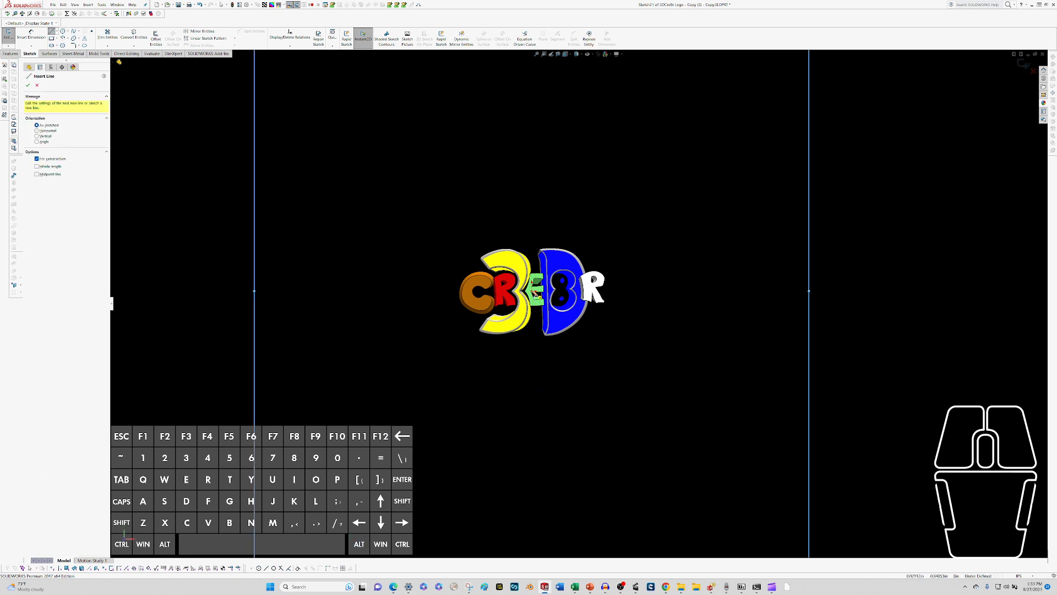
left_click(449, 383)
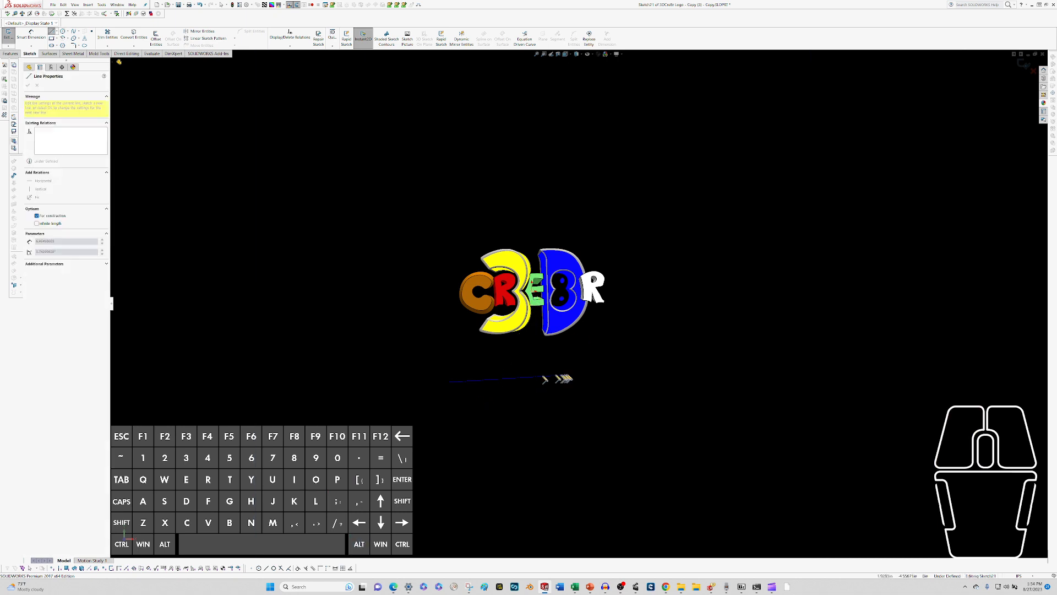
left_click(630, 386)
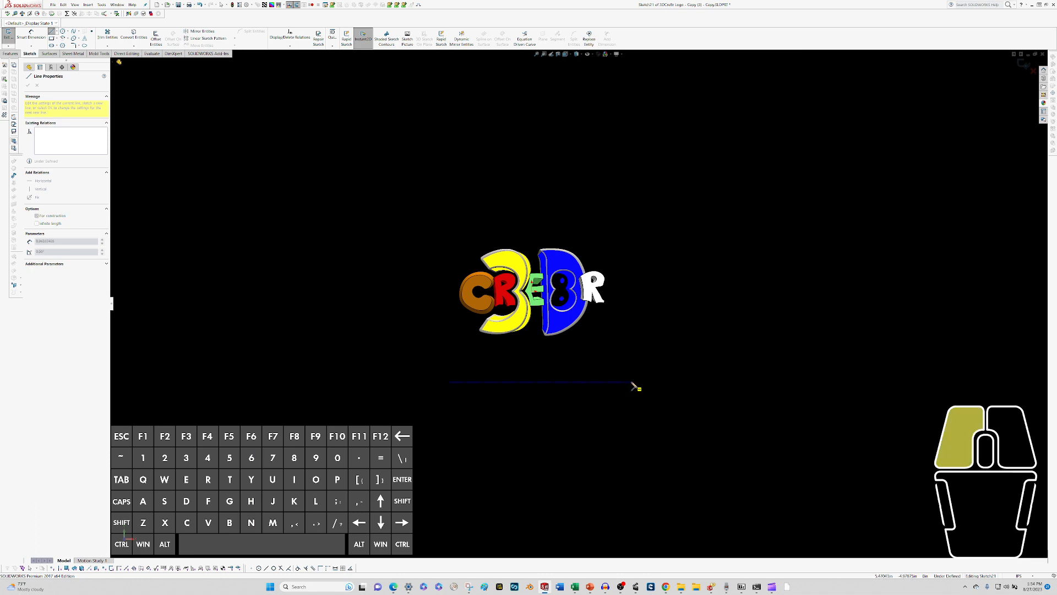
key("Escape")
- Try to draw a construction line from the sketch origin down to the midpoint of the horizontal construction line
key("alt+l")
scroll(566, 338, "down", 5)
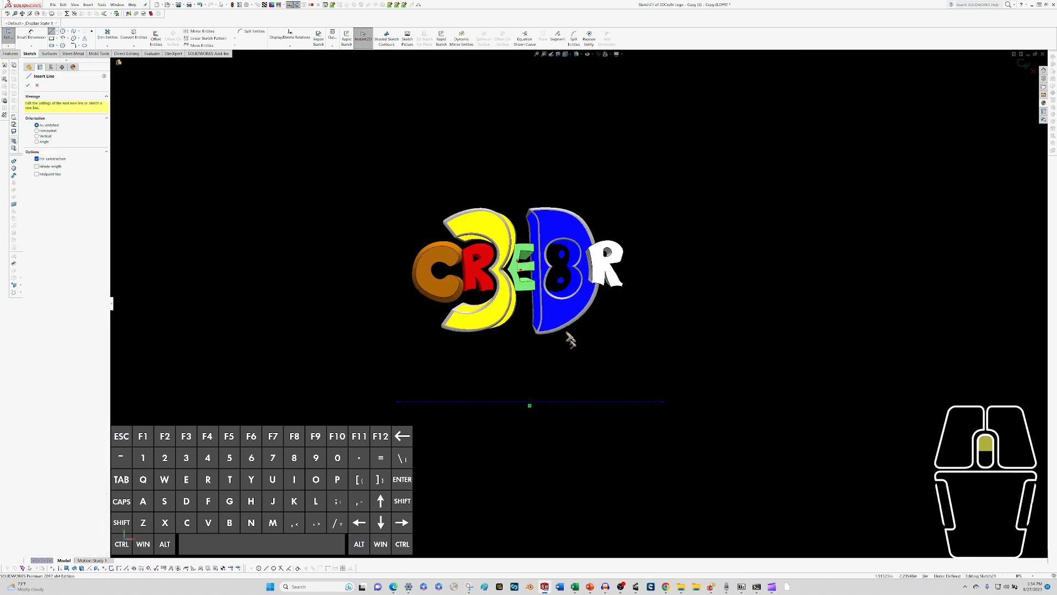
left_click(498, 238)
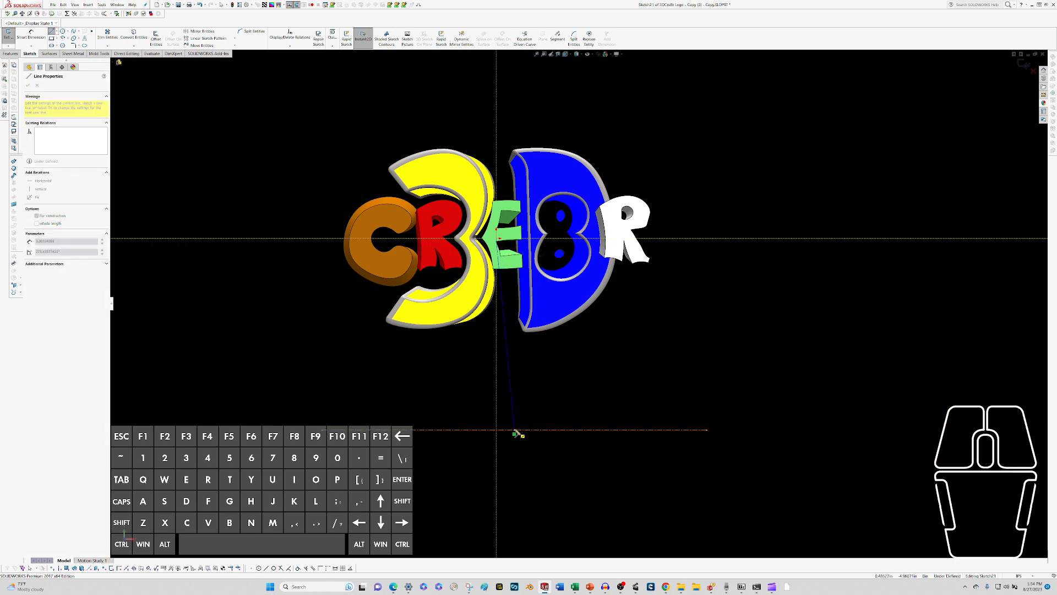
left_click(514, 432)
key("Escape")
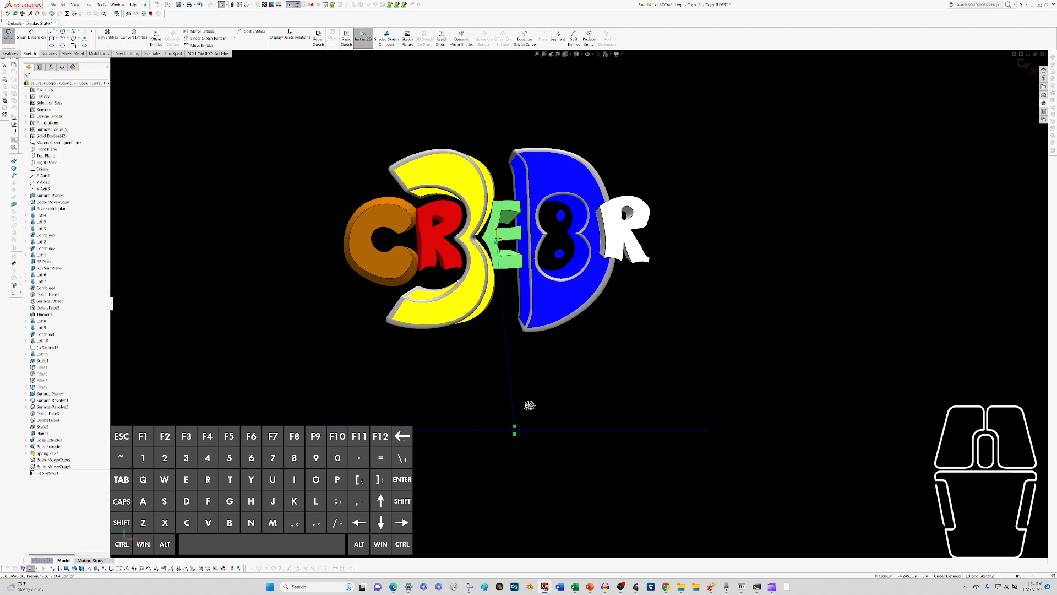
- Delete the slanted construction line and the horizontal construction line below the logo
left_click(512, 402)
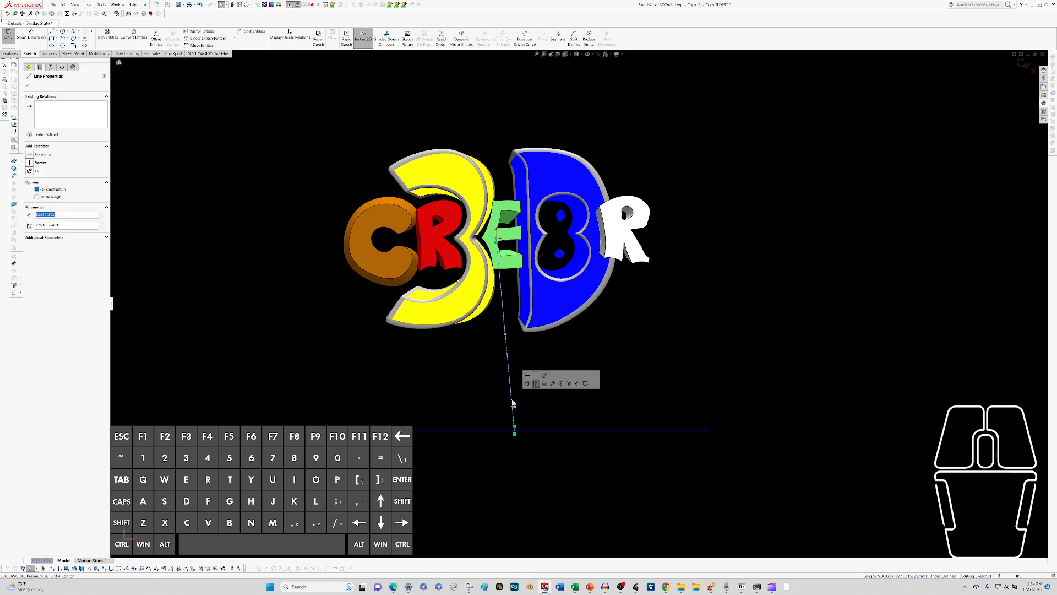
left_click(527, 384)
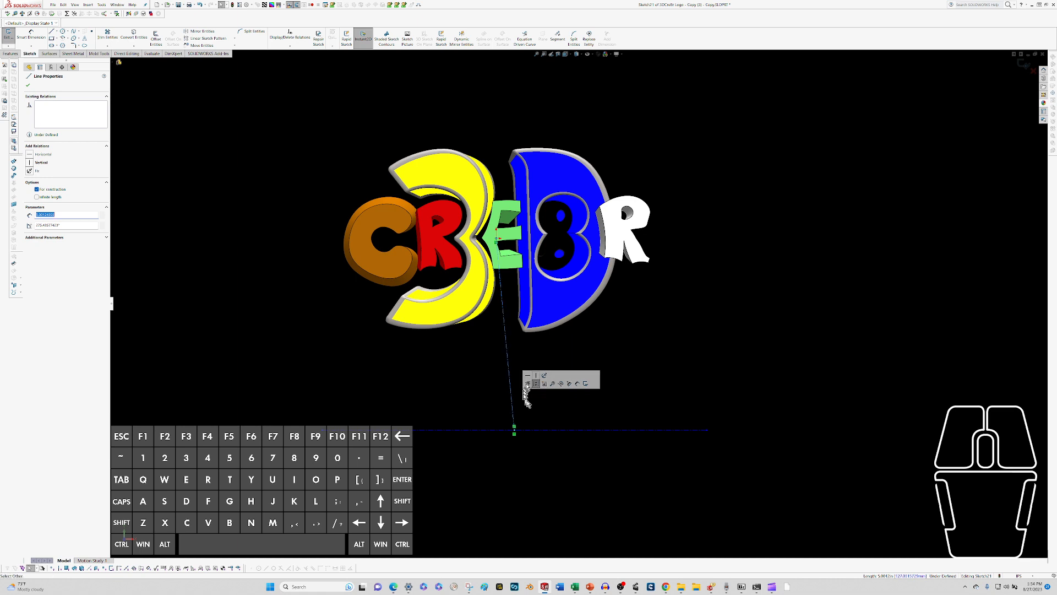
left_click_drag(550, 397, 486, 393)
key("Escape")
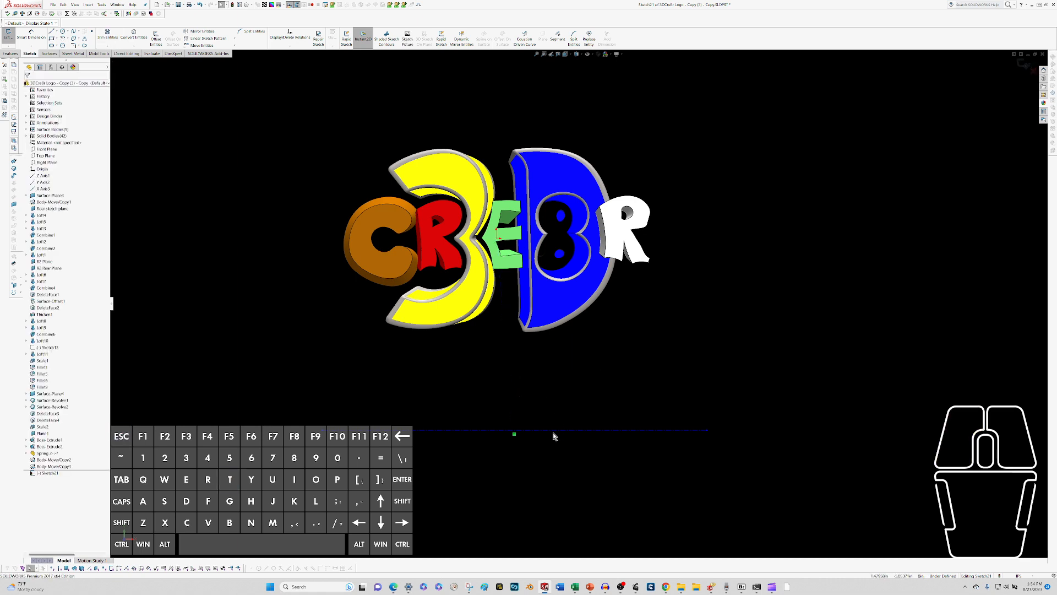
left_click(490, 431)
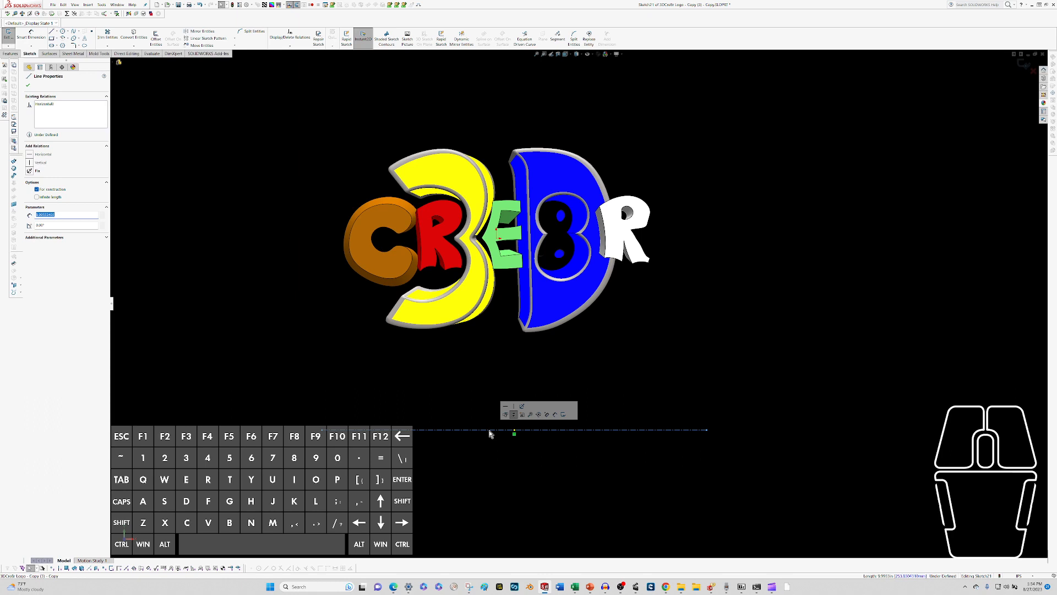
key("Delete")
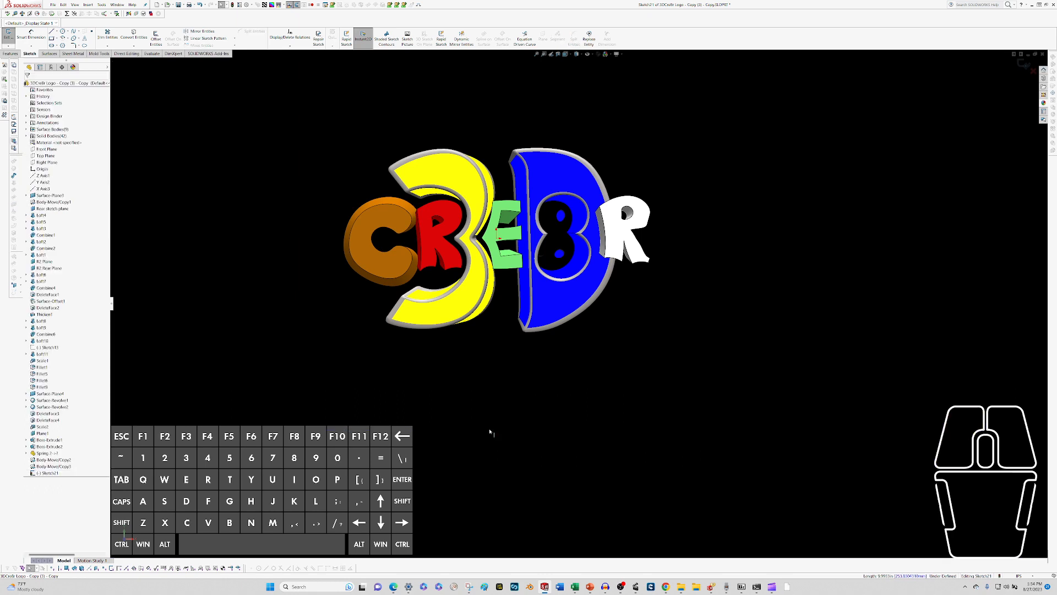
- Draw a shorter horizontal construction line about 6.3 in long below the logo
key("l")
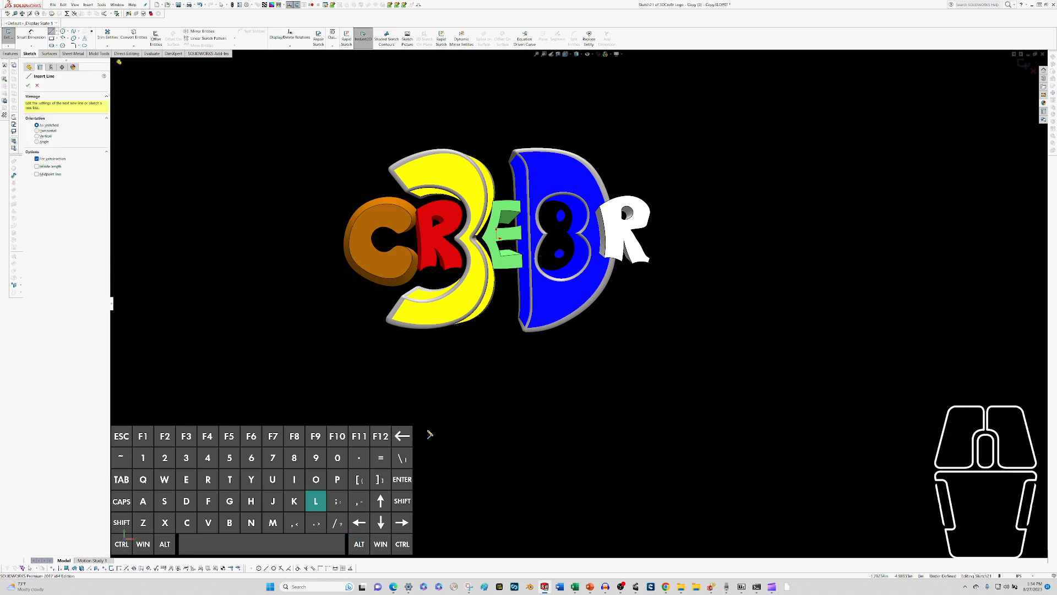
left_click(429, 430)
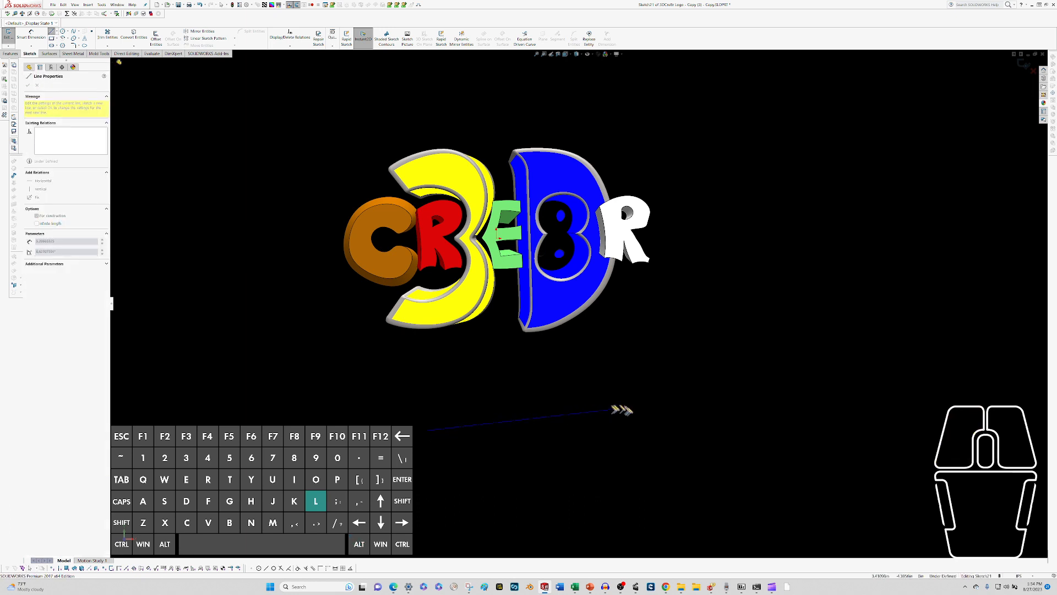
left_click(669, 431)
key("Escape")
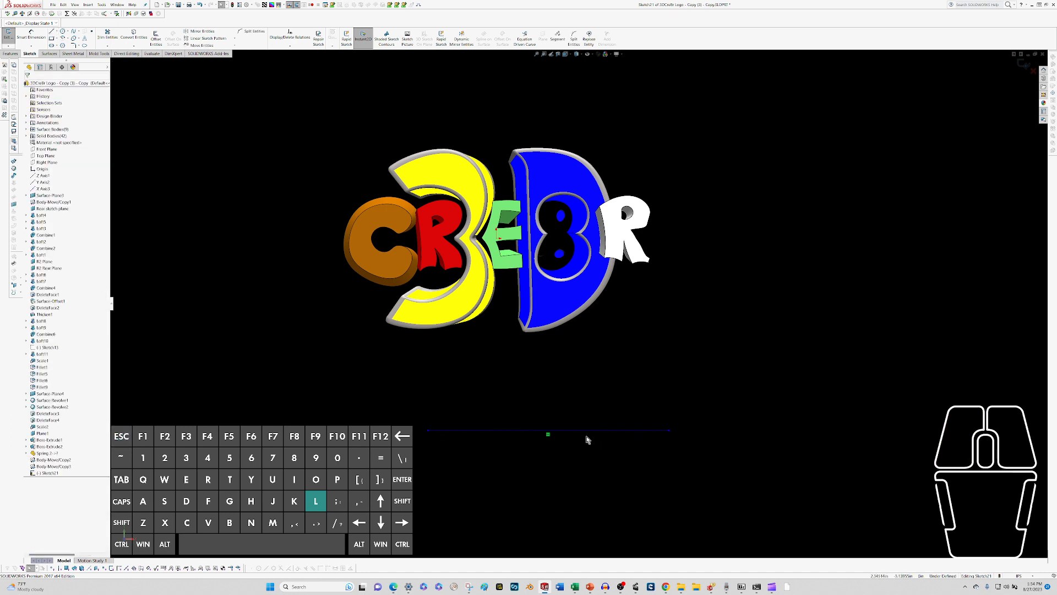
left_click(448, 397)
key("Escape")
- Draw a construction line from the origin to the midpoint of the horizontal line and constrain it vertical
key("l")
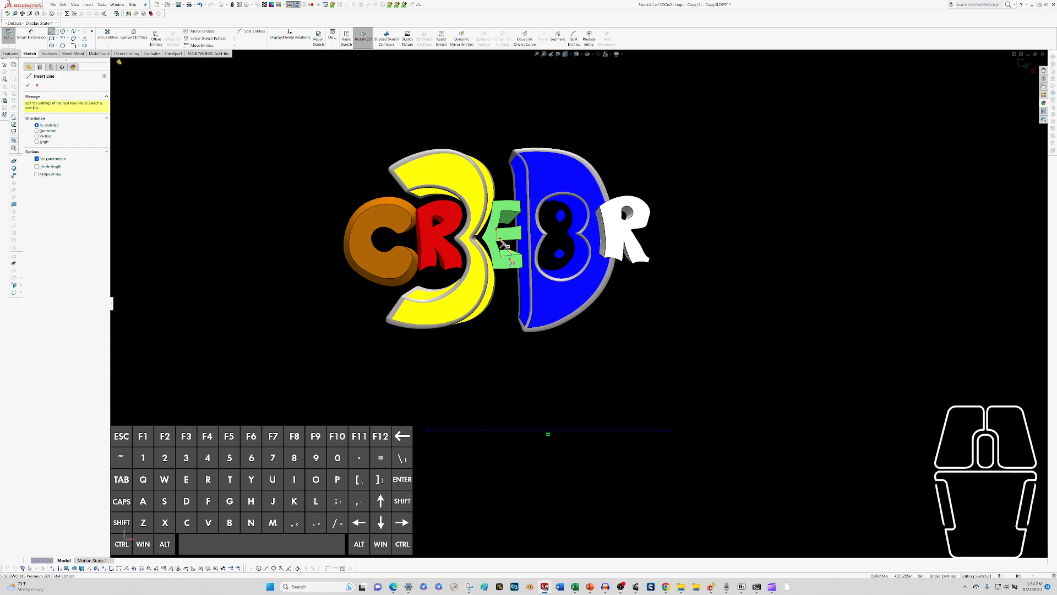
left_click(499, 241)
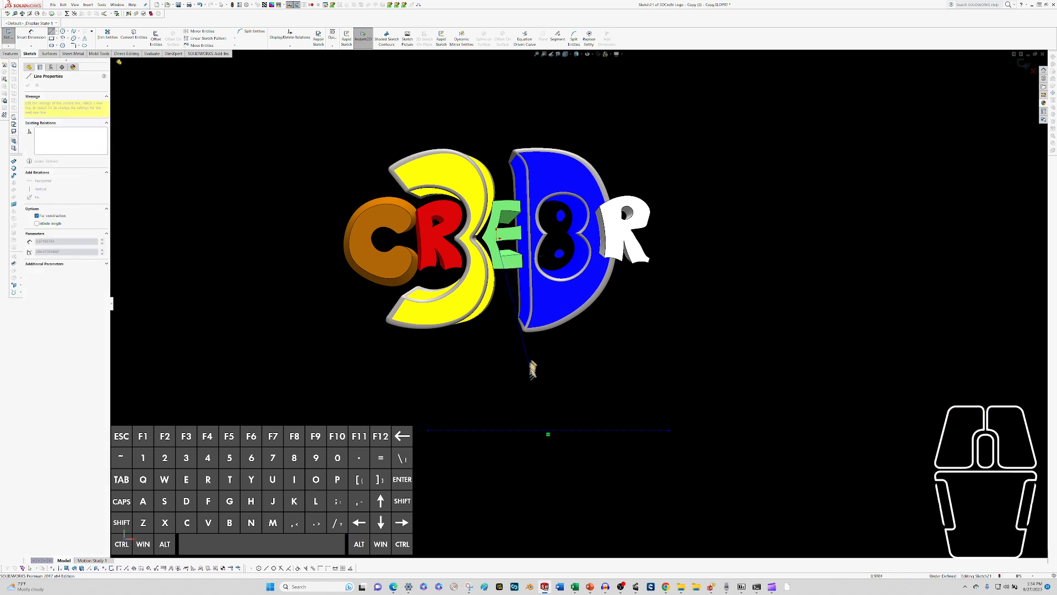
left_click(548, 430)
key("Escape")
left_click(544, 415)
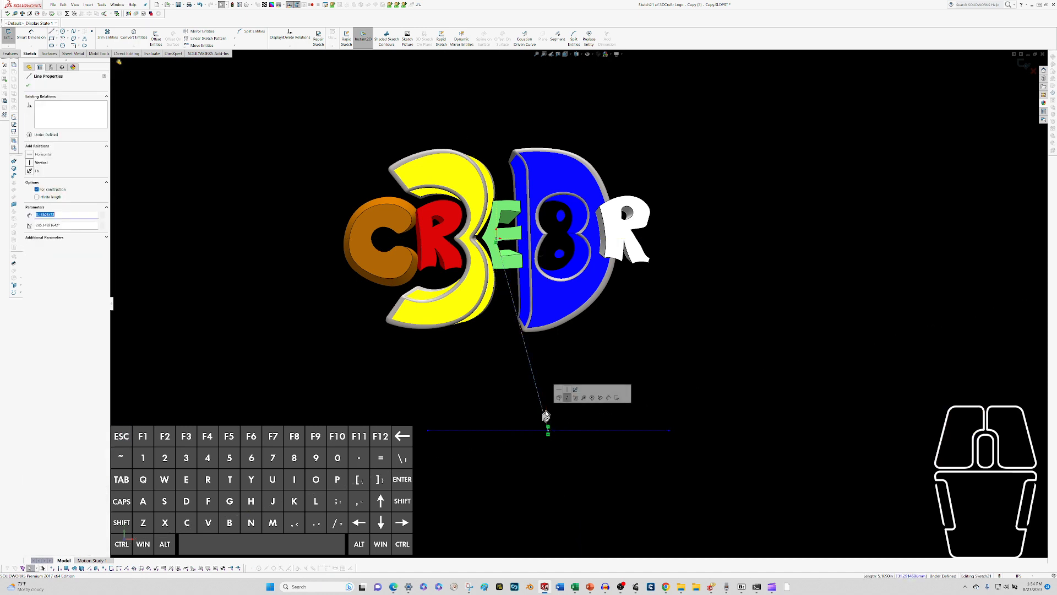
left_click(567, 389)
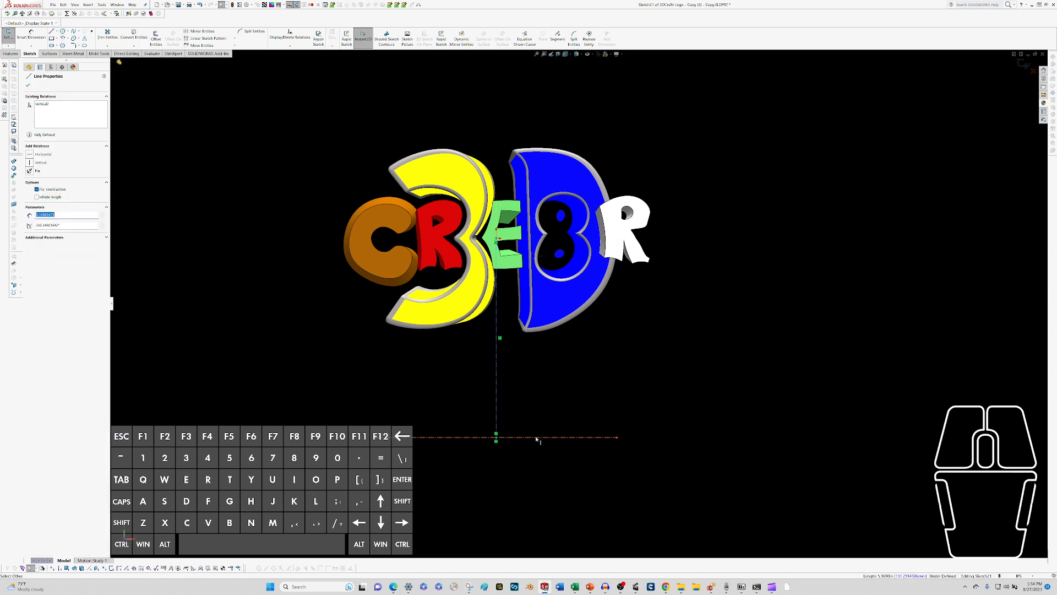
- Move the horizontal construction line up so it sits closer beneath the logo
left_click_drag(537, 439, 540, 364)
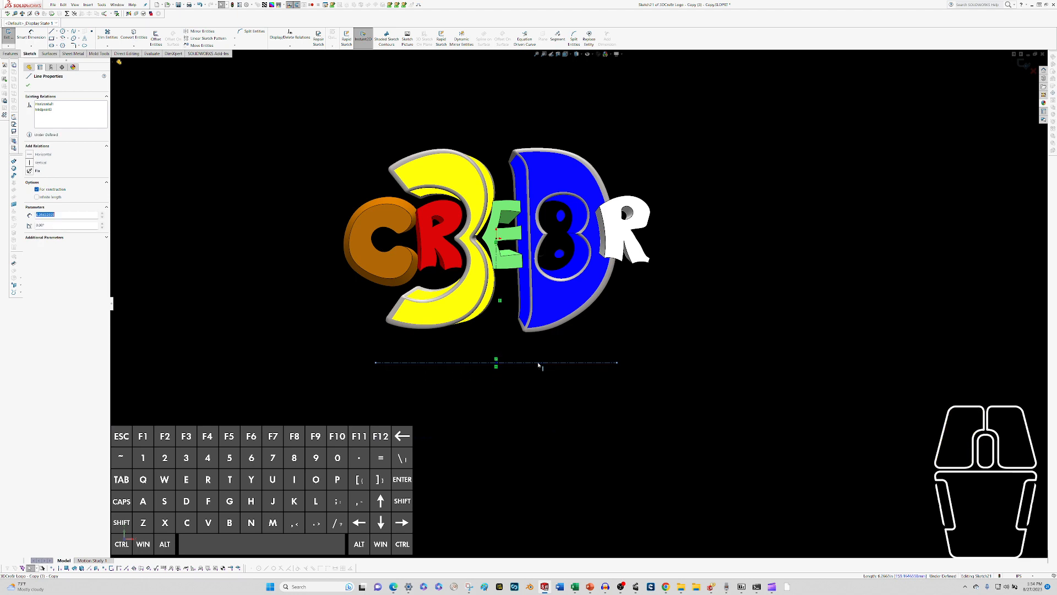
scroll(520, 356, "down", 3)
scroll(364, 309, "down", 4)
scroll(578, 303, "up", 5)
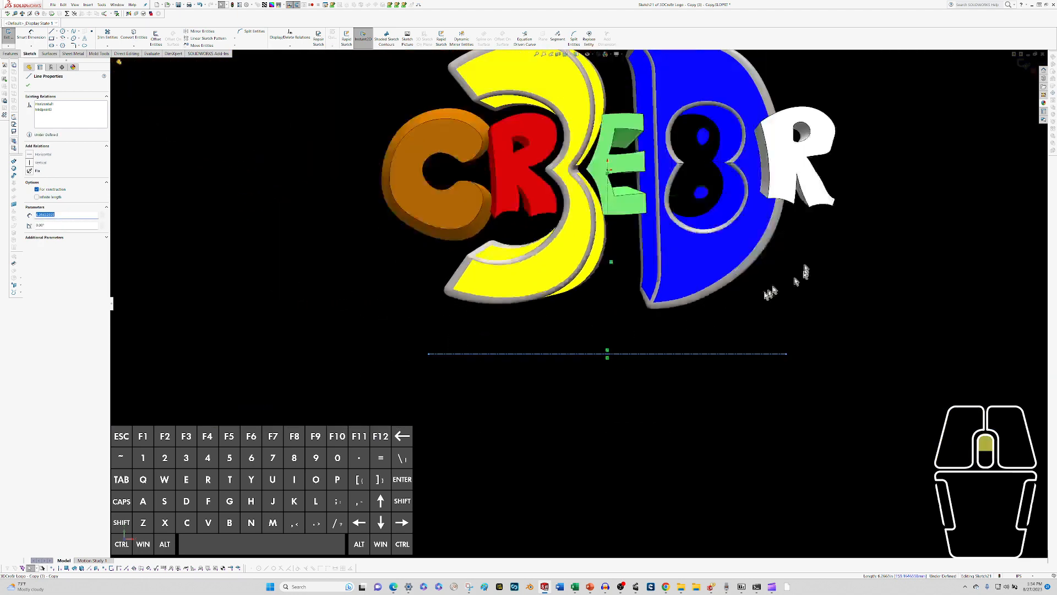
scroll(711, 283, "down", 3)
scroll(581, 305, "up", 3)
scroll(564, 270, "down", 3)
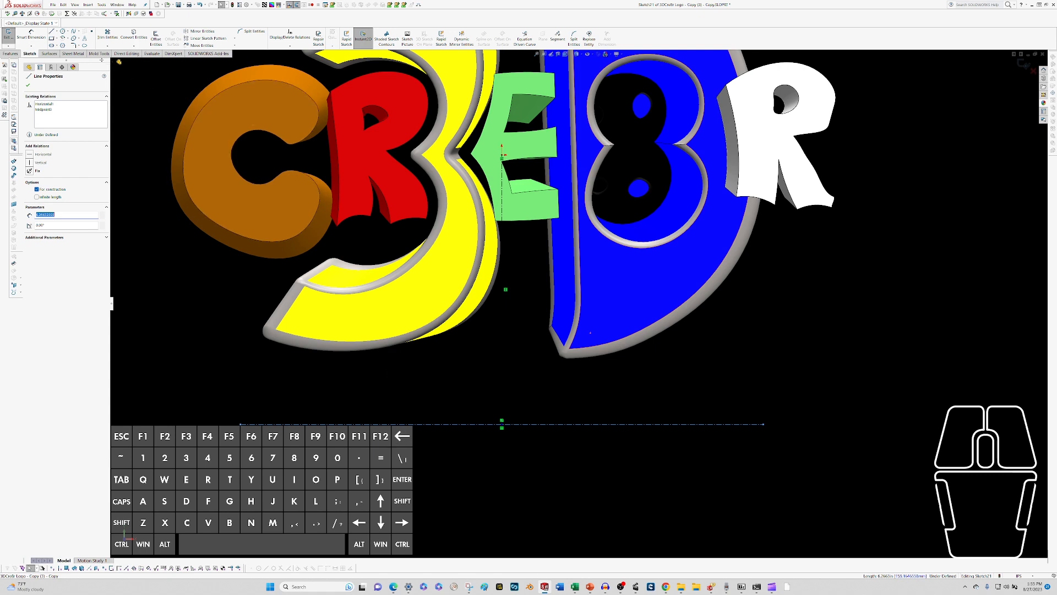
- Add sketch text along the horizontal construction line reading "Thank you for 250 Subs!!!"
left_click(85, 39)
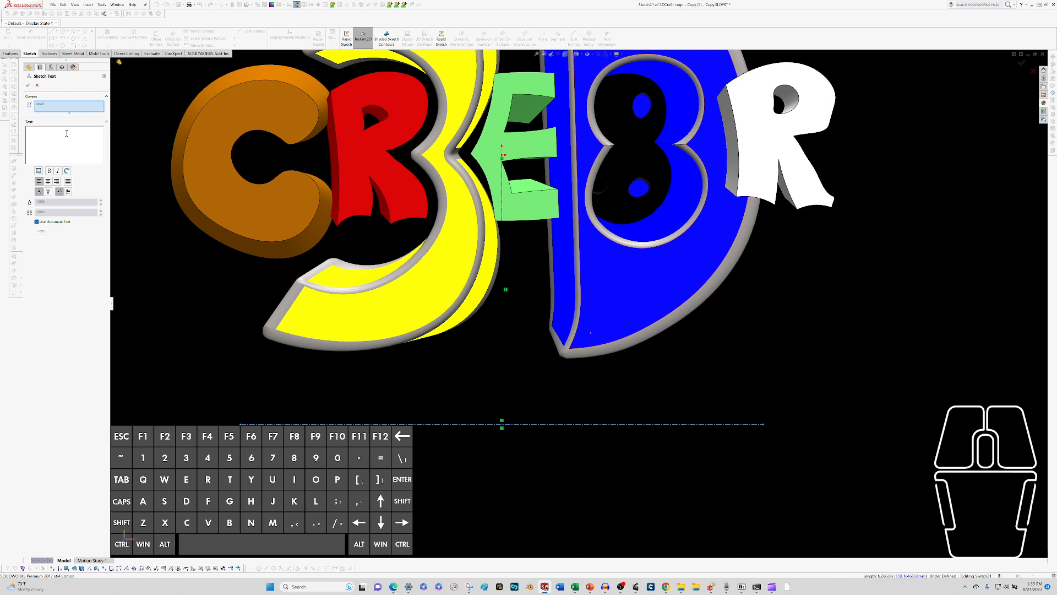
type("Thank you  for 250 Subs!")
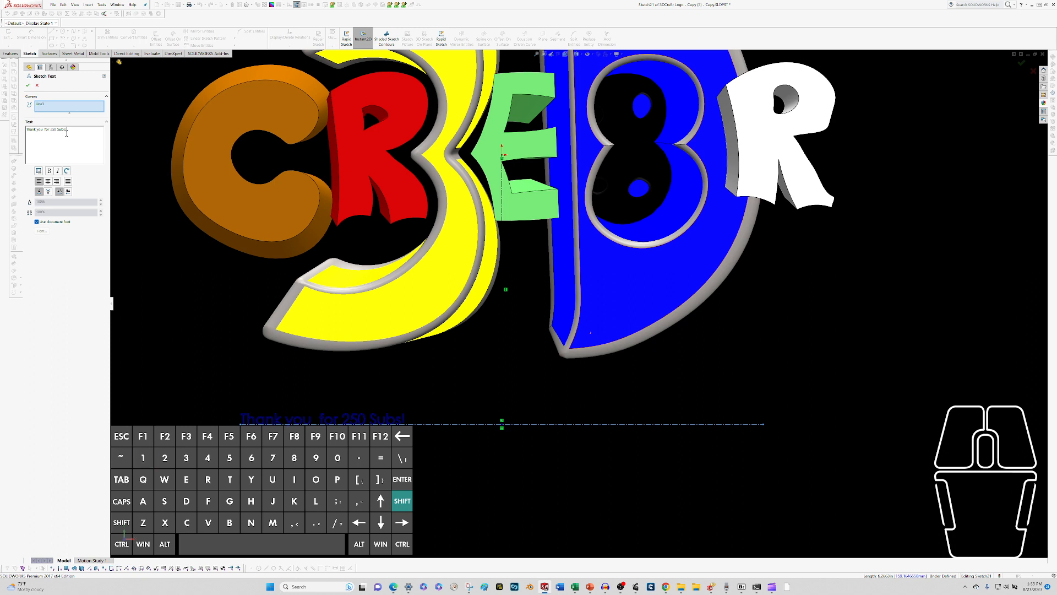
type("!!")
- Edit the sketch text to read "Thank You For 250 Subs!!!" and centre it along the construction line
left_click(312, 419)
key("BackSpace")
key("Right")
type("F")
key("BackSpace")
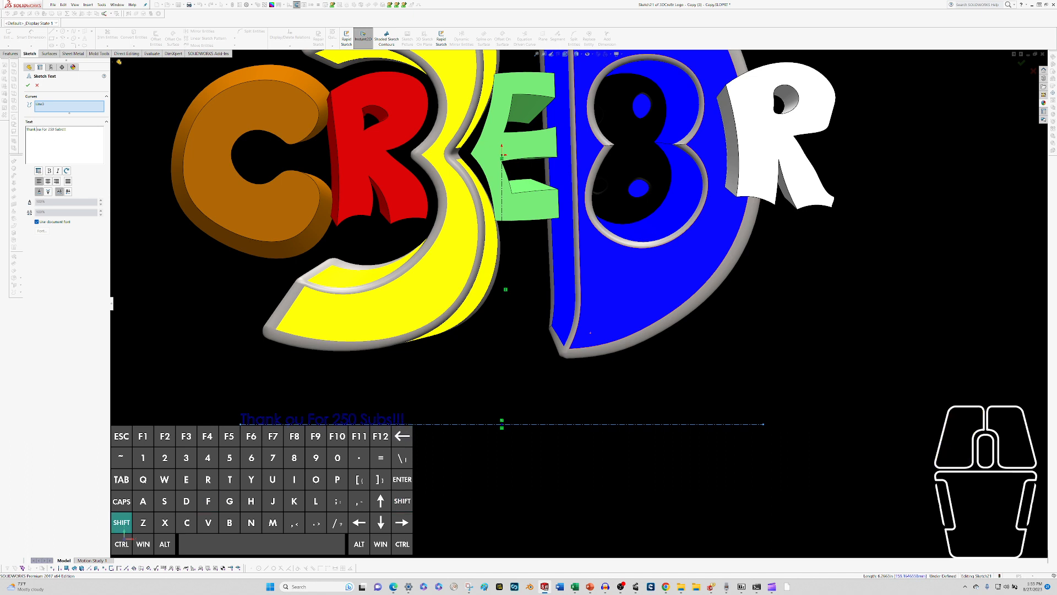
type("Y")
left_click(48, 182)
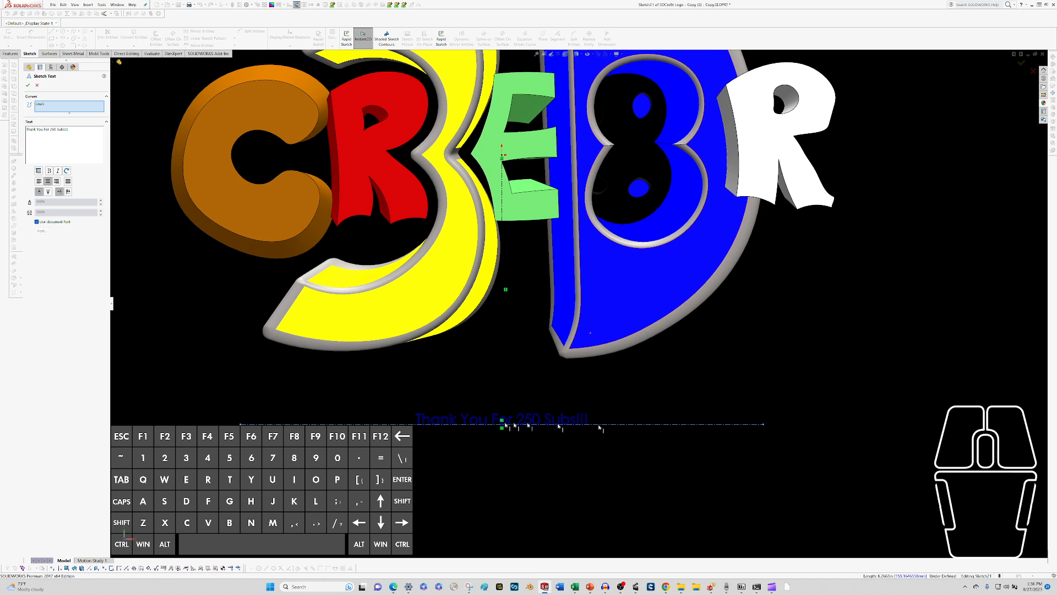
- Stop using the document font for the sketch text and open its custom font settings
left_click(37, 222)
left_click(37, 223)
left_click(37, 223)
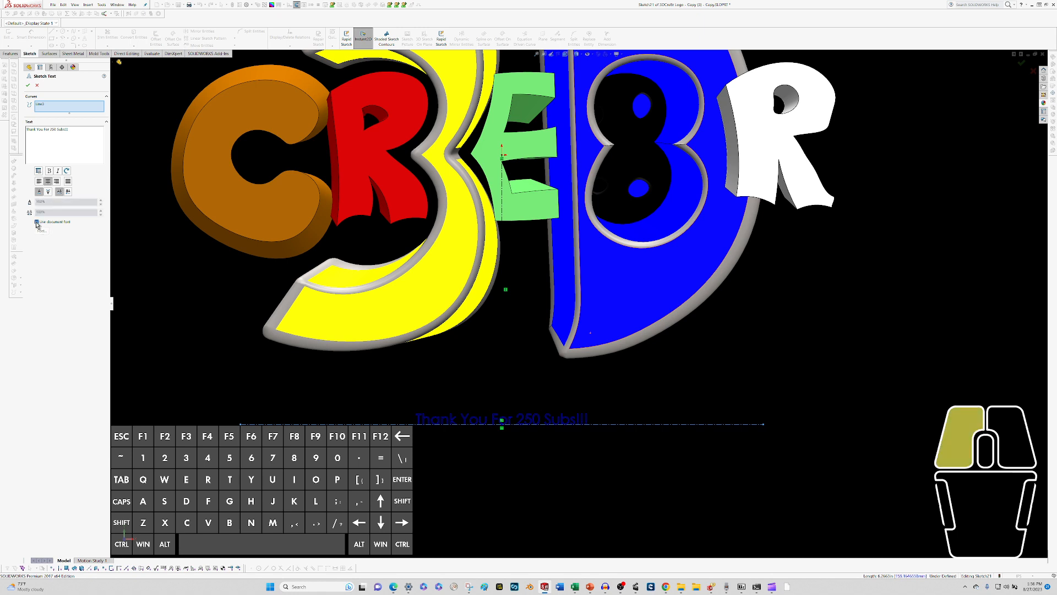
left_click(40, 231)
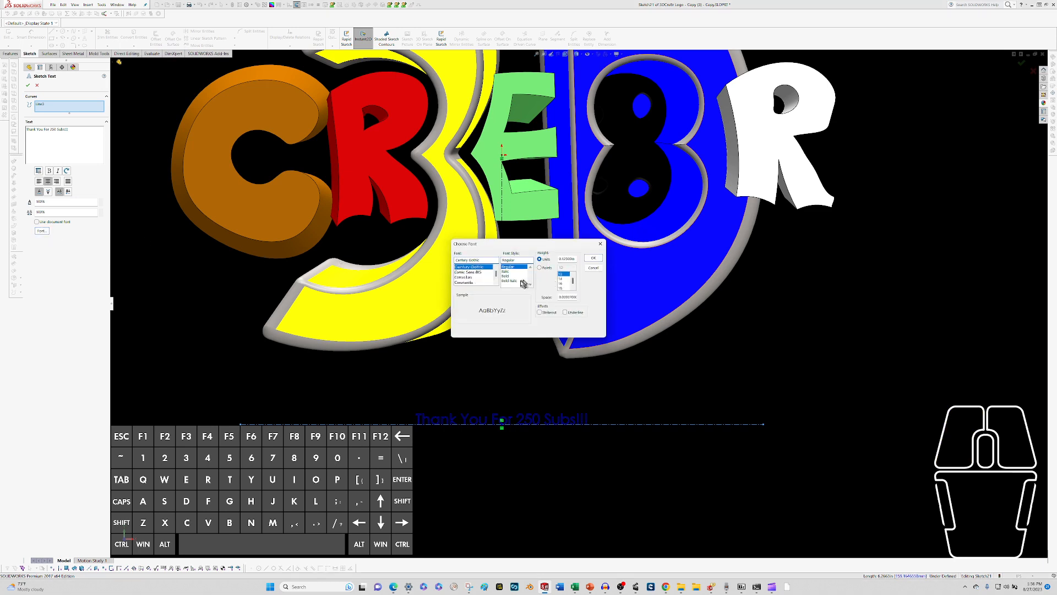
left_click(496, 277)
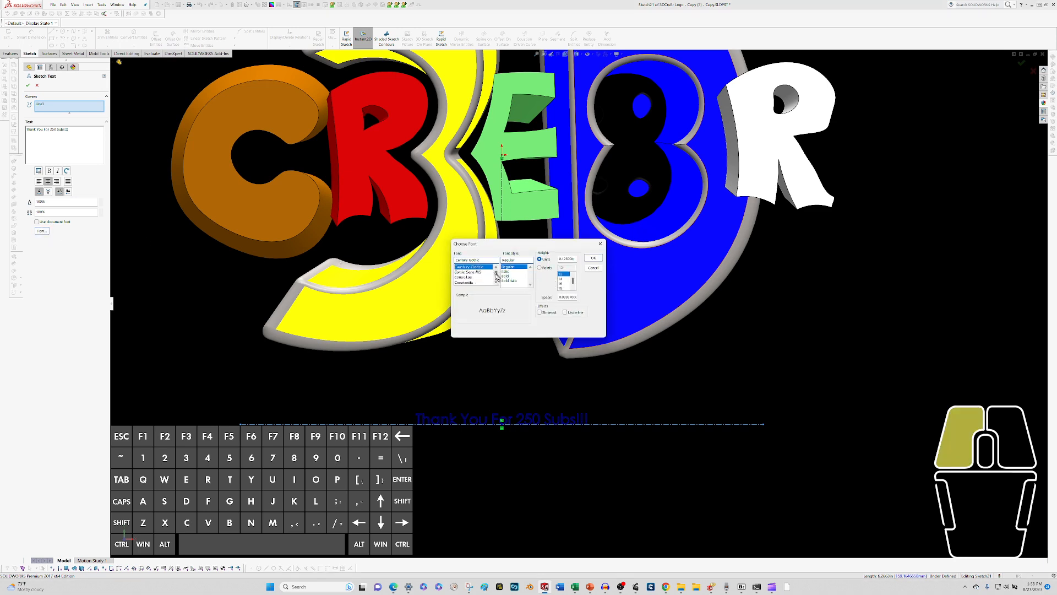
left_click_drag(496, 276, 497, 276)
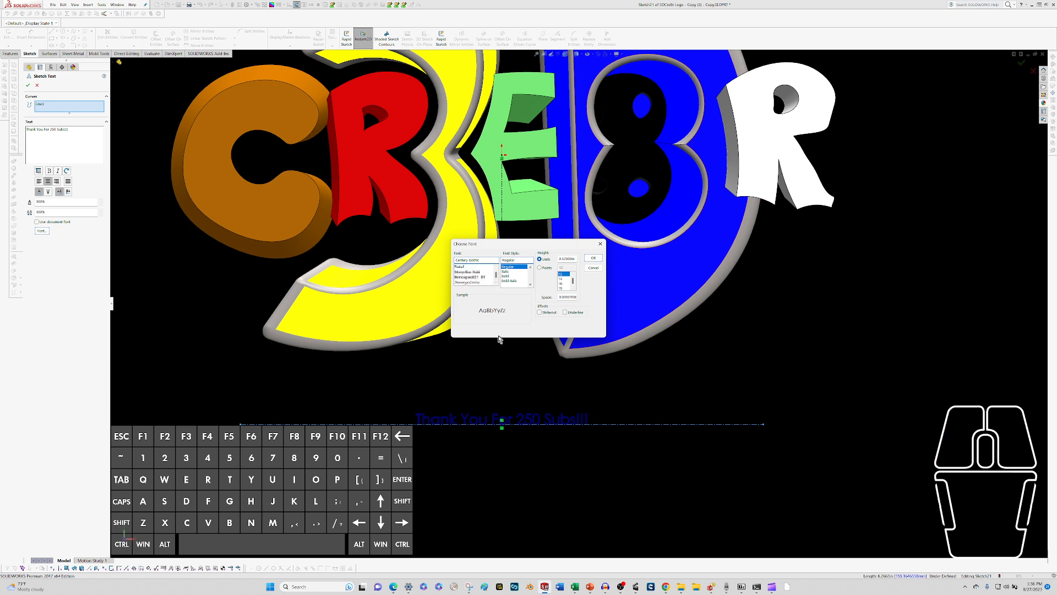
left_click(497, 278)
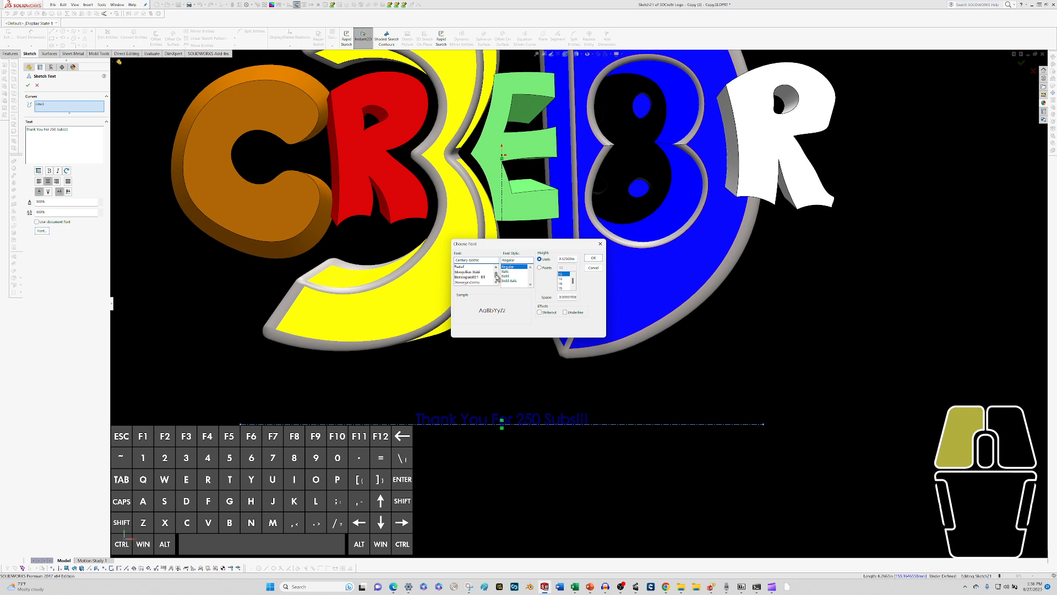
left_click_drag(497, 278, 497, 274)
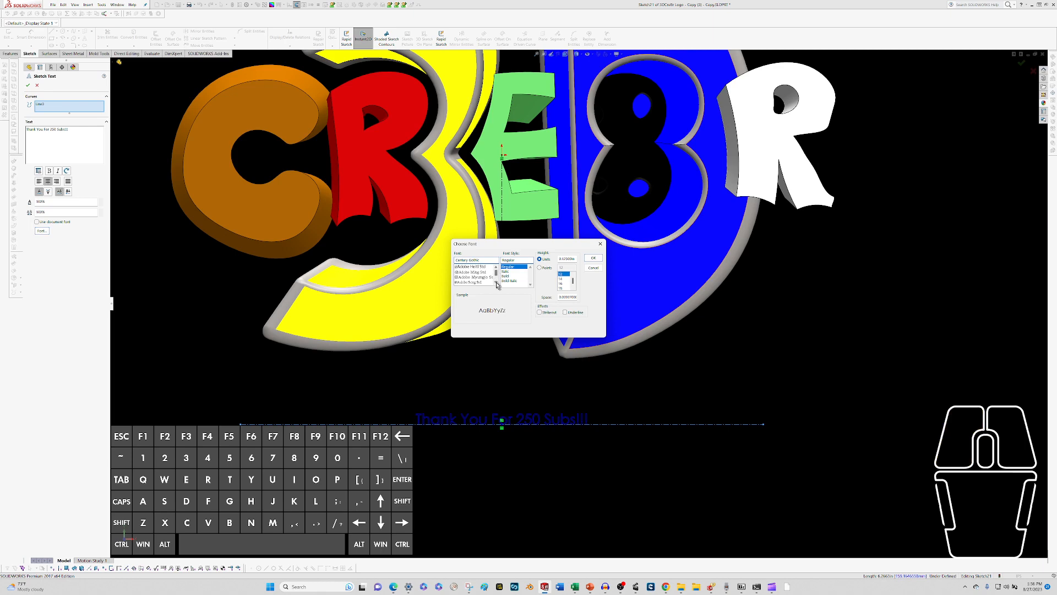
left_click(497, 284)
left_click(496, 282)
left_click(497, 282)
left_click(497, 283)
left_click(497, 267)
left_click(469, 273)
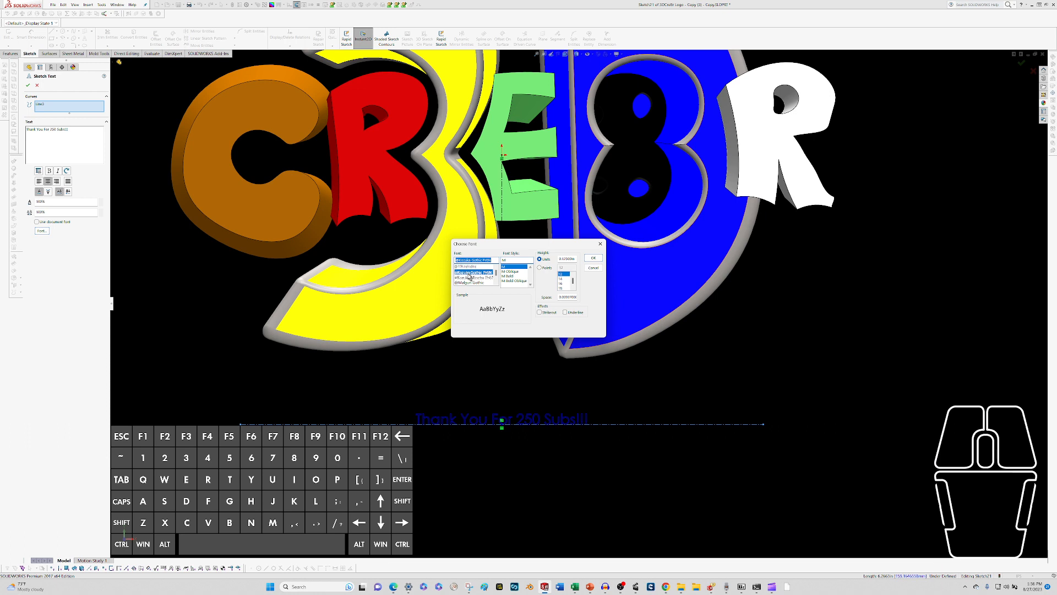
left_click(593, 259)
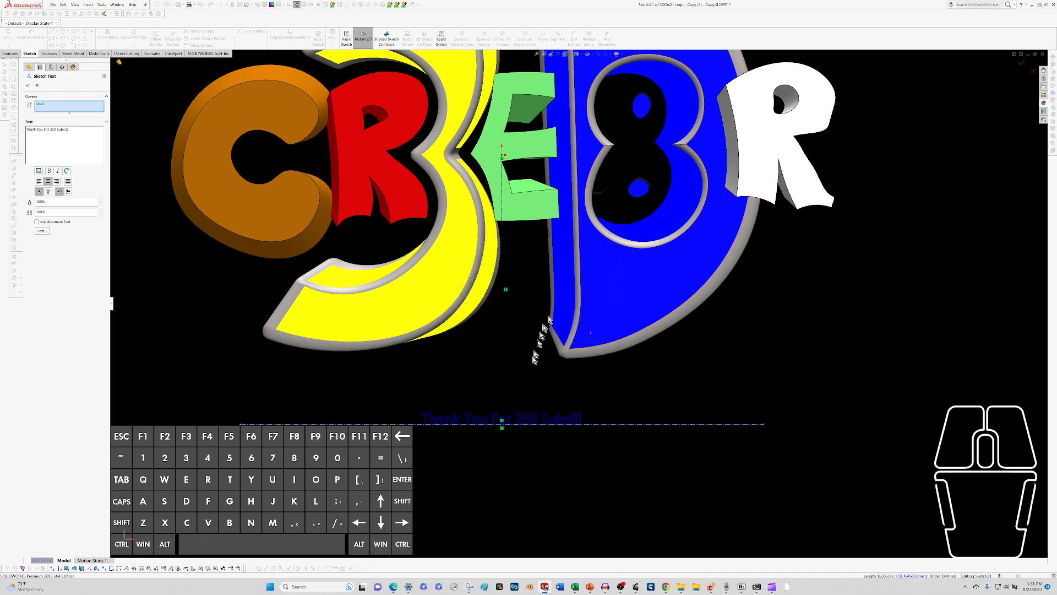
- Increase the height of the sketch text so it spans nearly the whole horizontal construction line
left_click(542, 419)
left_click(41, 231)
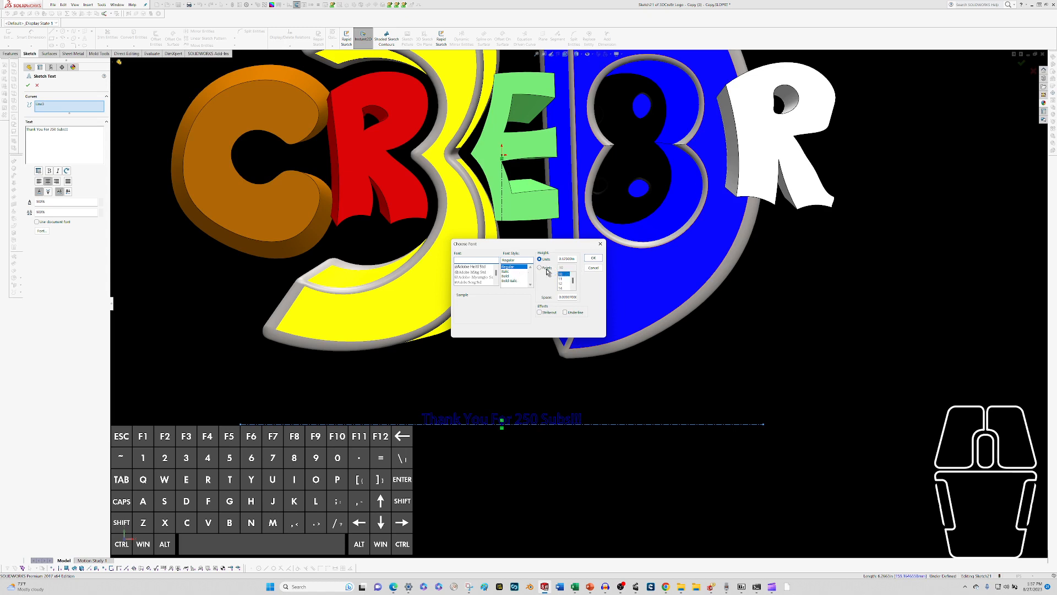
left_click(574, 287)
left_click(561, 286)
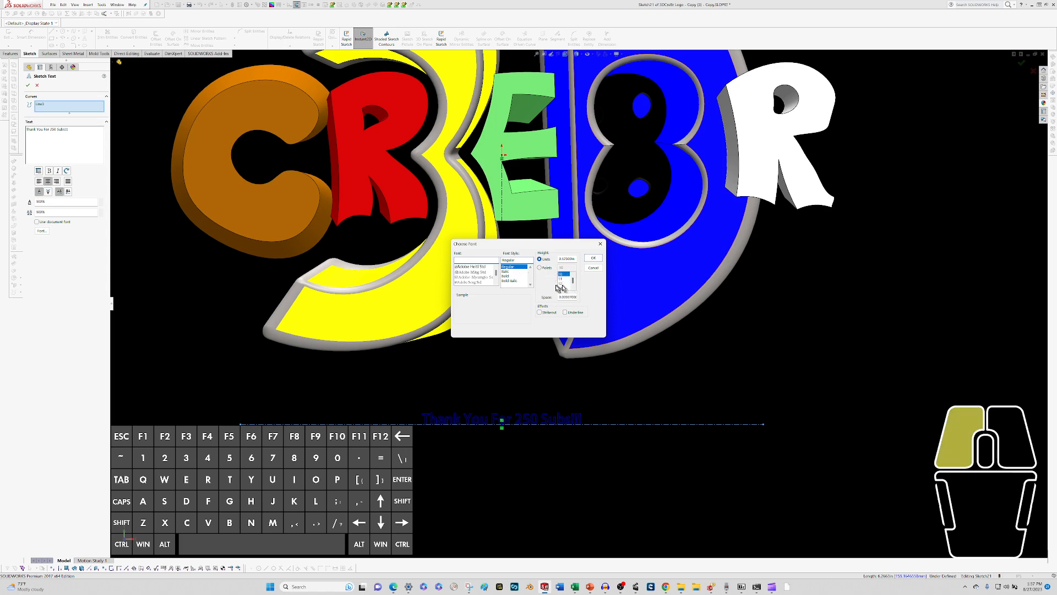
double_click(567, 258)
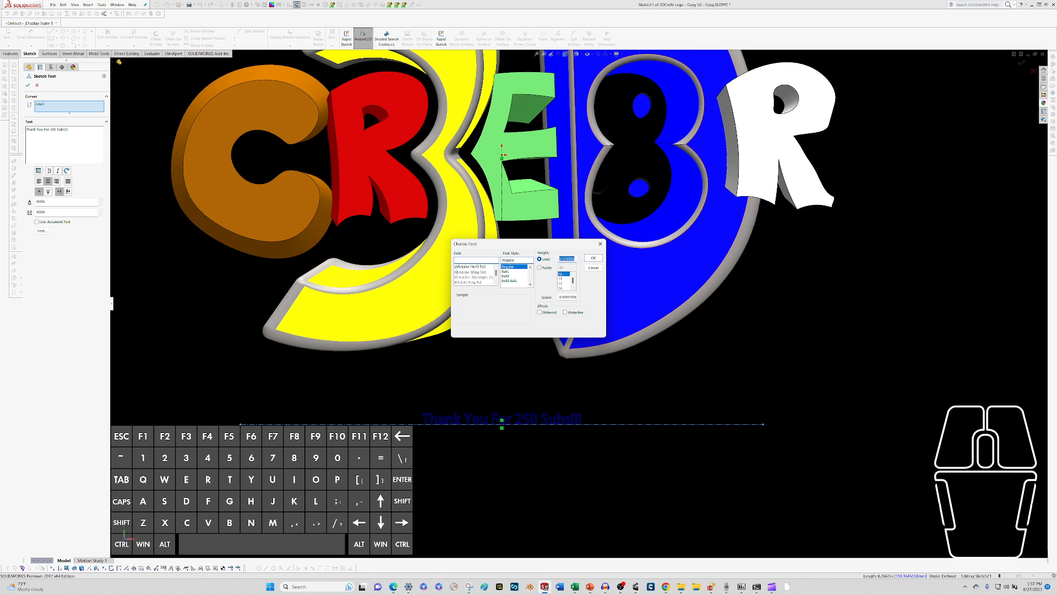
type("1")
key("Return")
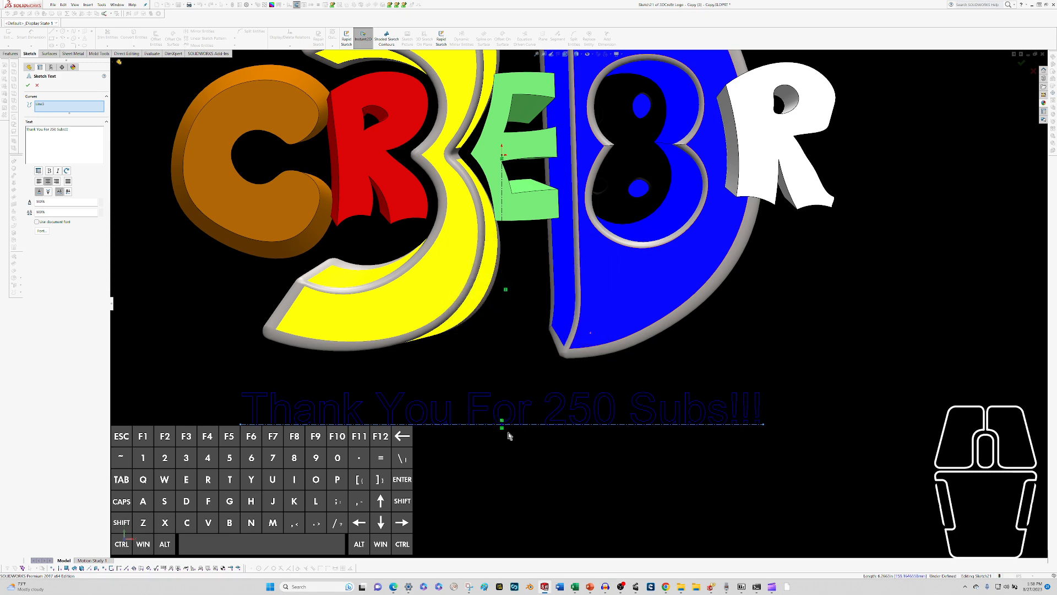
- Accept the sketch text and lengthen the horizontal construction line slightly by moving its left endpoint outward
scroll(508, 436, "up", 6)
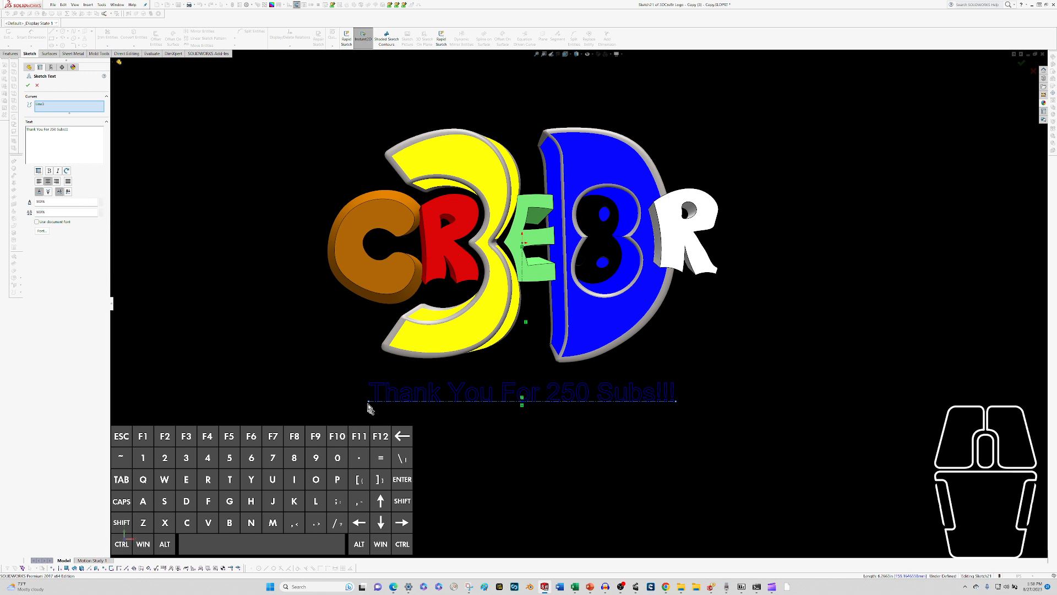
left_click(368, 402)
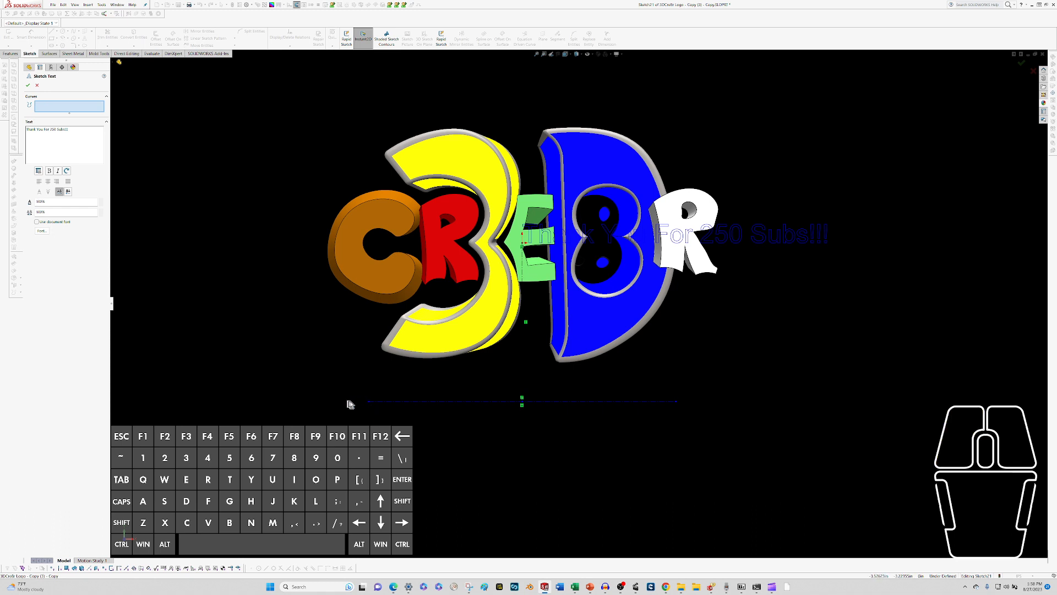
left_click(369, 402)
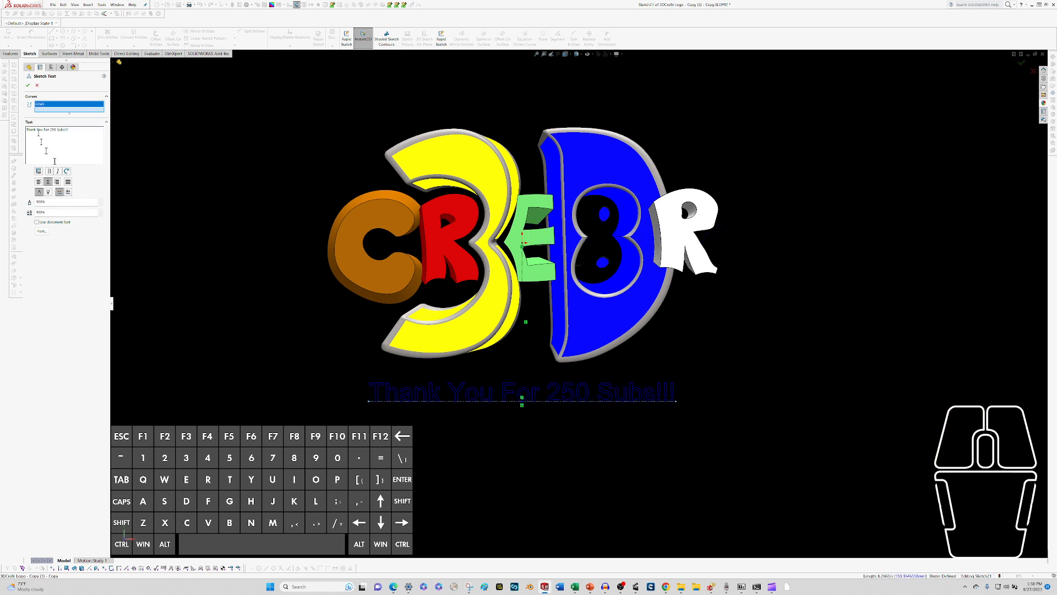
left_click(27, 85)
left_click(369, 403)
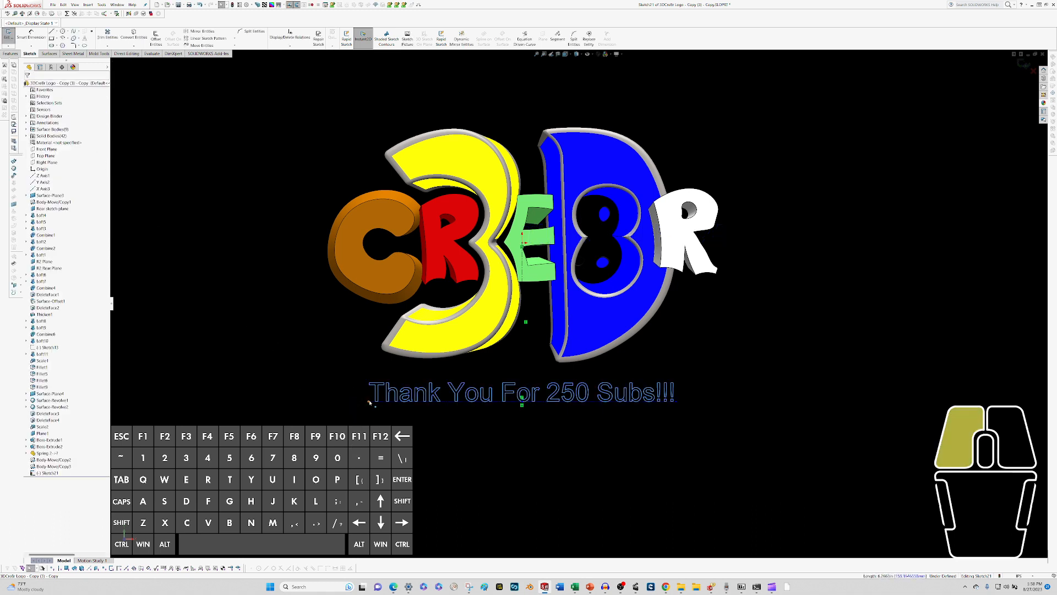
left_click_drag(369, 402, 349, 406)
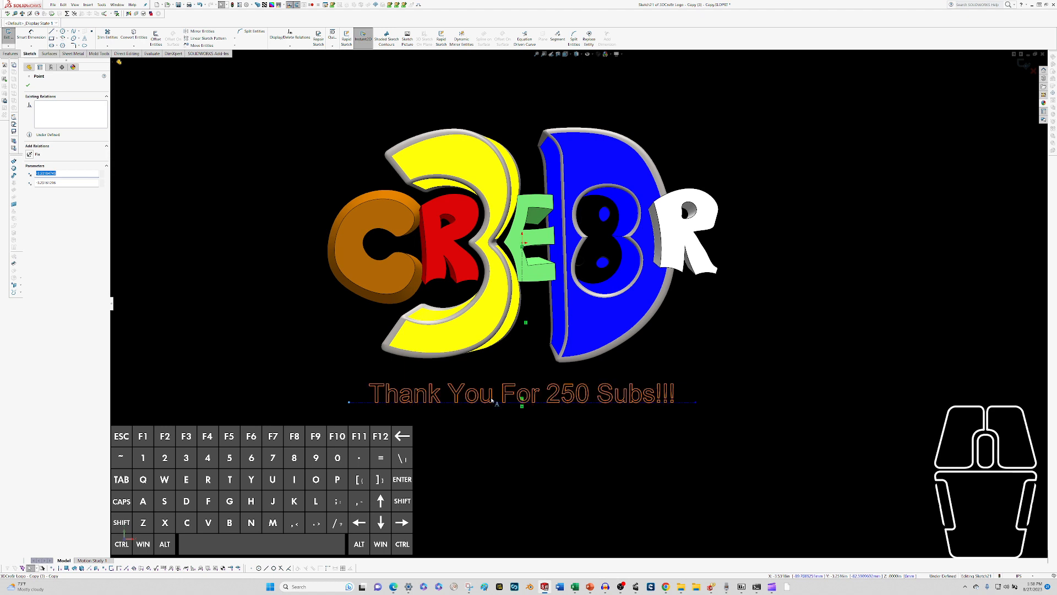
- Reopen the thank-you sketch text for editing and open its font settings
left_click(492, 400)
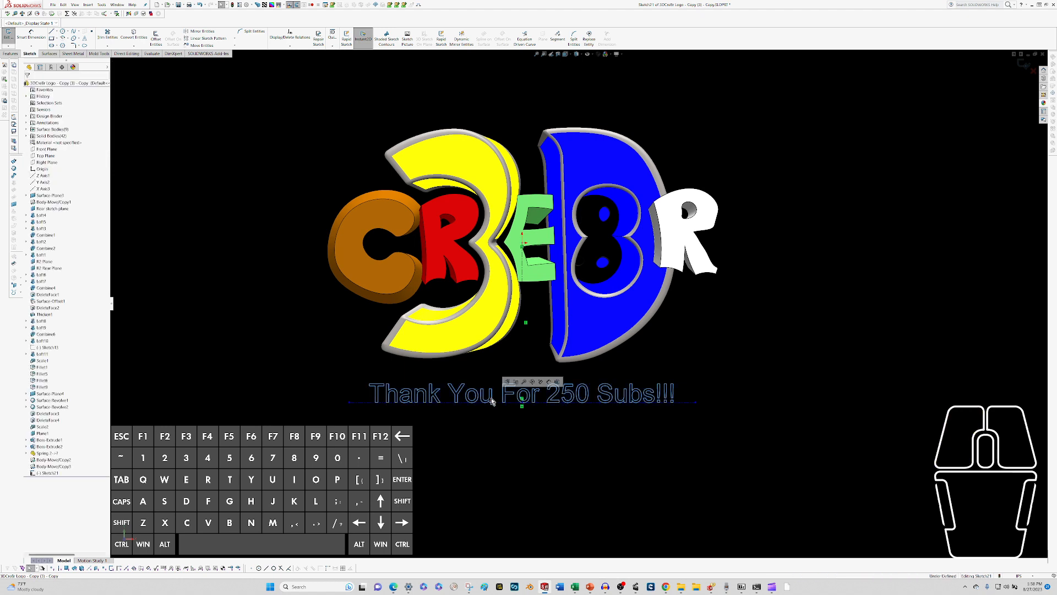
double_click(491, 401)
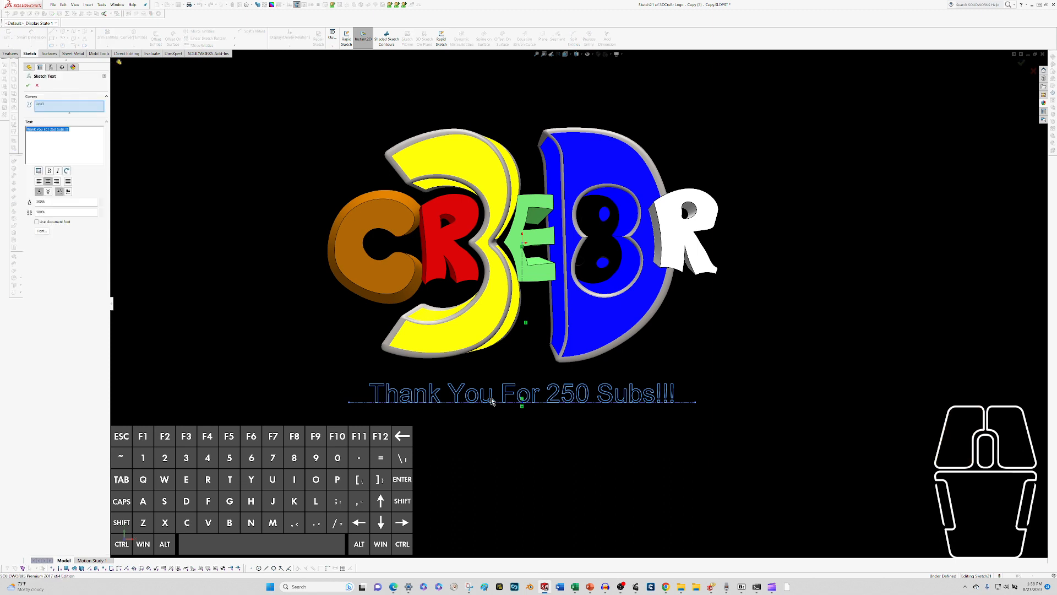
left_click(42, 230)
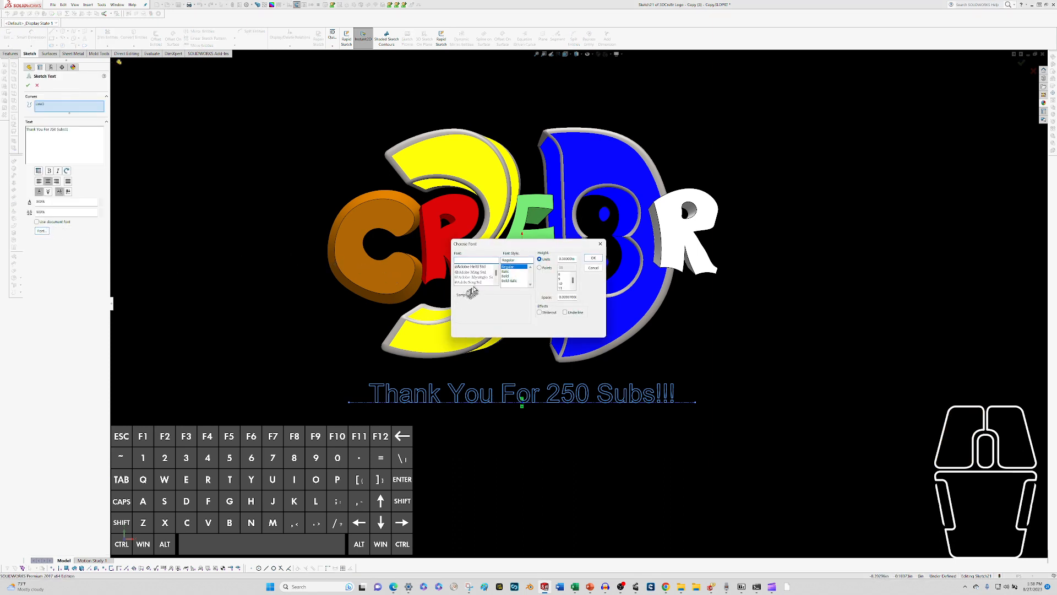
- Try a serif font for the thank-you sketch text
left_click(497, 273)
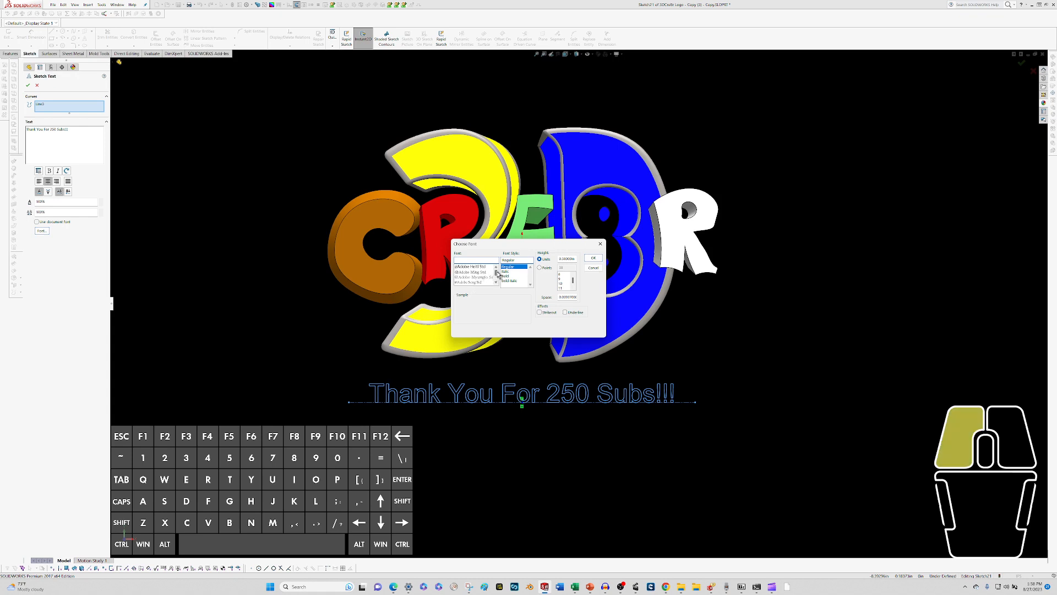
left_click_drag(498, 273, 496, 277)
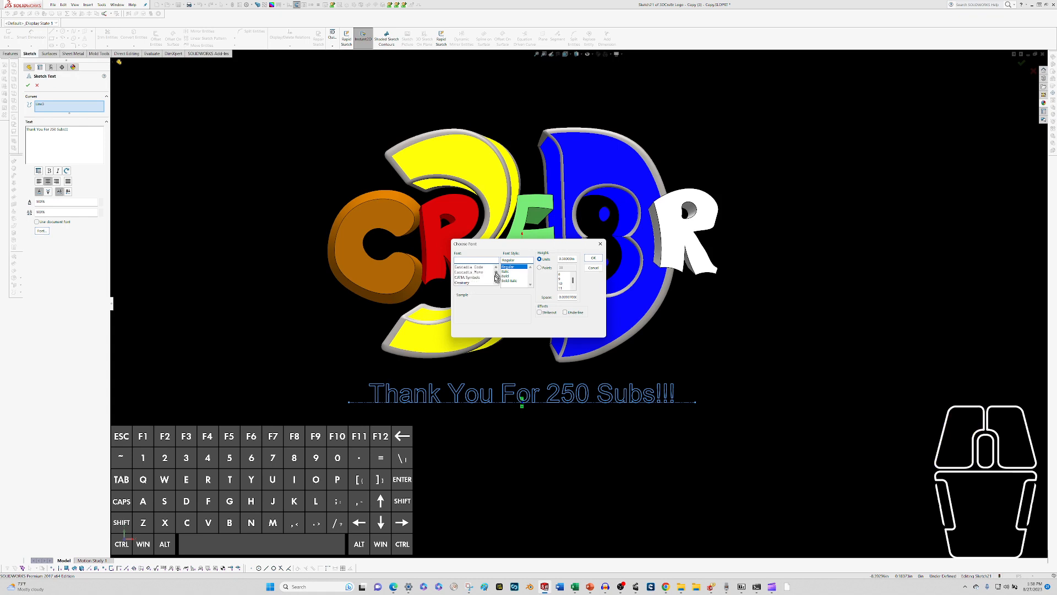
left_click(495, 278)
left_click(495, 278)
left_click(496, 281)
left_click(496, 280)
left_click(496, 280)
left_click(497, 271)
left_click(474, 272)
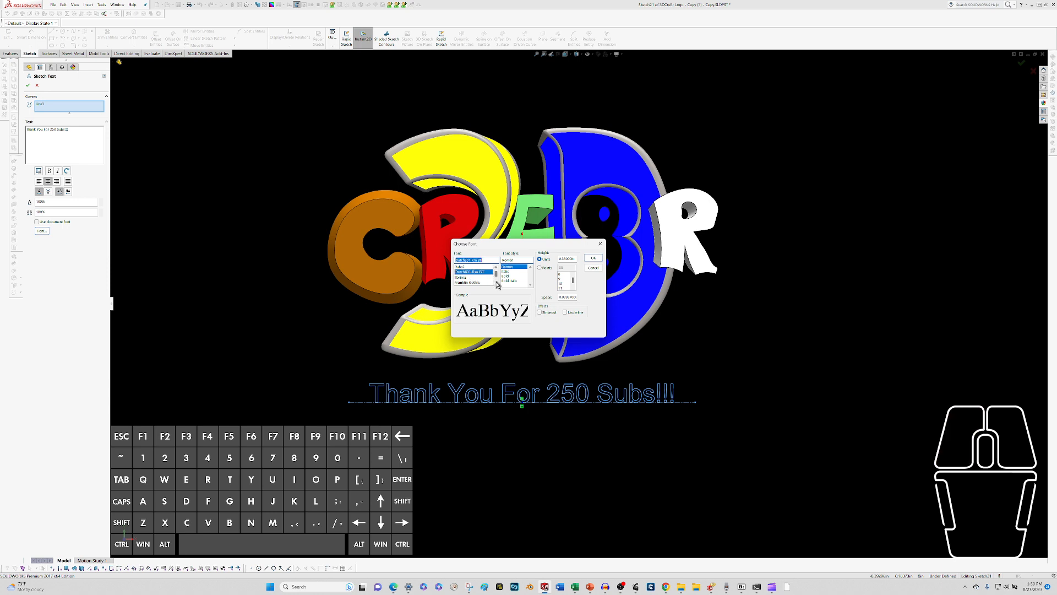
- Look through the available fonts for a bolder typeface, including those whose names start with G
left_click(497, 283)
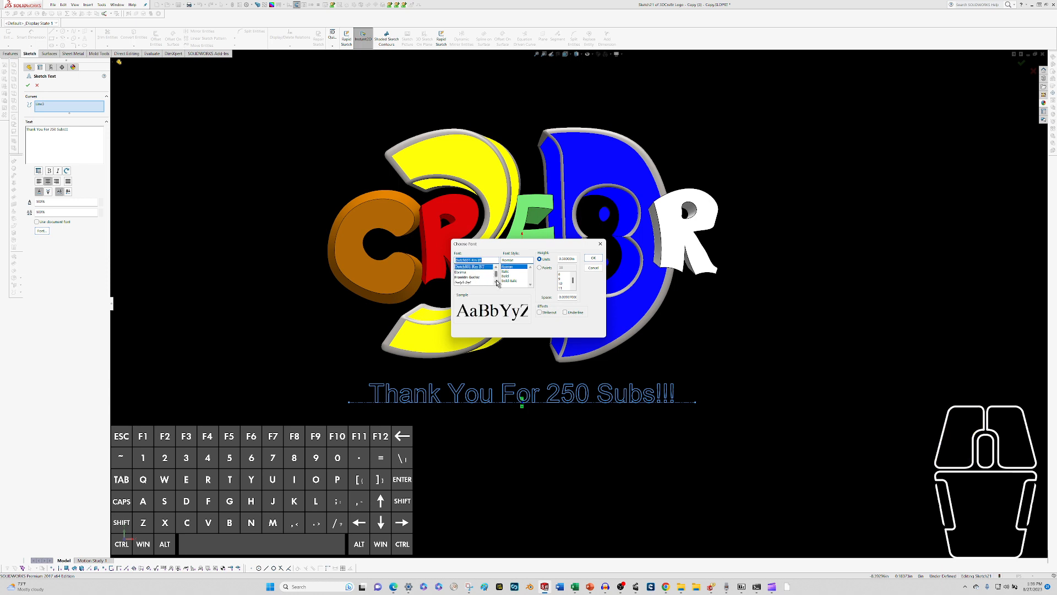
left_click(497, 284)
left_click(497, 284)
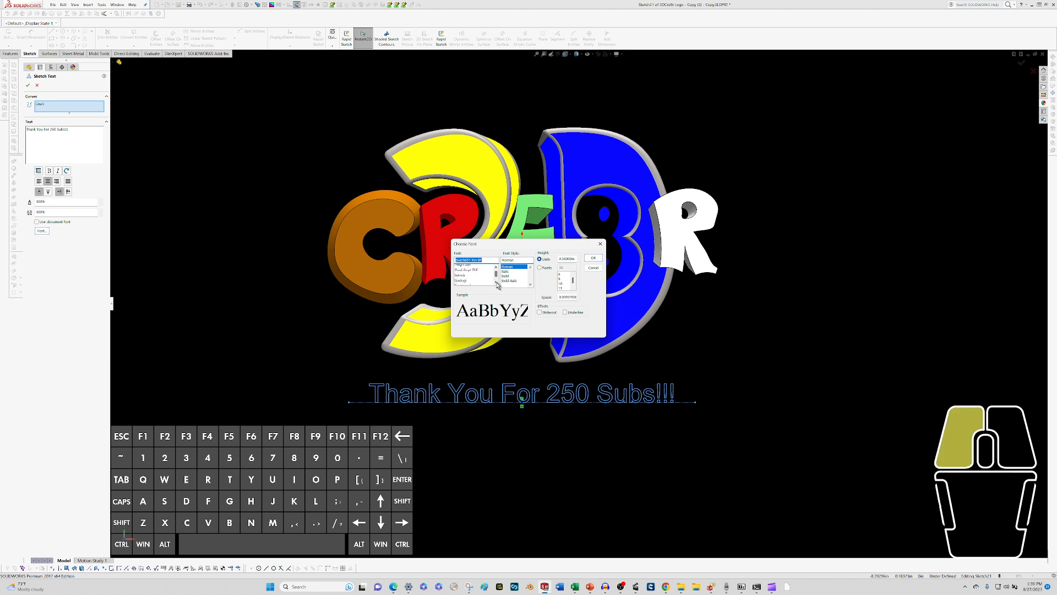
left_click(497, 283)
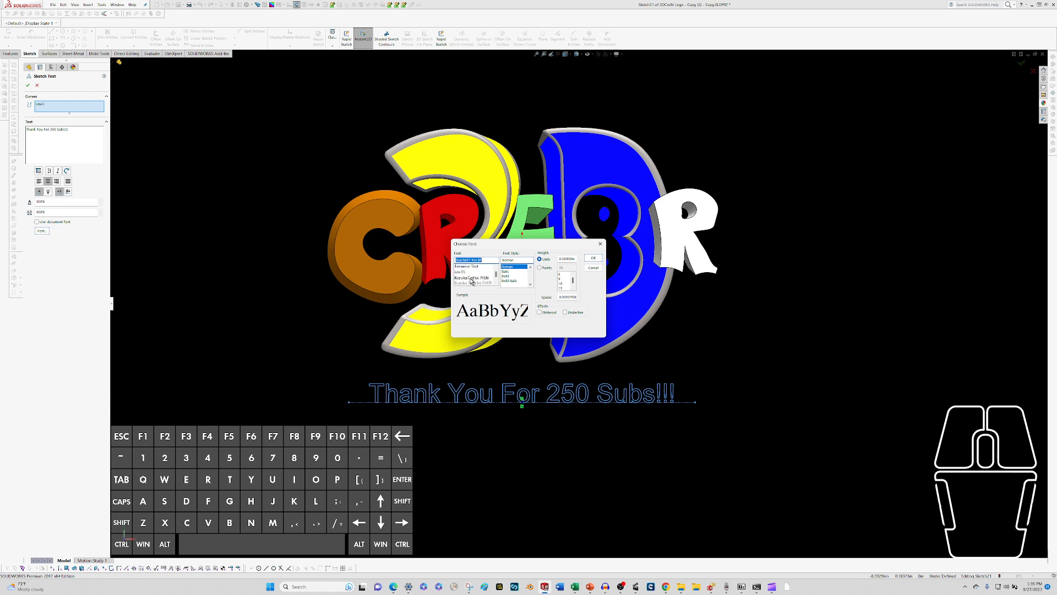
left_click(497, 279)
type("g")
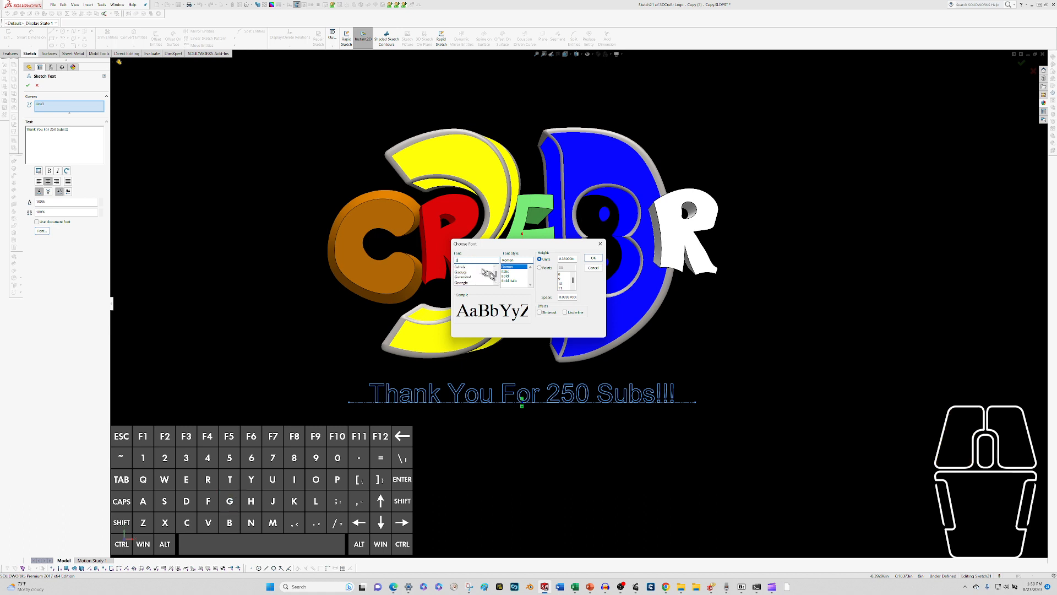
left_click_drag(495, 277, 497, 278)
type("r")
left_click(472, 257)
key("BackSpace")
key("BackSpace")
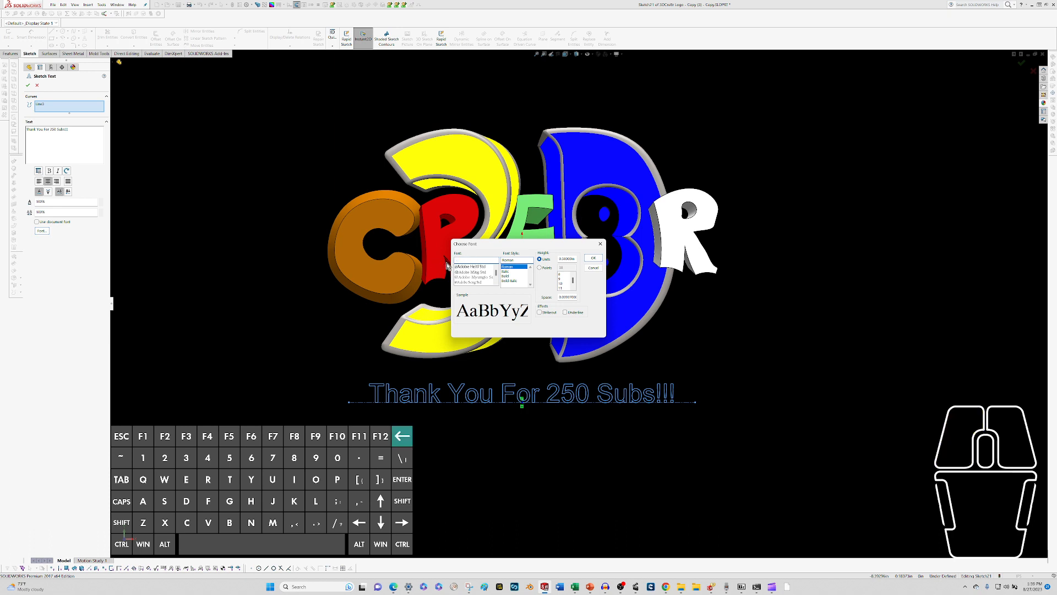
- Choose the wide, bold font listed directly after Georgia for the sketch text
left_click(496, 274)
left_click(496, 272)
left_click(497, 280)
left_click(496, 280)
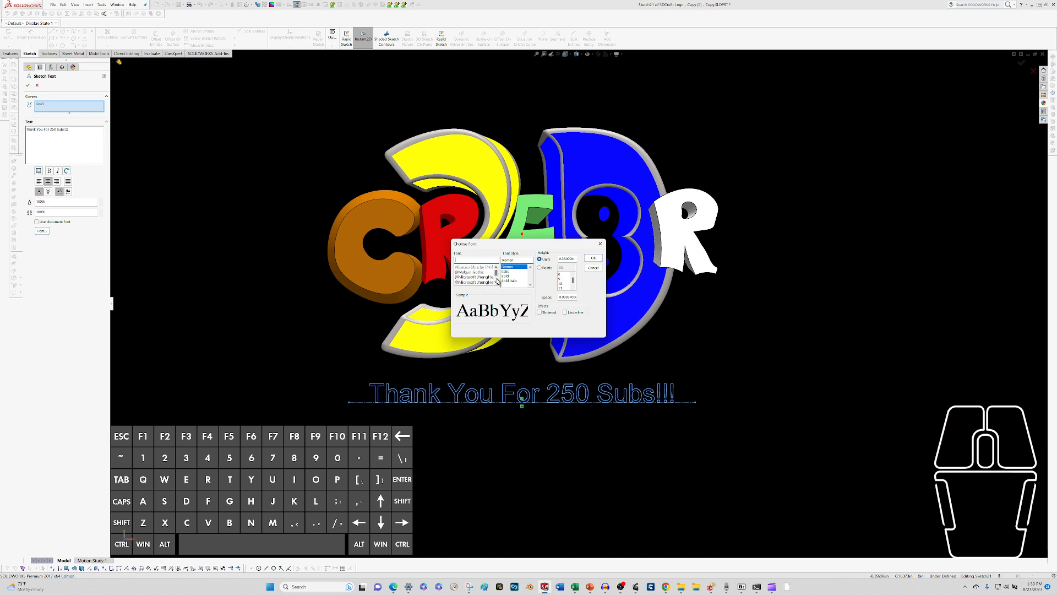
scroll(497, 281, "down", 1)
left_click(497, 282)
left_click(497, 282)
left_click(497, 282)
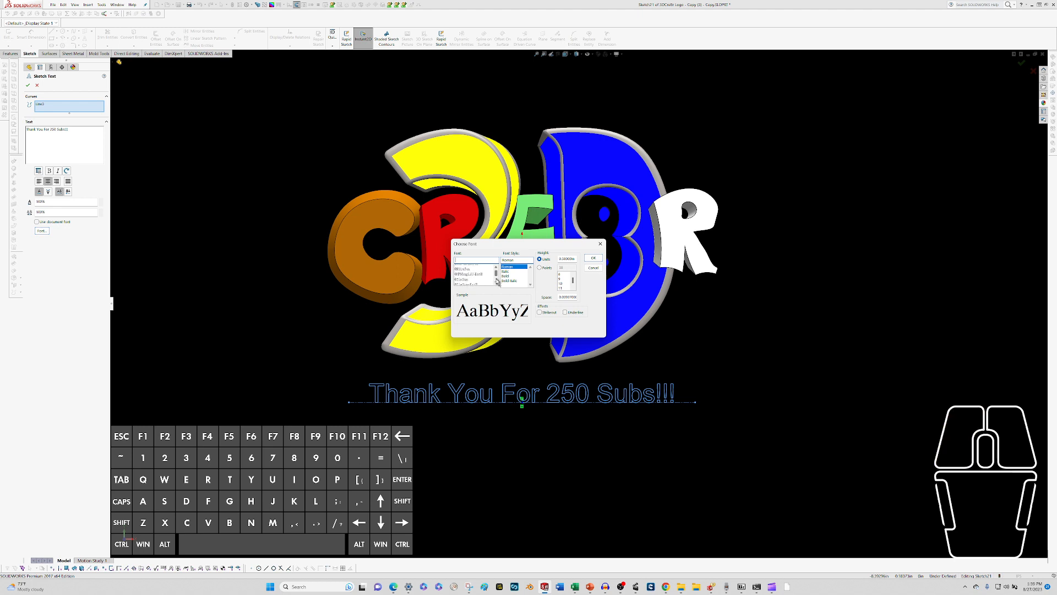
left_click(497, 281)
left_click(497, 282)
left_click(497, 282)
left_click(497, 282)
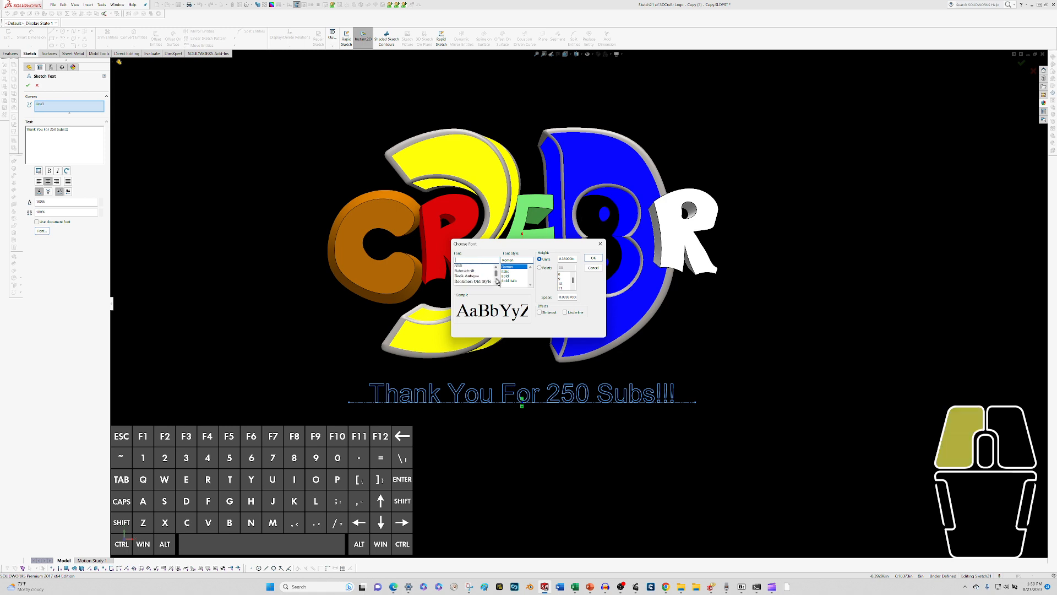
left_click(497, 281)
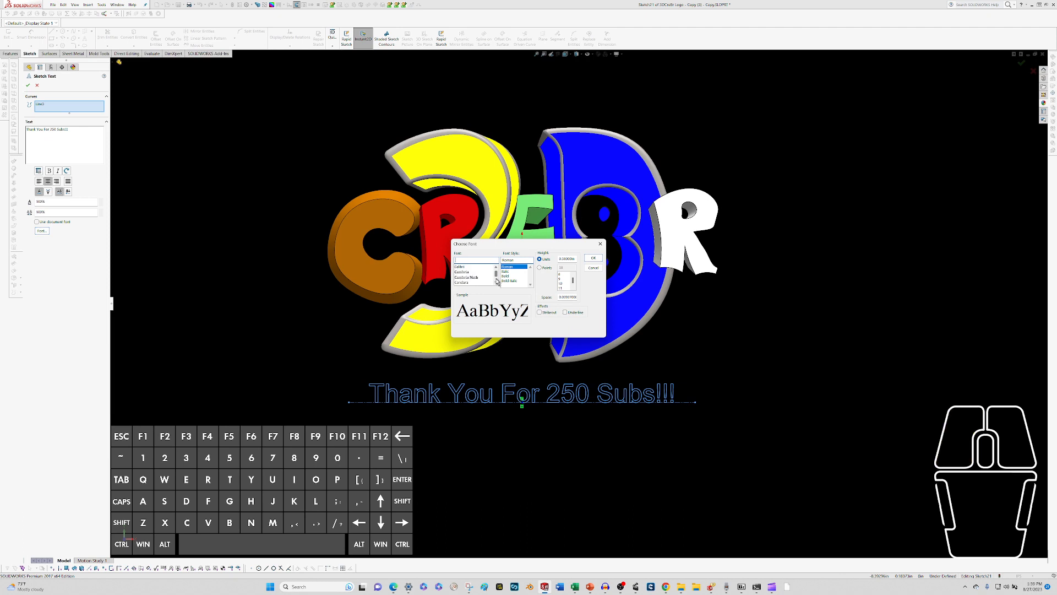
left_click(497, 282)
left_click(497, 281)
left_click(497, 282)
left_click(498, 281)
left_click(497, 282)
left_click(497, 282)
left_click(497, 282)
left_click(497, 282)
left_click(497, 281)
left_click(497, 281)
left_click(498, 282)
left_click(496, 267)
left_click(482, 272)
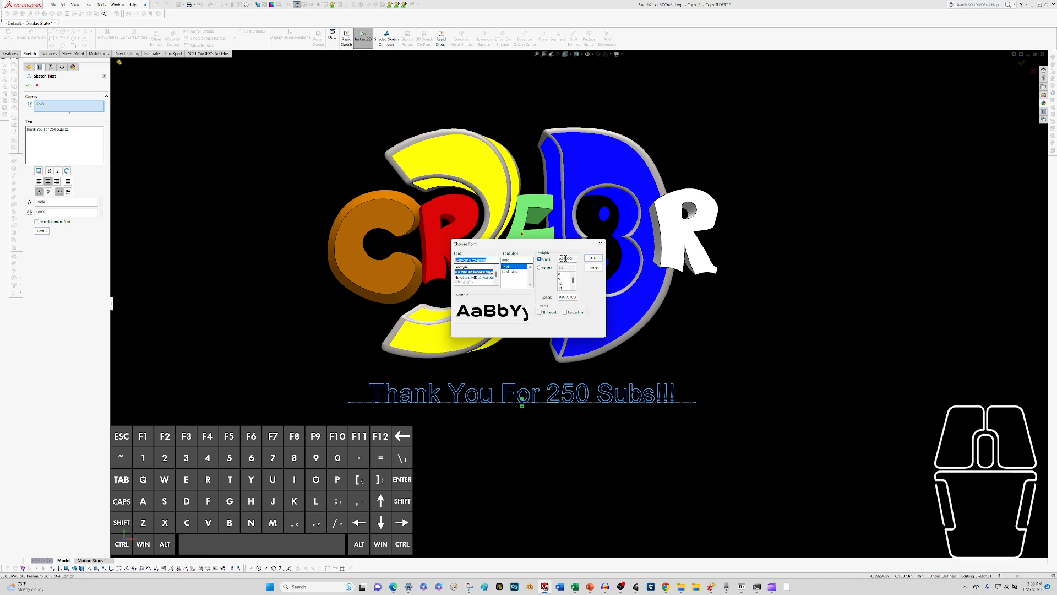
- Increase the font height of the thank-you sketch text and apply the chosen font settings
double_click(562, 258)
type("1")
key("Return")
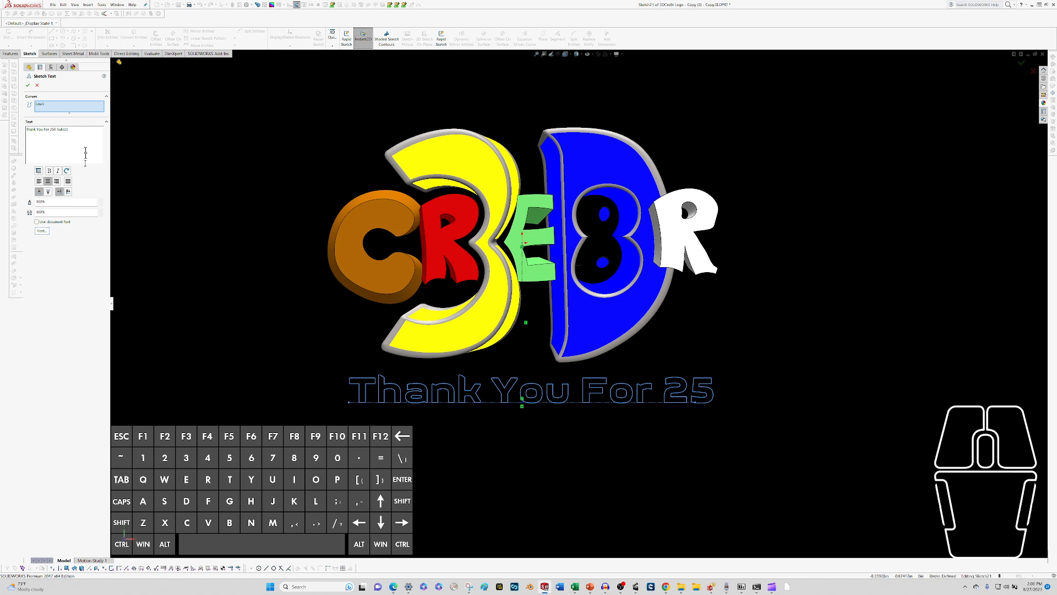
- Copy the full sketch text for reuse, and shorten this text to "Thank You For"
left_click_drag(83, 130, 6, 128)
key("ctrl+c")
left_click(77, 130)
left_click_drag(50, 130, 69, 130)
key("BackSpace")
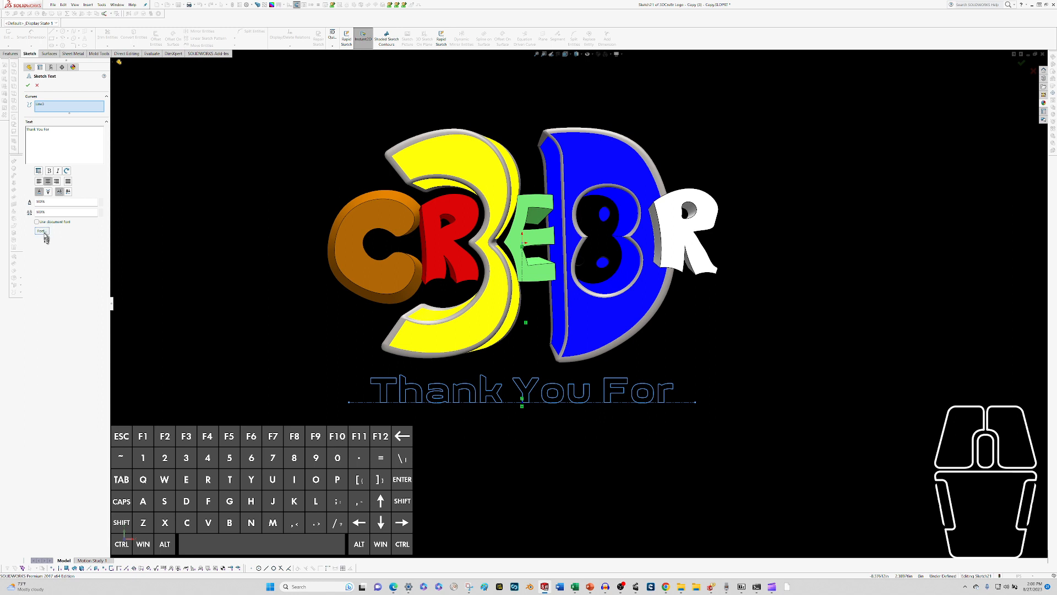
- Reduce the font height of "Thank You For" so it sits well within its baseline, and accept the sketch text
left_click(42, 232)
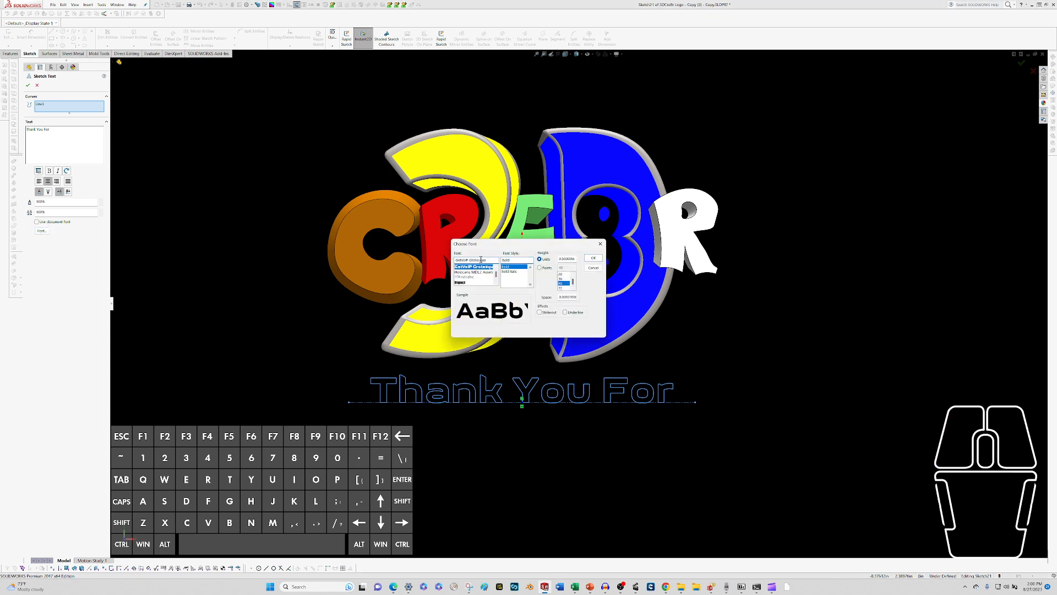
left_click(571, 259)
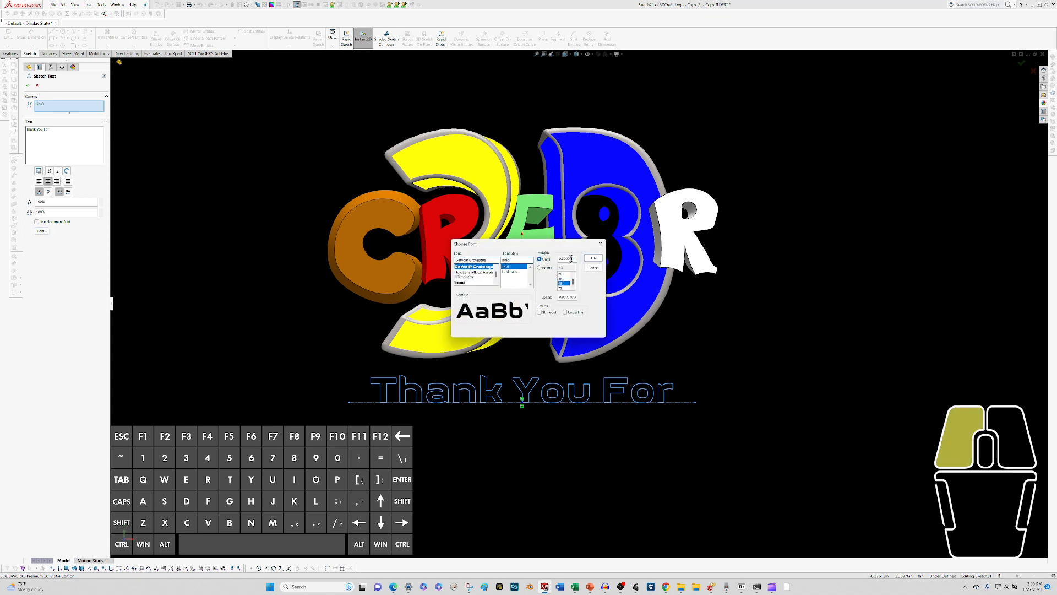
double_click(571, 258)
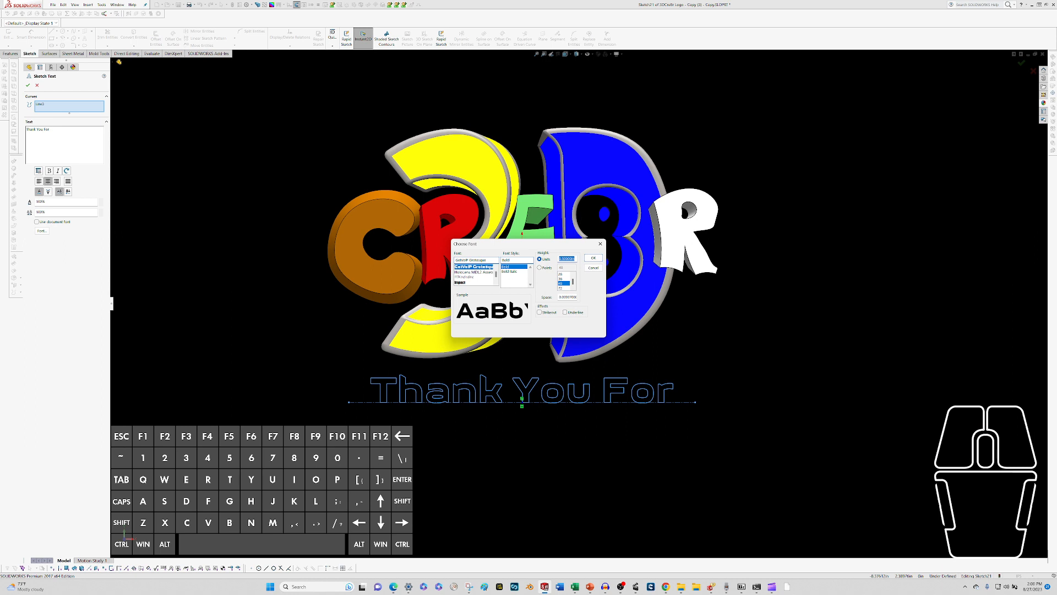
type("1")
key("Return")
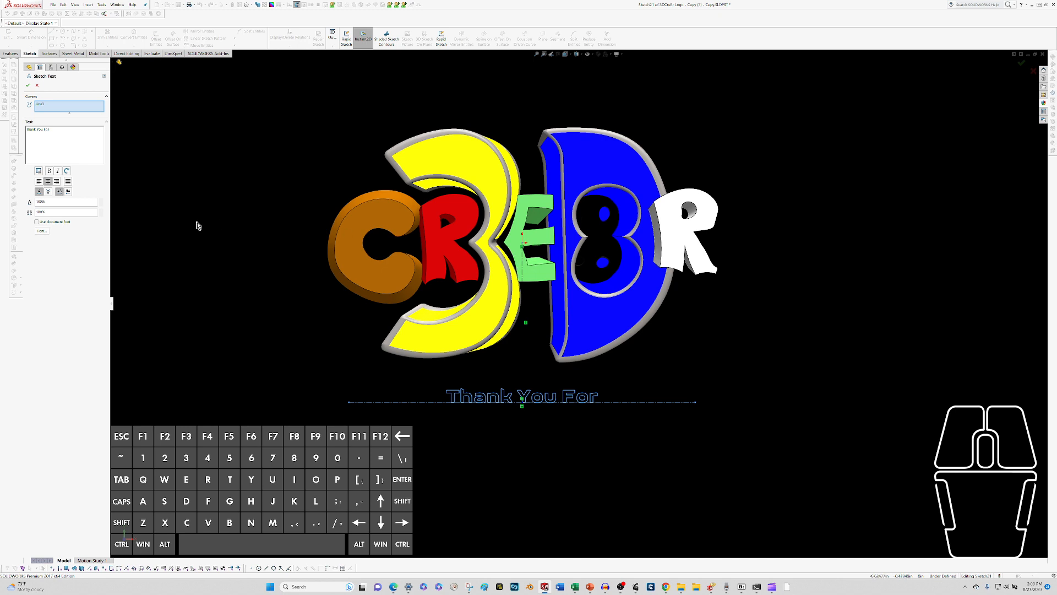
left_click(28, 85)
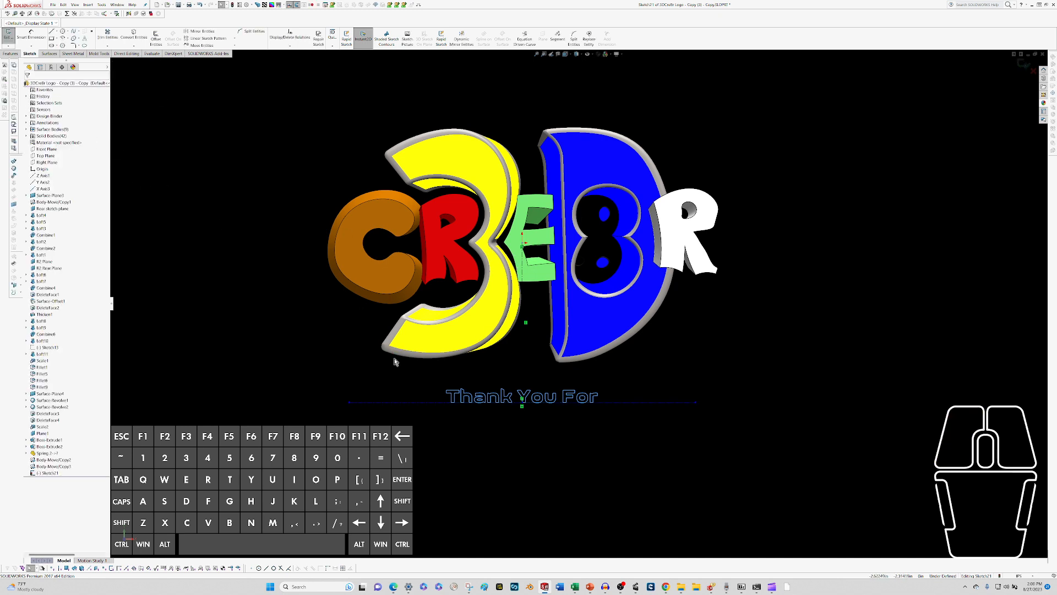
- Move the "Thank You For" baseline up toward the logo and draw a horizontal construction line about 7.06 in long below it
mouse_move(420, 401)
left_mouse_down()
mouse_move(419, 377)
mouse_move(419, 387)
left_mouse_up()
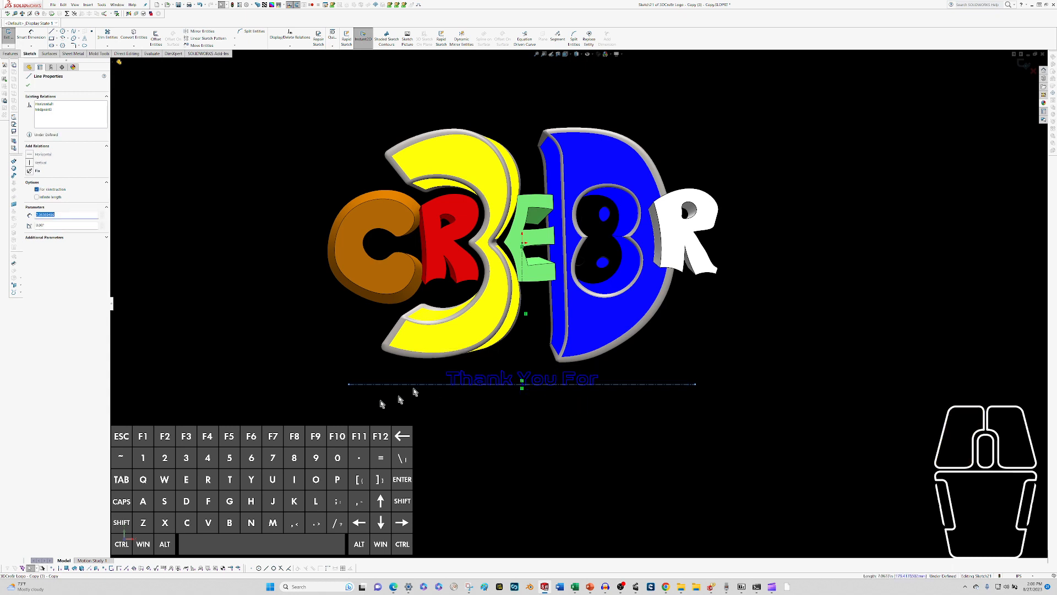
left_click(344, 412)
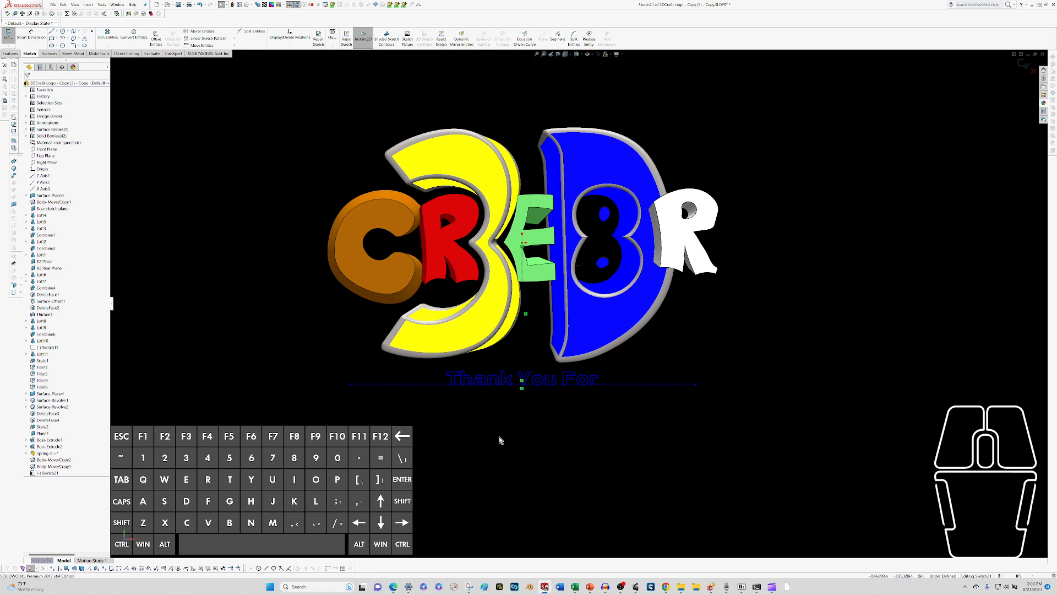
key("alt+l")
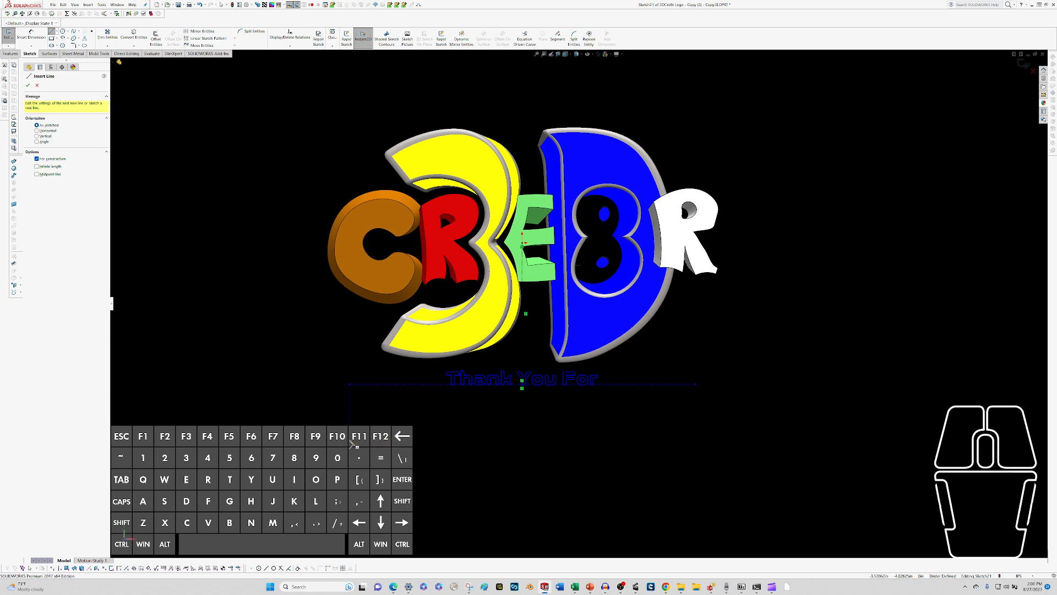
left_click(357, 441)
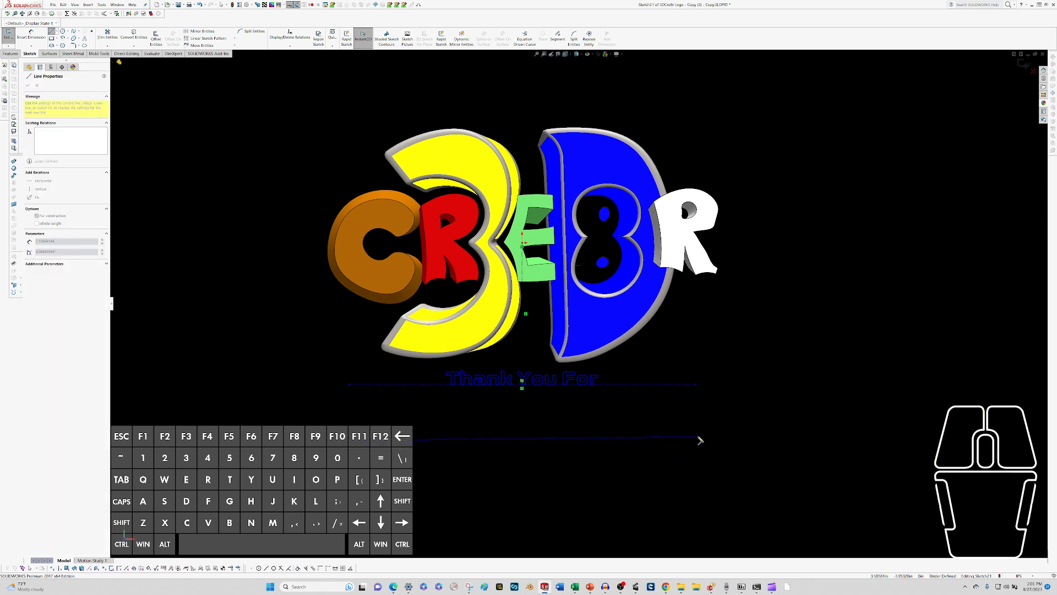
left_click(697, 441)
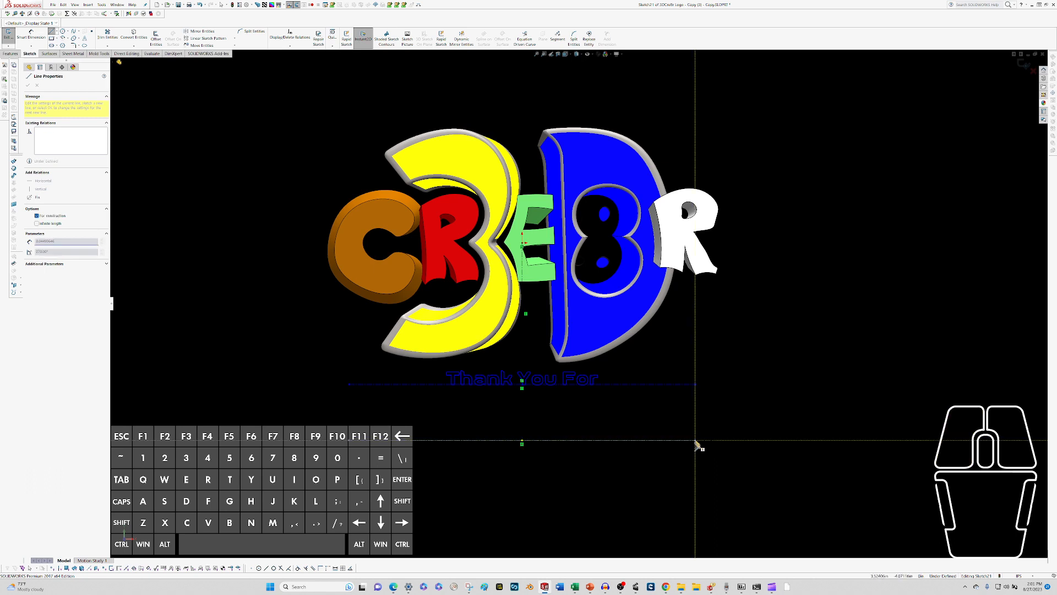
left_click(578, 441)
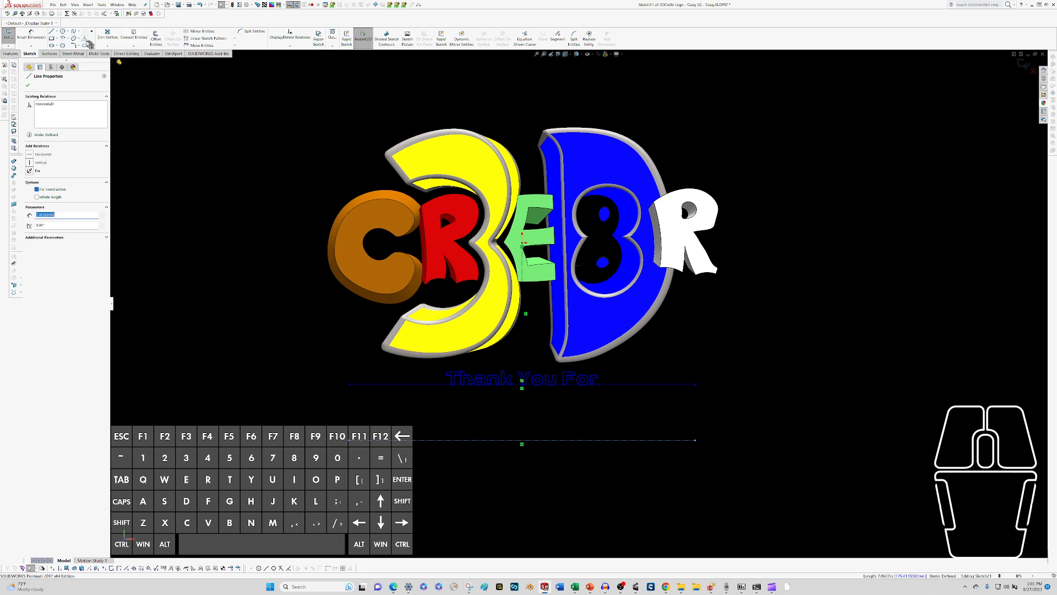
- Add the centred sketch text "250 Subs!!!" along the new lower construction line, with the document font turned off
left_click(84, 39)
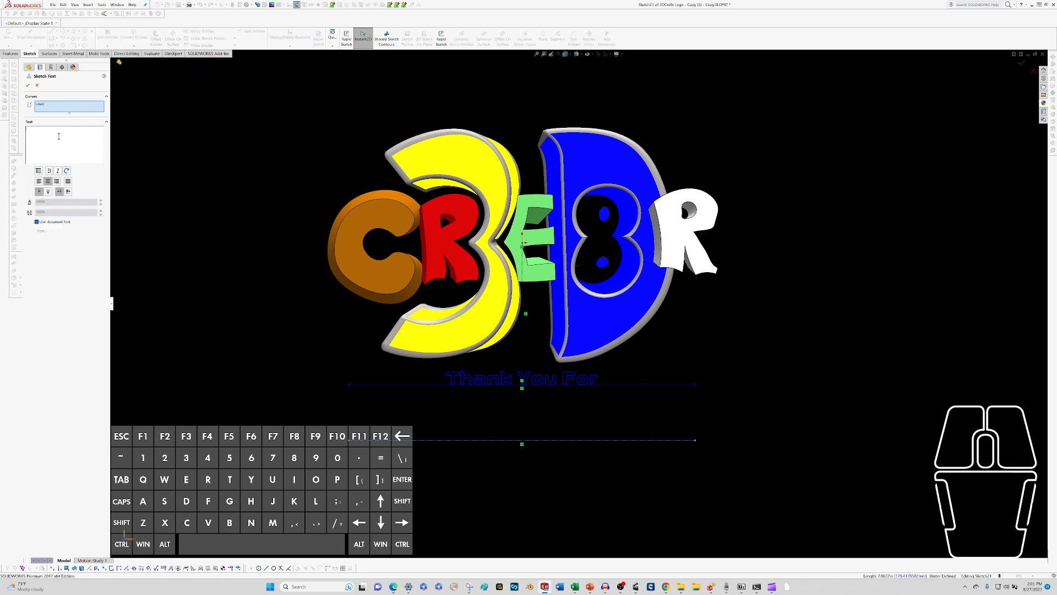
key("ctrl+v")
left_click(49, 131)
left_click_drag(51, 129, 9, 140)
key("BackSpace")
key("Delete")
left_click(37, 221)
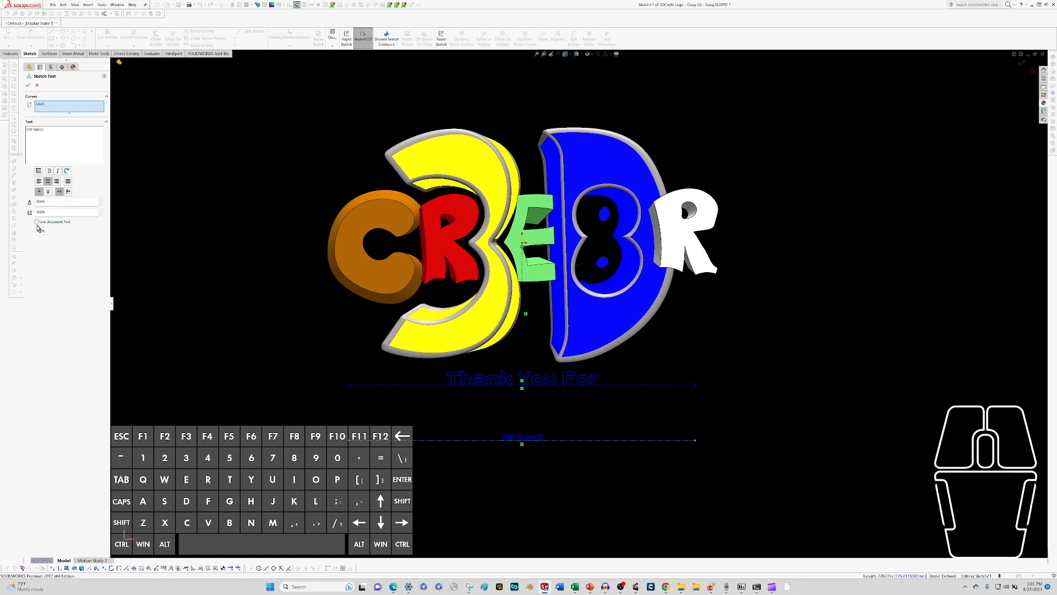
- Set the "250 Subs!!!" text to the bold GetVoIP Grotesque font with a height of 1 in
left_click(41, 231)
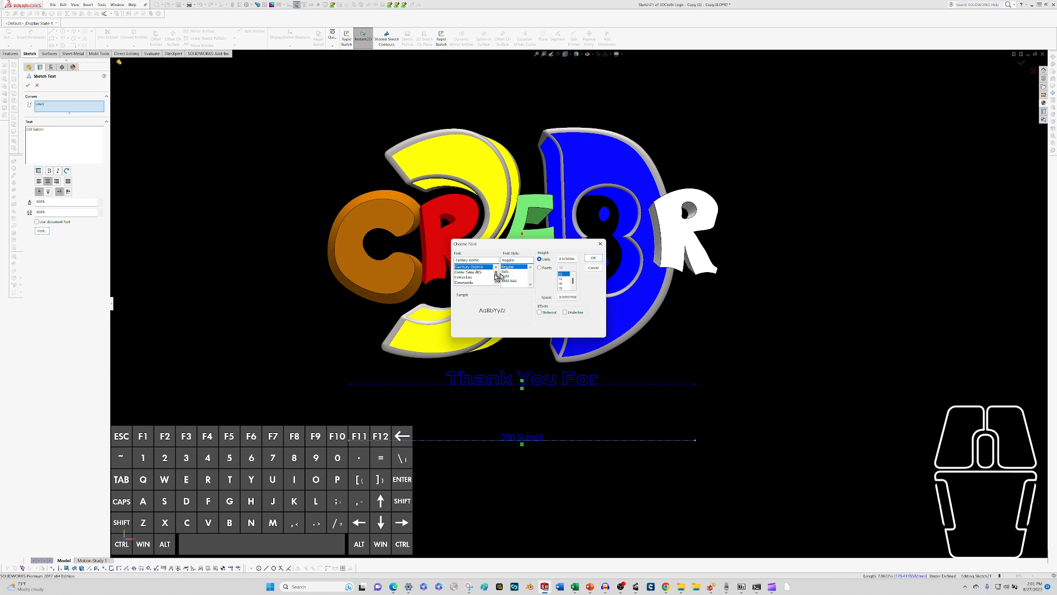
left_click(481, 259)
type("get")
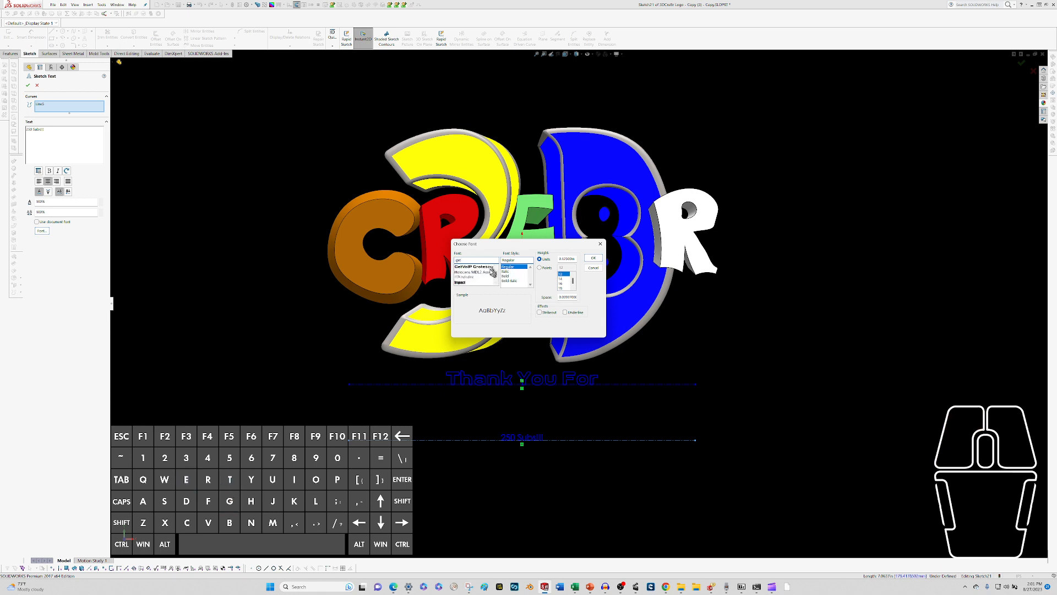
left_click(488, 267)
left_click(570, 259)
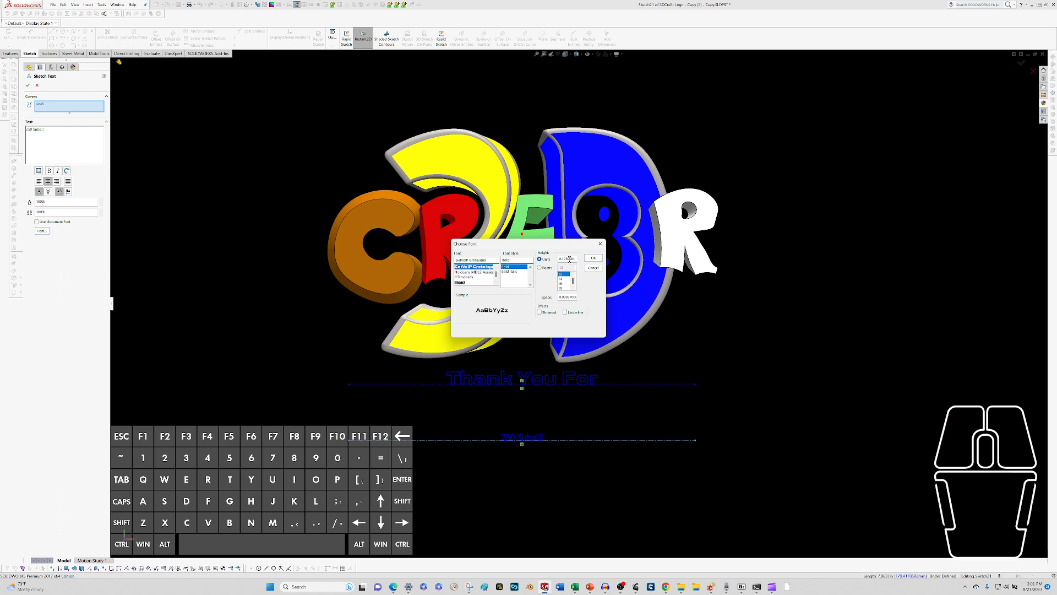
double_click(570, 259)
type("1")
key("Return")
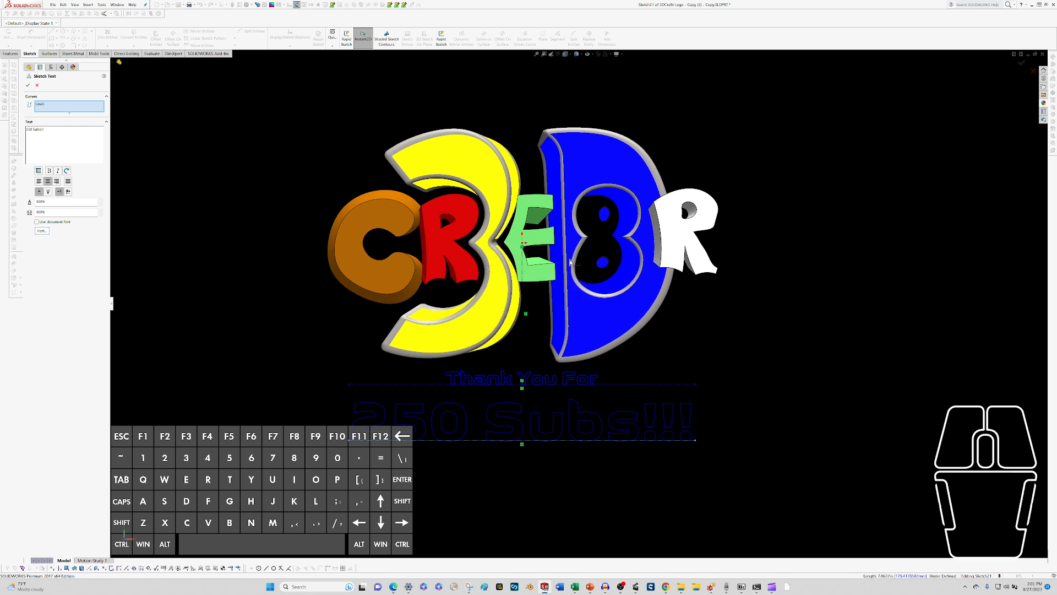
scroll(820, 363, "up", 3)
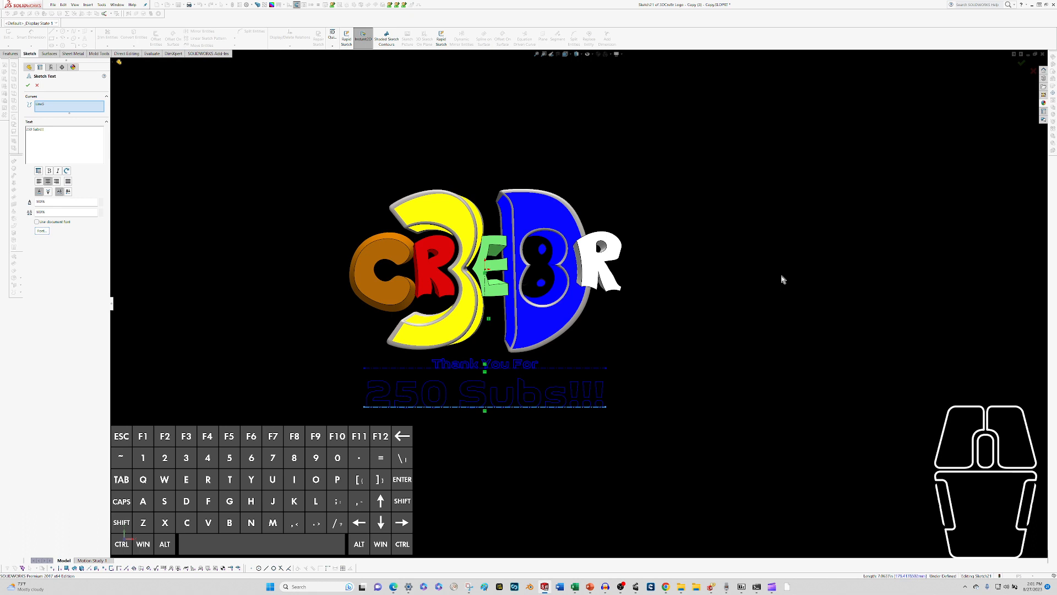
left_click(559, 367)
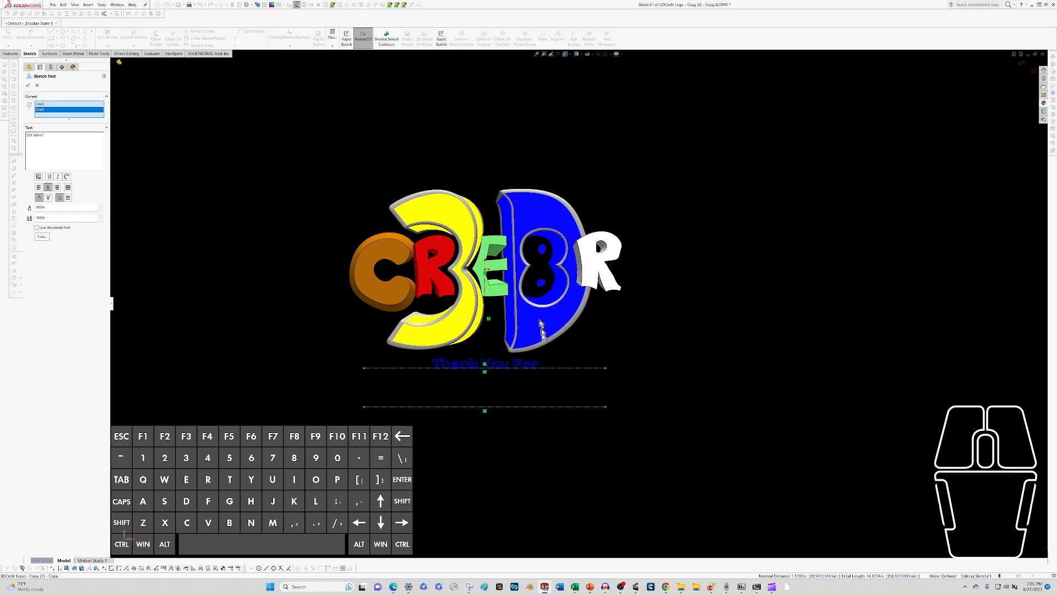
left_click(561, 408)
left_click(562, 408)
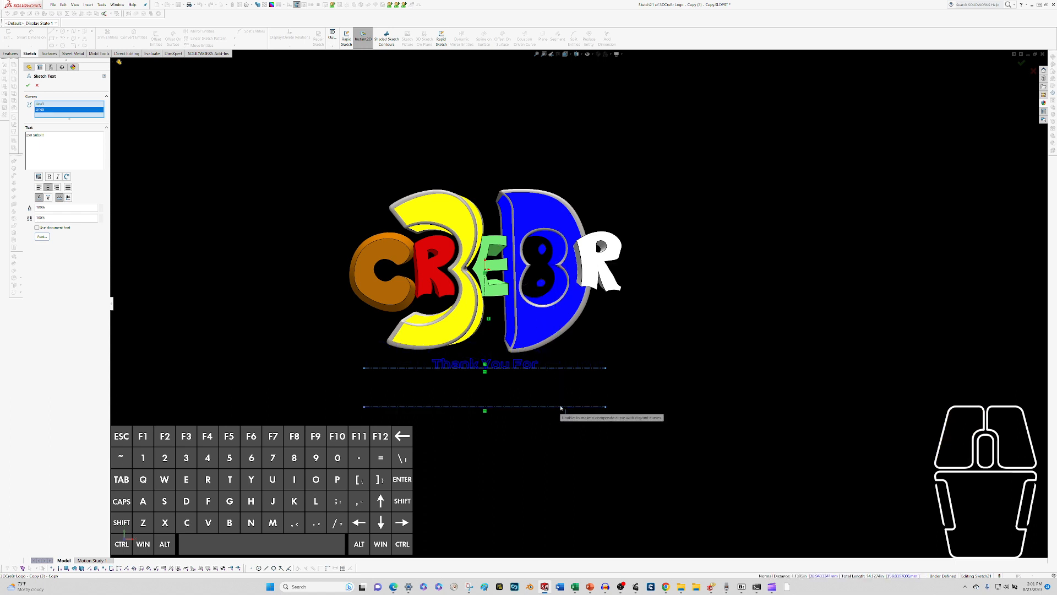
left_click(566, 368)
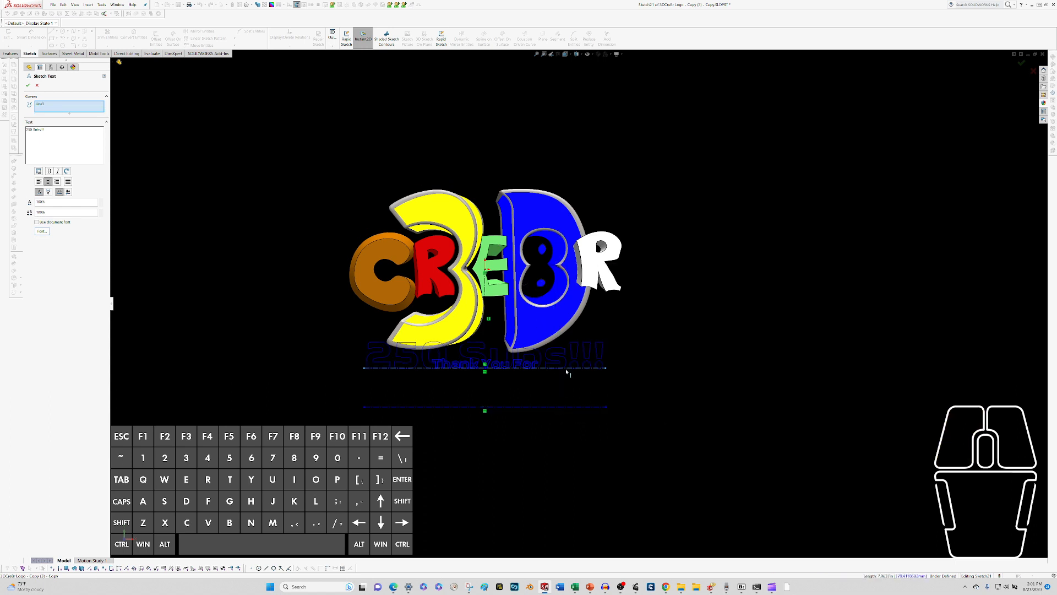
left_click(562, 410)
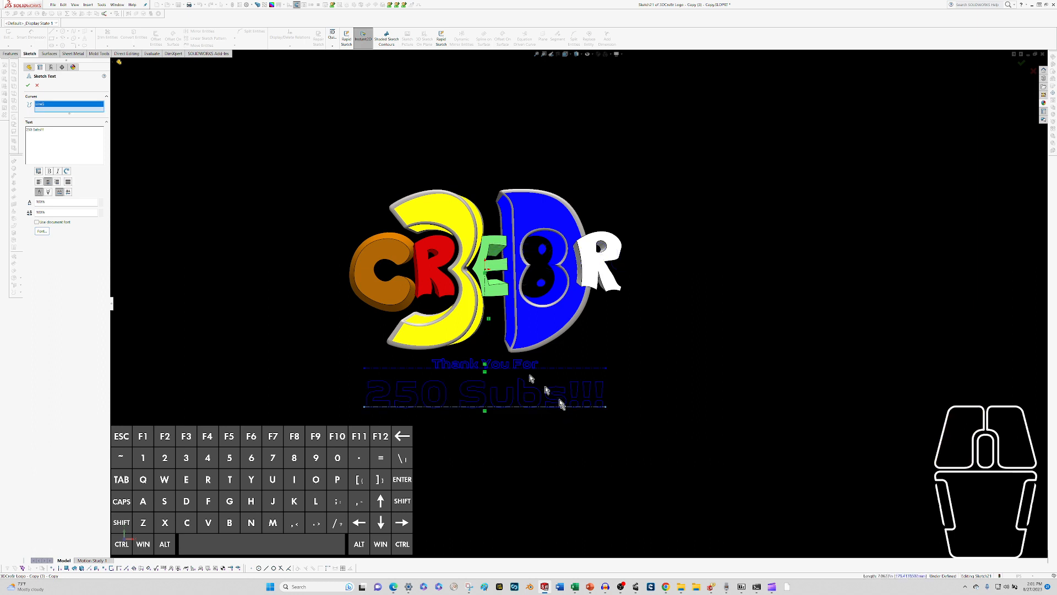
- Accept the "250 Subs!!!" text, and move "Thank You For" above the logo and "250 Subs!!!" up close beneath it
left_click(28, 84)
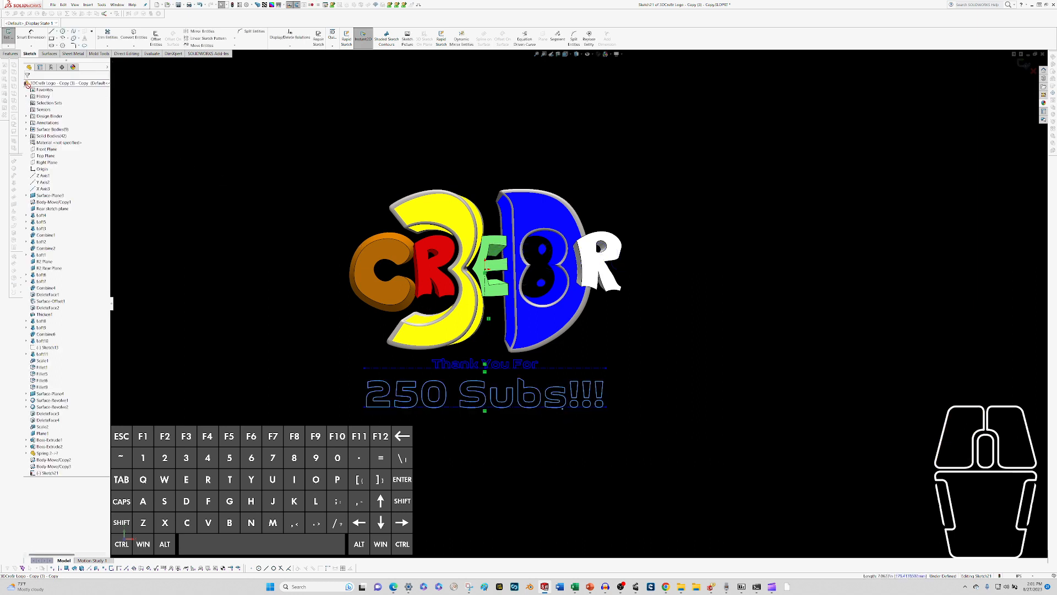
left_click_drag(555, 368, 555, 188)
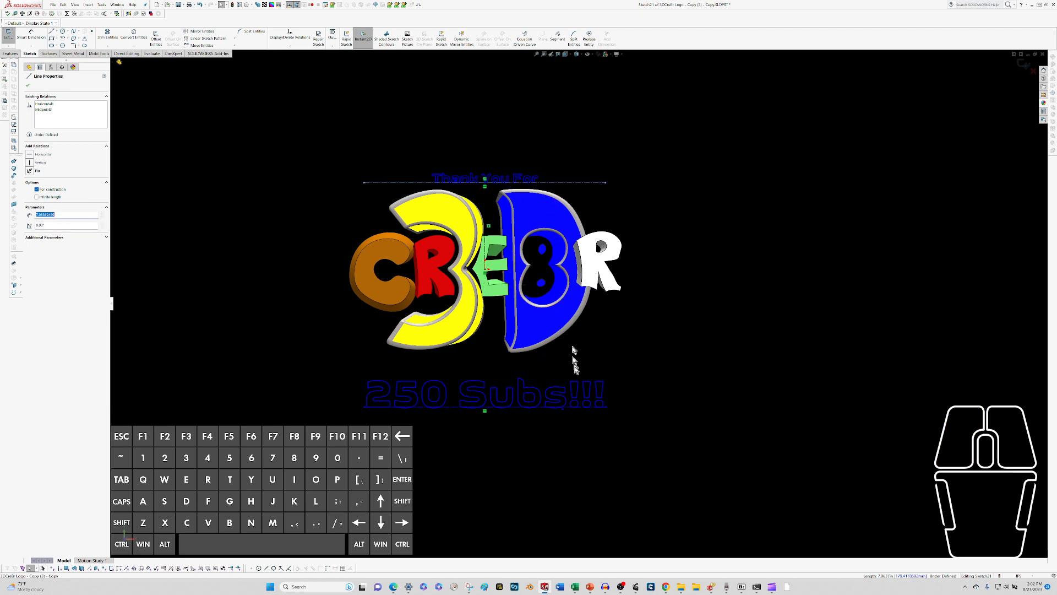
left_click_drag(567, 410, 568, 392)
left_click(560, 435)
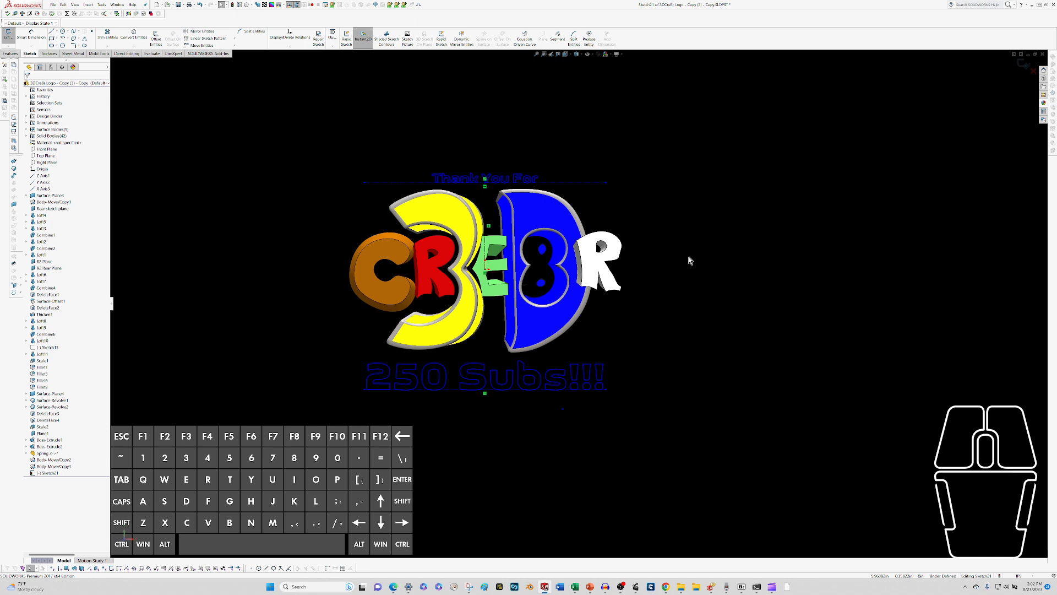
- Extrude the text sketch as a boss 0.3 in deep without merging it with the existing bodies
key("x")
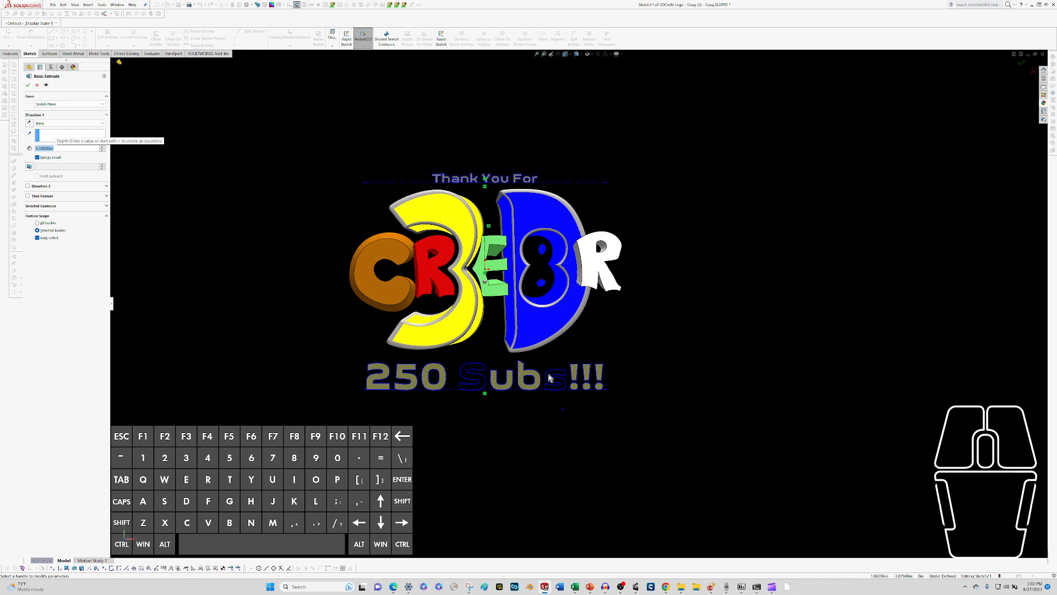
left_click(38, 158)
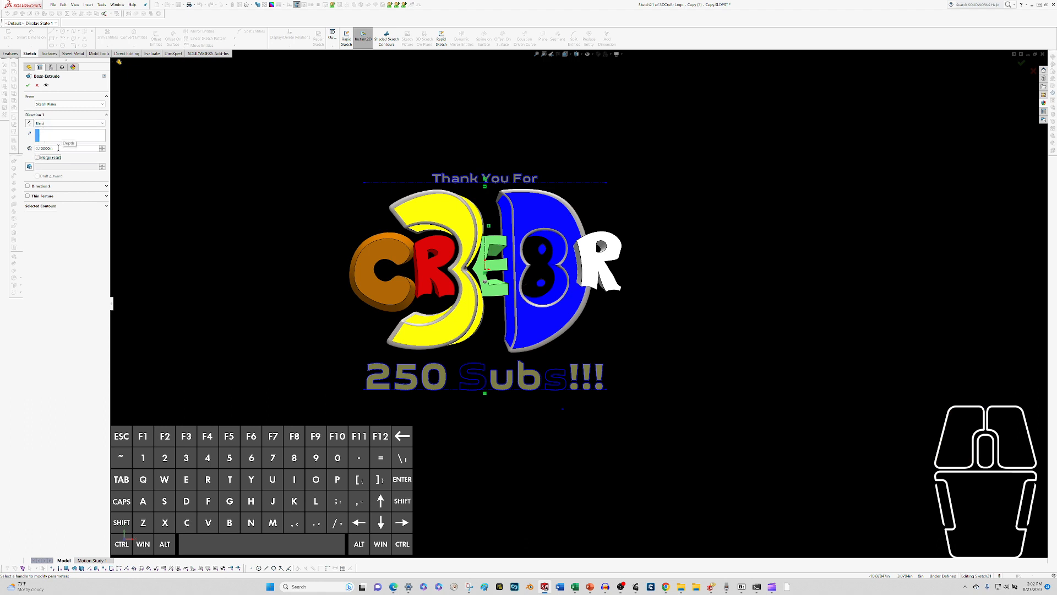
left_click_drag(58, 148, 3, 145)
type(".3")
key("Return")
left_click(29, 86)
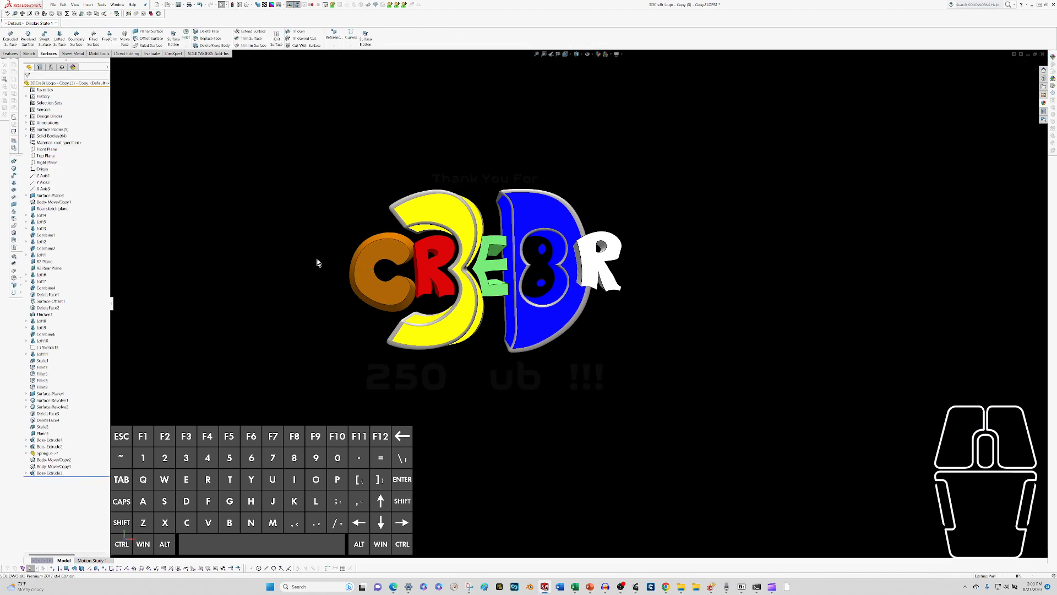
- Change the viewport background colour to white in the system colour options
left_click(312, 247)
key("alt+t")
key("p")
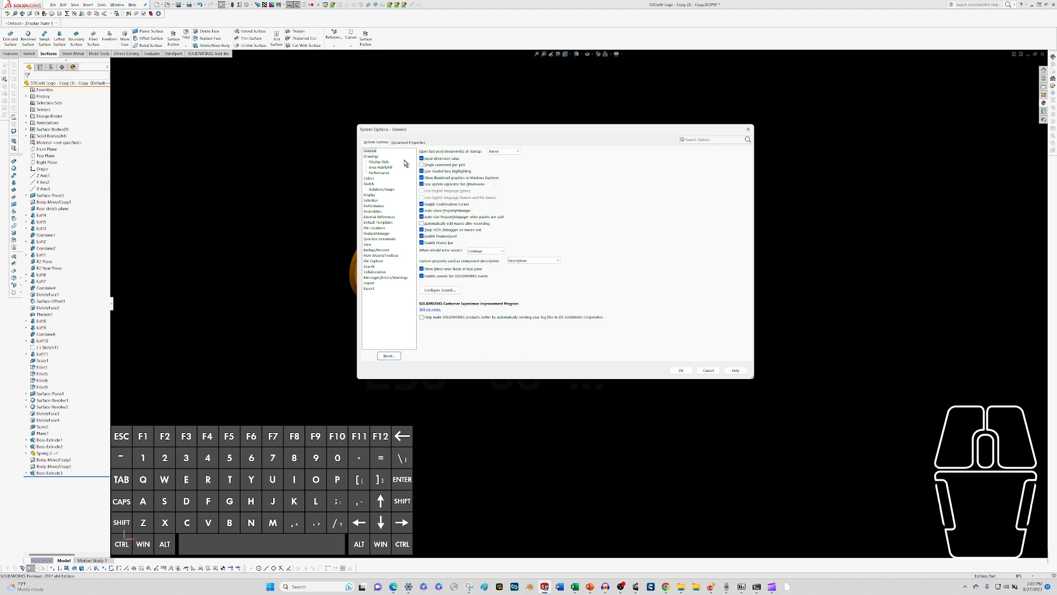
left_click(372, 180)
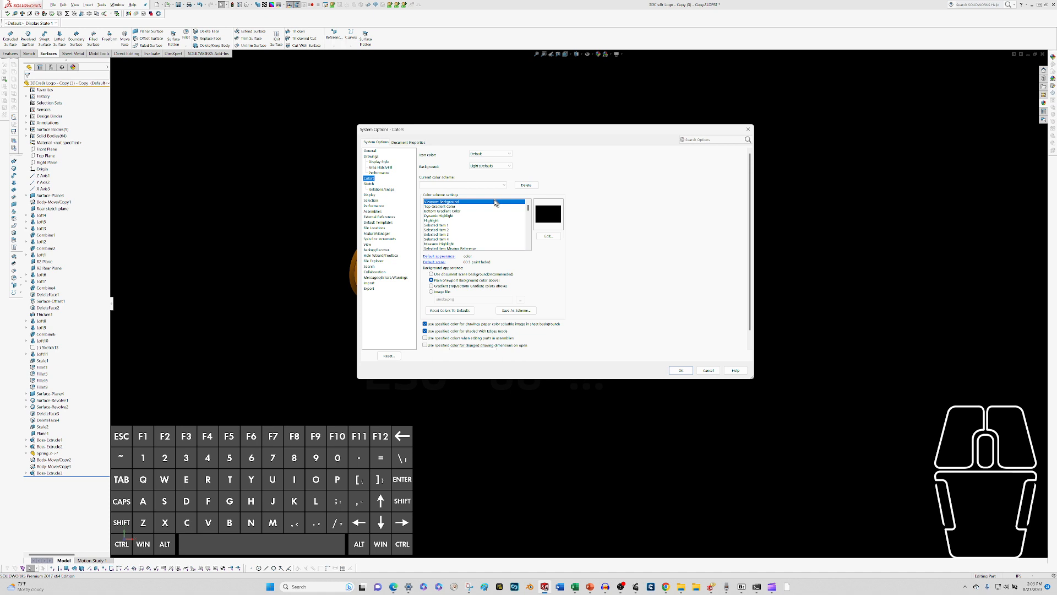
left_click(548, 236)
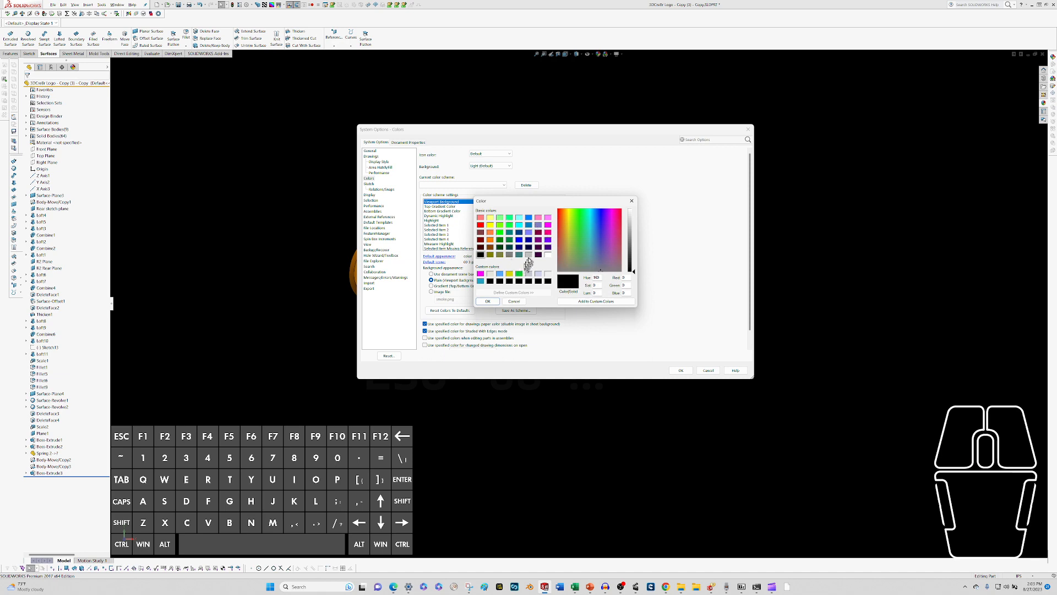
left_click(548, 254)
left_click(487, 301)
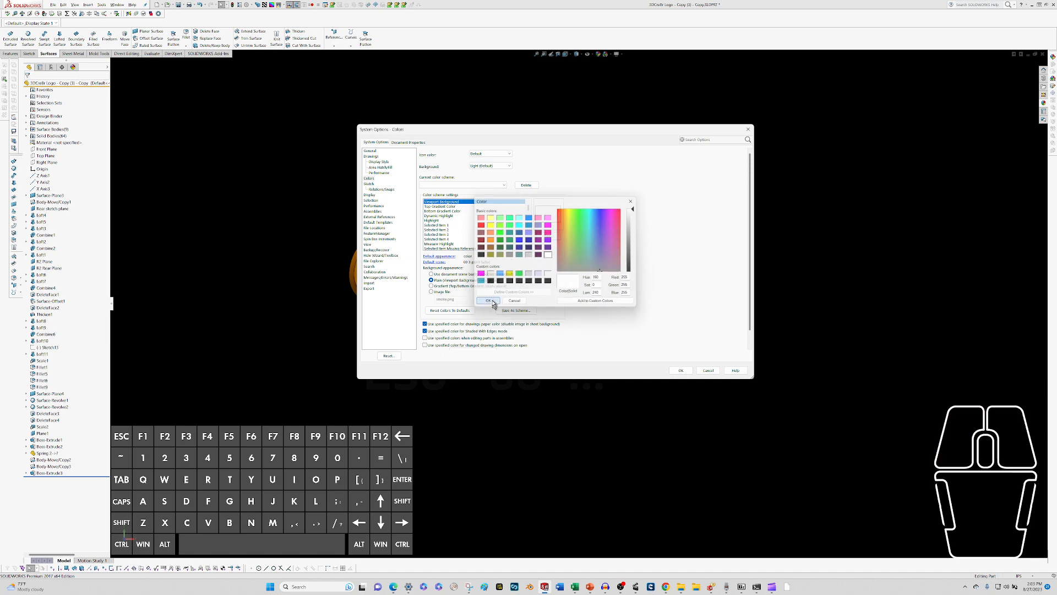
left_click(680, 370)
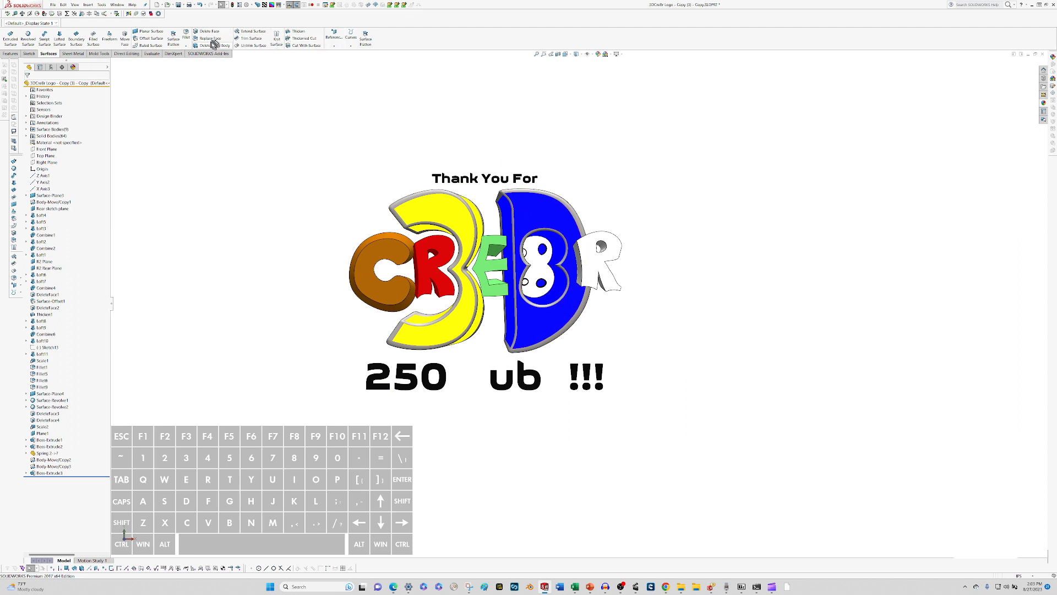
- Apply Delete/Keep Body with the Keep Bodies option to the two small ring-shaped surface bodies beside the white 8
left_click(16, 53)
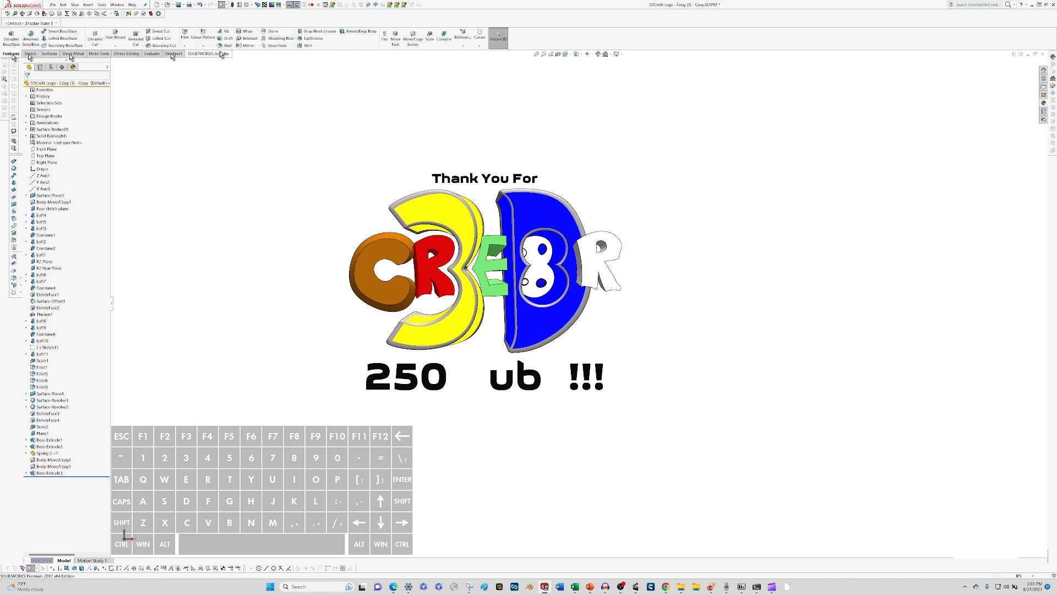
left_click(362, 34)
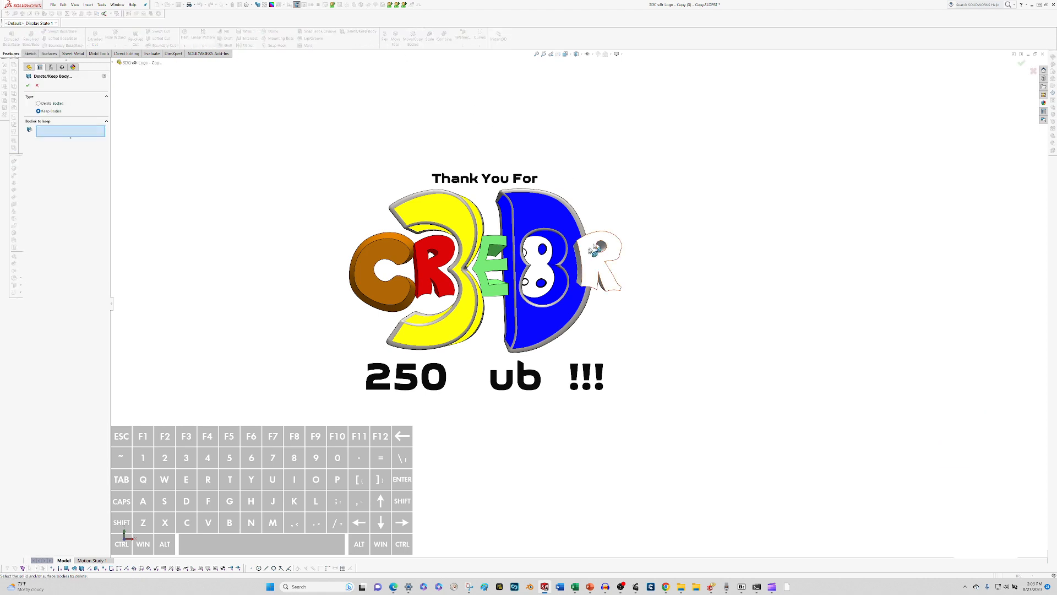
left_click(529, 253)
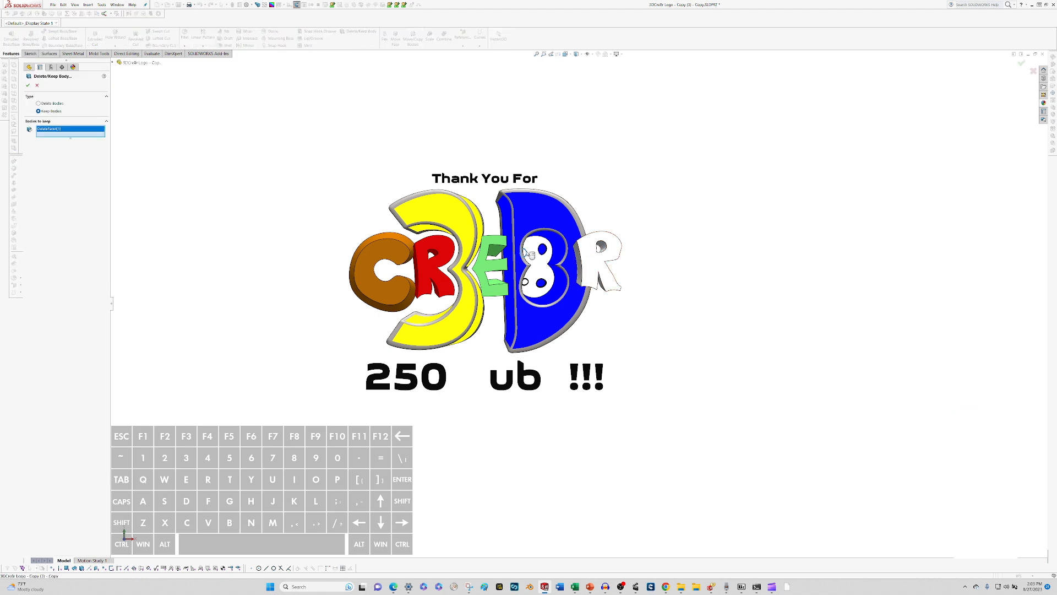
left_click(531, 281)
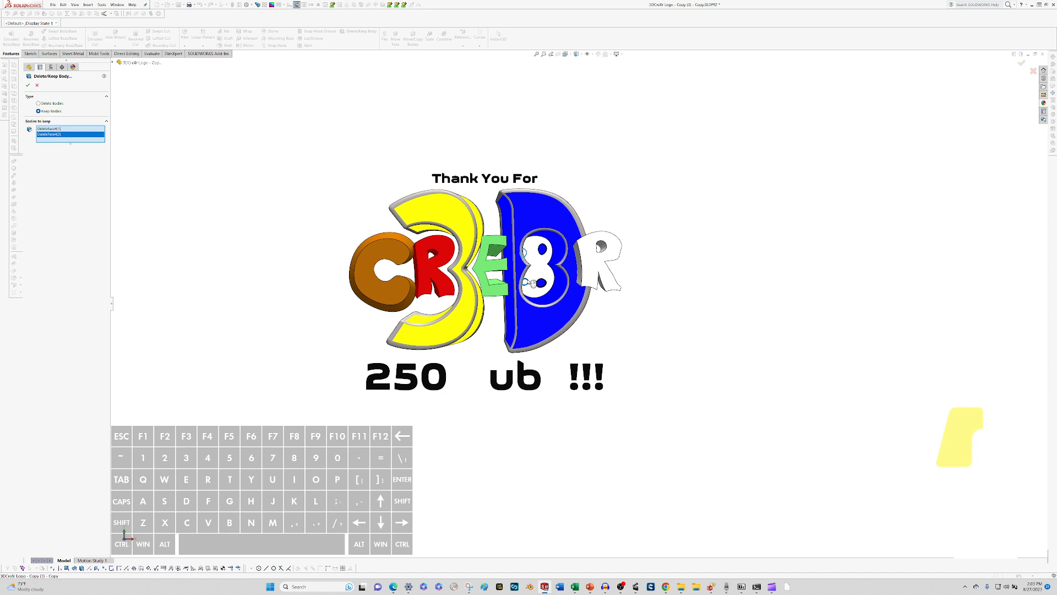
right_click(558, 233)
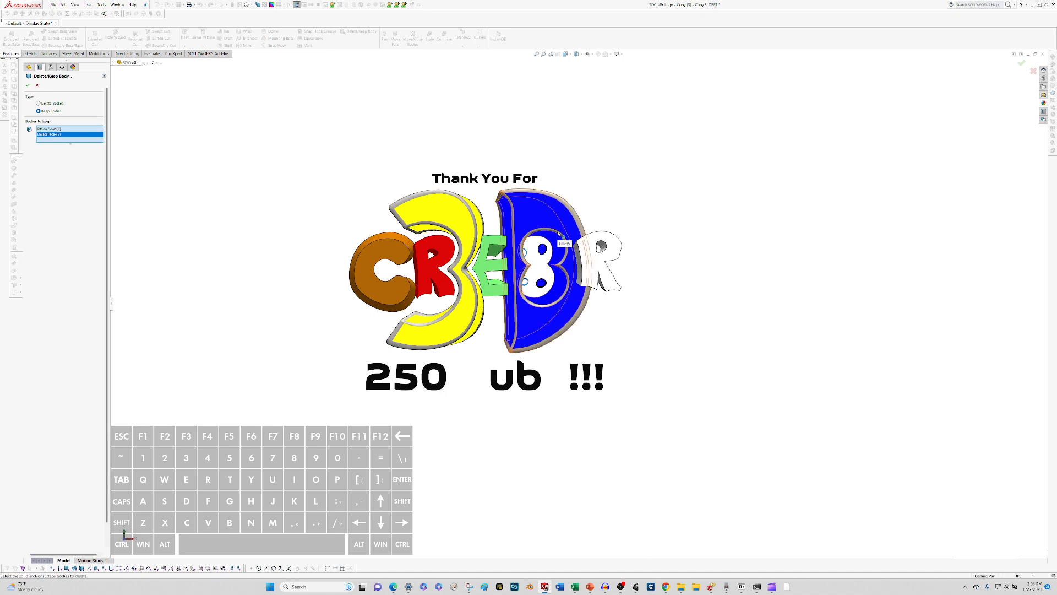
key("Escape")
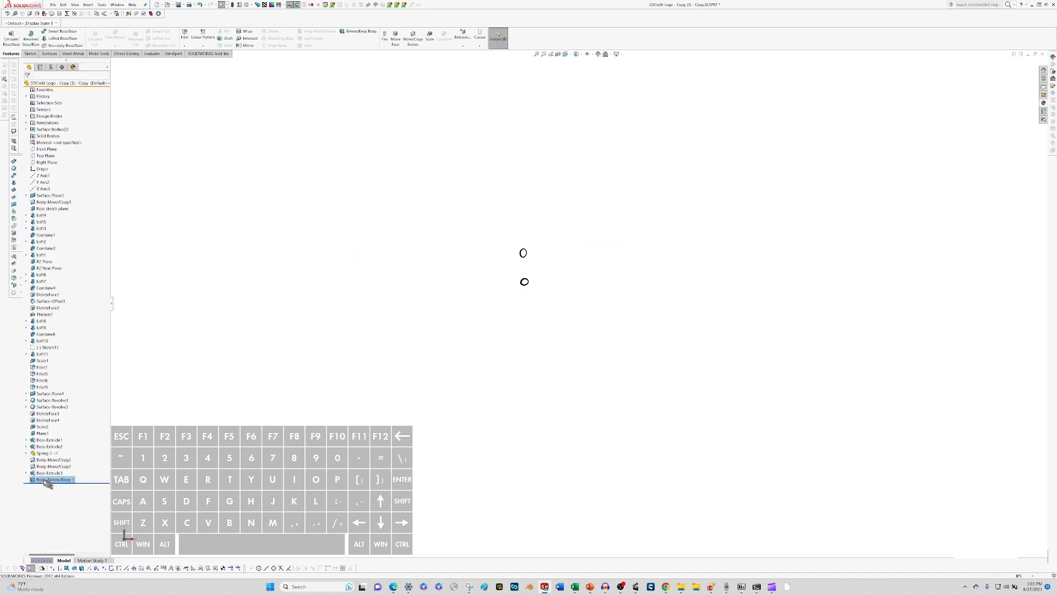
- Edit the body delete/keep feature to use Delete Bodies for the two selected ring bodies
right_click(44, 480)
left_click(48, 459)
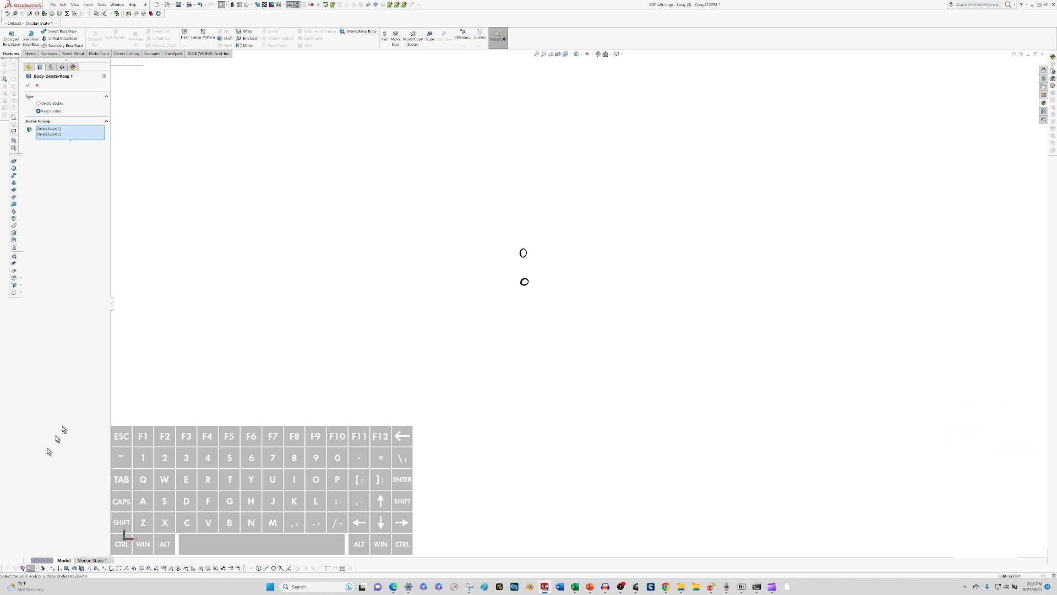
left_click(38, 103)
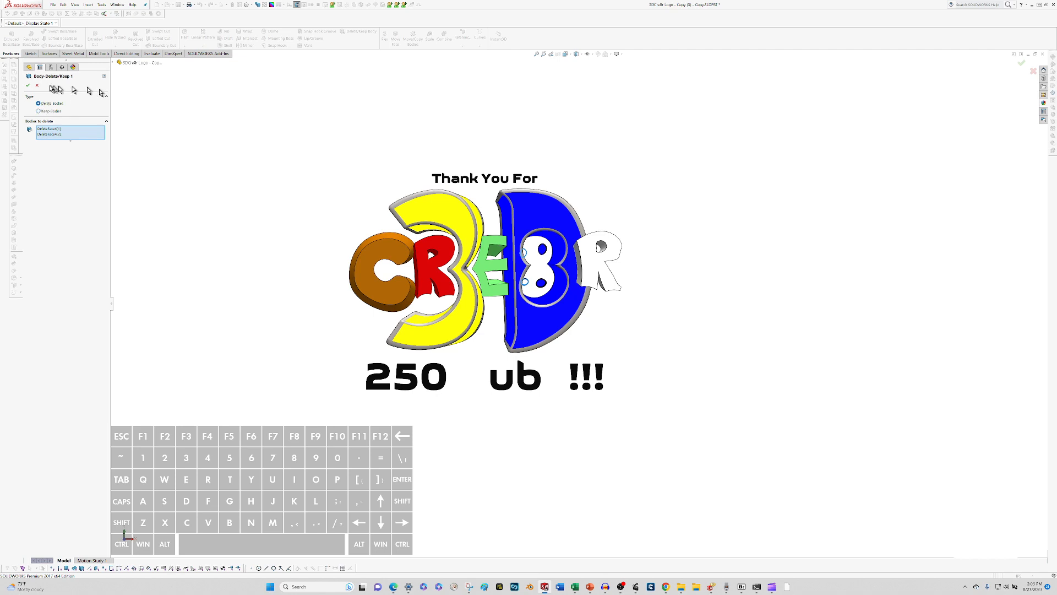
left_click(28, 85)
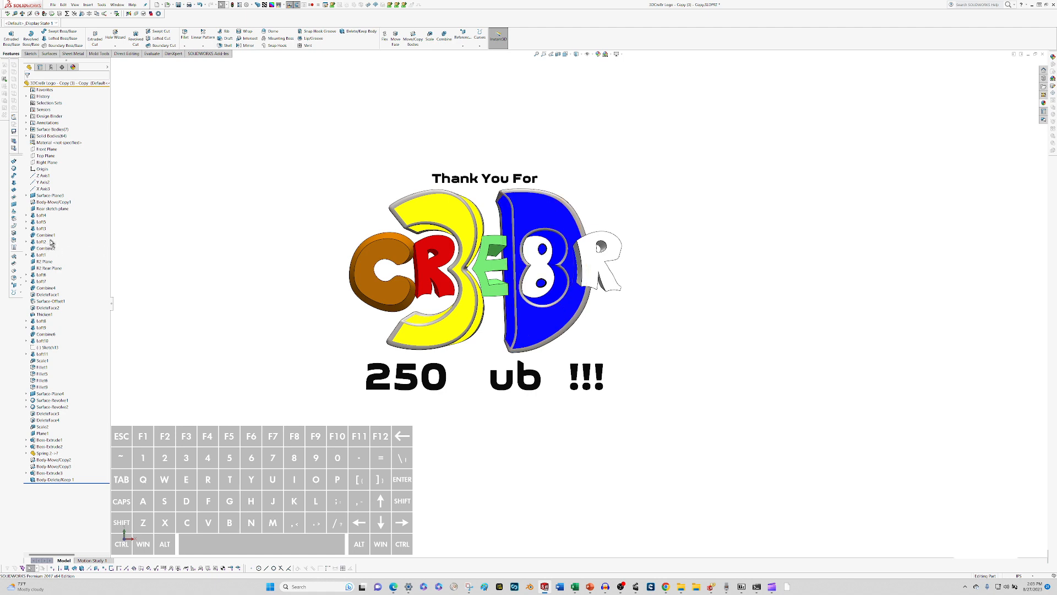
- Try to duplicate the text extrusion by copying and pasting its feature
left_click(44, 268)
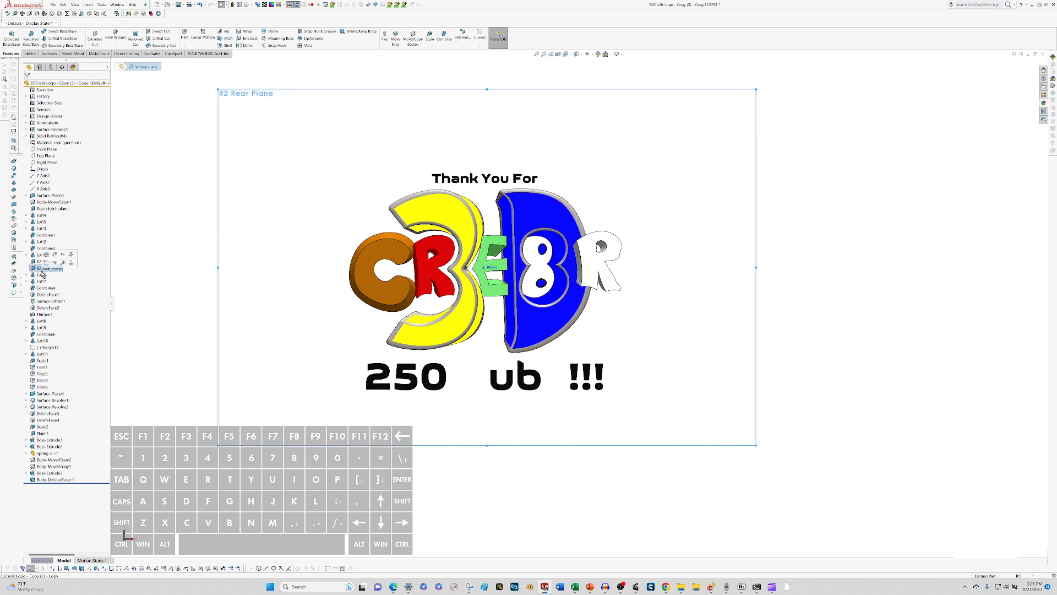
left_click(45, 254)
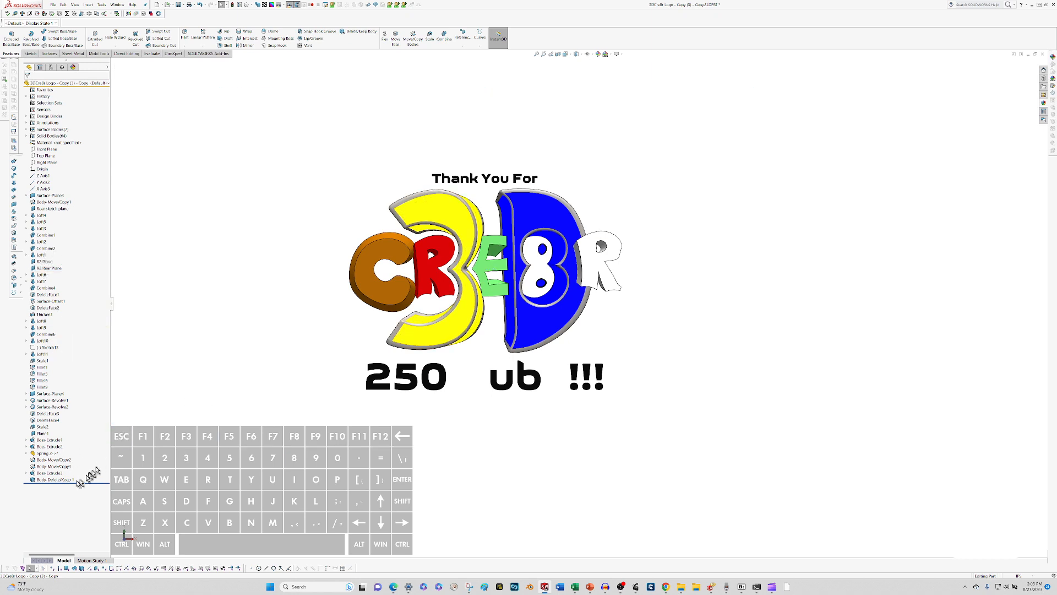
left_click(52, 474)
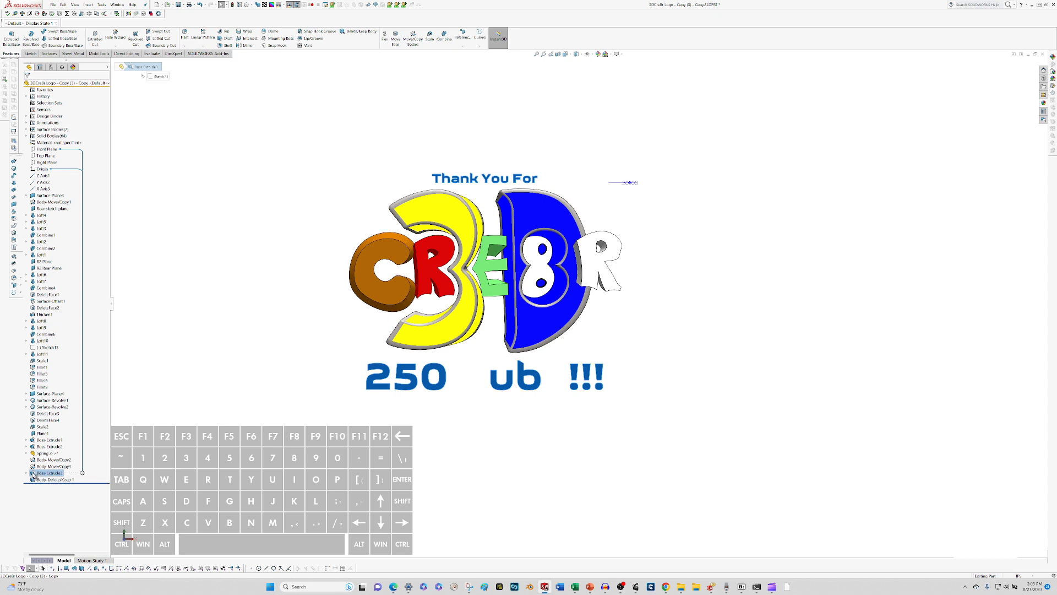
key("ctrl+c")
key("ctrl+v")
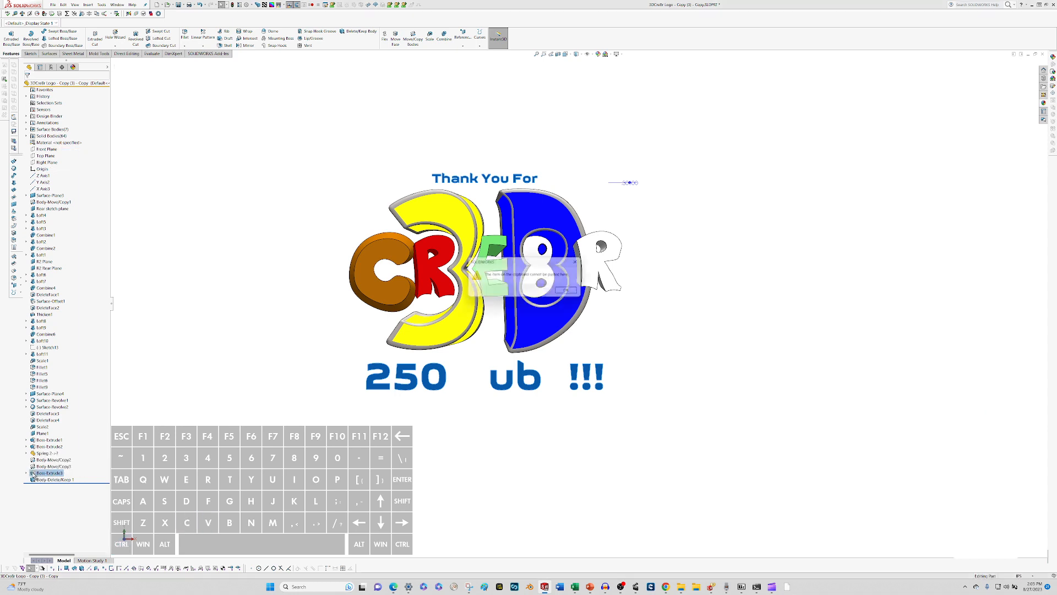
key("Escape")
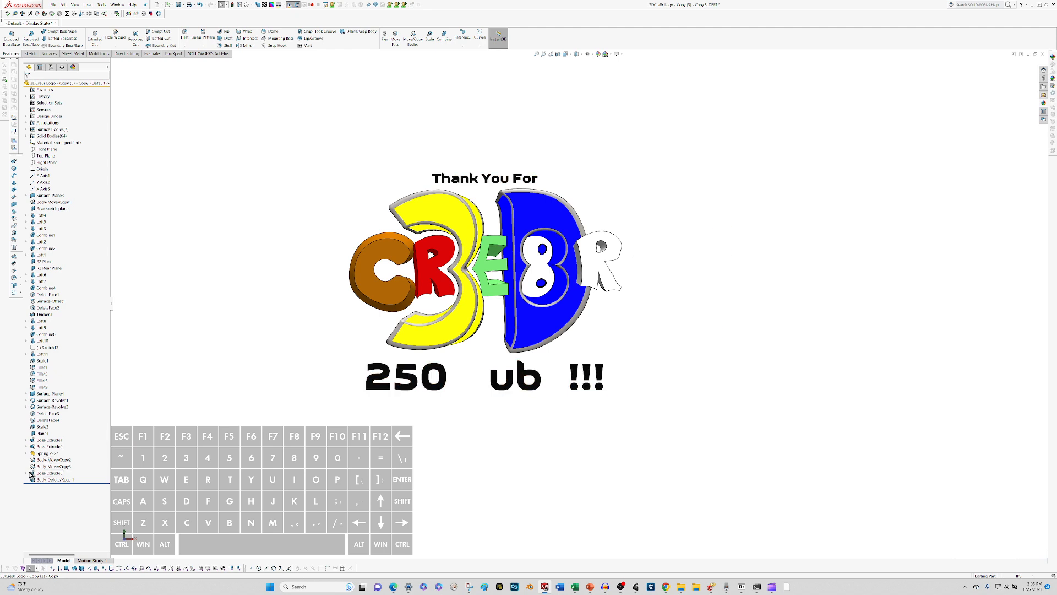
- Start a new sketch on the Front Plane without drawing a circle
left_click(27, 472)
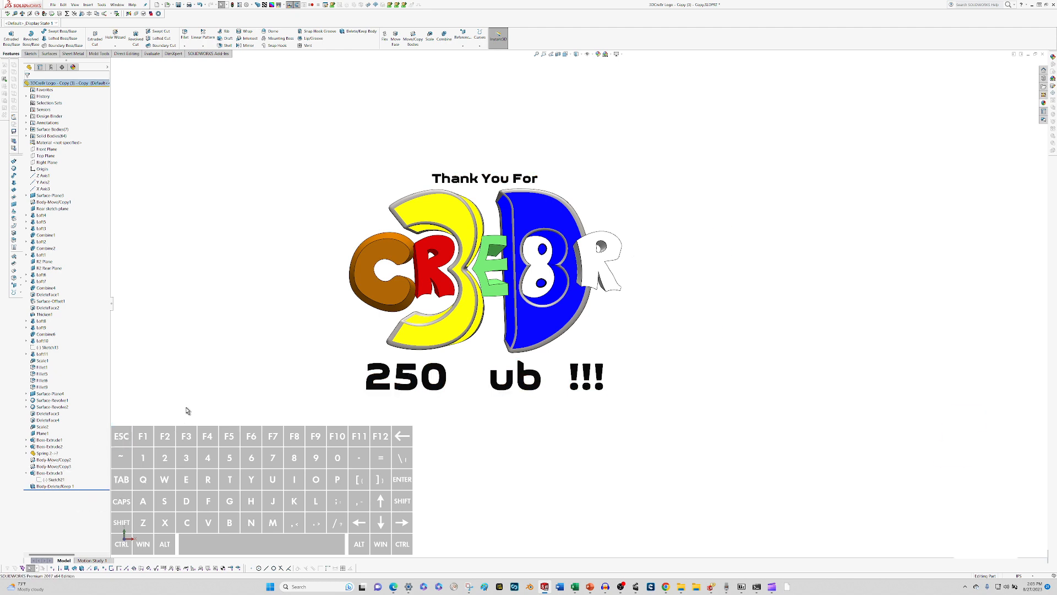
left_click(44, 149)
mouse_move(44, 150)
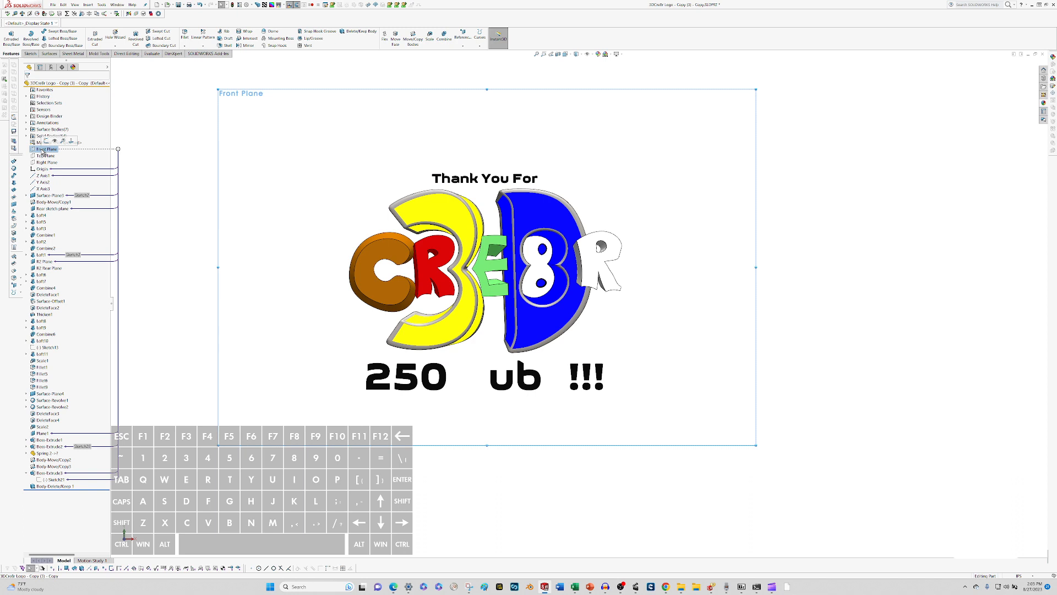
key("c")
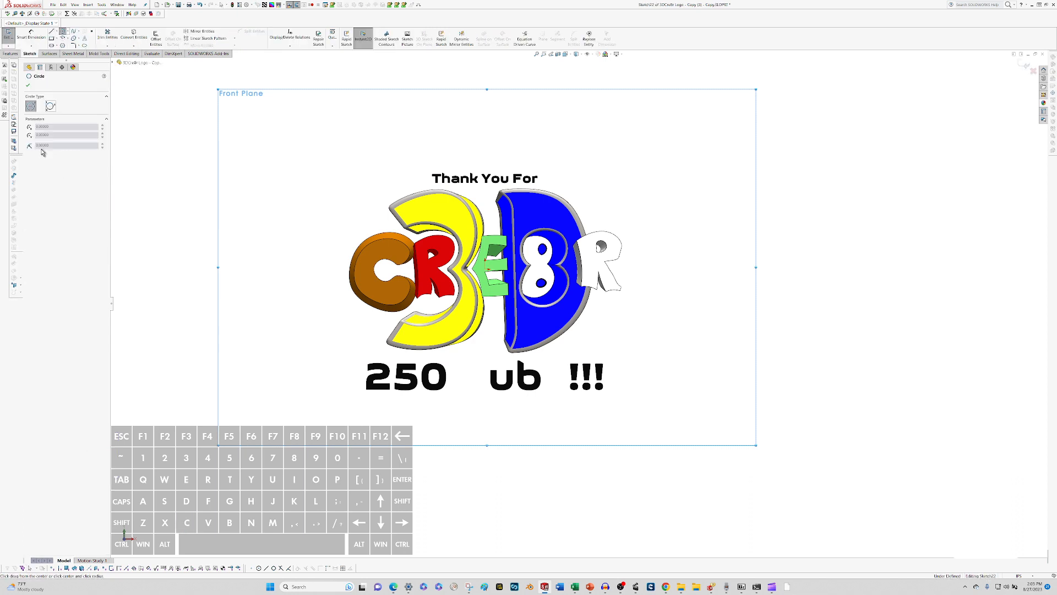
key("Escape")
- Try to offset the extruded text's sketch into the new Front Plane sketch
left_click(50, 479)
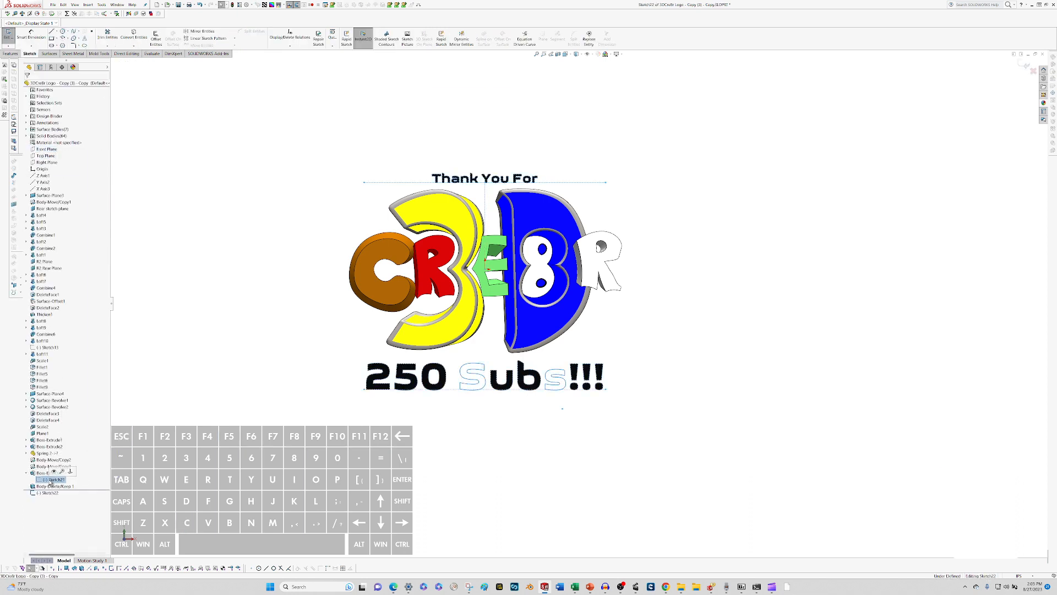
key("o")
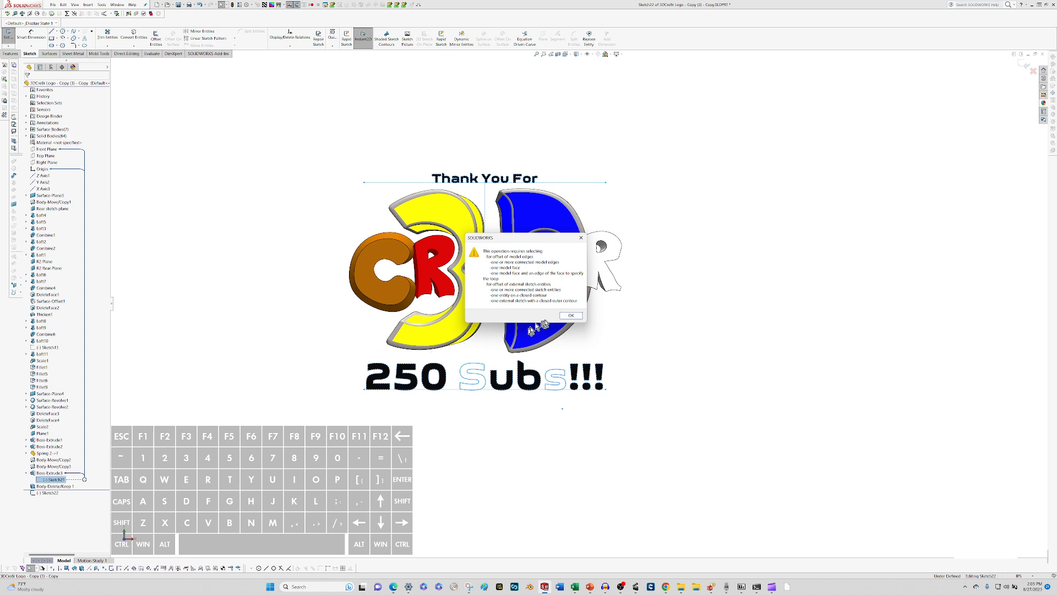
left_click(565, 316)
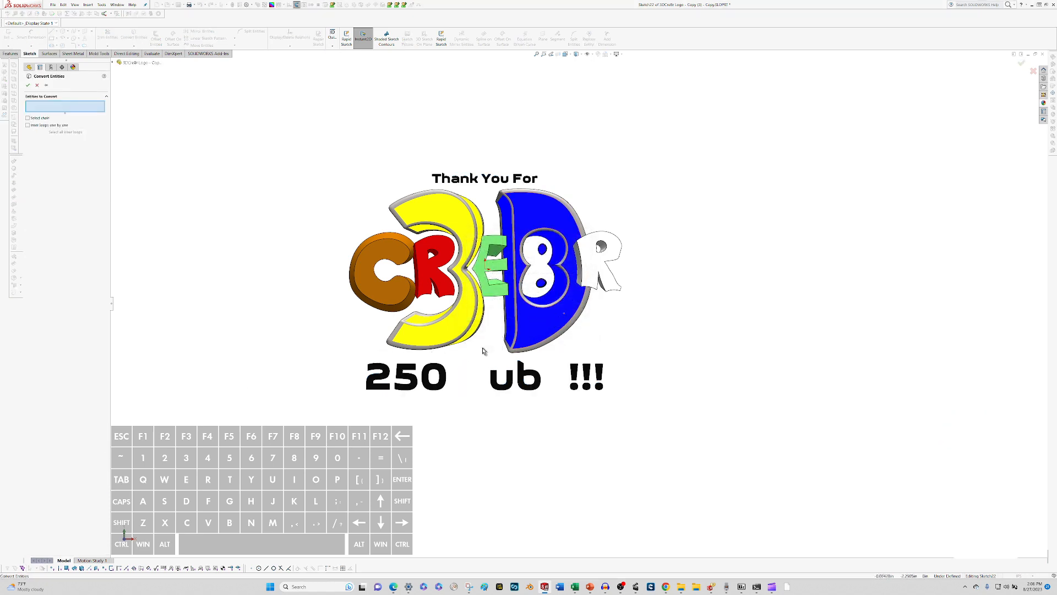
- Convert the face outlines of the letters in "Thank" into the new sketch one by one, continuing with the Y of "You"
scroll(507, 190, "down", 8)
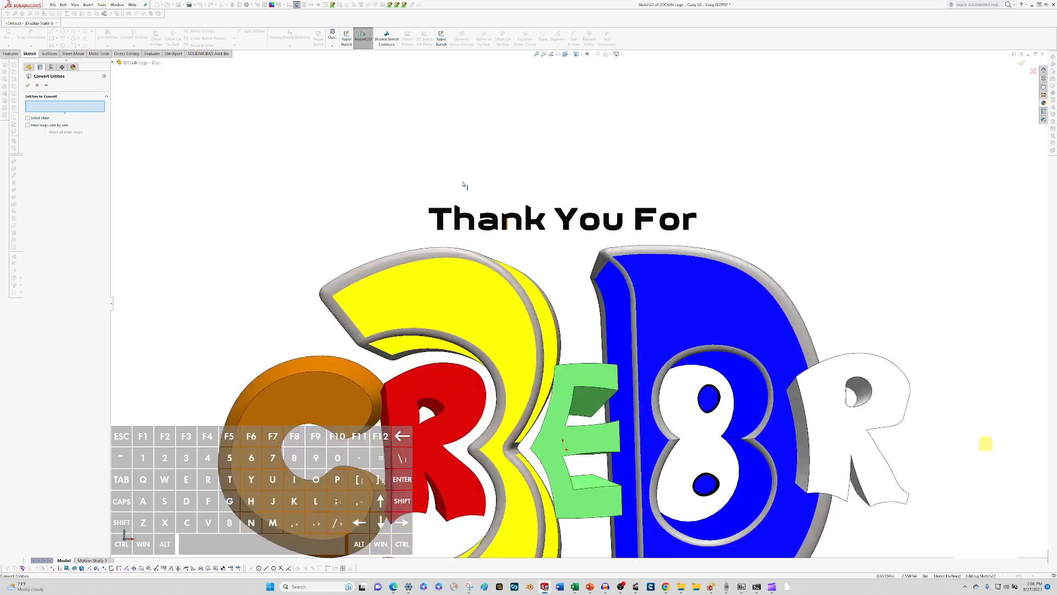
key("Escape")
left_click(383, 243)
key("g")
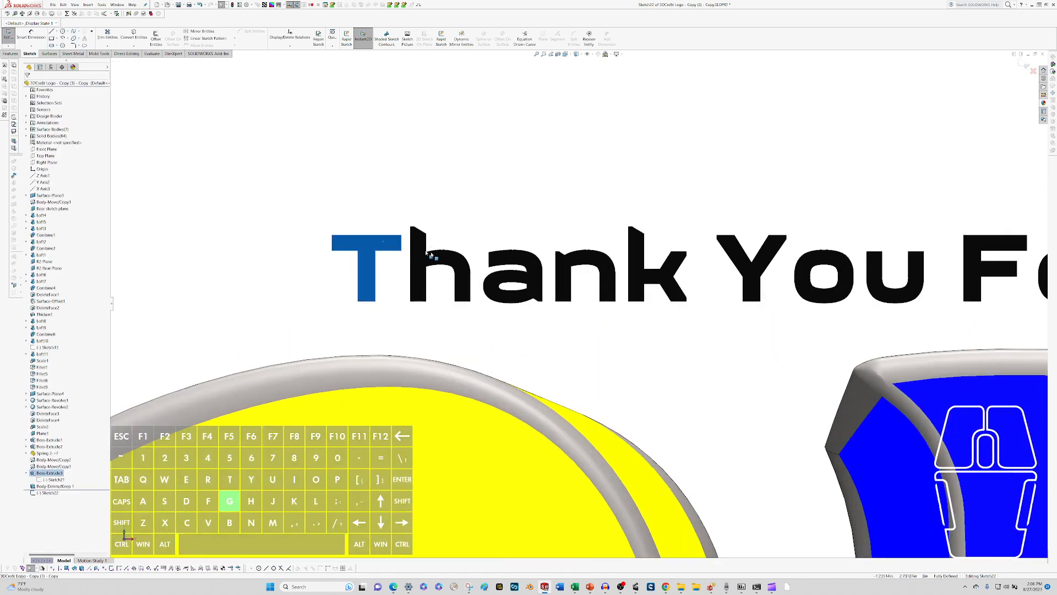
left_click(424, 252)
key("g")
left_click(519, 259)
key("g")
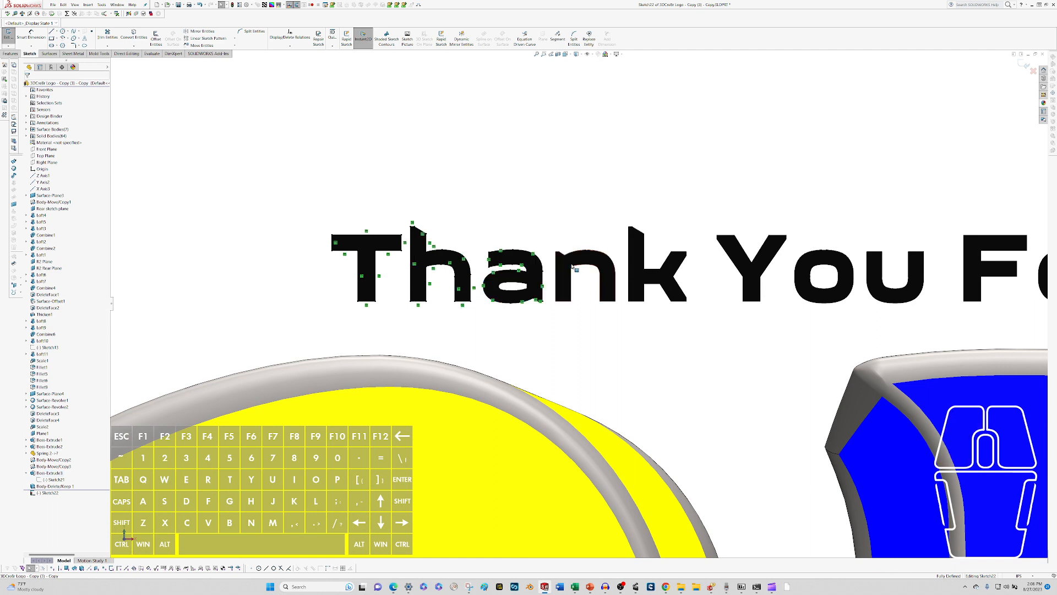
left_click(568, 269)
key("g")
left_click(663, 274)
key("g")
left_click(737, 269)
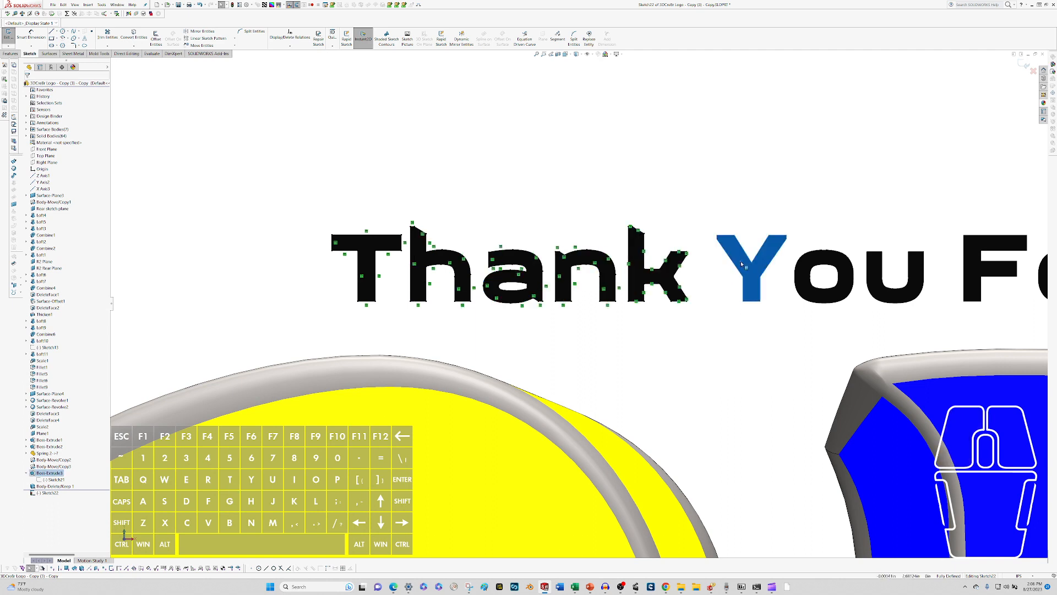
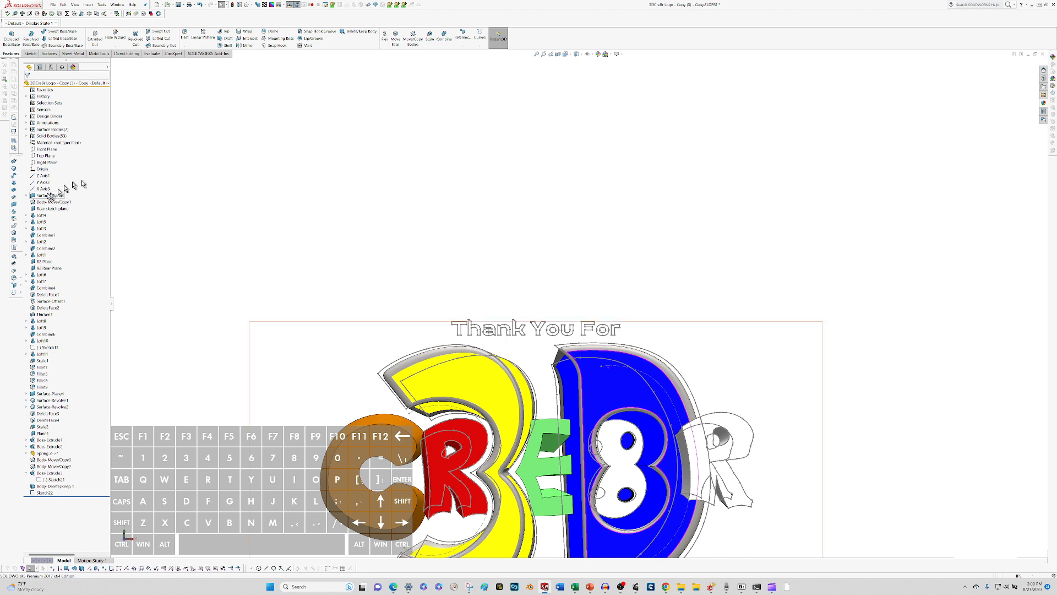
- Sketch a single slanted line on the Front Plane above "Thank You For" and close the sketch
left_click(205, 187)
key("c")
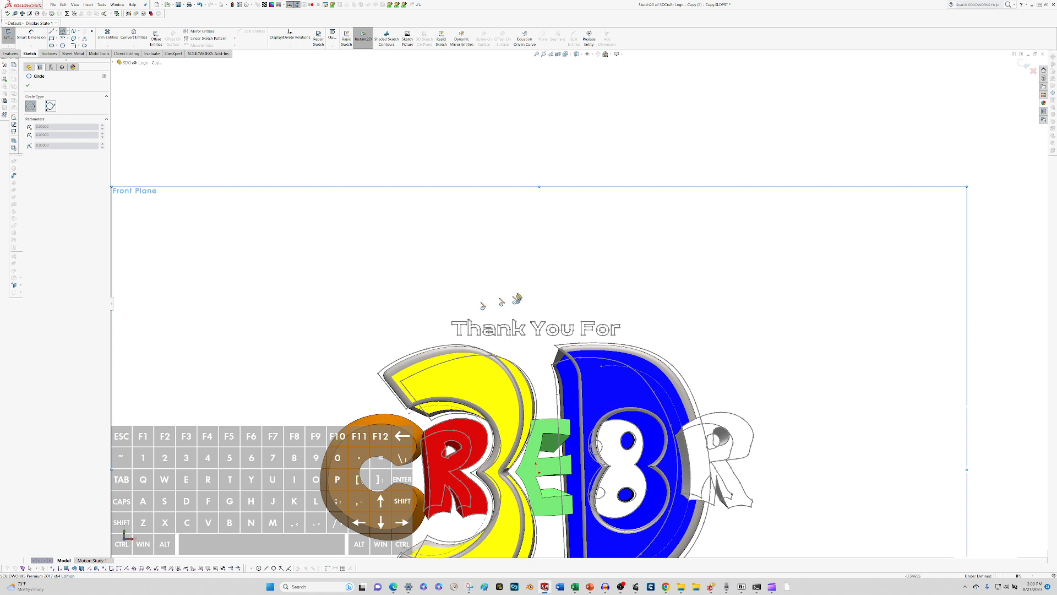
key("l")
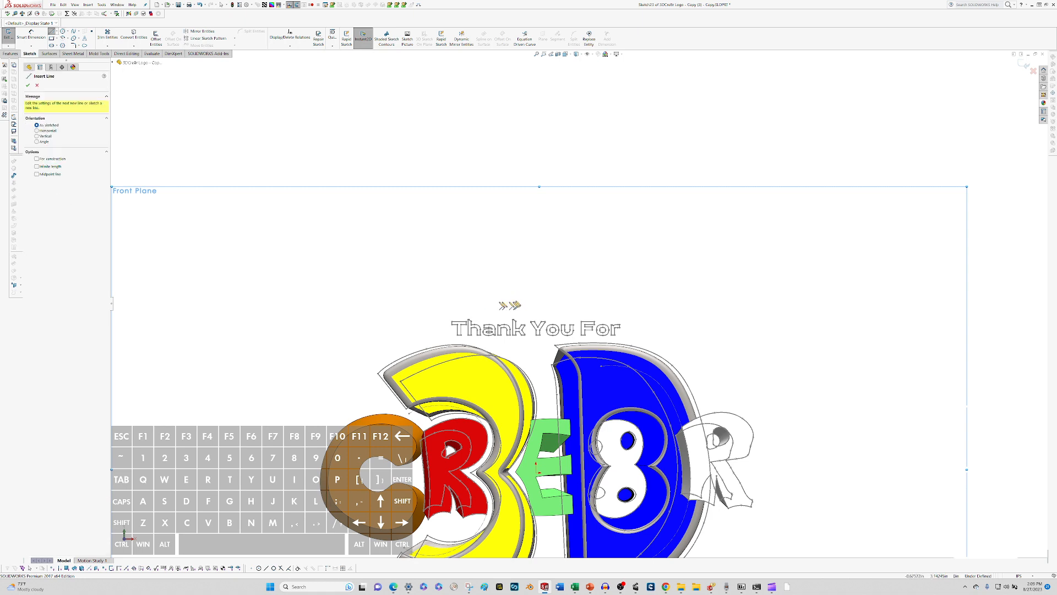
left_click(501, 301)
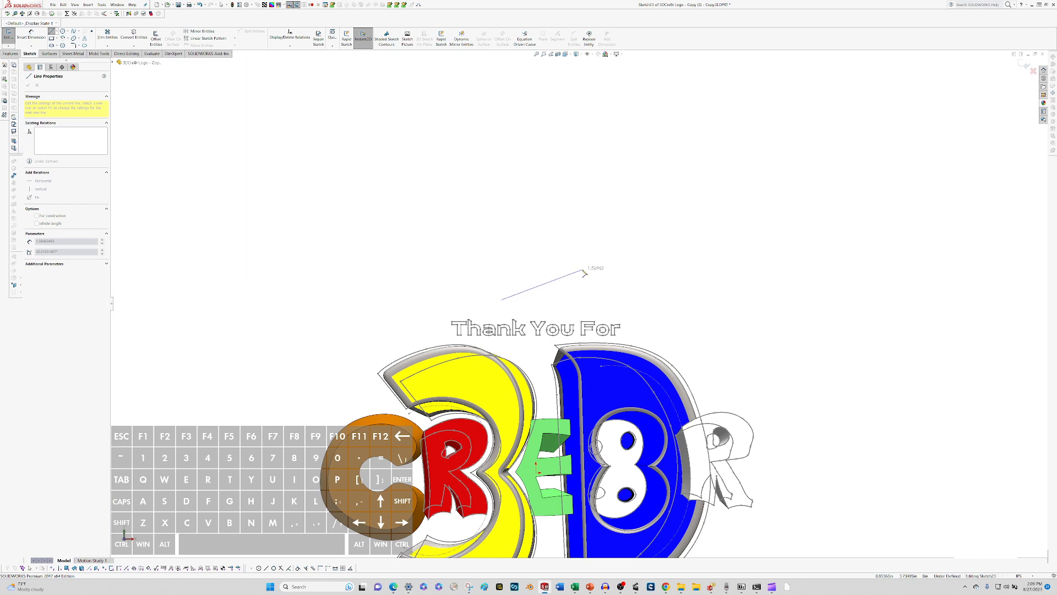
left_click(585, 266)
key("Escape")
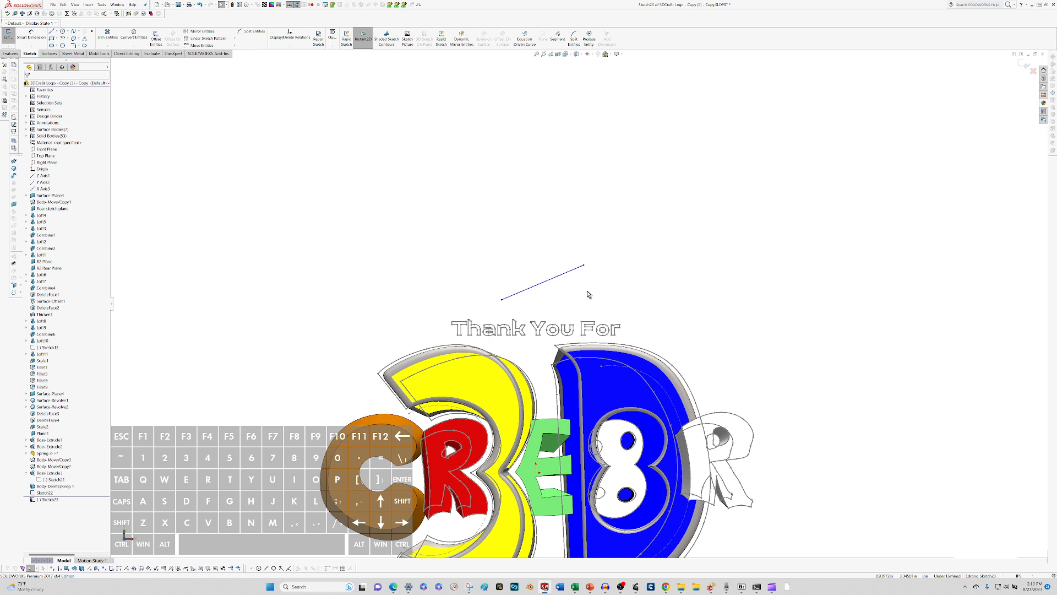
key("r")
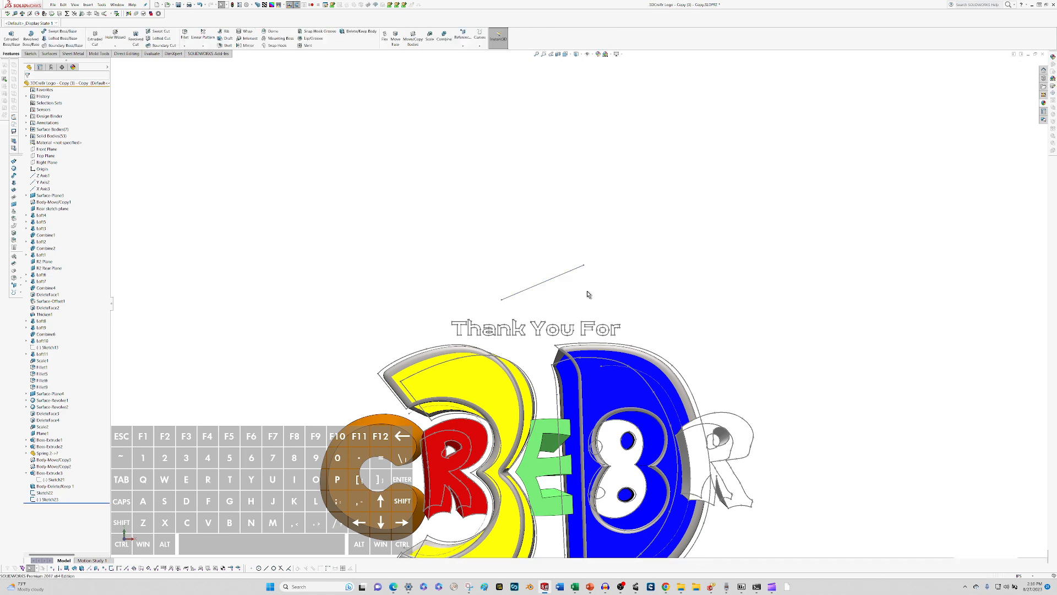
- Start a sketch on the Right Plane, convert the slanted line into it, and make the projected line construction geometry
middle_click_drag(571, 301, 619, 337)
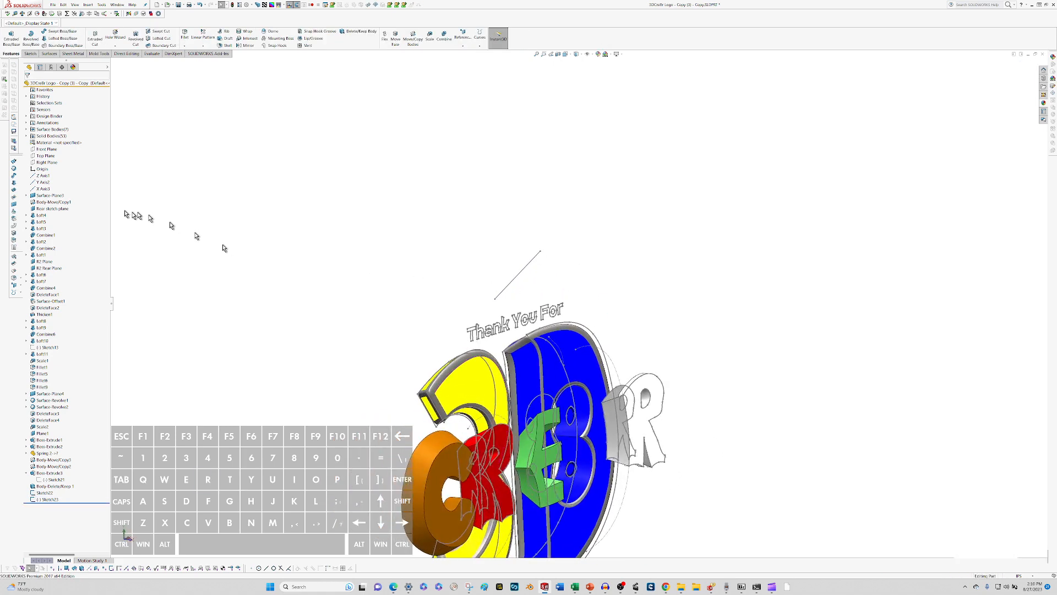
left_click(46, 163)
key("c")
key("Escape")
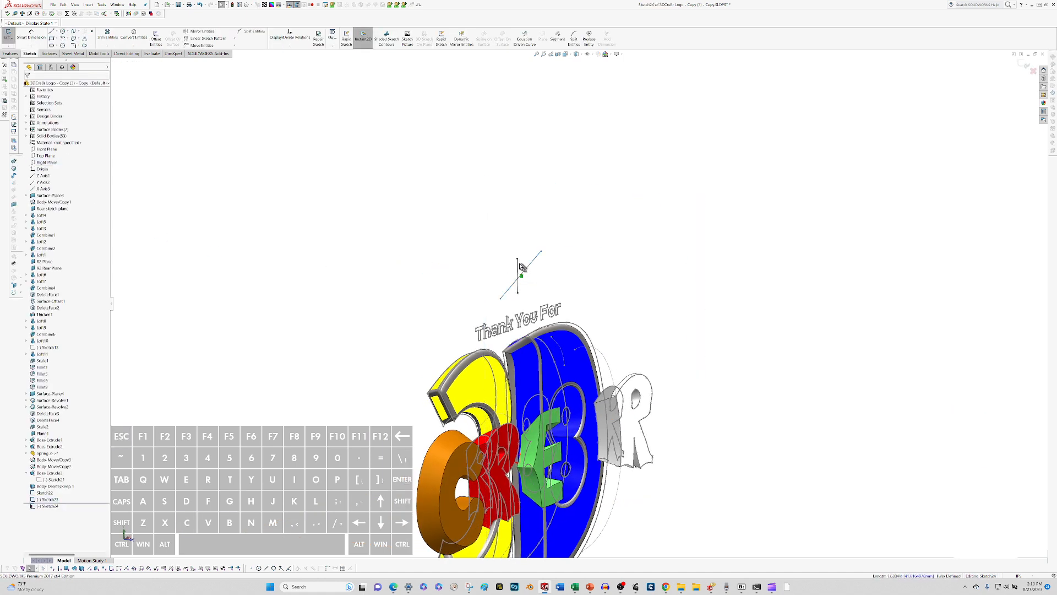
left_click(518, 267)
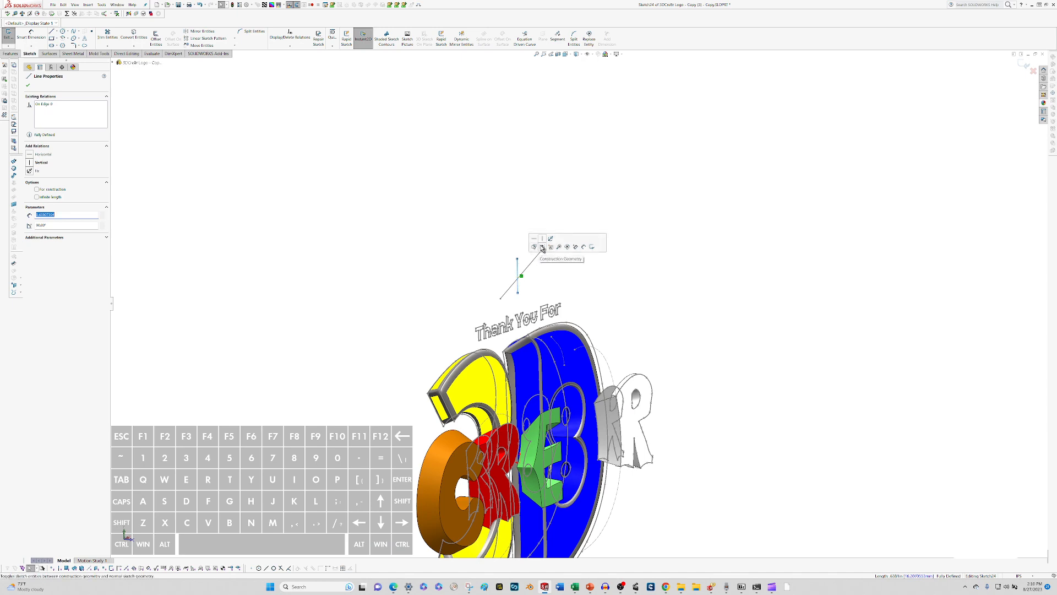
left_click(547, 263)
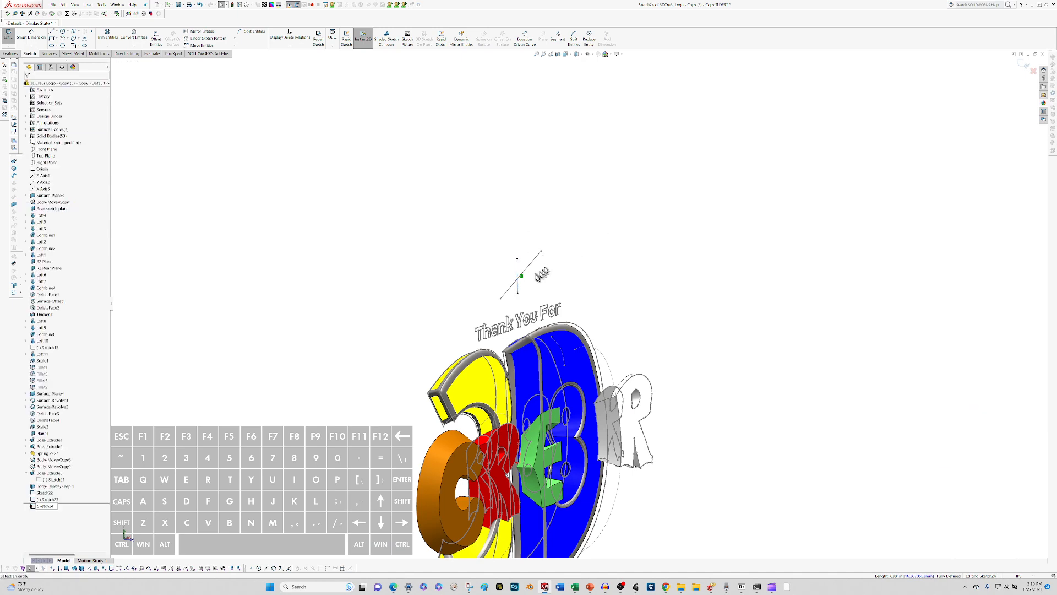
scroll(542, 274, "down", 2)
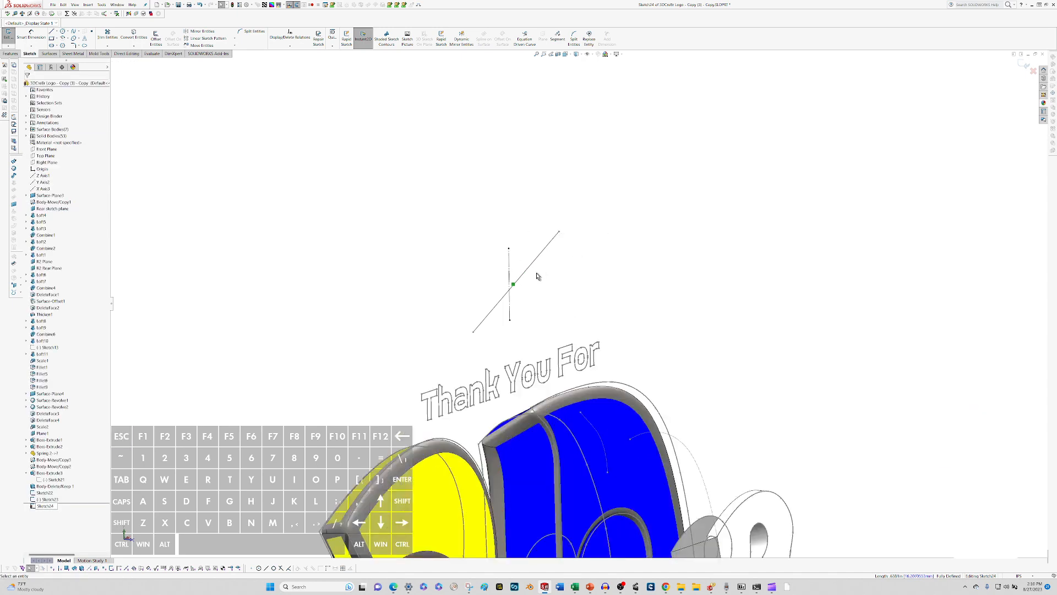
- Draw a slanted line from the construction line's lower end in the Right Plane sketch, with its free end horizontal to the construction line's upper end
key("l")
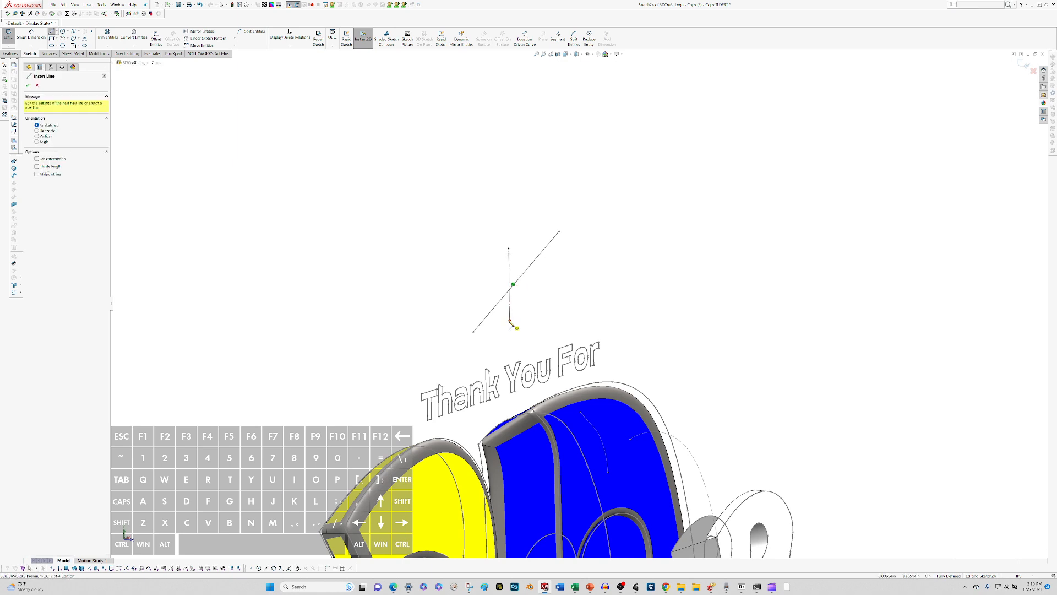
left_click(509, 320)
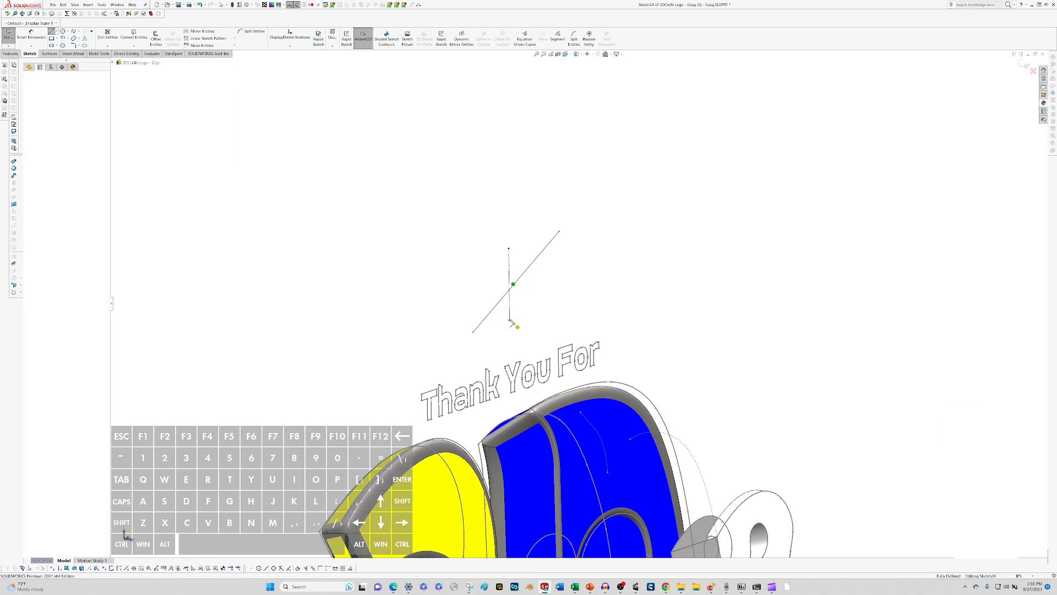
left_click(572, 254)
key("Escape")
left_click(572, 254)
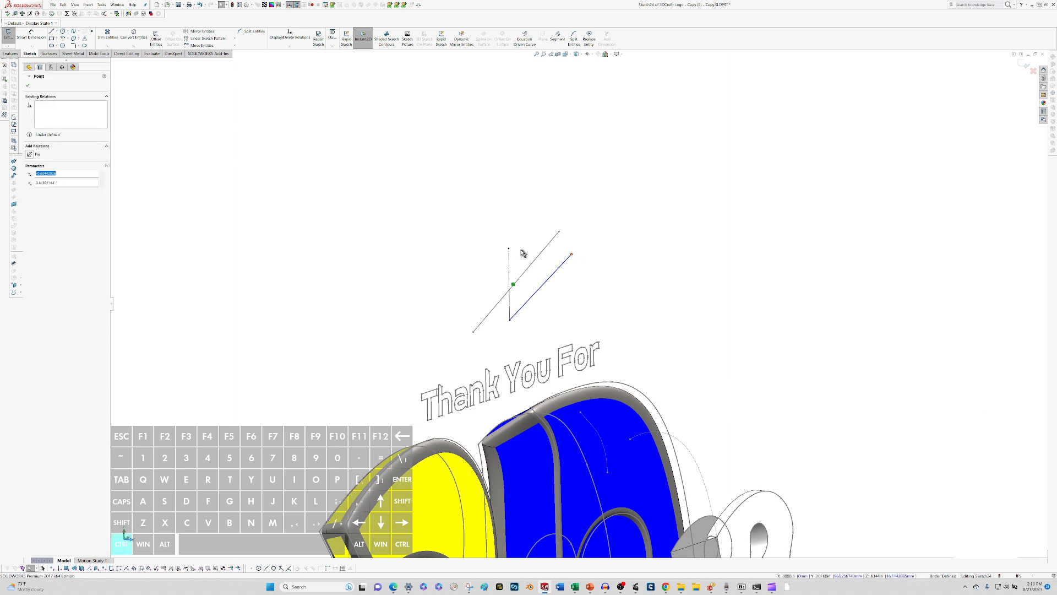
left_click(508, 249, "ctrl")
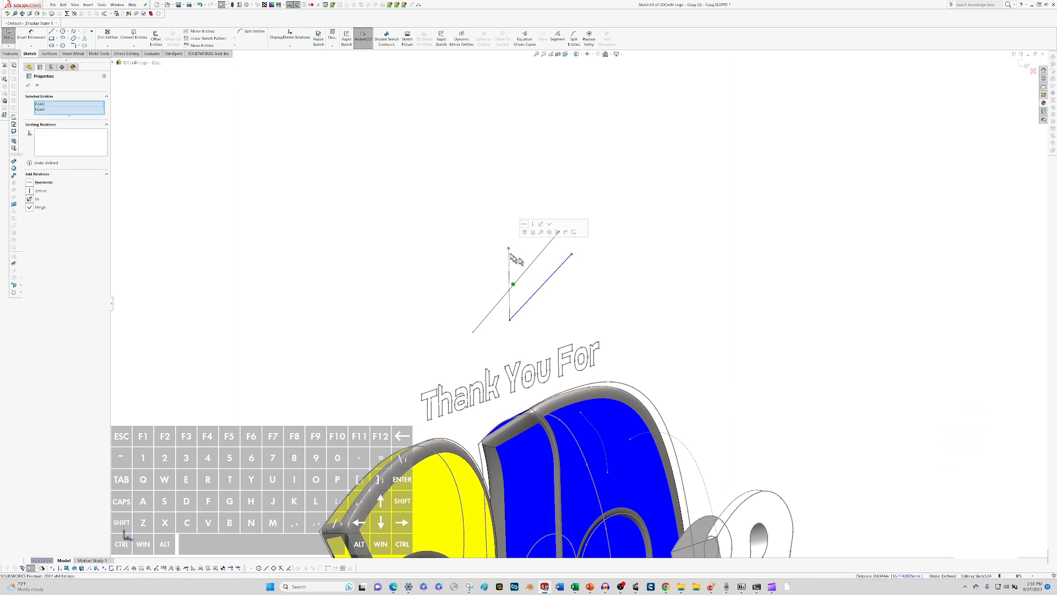
left_click(524, 225)
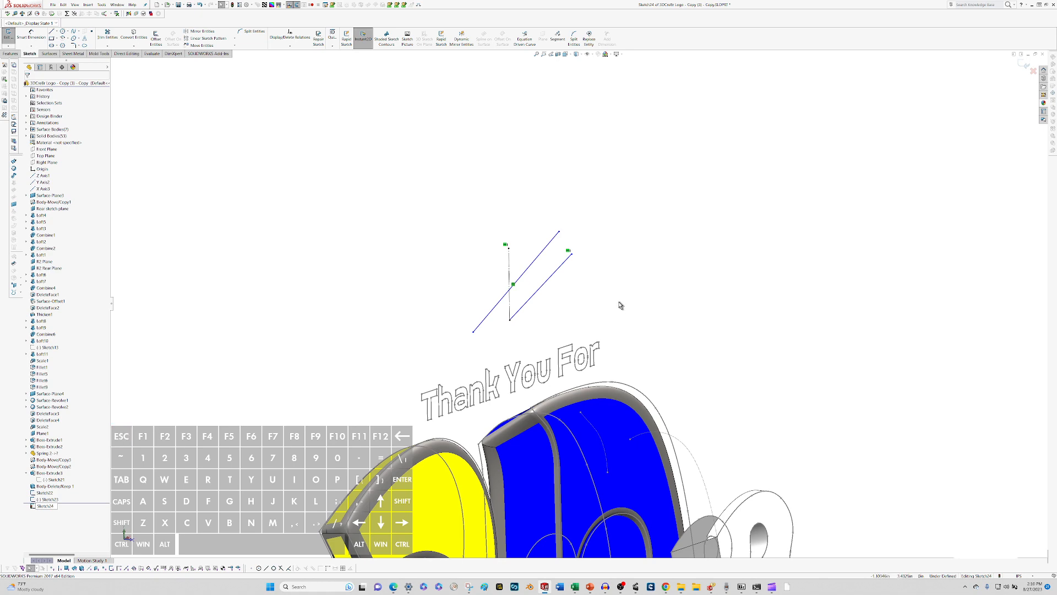
key("r")
middle_click_drag(619, 305, 595, 284)
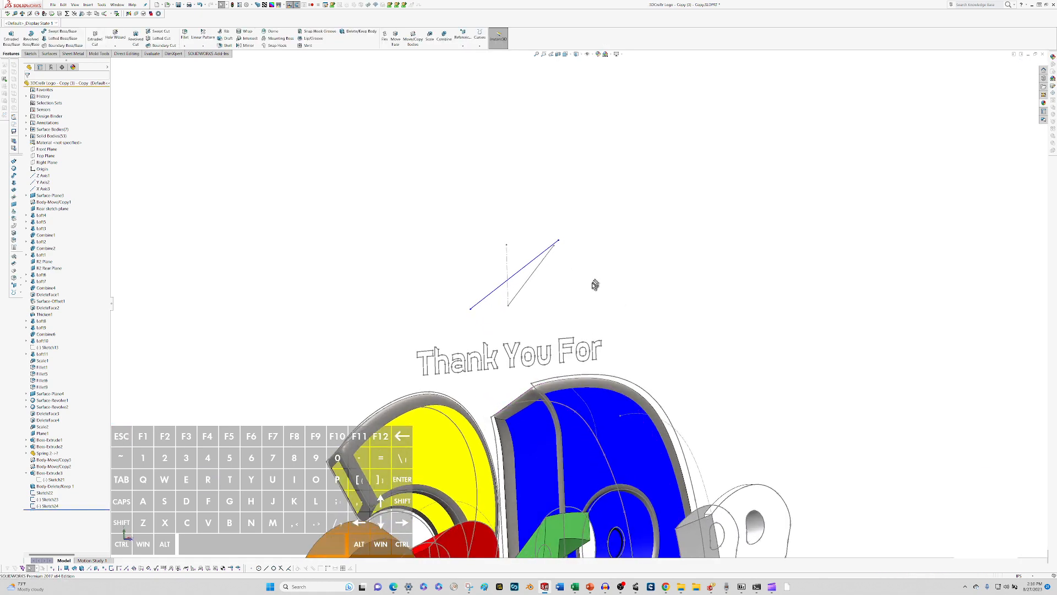
- Reposition the free end of the Right Plane sketch's slanted line and check the point at its lower end
left_click_drag(560, 243, 568, 259)
mouse_move(576, 288)
middle_mouse_down()
mouse_move(514, 286)
mouse_move(556, 259)
mouse_move(570, 297)
middle_mouse_up()
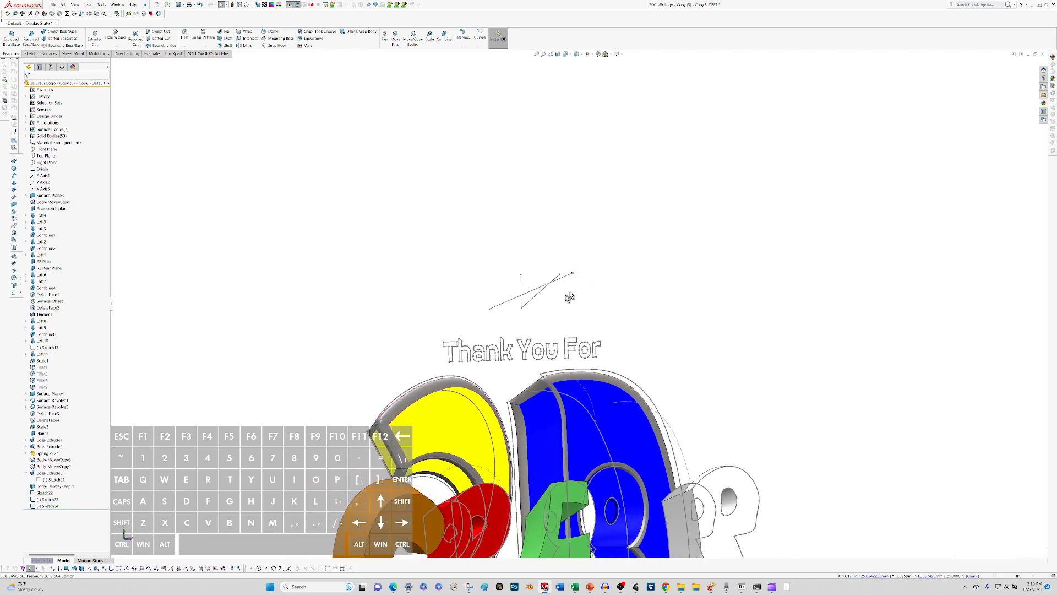
double_click(537, 296)
left_click(522, 309)
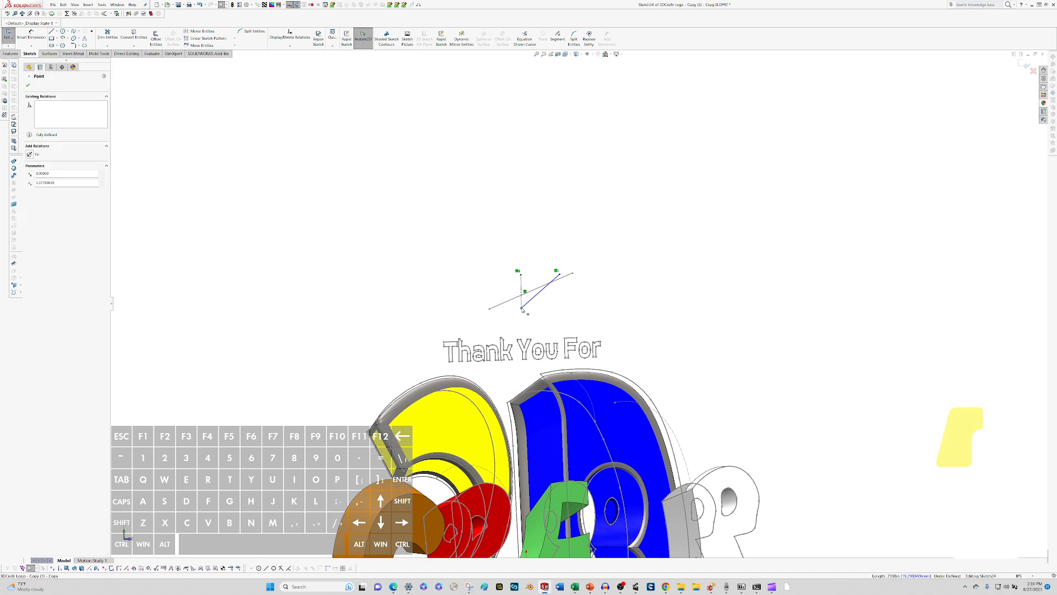
key("Escape")
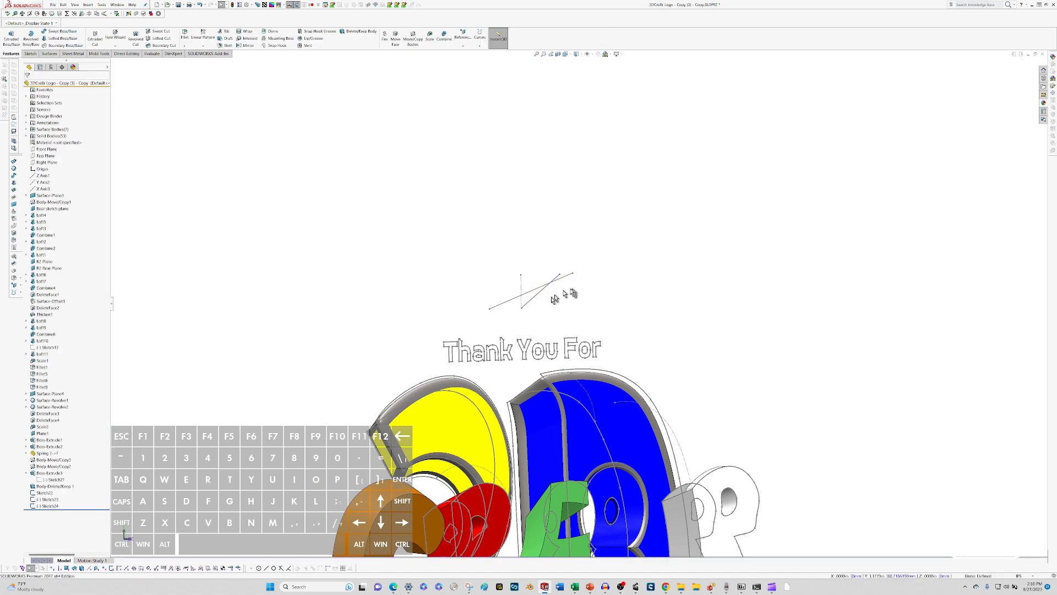
mouse_move(560, 275)
left_mouse_down()
mouse_move(577, 275)
mouse_move(576, 294)
mouse_move(567, 255)
left_mouse_up()
mouse_move(576, 288)
middle_mouse_down()
mouse_move(517, 274)
mouse_move(526, 276)
middle_mouse_up()
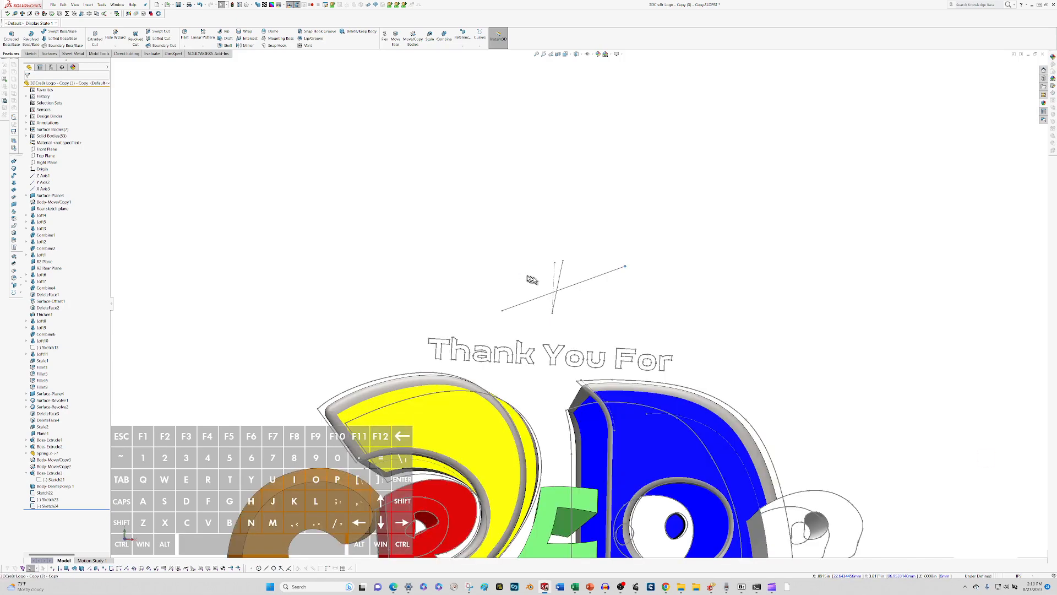
- Shift the Right Plane line's free end again and examine its alignment with the Front Plane line and the logo
scroll(544, 281, "up", 2)
key("space")
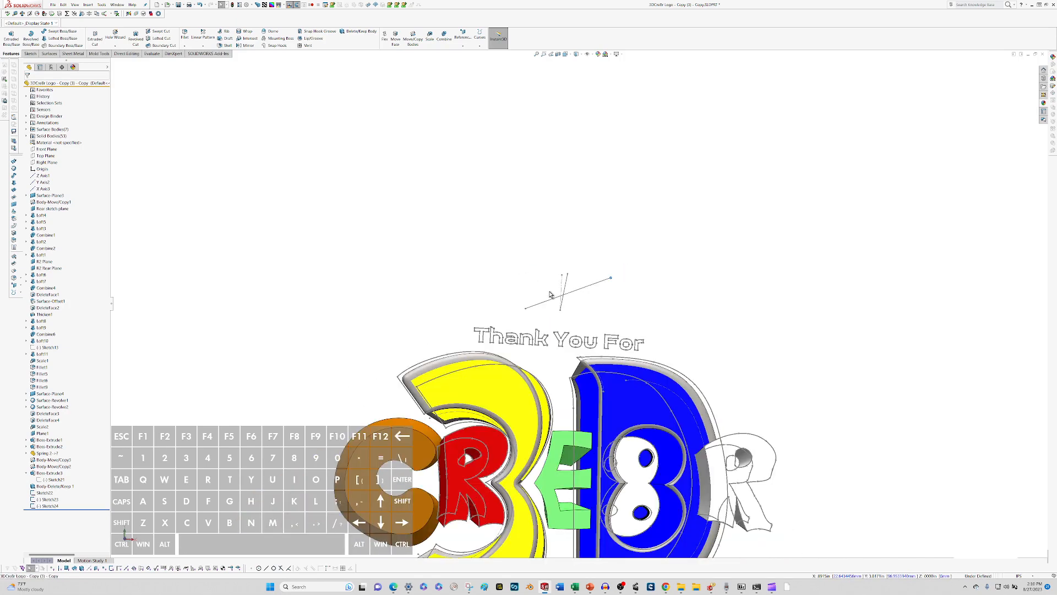
scroll(593, 292, "up", 2)
scroll(592, 290, "up", 1)
mouse_move(578, 295)
middle_mouse_down()
mouse_move(606, 302)
mouse_move(599, 311)
mouse_move(649, 302)
mouse_move(682, 314)
mouse_move(595, 288)
mouse_move(567, 293)
middle_mouse_up()
scroll(633, 298, "down", 1)
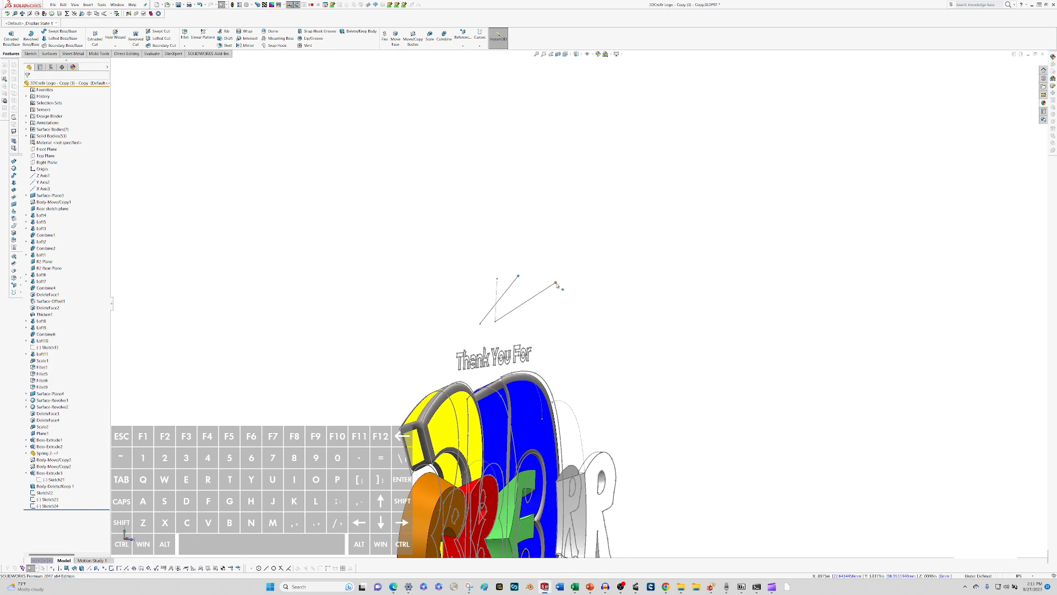
left_click(556, 284)
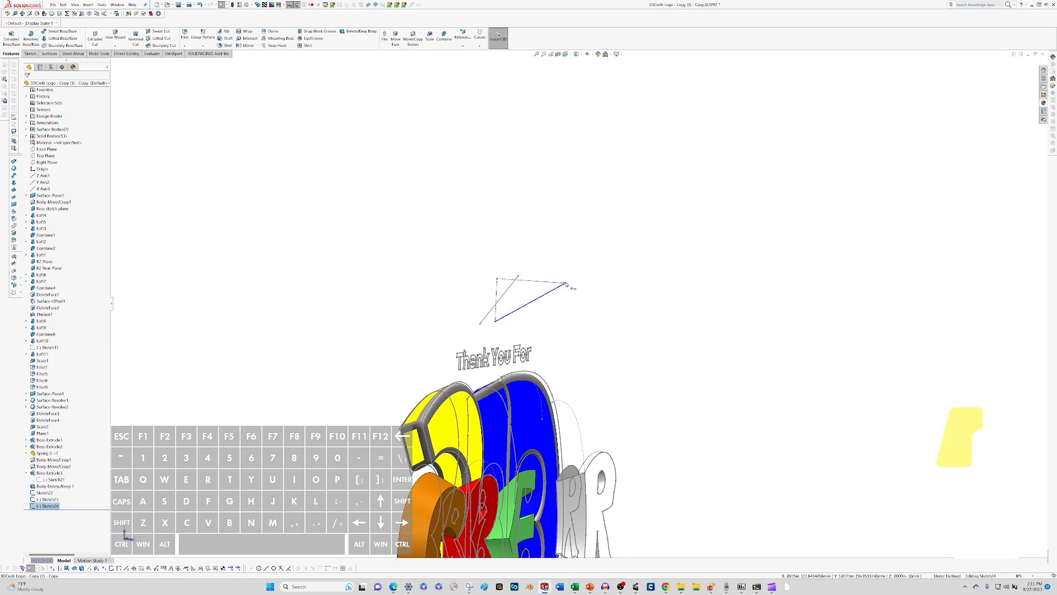
mouse_move(566, 286)
middle_mouse_down()
mouse_move(557, 307)
mouse_move(624, 316)
middle_mouse_up()
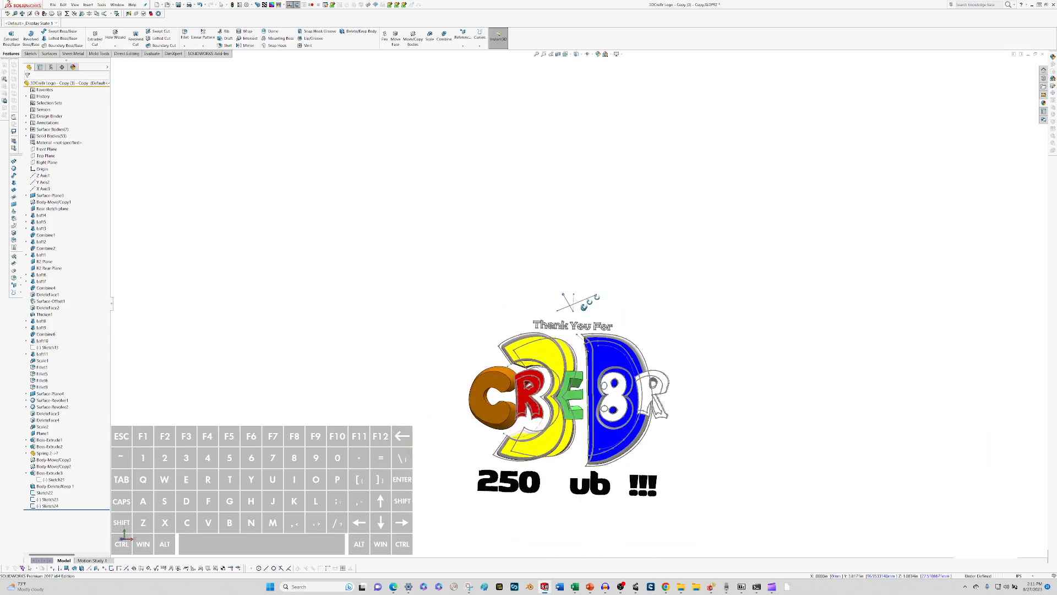
scroll(579, 311, "down", 3)
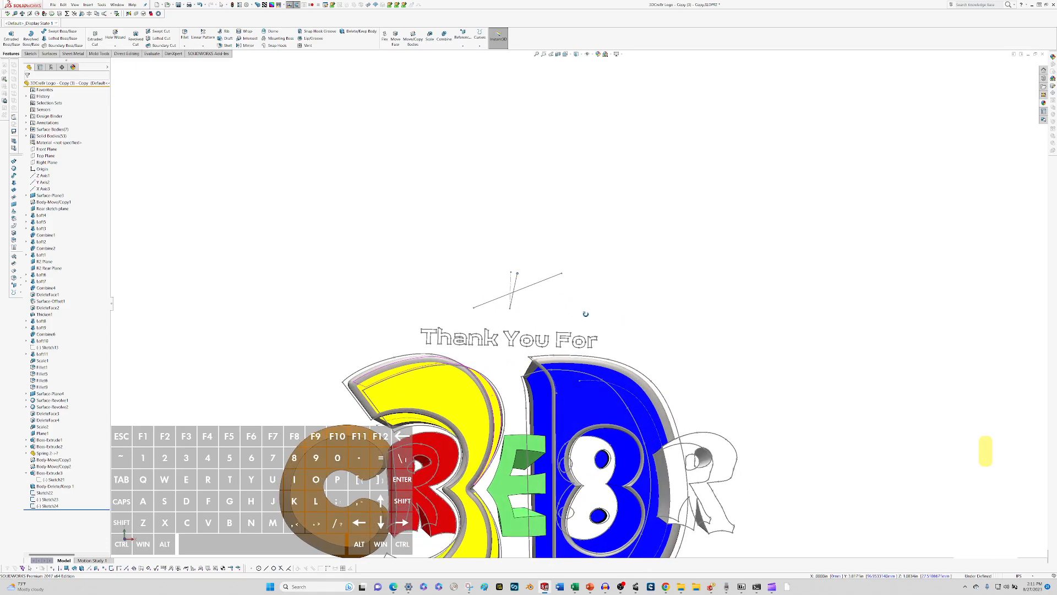
scroll(584, 318, "up", 2)
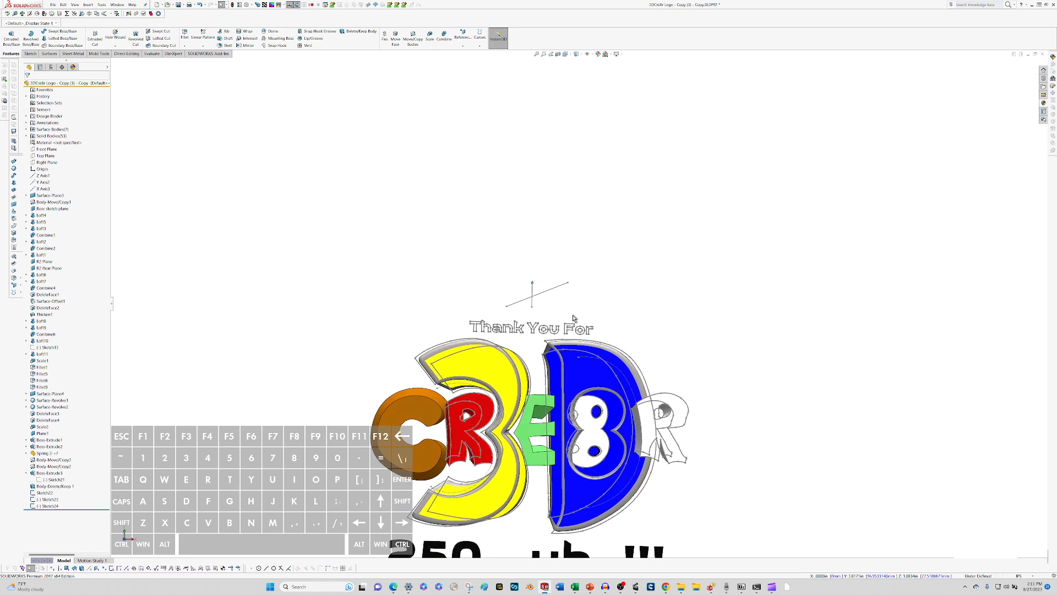
mouse_move(573, 317)
middle_mouse_down()
mouse_move(604, 322)
mouse_move(583, 321)
middle_mouse_up()
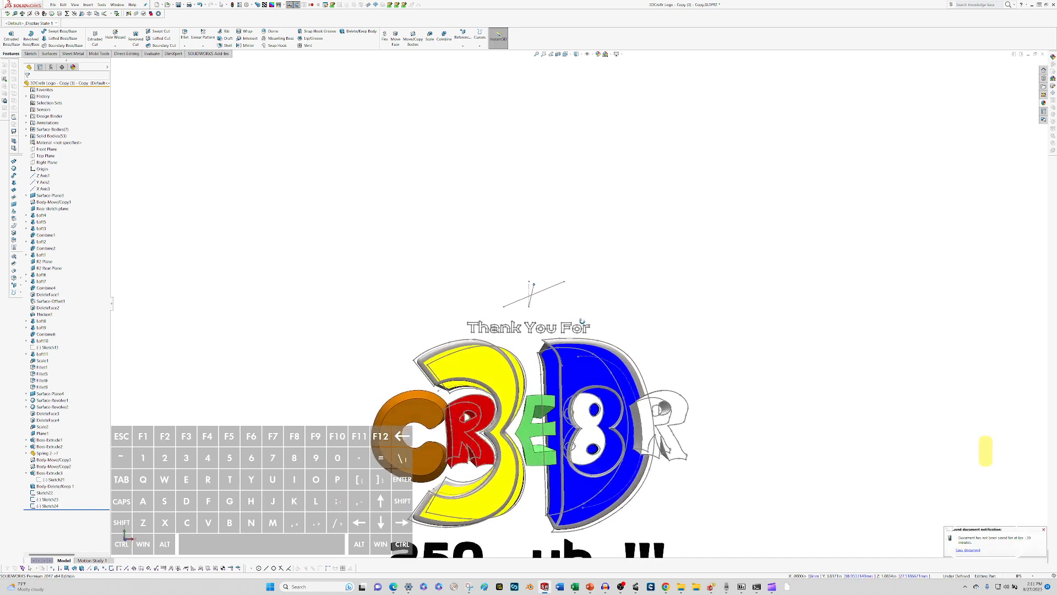
scroll(567, 300, "down", 3)
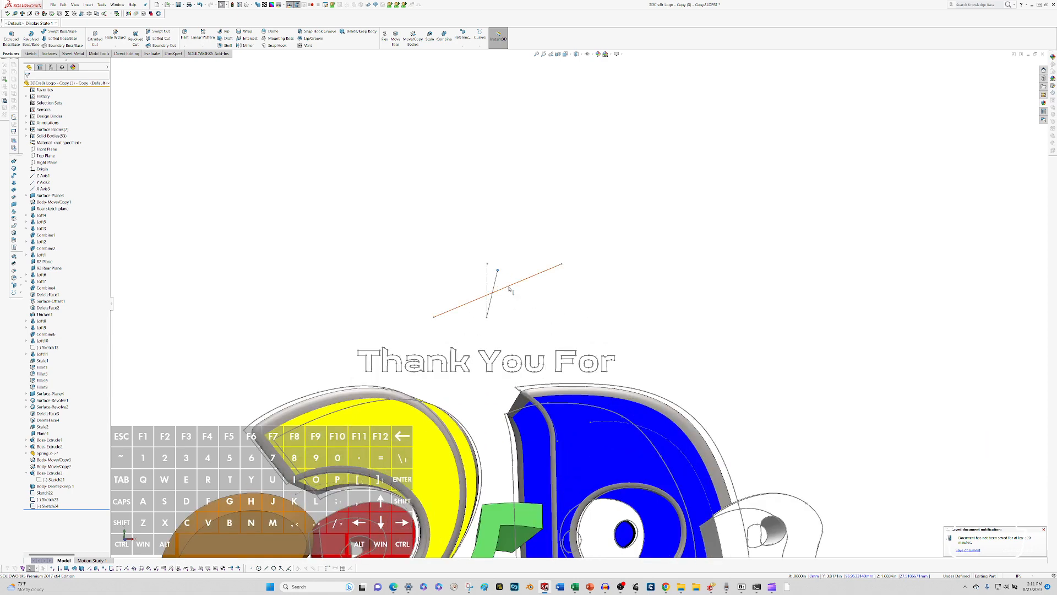
- Move the Front Plane line's lower endpoint to the foot of the vertical construction line and add a Fix relation to it
double_click(509, 286)
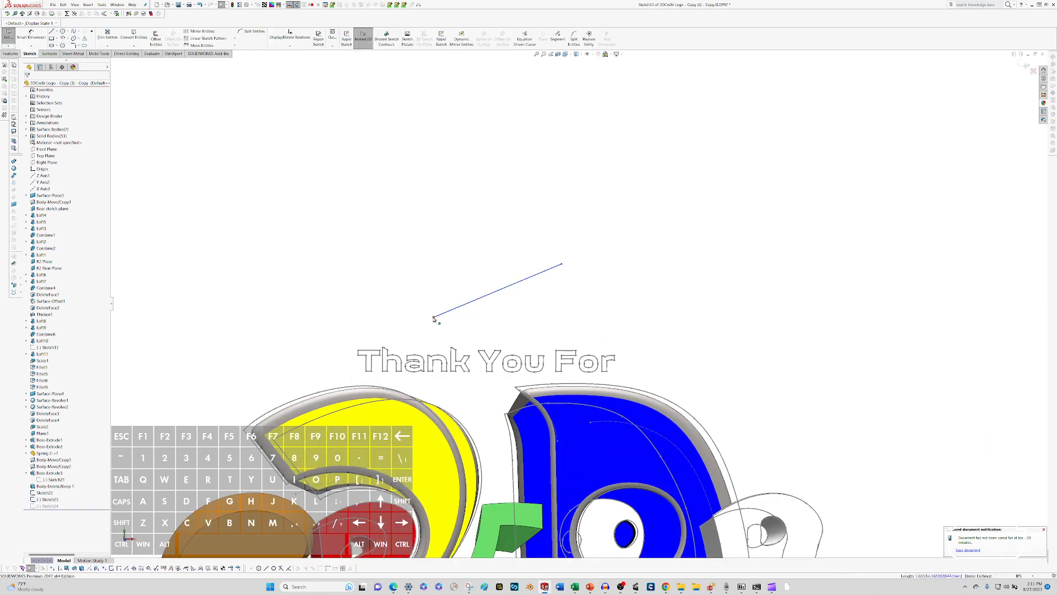
mouse_move(434, 317)
left_mouse_down()
mouse_move(505, 314)
mouse_move(487, 314)
left_mouse_up()
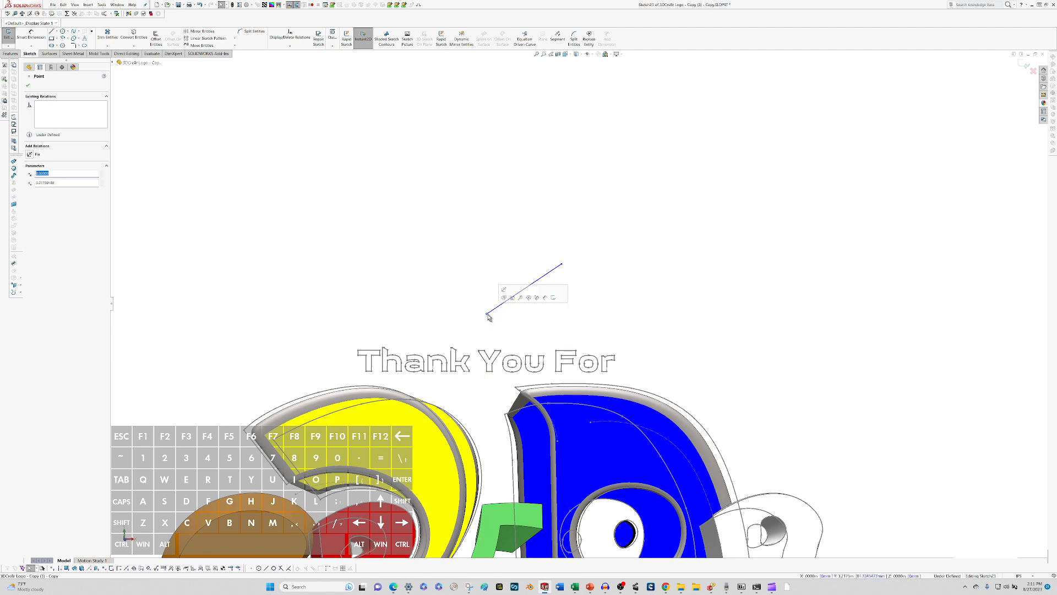
left_click(504, 289)
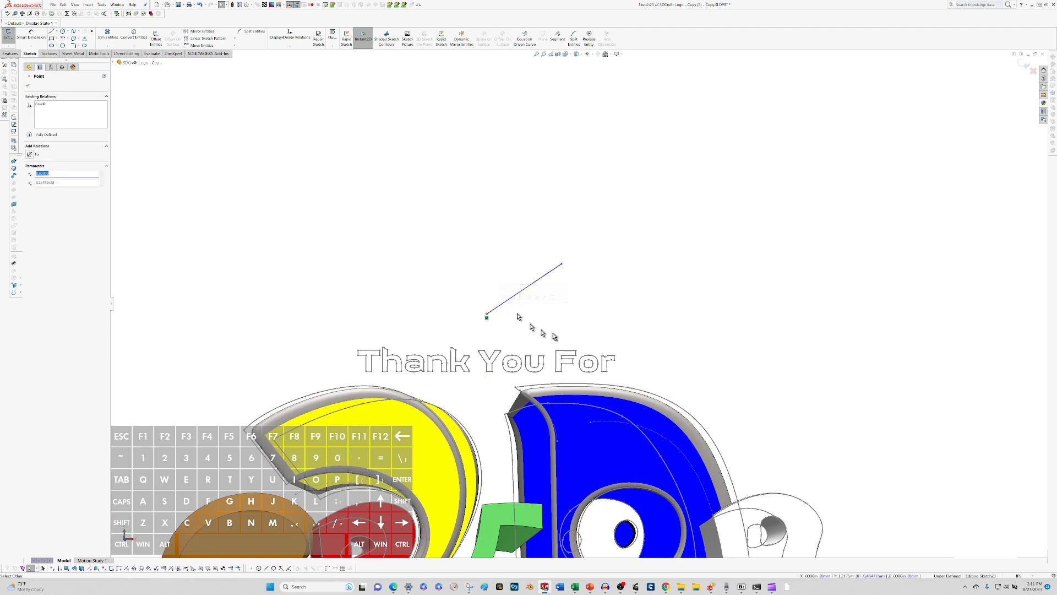
key("r")
mouse_move(551, 332)
middle_mouse_down()
mouse_move(540, 330)
mouse_move(590, 333)
mouse_move(542, 330)
mouse_move(514, 309)
mouse_move(588, 332)
mouse_move(590, 348)
mouse_move(548, 330)
mouse_move(562, 316)
mouse_move(566, 328)
mouse_move(517, 312)
mouse_move(556, 309)
mouse_move(576, 330)
mouse_move(590, 325)
mouse_move(584, 334)
mouse_move(561, 326)
mouse_move(568, 337)
middle_mouse_up()
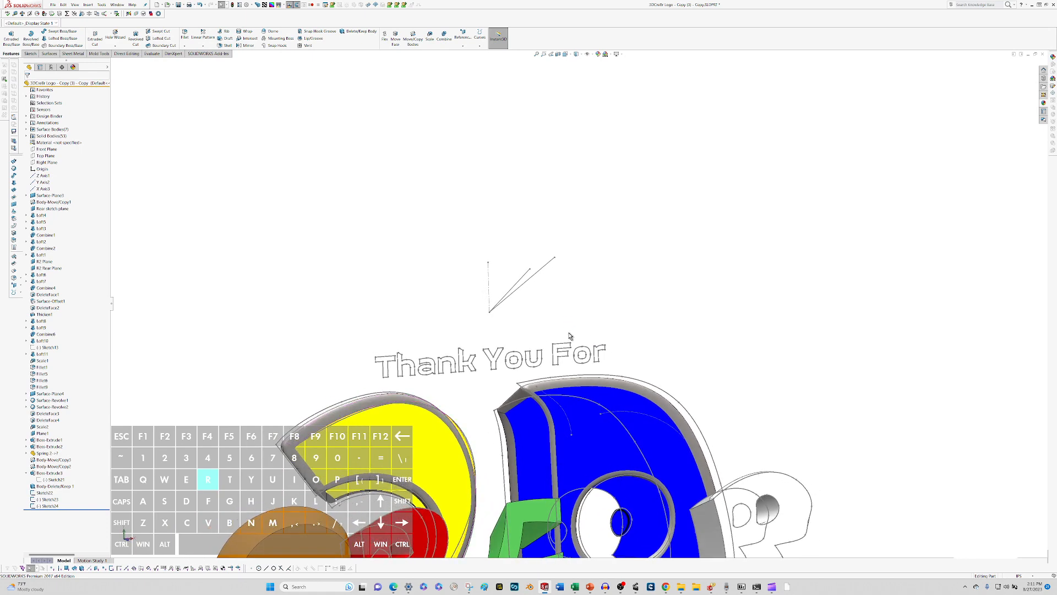
key("ctrl+r")
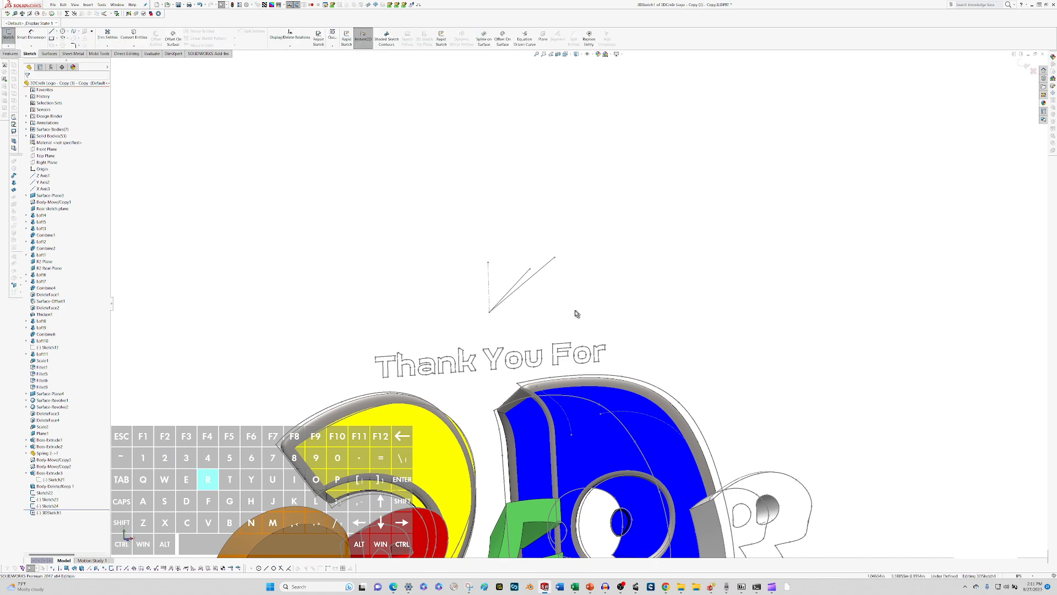
scroll(564, 299, "down", 3)
mouse_move(548, 287)
middle_mouse_down()
mouse_move(581, 300)
mouse_move(556, 273)
mouse_move(510, 279)
mouse_move(562, 290)
middle_mouse_up()
scroll(586, 299, "up", 3)
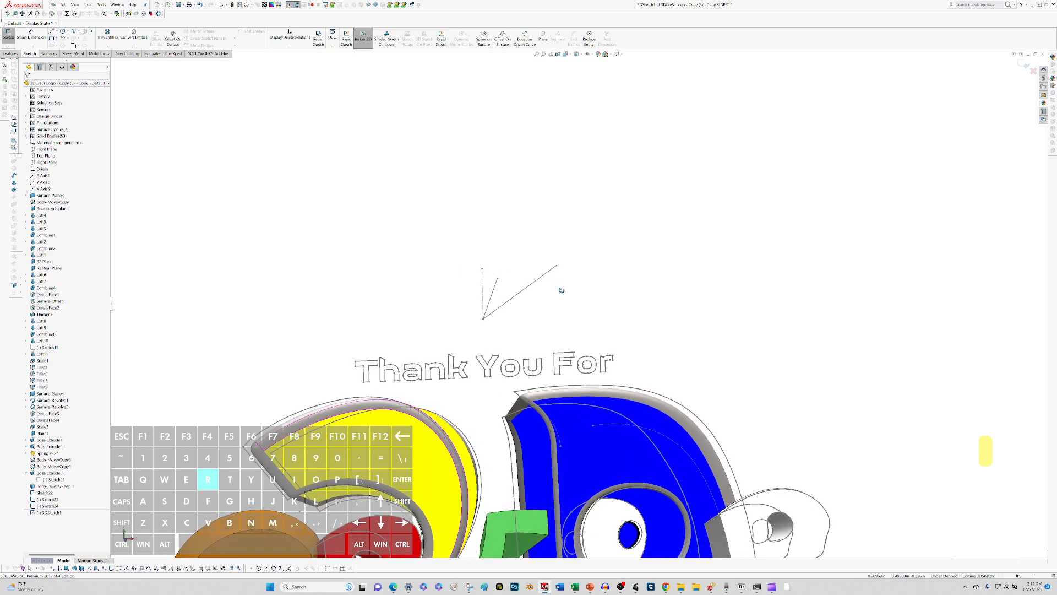
mouse_move(562, 290)
middle_mouse_down()
mouse_move(559, 280)
mouse_move(540, 290)
mouse_move(559, 297)
middle_mouse_up()
key("r")
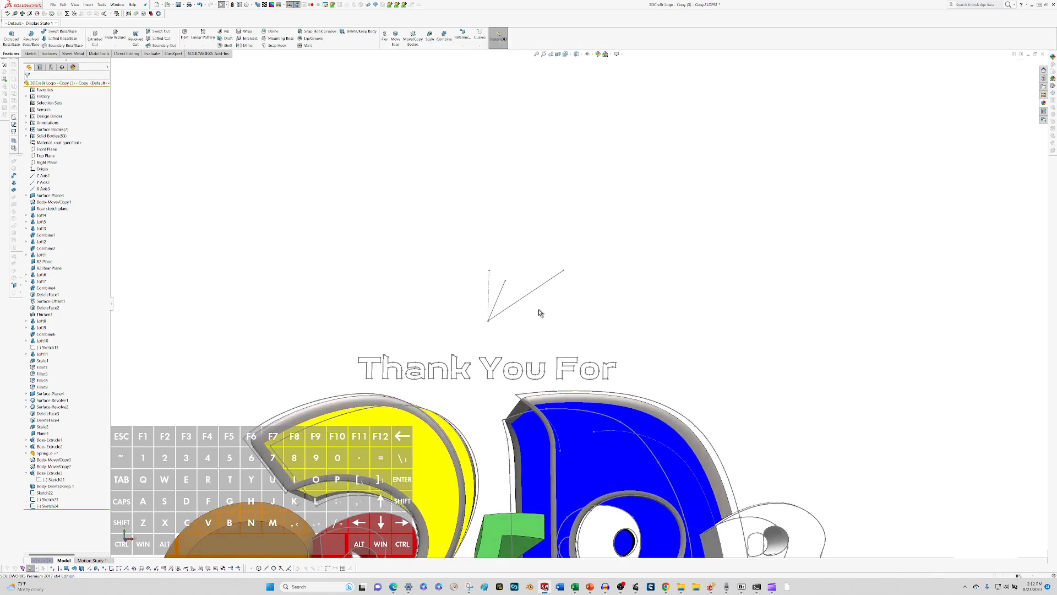
- Trim the slanted and vertical lines out of the Right Plane sketch, and undo the removal of the vertical line
double_click(499, 297)
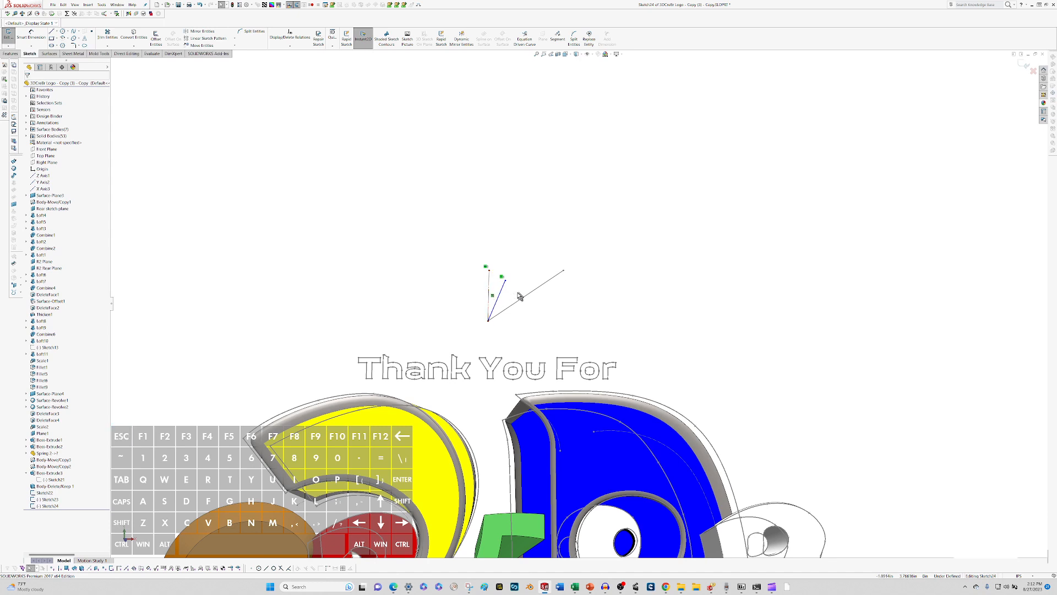
key("t")
left_click_drag(517, 295, 469, 292)
key("t")
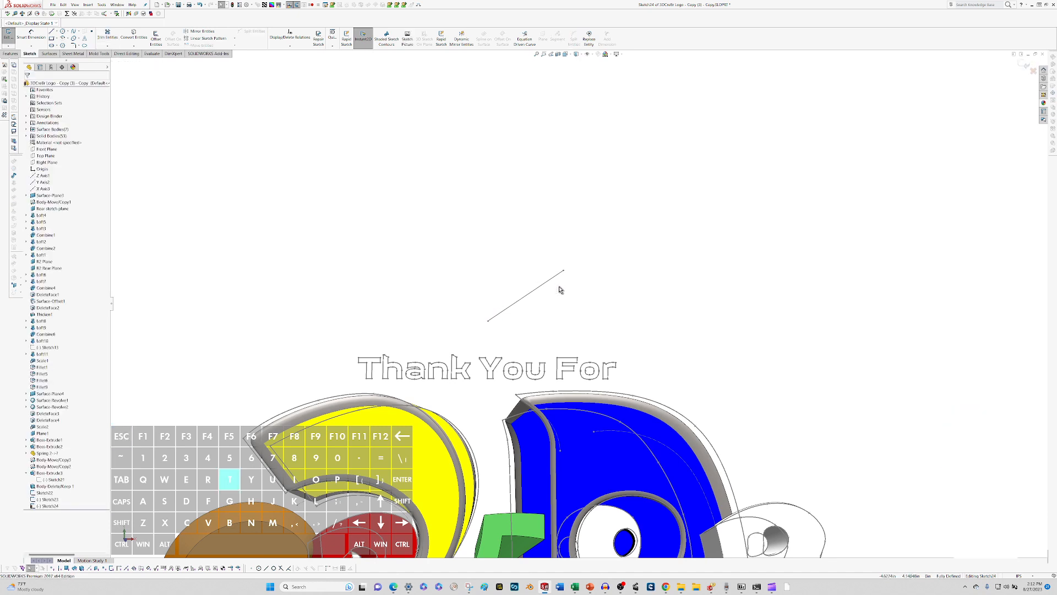
key("ctrl+z")
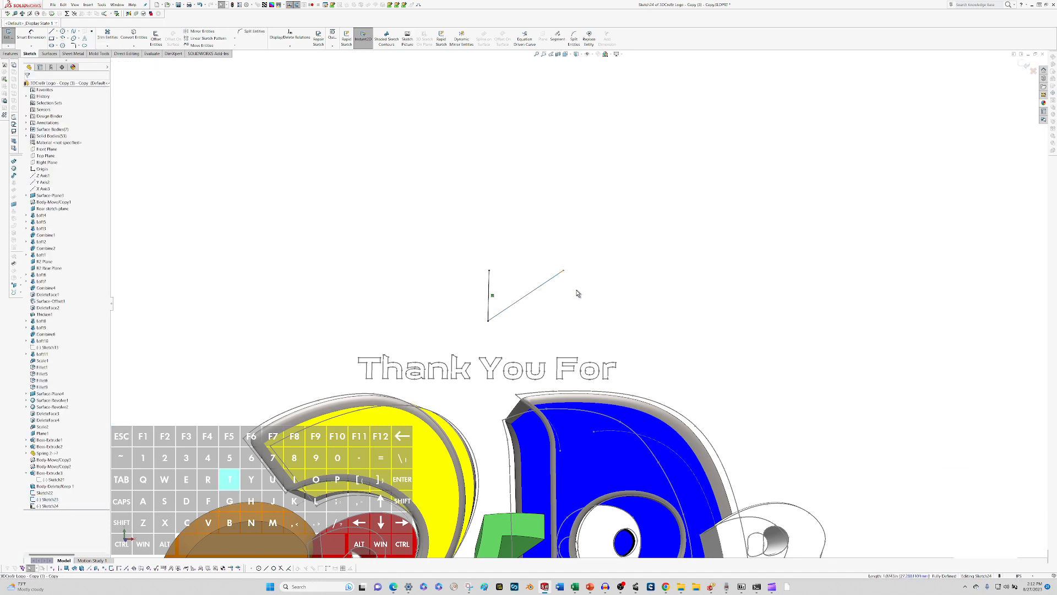
- Close the Right Plane sketch with the vertical line and delete it from the model
mouse_move(567, 299)
middle_mouse_down()
mouse_move(609, 299)
mouse_move(529, 302)
middle_mouse_up()
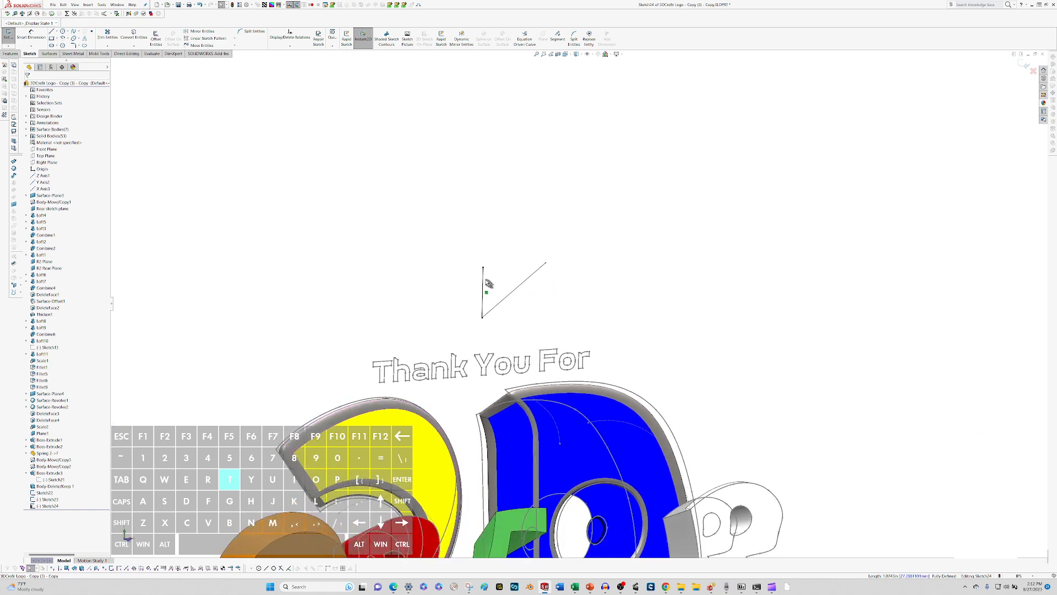
double_click(486, 280)
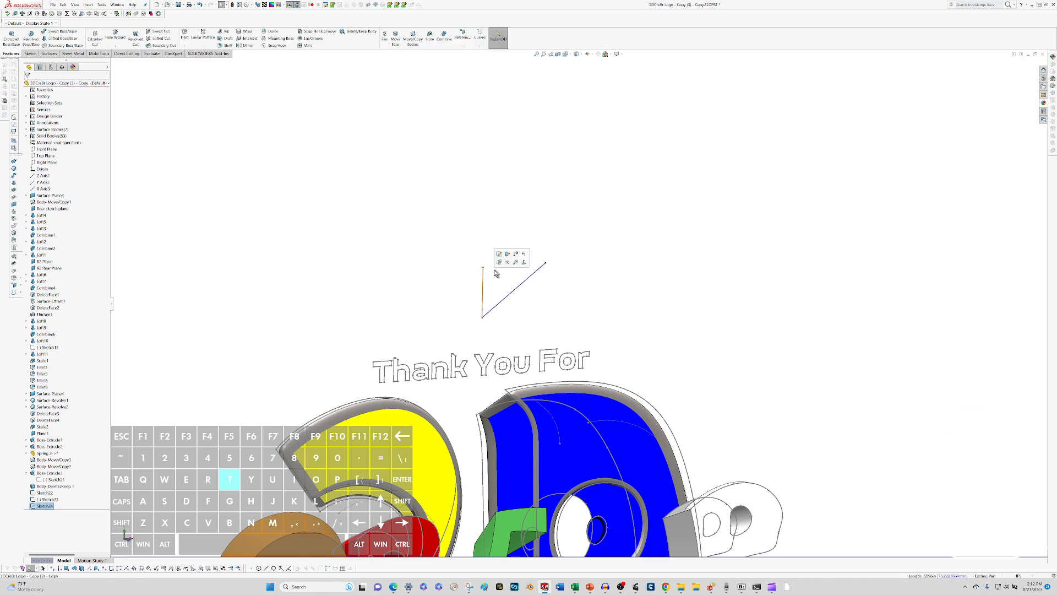
key("Delete")
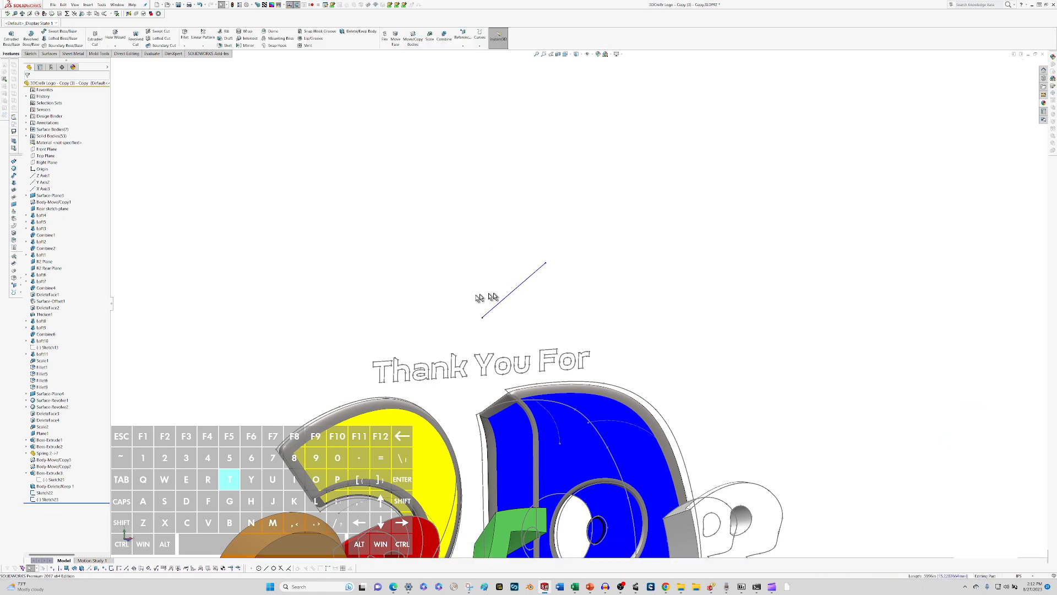
- Create a reference plane parallel to the Right Plane through the upper endpoint of the slanted line
left_click(547, 265)
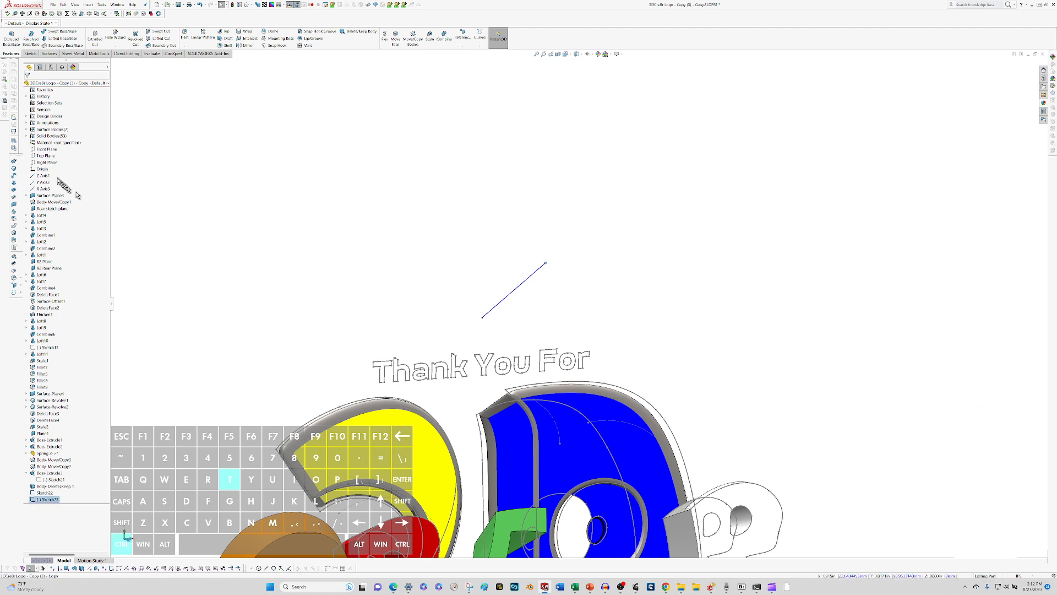
left_click(47, 163, "ctrl")
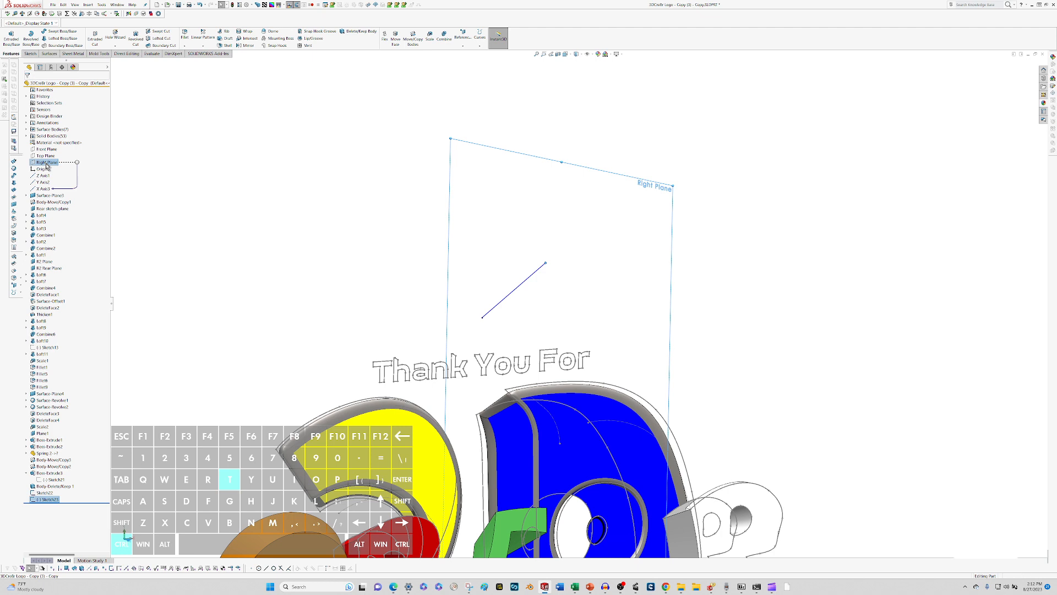
key("t")
key("Return")
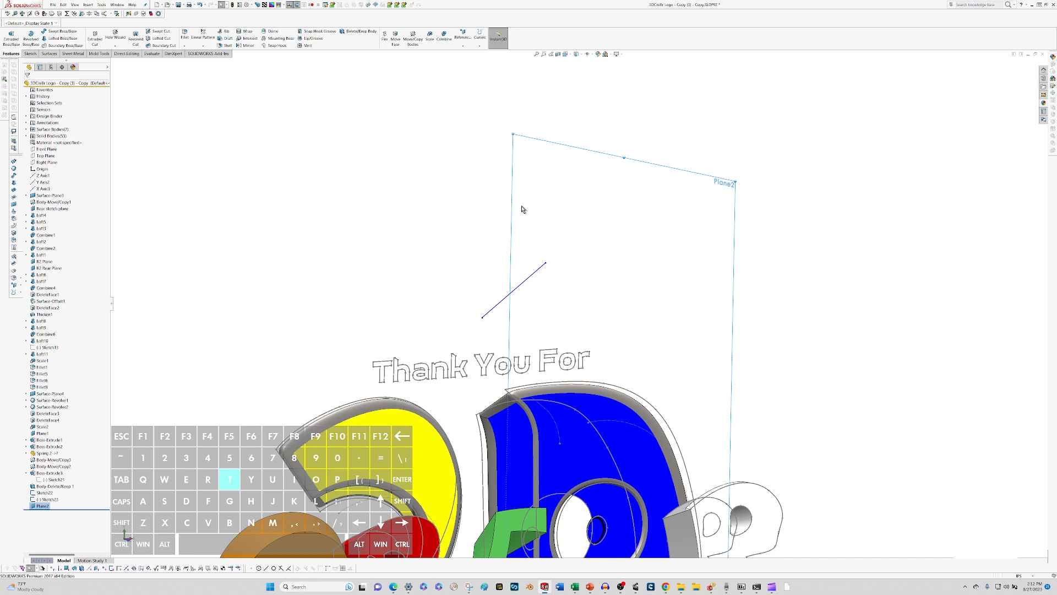
left_click(622, 281)
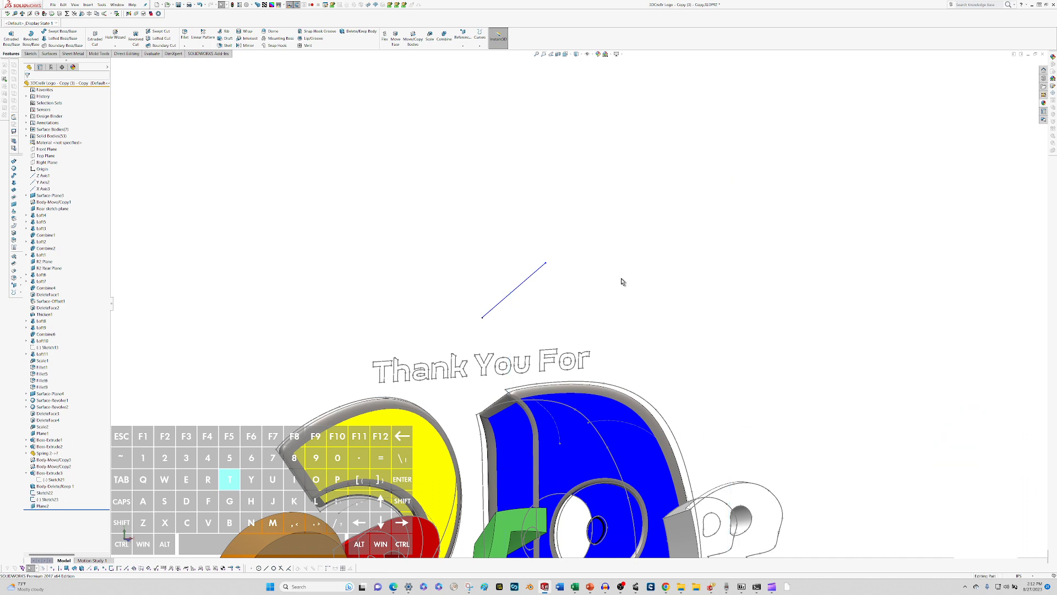
- Sketch a vertical line on the new plane, down from the slanted line's upper endpoint, and make it a construction line
left_click(36, 506)
key("t")
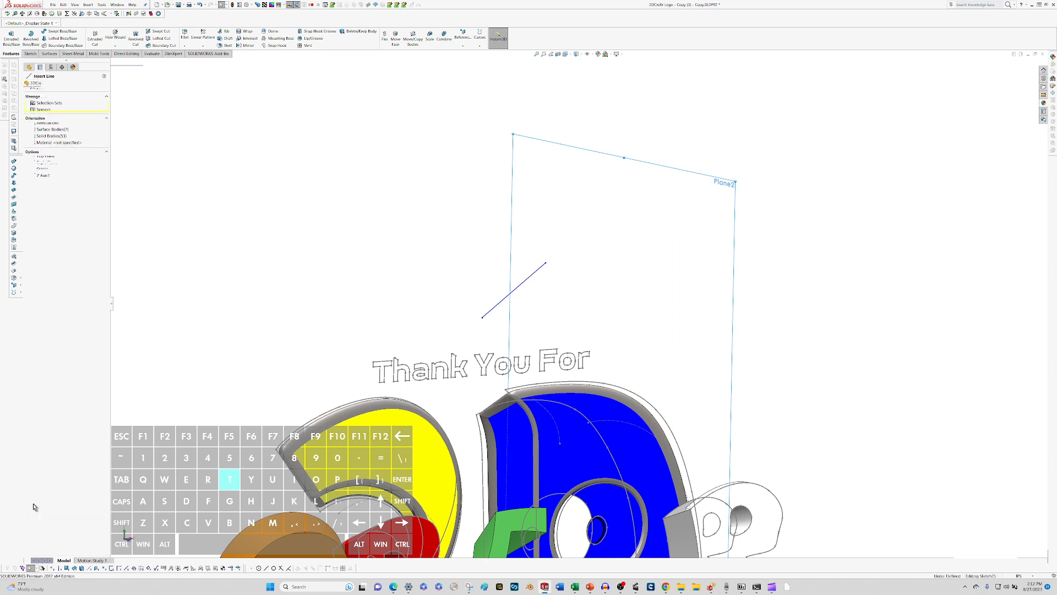
key("Escape")
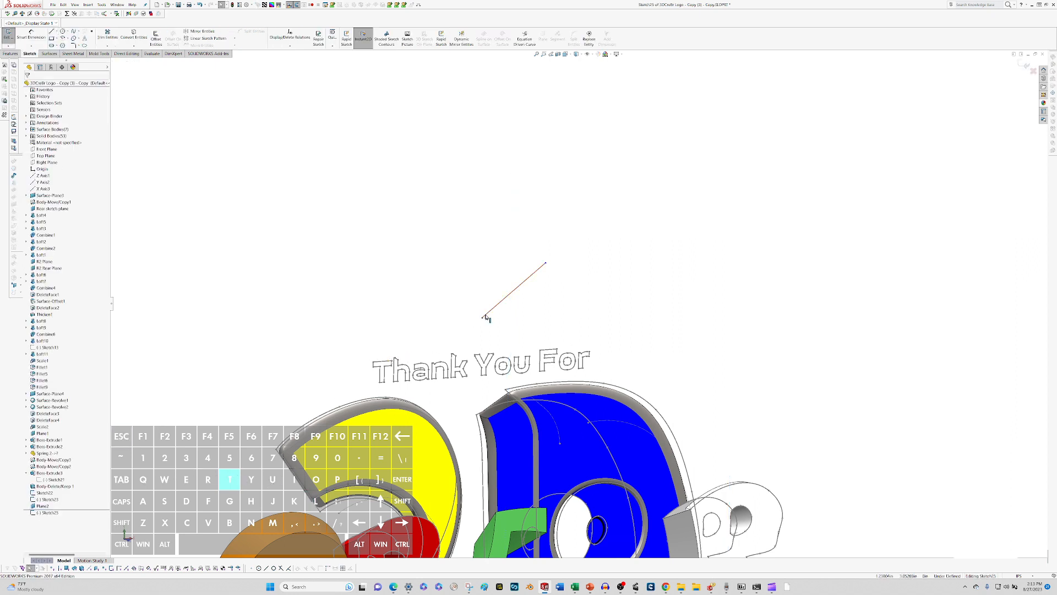
left_click(544, 312)
key("Escape")
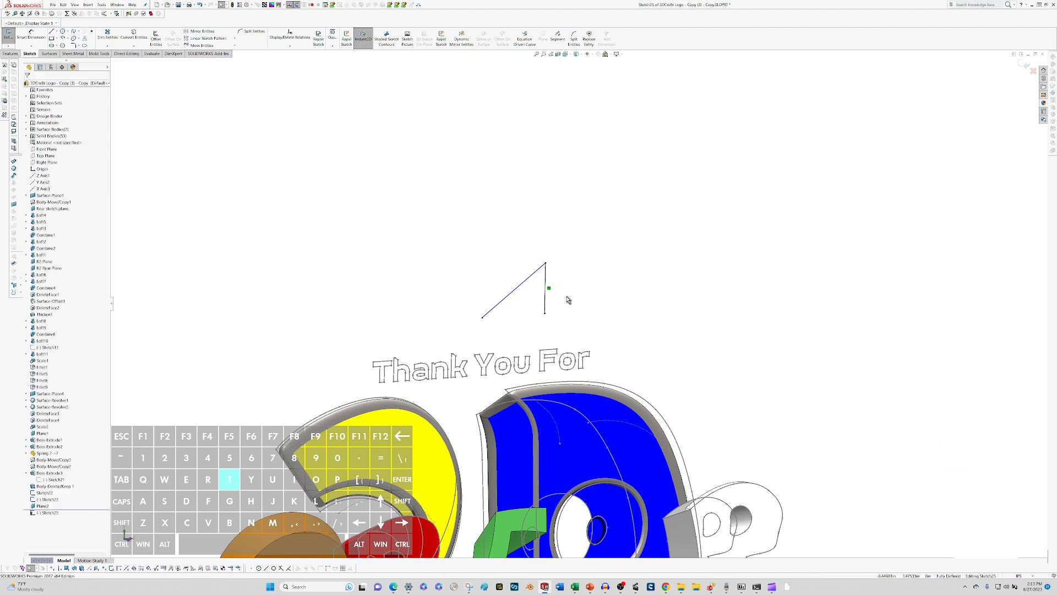
left_click(545, 301)
key("Escape")
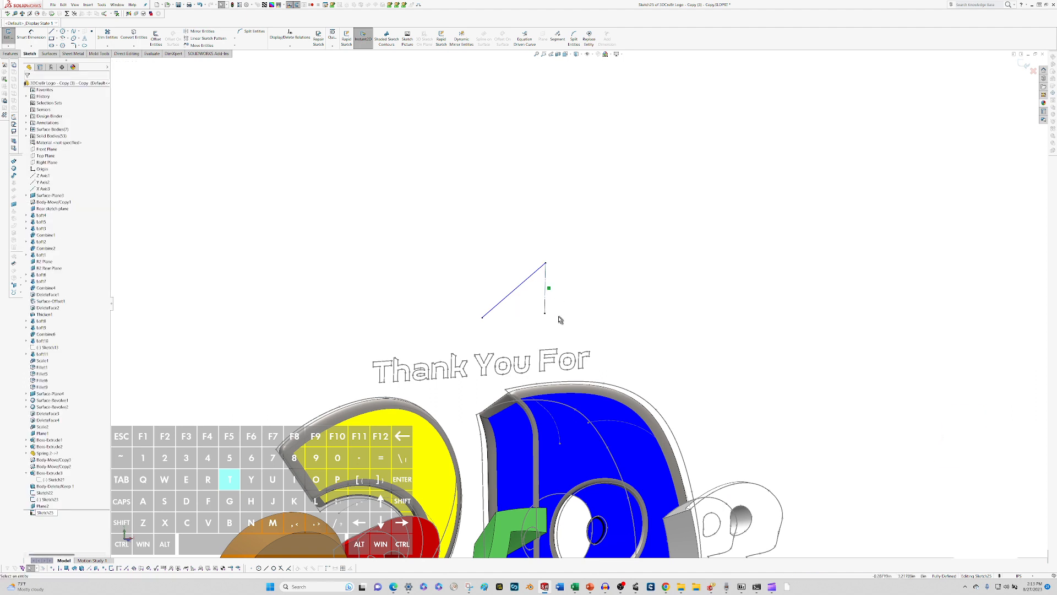
- Sketch a slanted line from the construction line's lower endpoint up to the height of its upper endpoint
key("t")
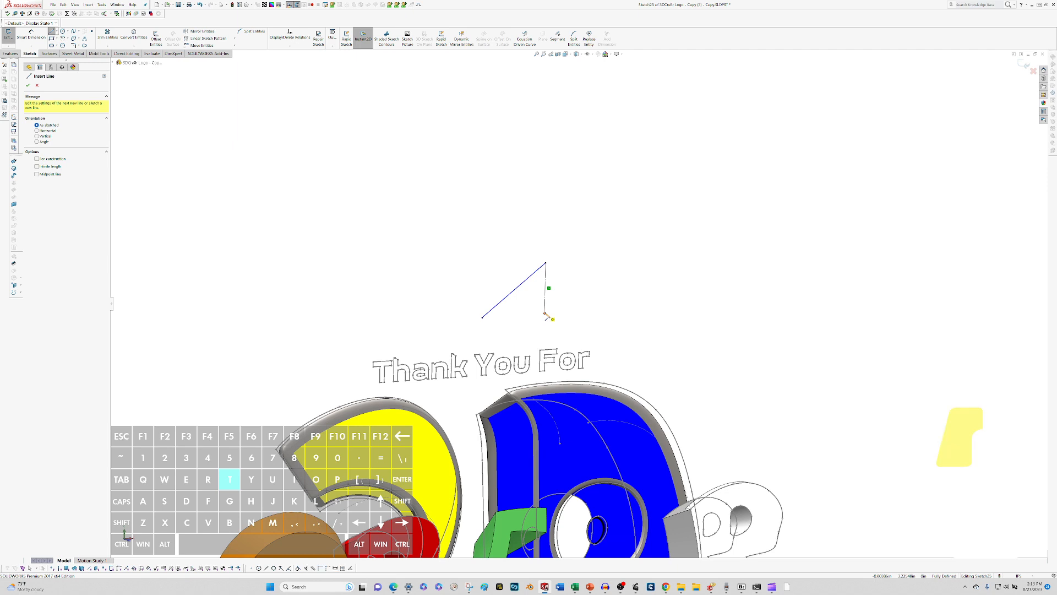
left_click(544, 313)
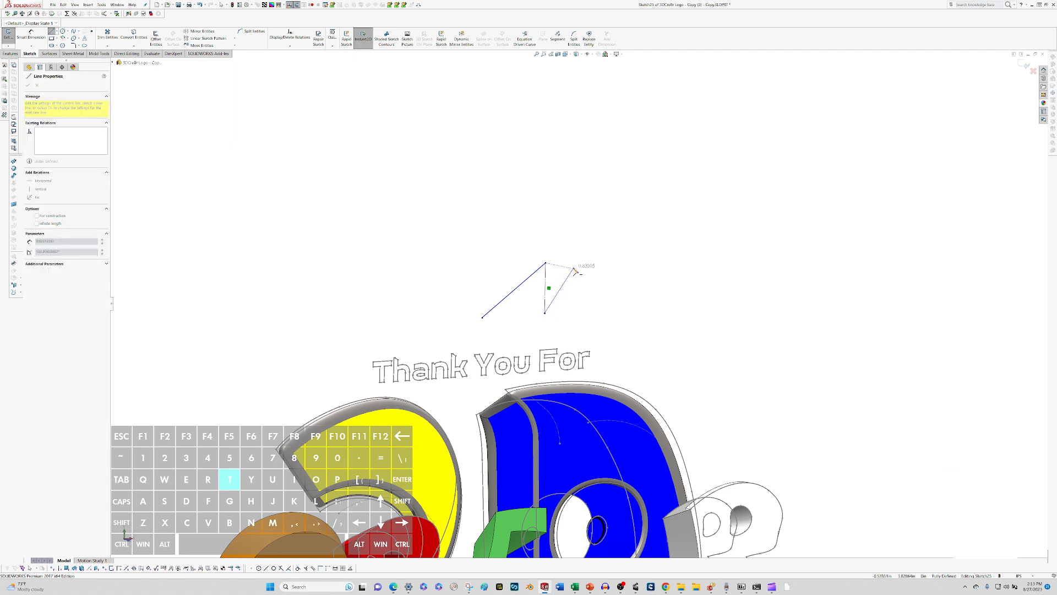
left_click(574, 268)
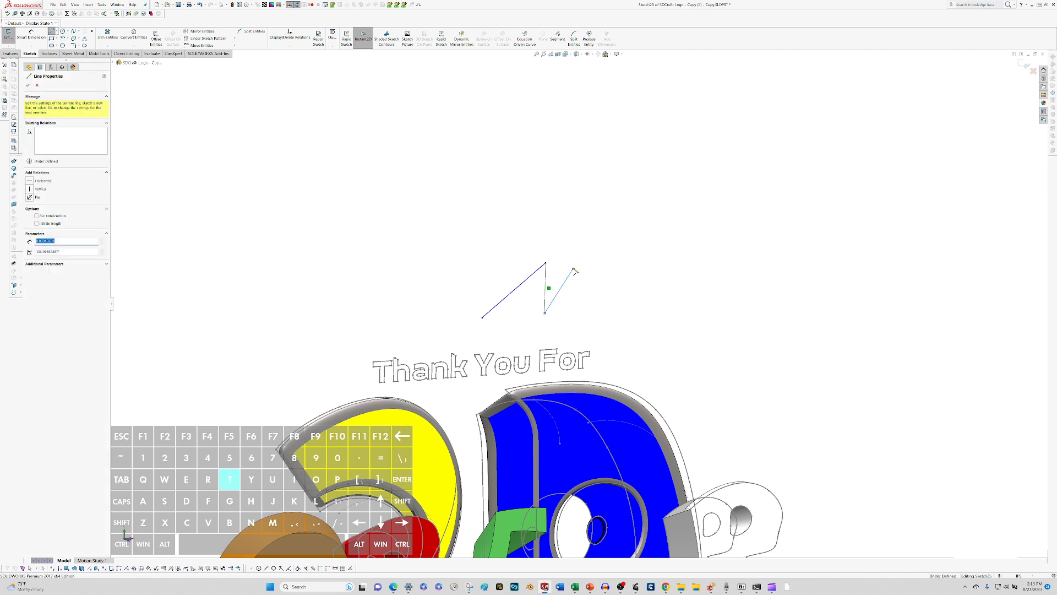
key("Escape")
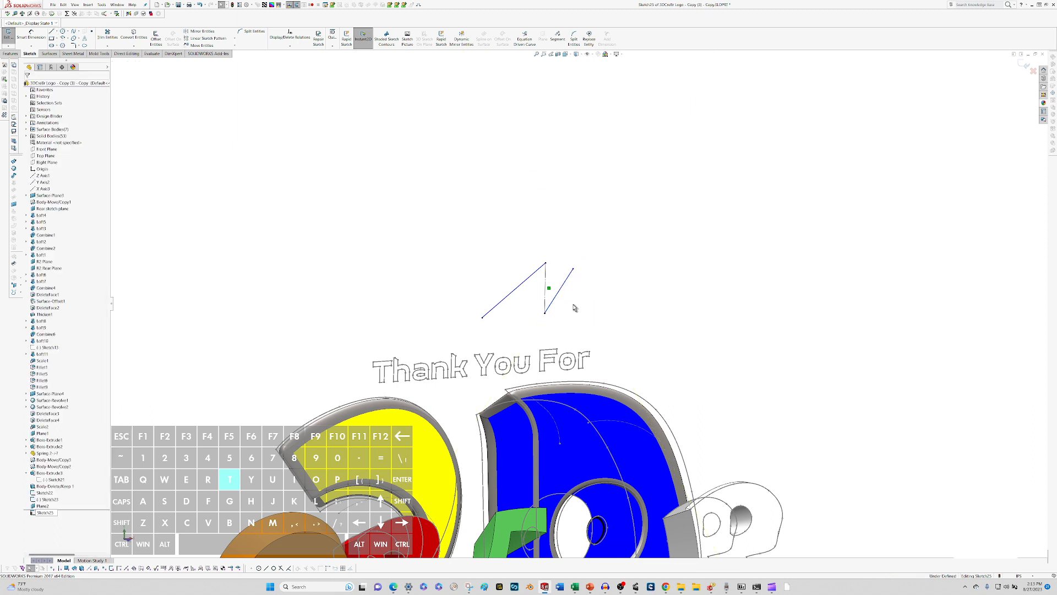
- Add a Horizontal relation between the new slanted line's upper endpoint and the top of the construction line
left_click(573, 269)
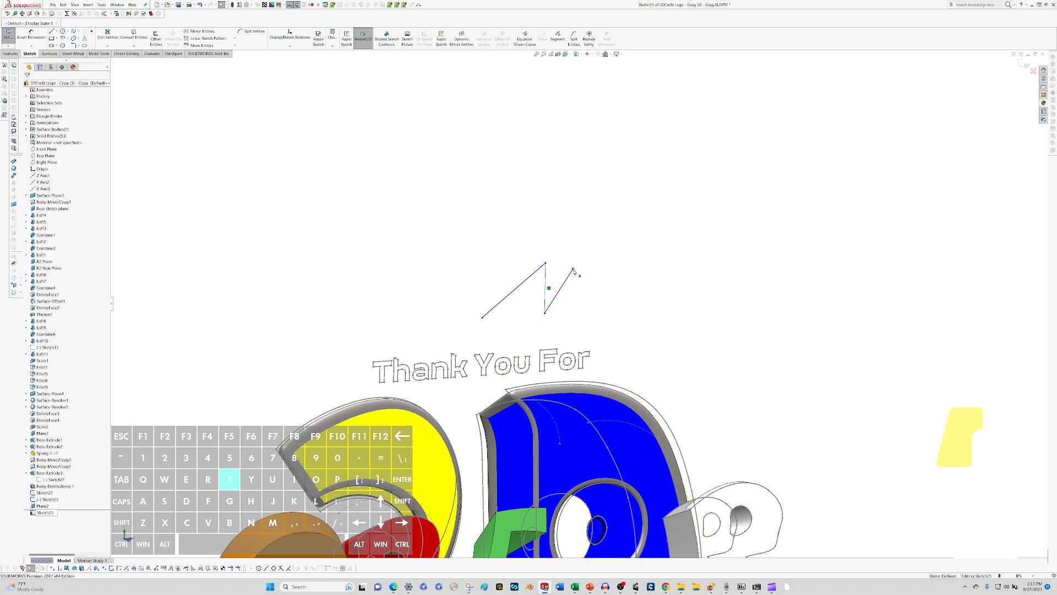
left_click(546, 263, "ctrl")
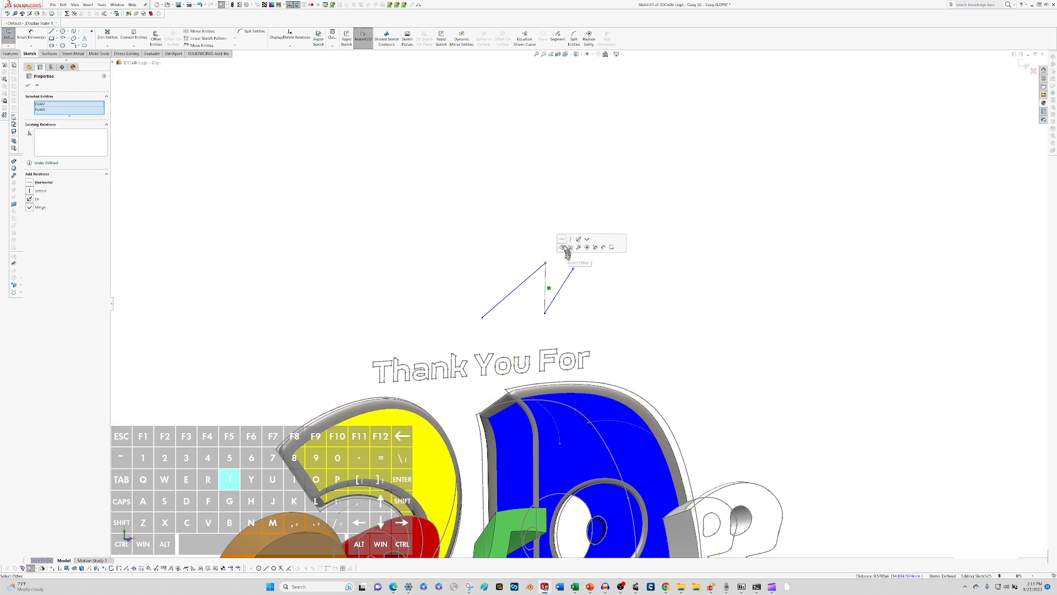
left_click(561, 240)
left_click(519, 245)
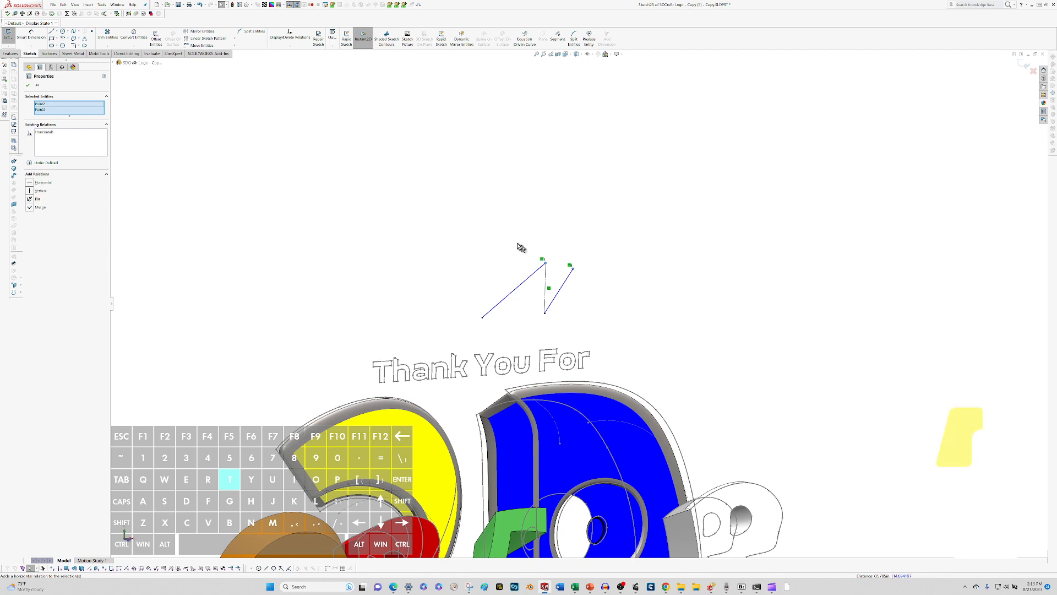
- Close the plane sketch and create a 3D sketch line joining the Front Plane line's lower endpoint to the second slanted line's upper endpoint
middle_click_drag(544, 288, 539, 299)
double_click(538, 298)
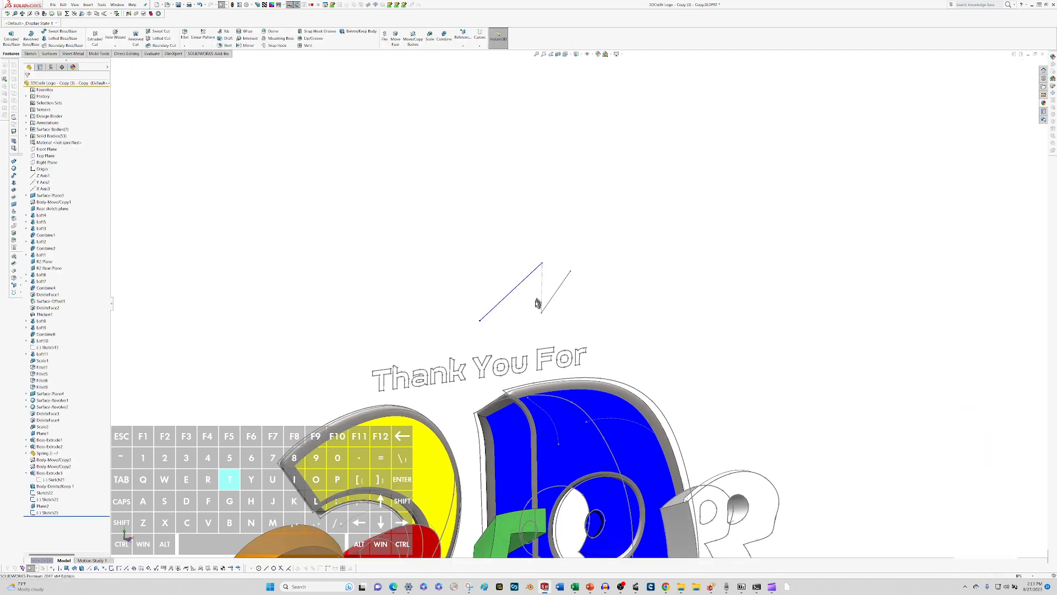
key("ctrl+3")
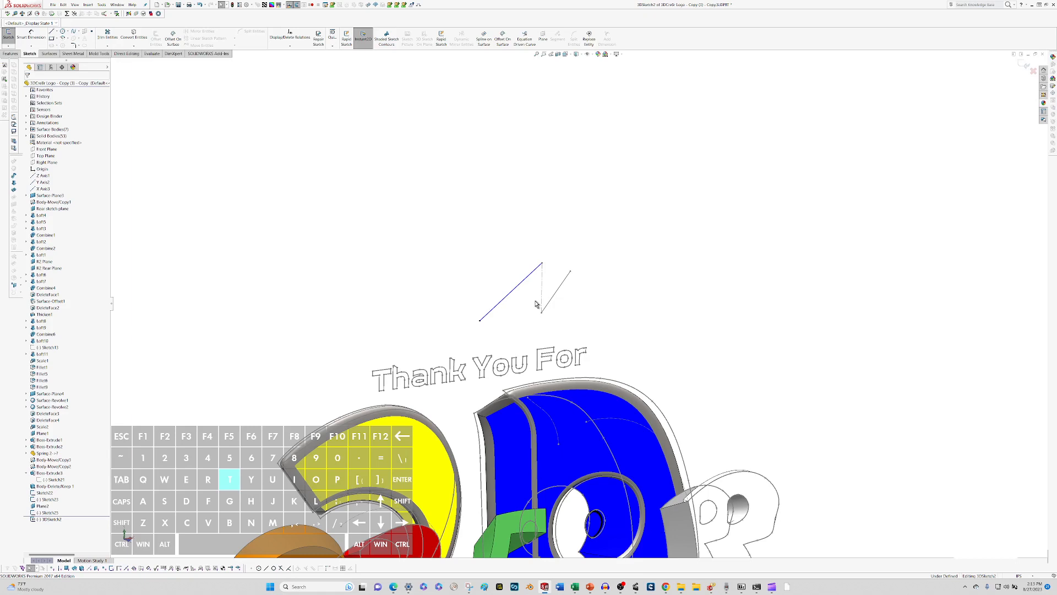
key("l")
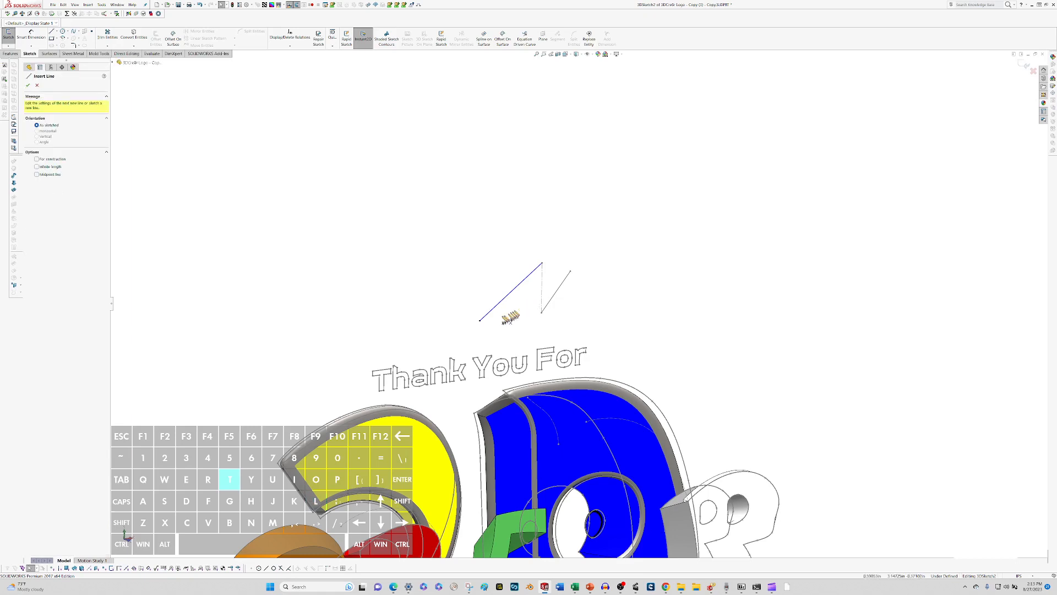
left_click(480, 321)
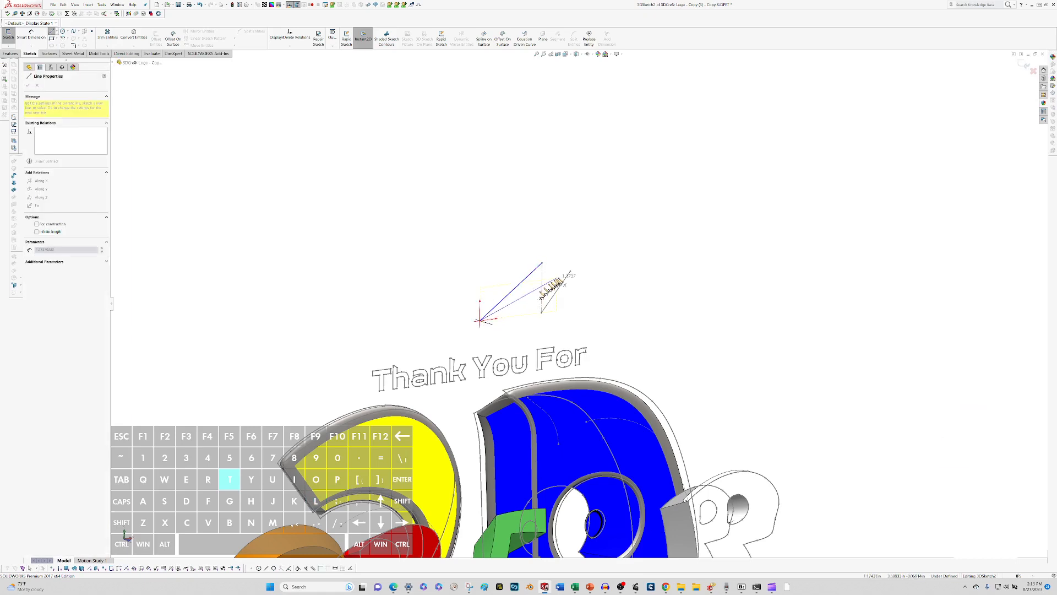
left_click(571, 272)
key("Escape")
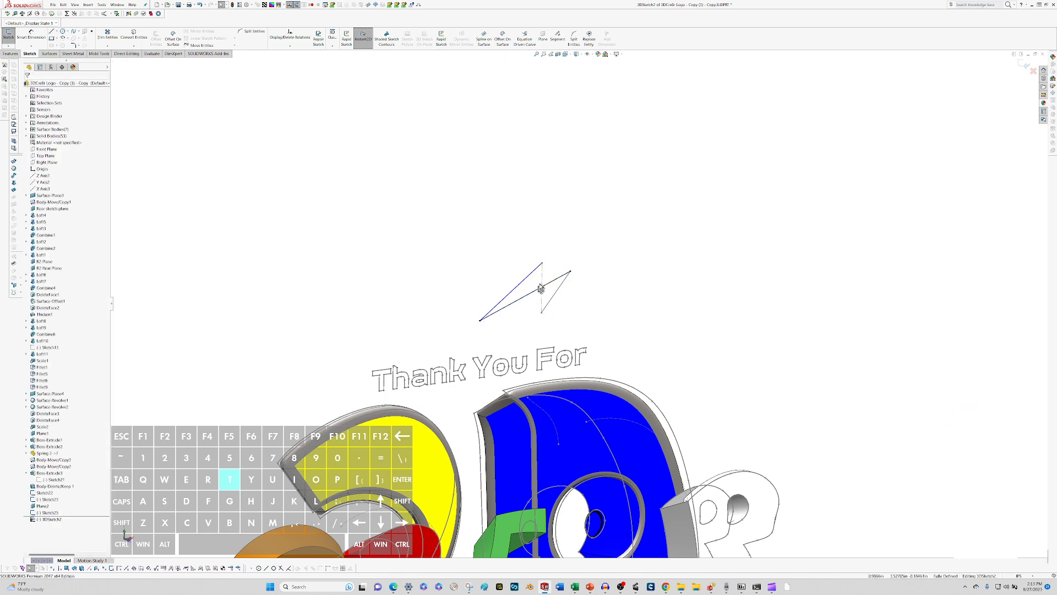
left_click(550, 284)
double_click(504, 335)
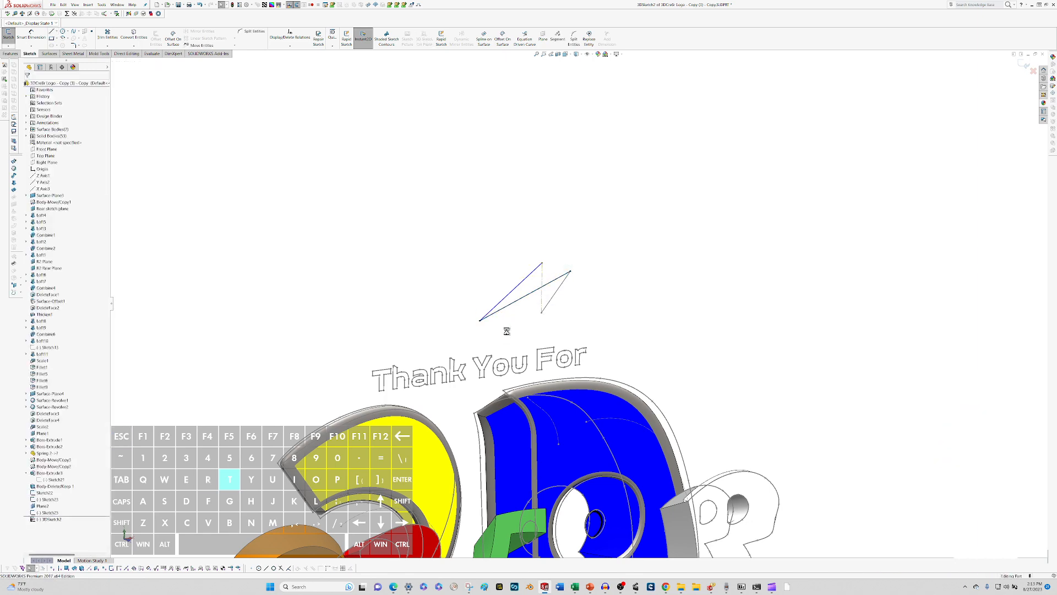
- Move the Front Plane line's upper endpoint through several positions to test how the connected lines follow
scroll(572, 302, "up", 2)
middle_click_drag(572, 303, 569, 313)
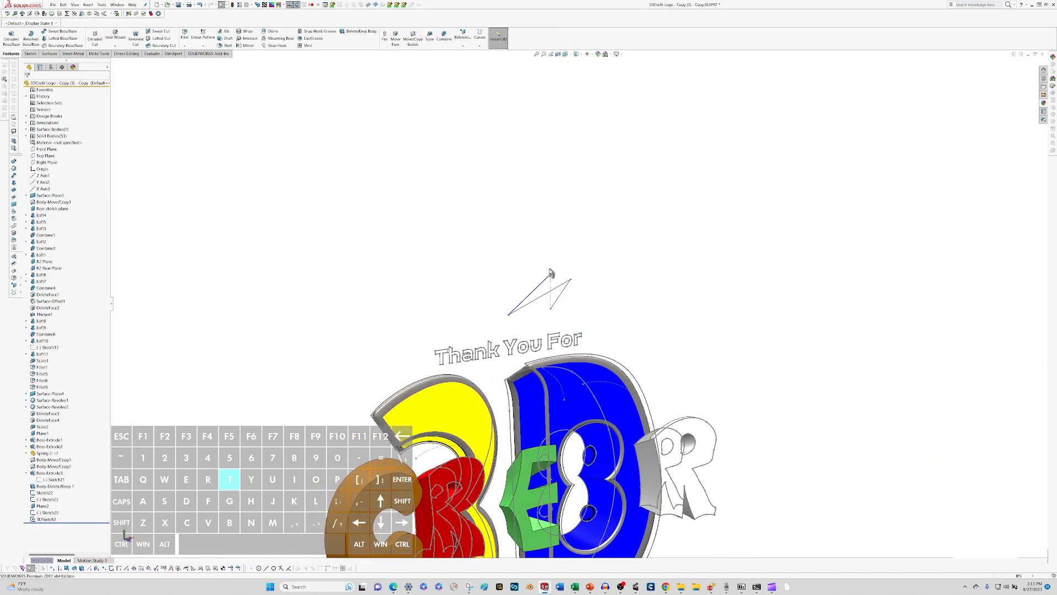
left_click_drag(550, 274, 550, 295)
left_click(571, 304)
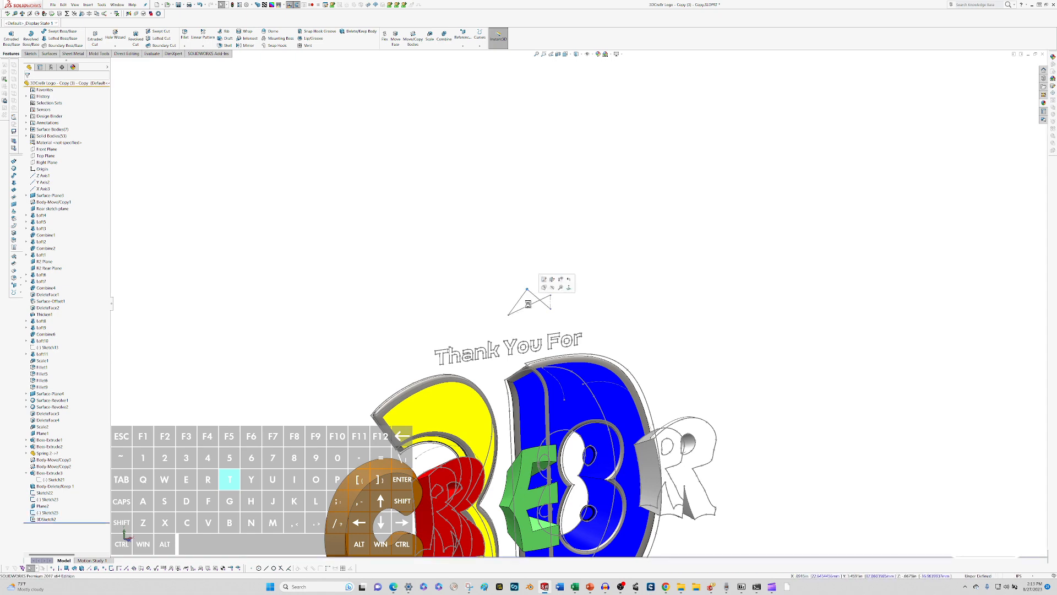
mouse_move(540, 300)
middle_mouse_down()
mouse_move(587, 337)
mouse_move(525, 298)
middle_mouse_up()
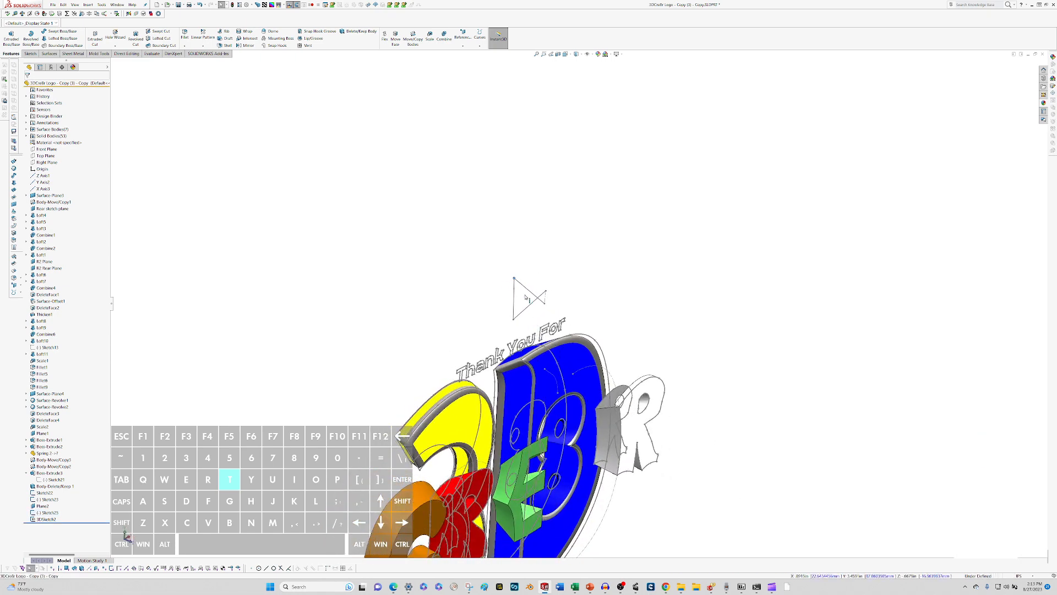
left_click_drag(514, 278, 567, 299)
middle_click_drag(550, 308, 496, 278)
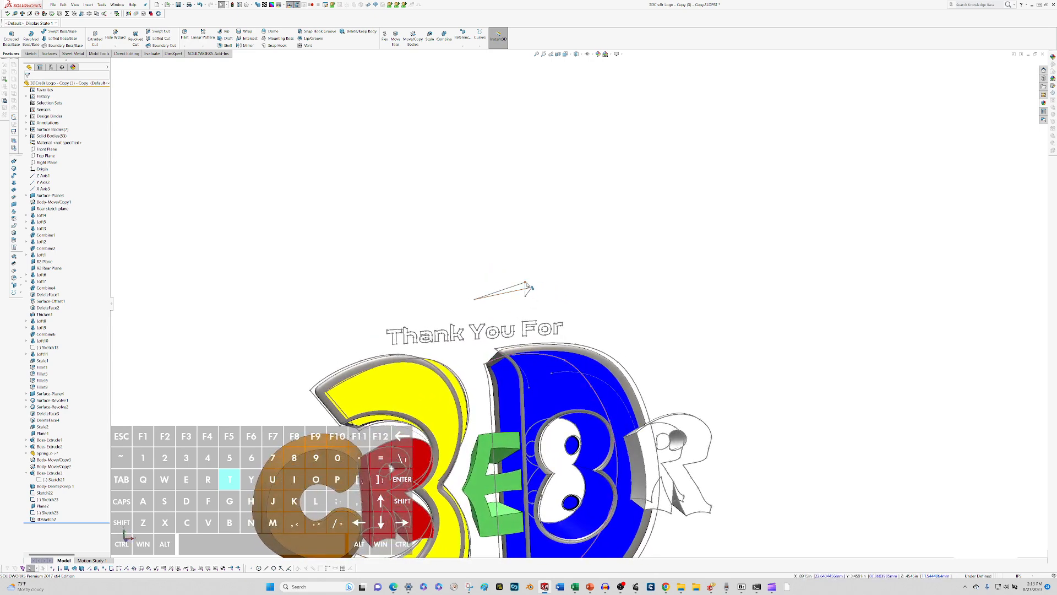
left_click_drag(526, 283, 483, 282)
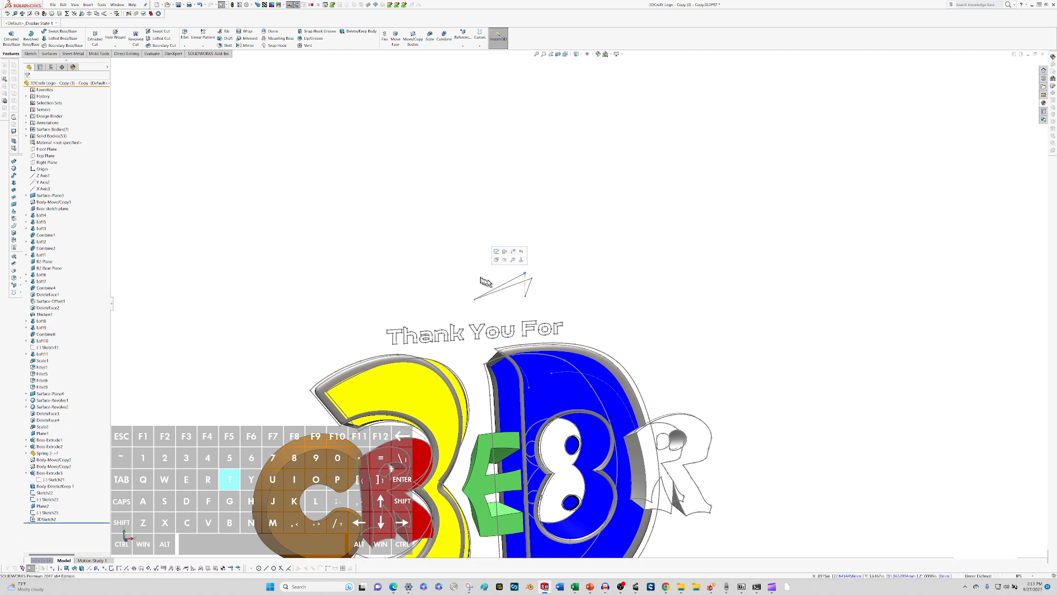
- Edit the Front Plane line's sketch, delete the Coincident relation at its upper endpoint, and rebuild the model
double_click(507, 282)
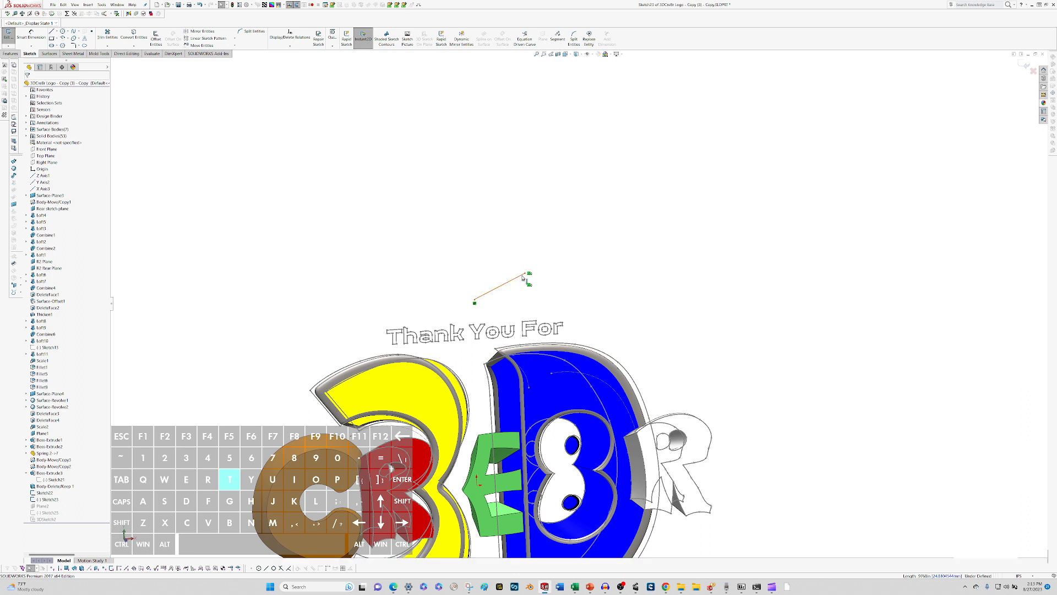
left_click_drag(525, 273, 525, 276)
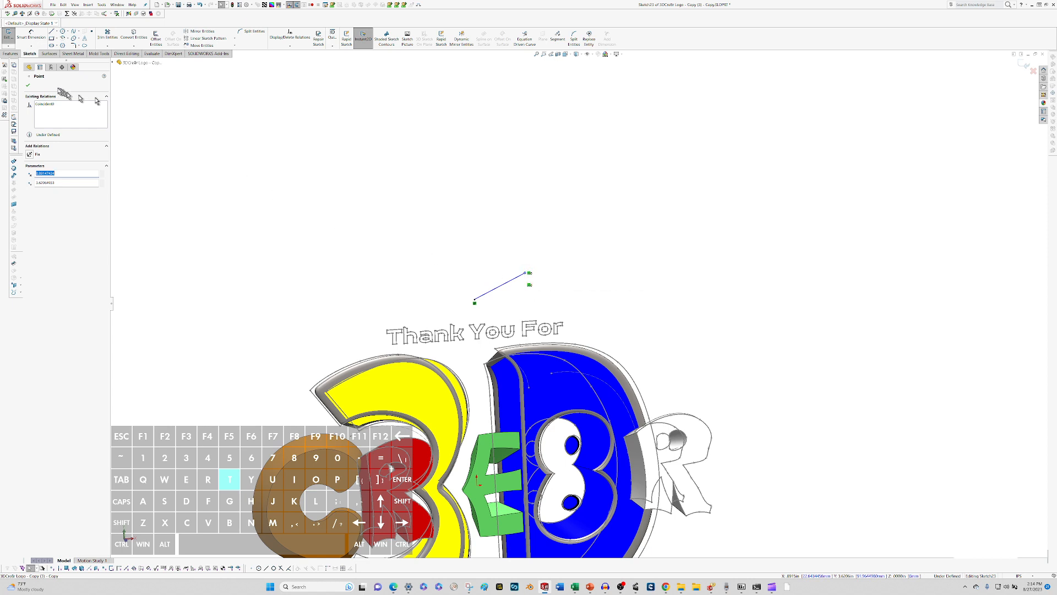
left_click(529, 285)
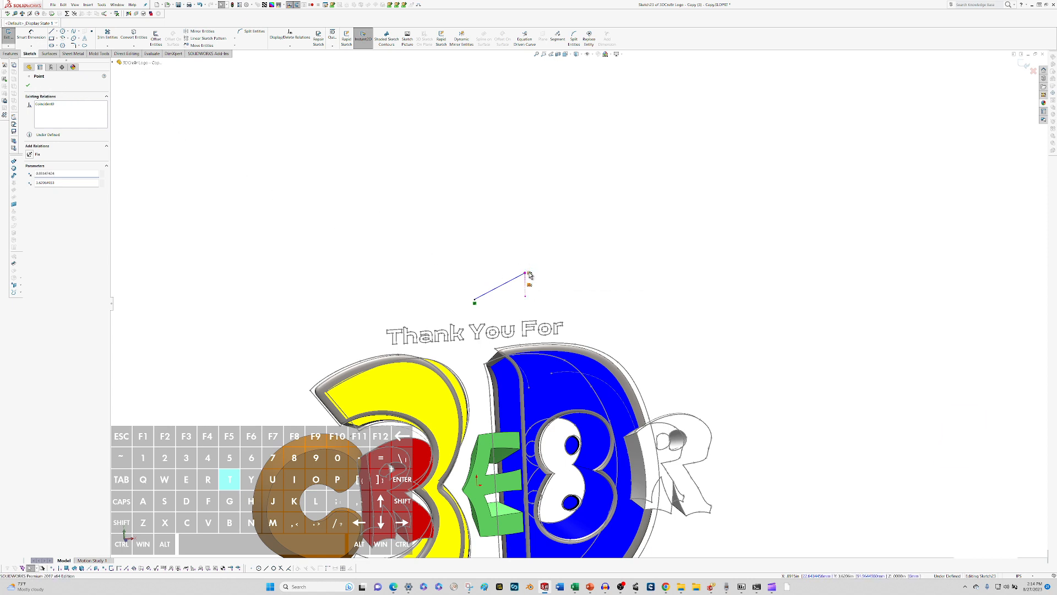
key("Delete")
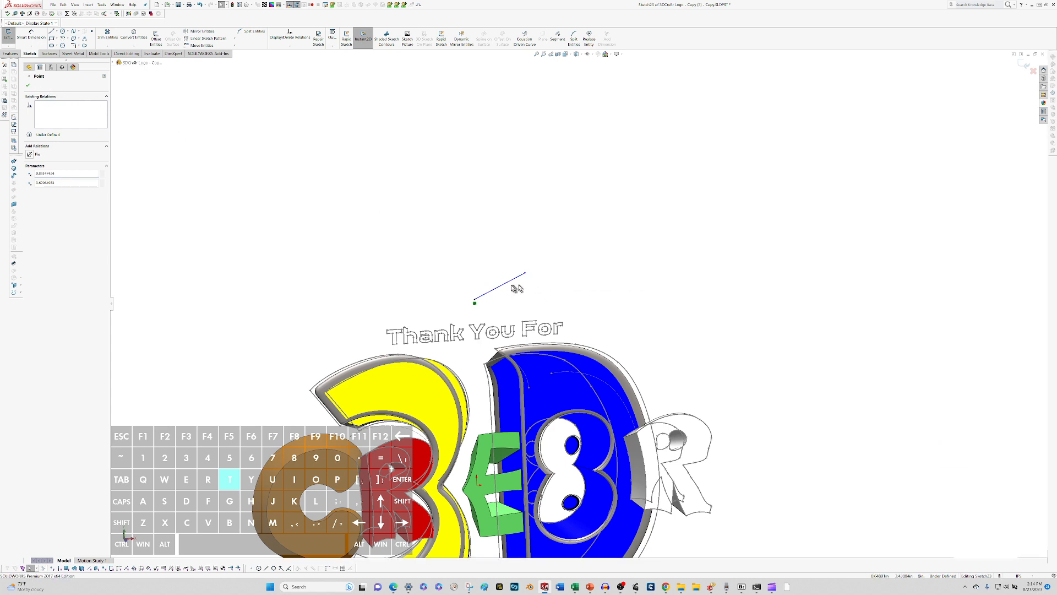
left_click(512, 284)
key("ctrl+b")
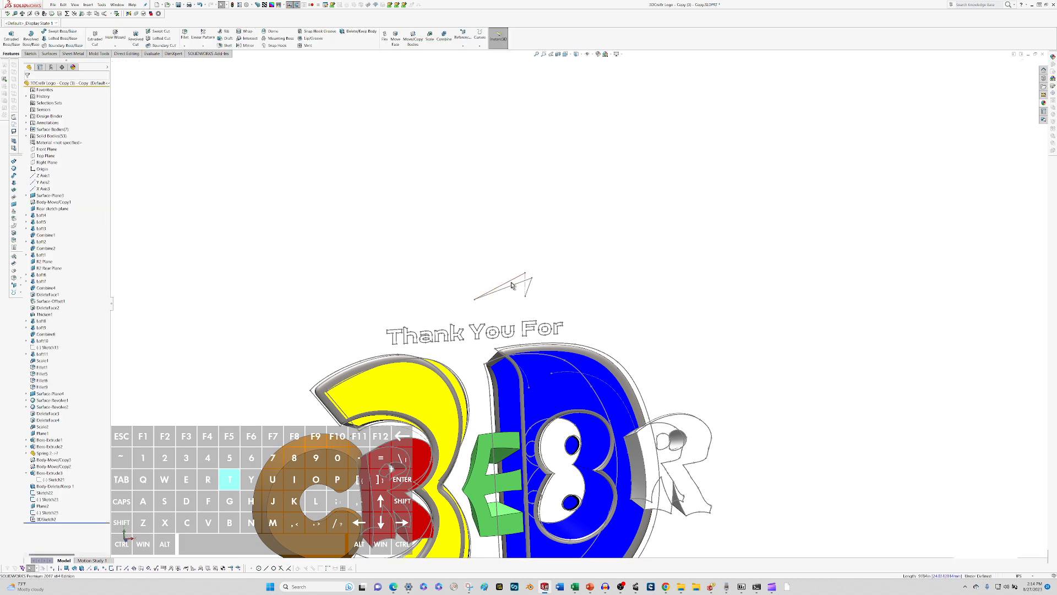
- Move the Front Plane line's upper endpoint across to the other side of its fixed lower endpoint
left_click(511, 284)
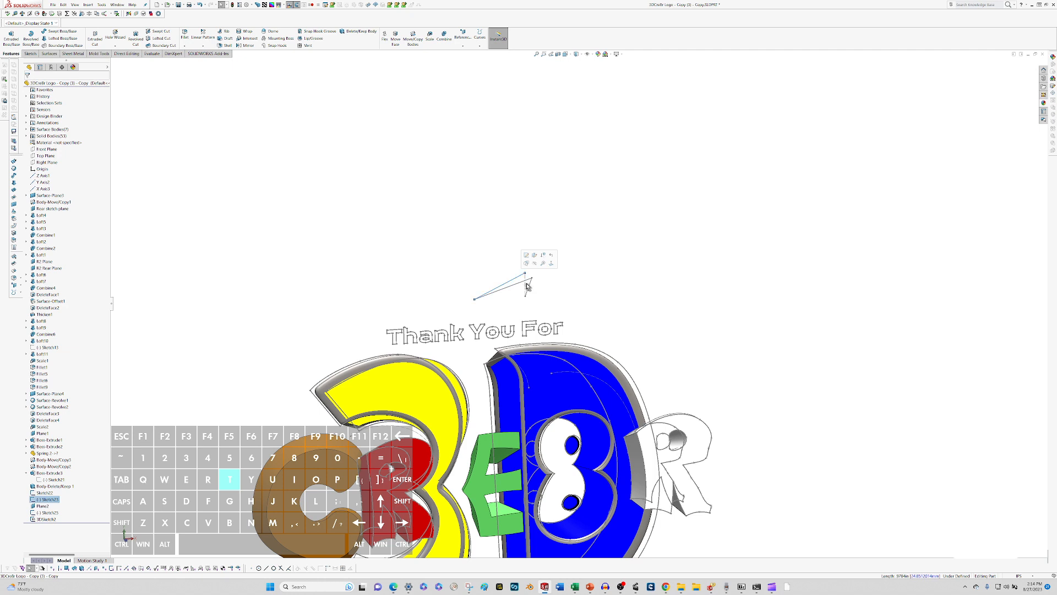
left_click(530, 284)
left_click(525, 283)
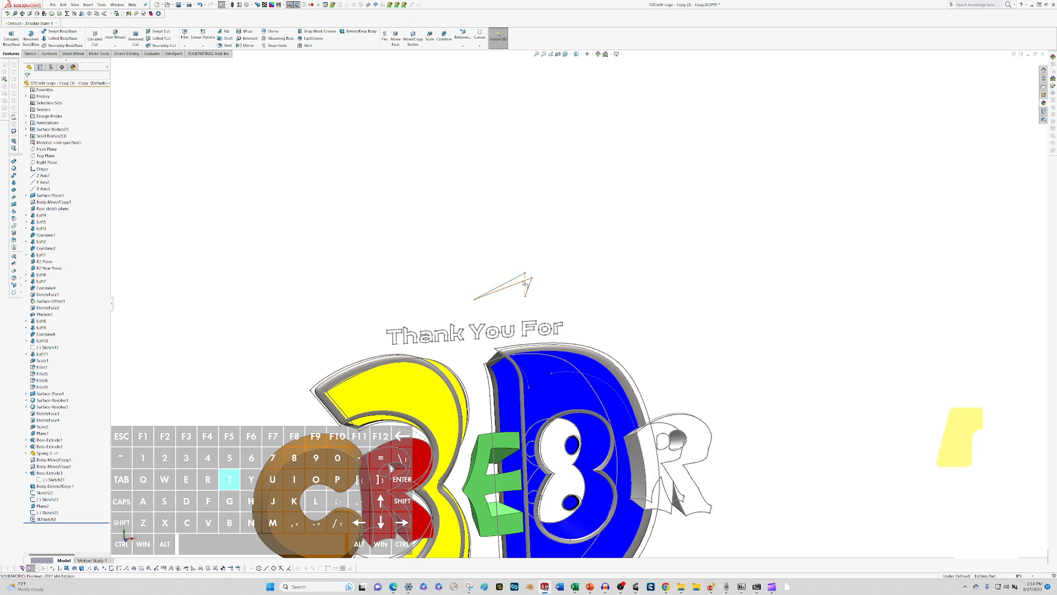
key("Escape")
left_click_drag(524, 273, 445, 277)
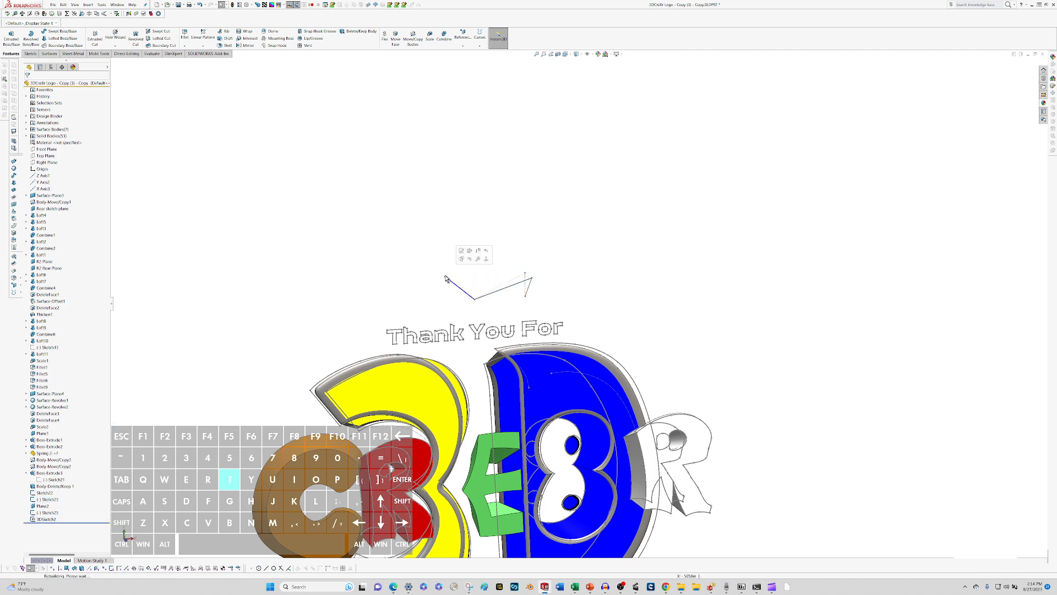
- Start a Boss-Extrude of the whole "Thank You For" sketch, using the connecting 3D sketch line as its direction
mouse_move(487, 296)
middle_mouse_down()
mouse_move(546, 301)
mouse_move(479, 273)
mouse_move(491, 282)
mouse_move(465, 278)
mouse_move(476, 303)
middle_mouse_up()
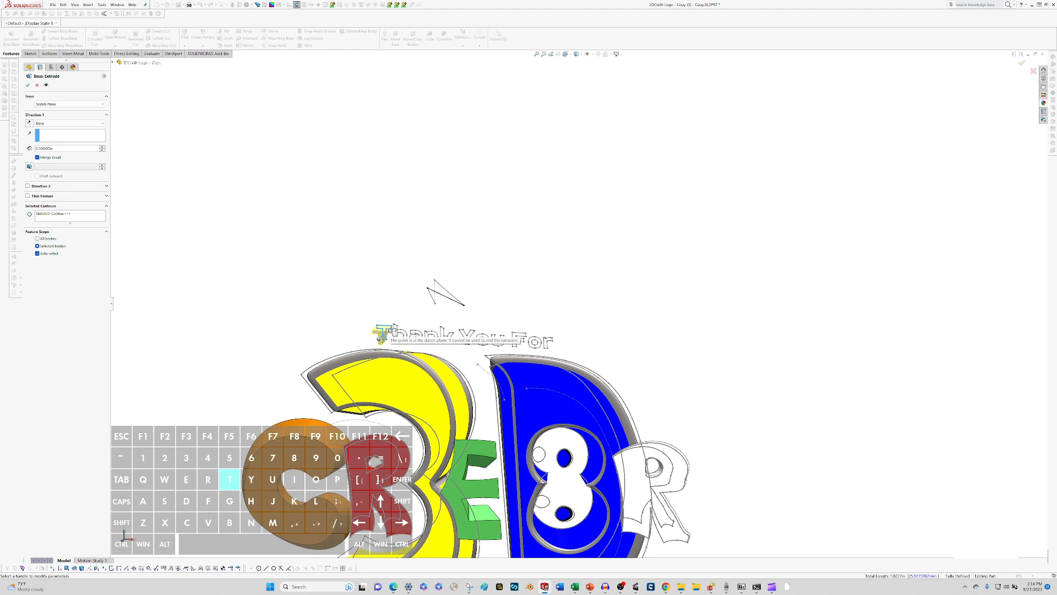
left_click(125, 429)
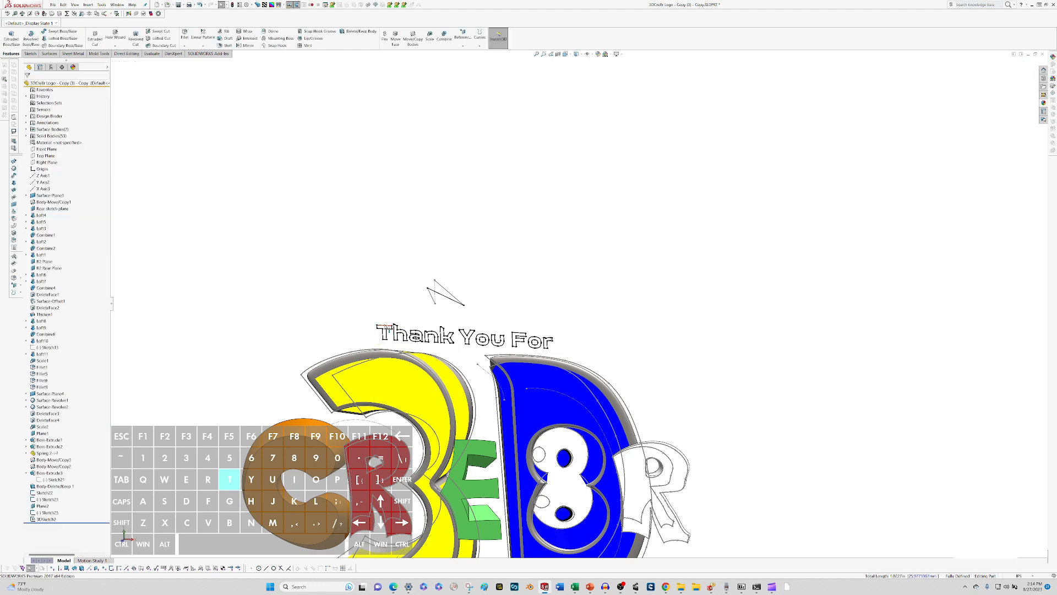
left_click(43, 493)
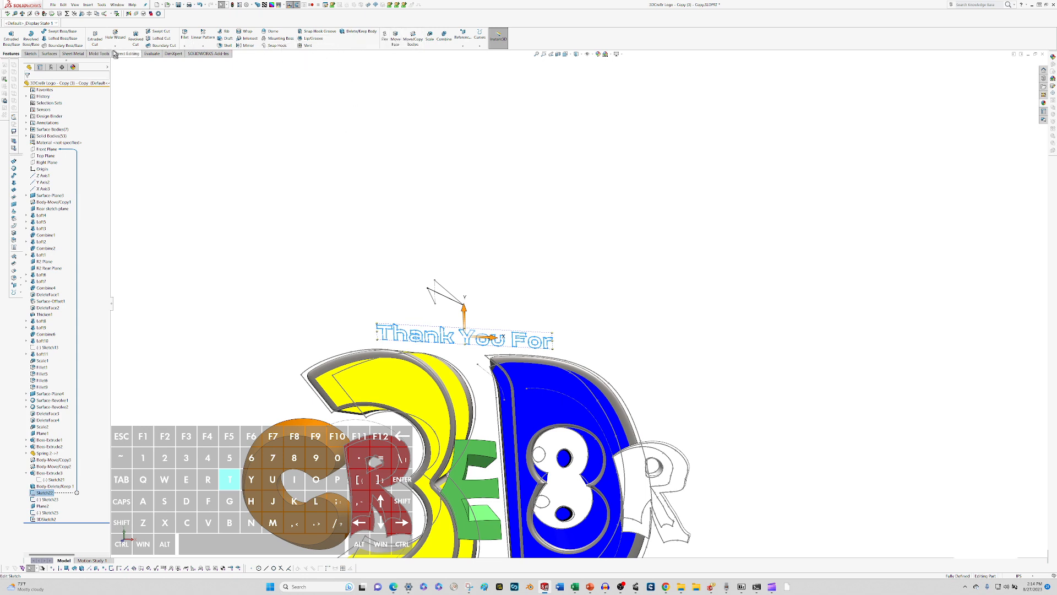
key("x")
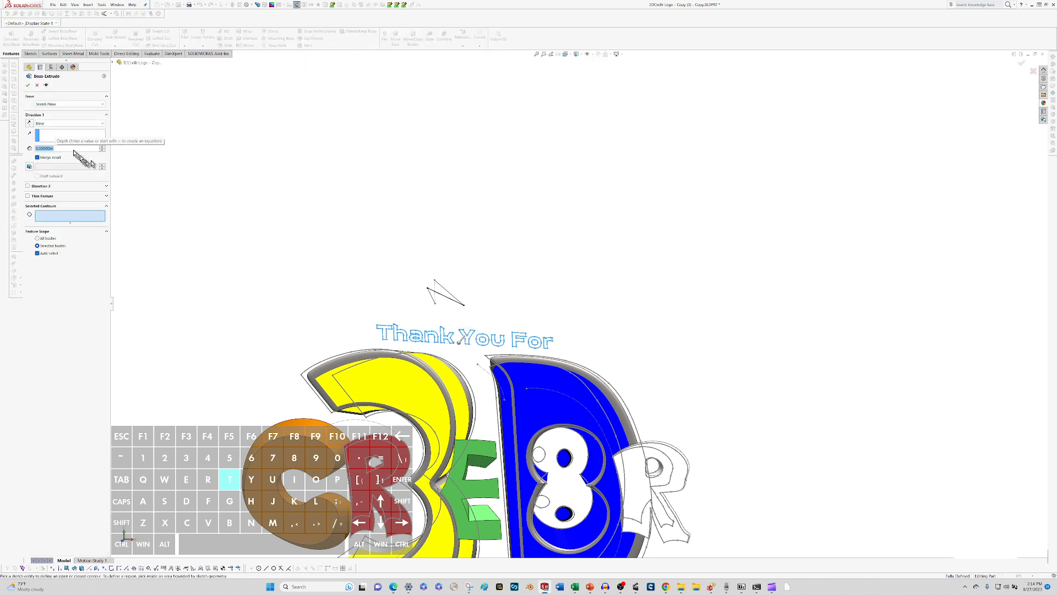
left_click(61, 138)
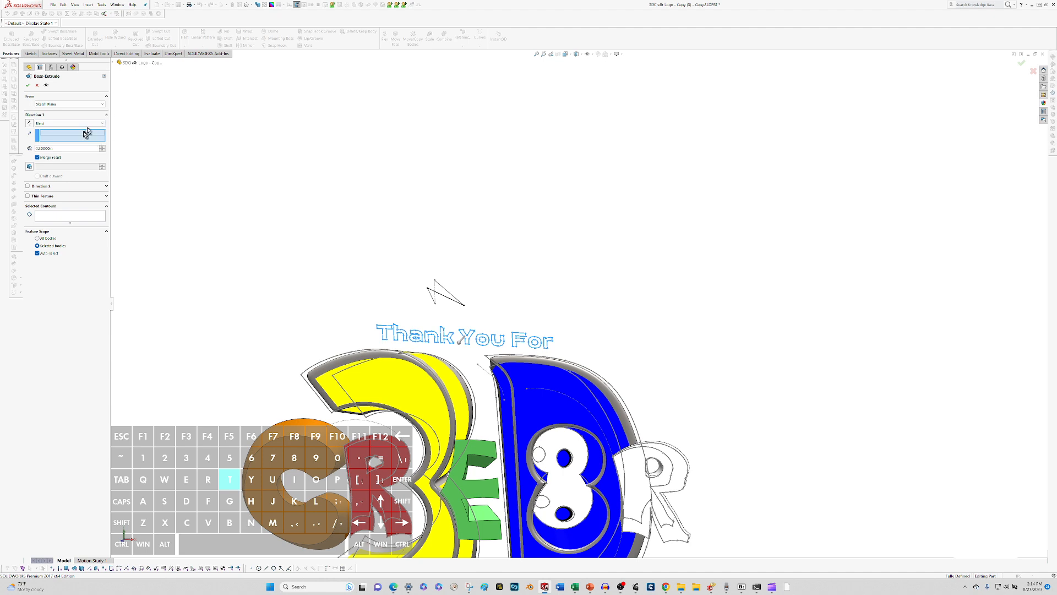
left_click(445, 300)
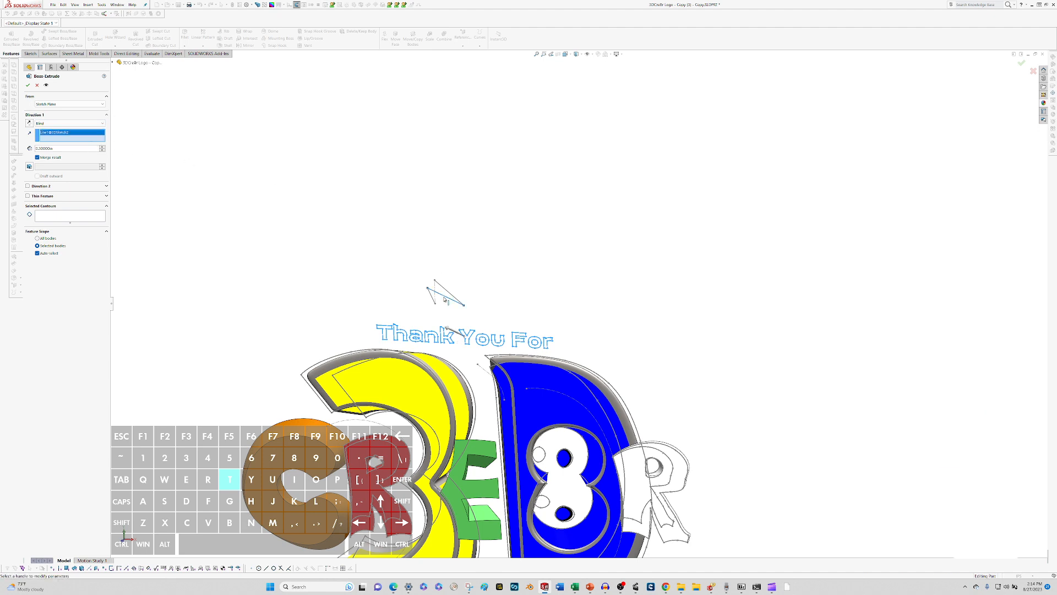
- Turn off Merge result, set the extrude depth to 0.15 in, and try to create the text extrusion
left_click(38, 158)
left_click_drag(66, 148, 2, 146)
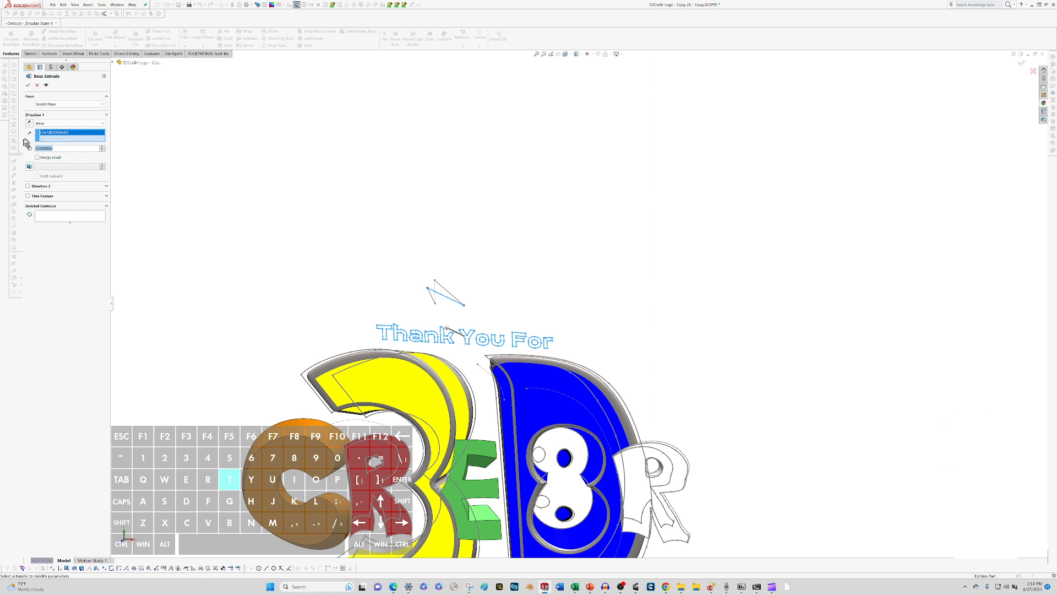
type("3")
key("BackSpace")
type(".15")
key("Return")
left_click(27, 86)
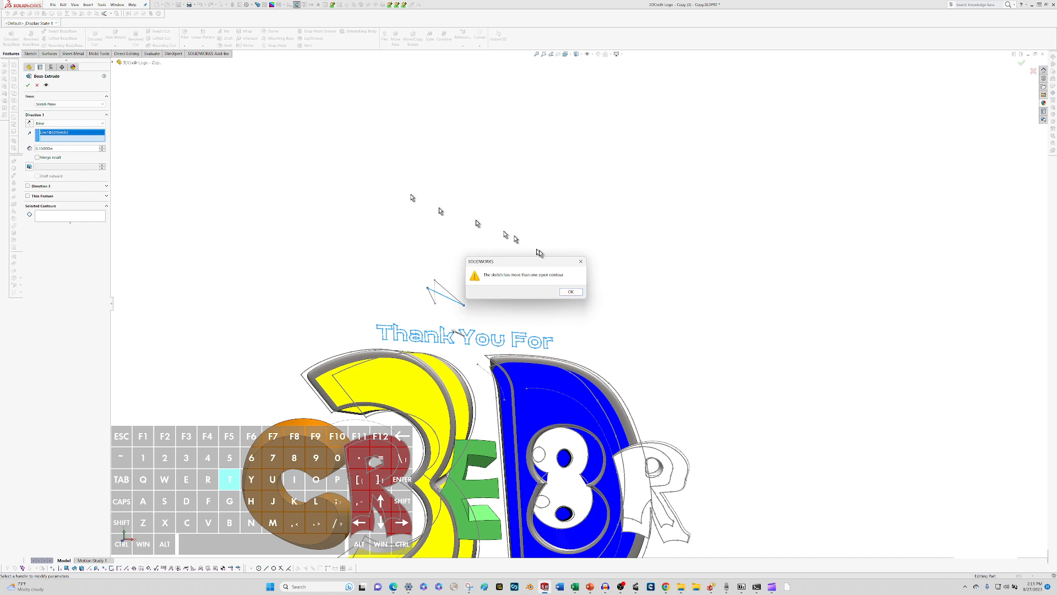
left_click(570, 292)
- Examine the highlighted inner contour of the "o" in "You" for a gap and cancel the extrude
scroll(519, 338, "down", 5)
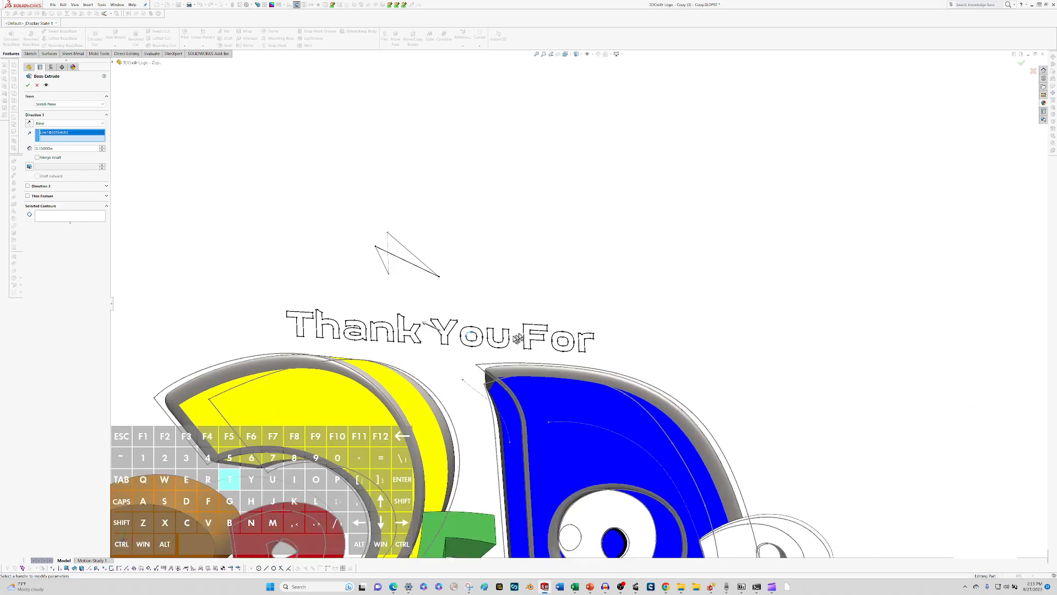
scroll(473, 338, "down", 10)
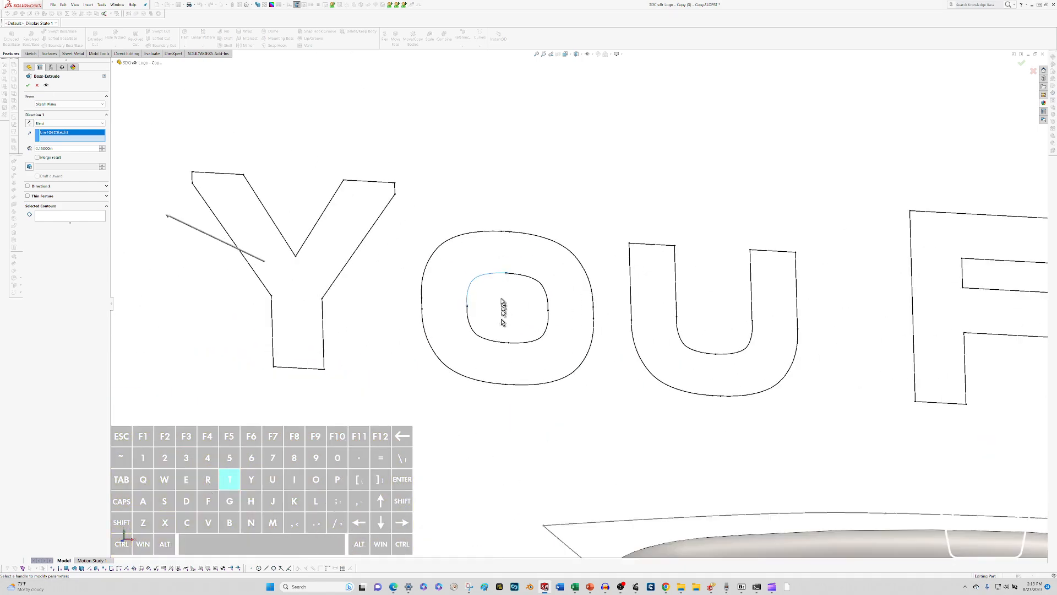
scroll(521, 276, "down", 6)
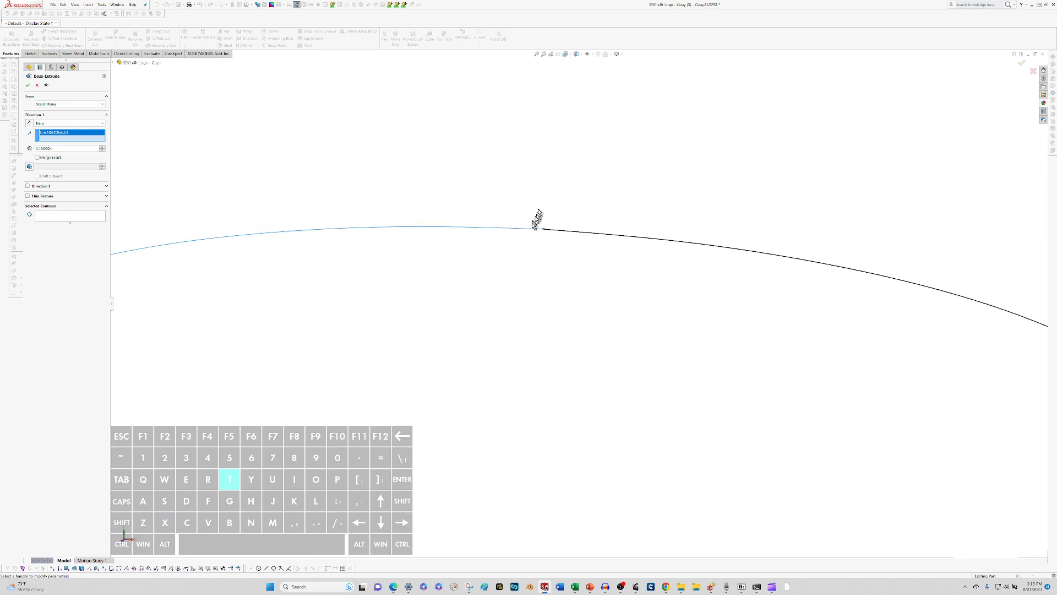
key("Escape")
key("Escape")
scroll(503, 309, "up", 8)
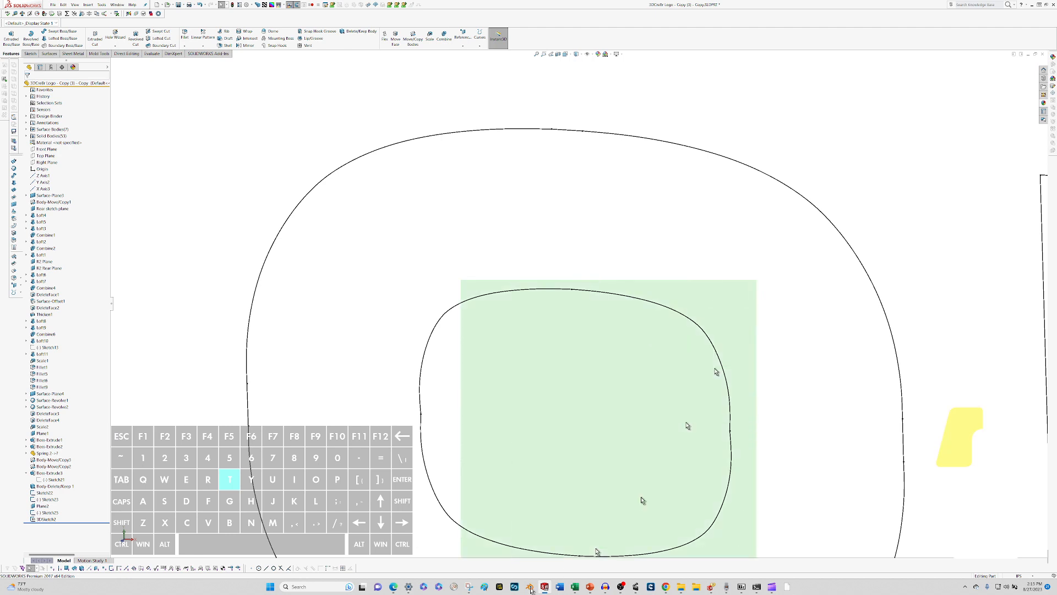
scroll(407, 516, "up", 4)
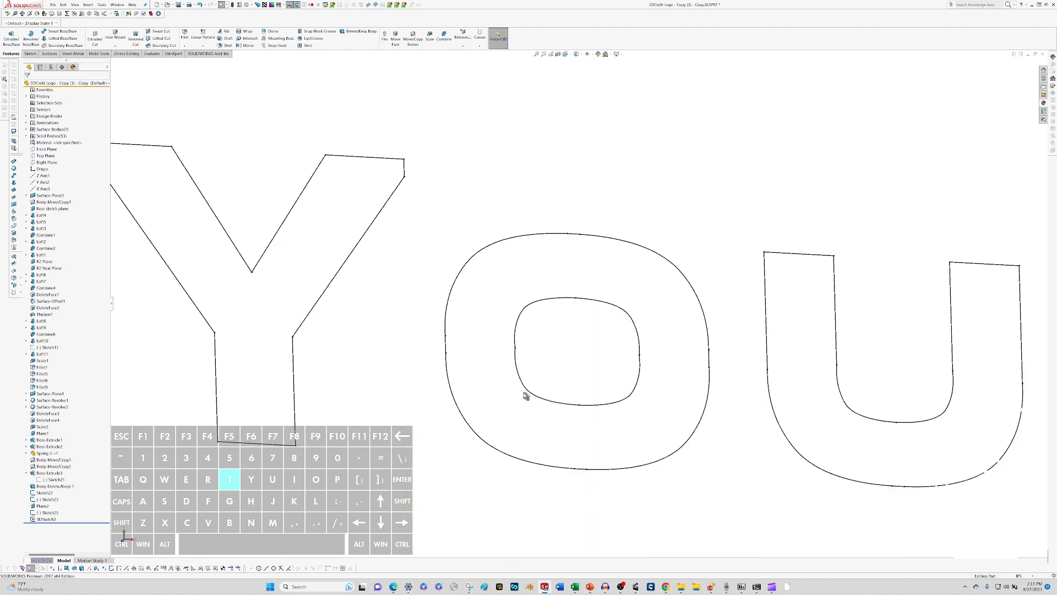
- Try to extrude only the inner contour of the "o" in "You" as a thin feature
key("t")
key("Escape")
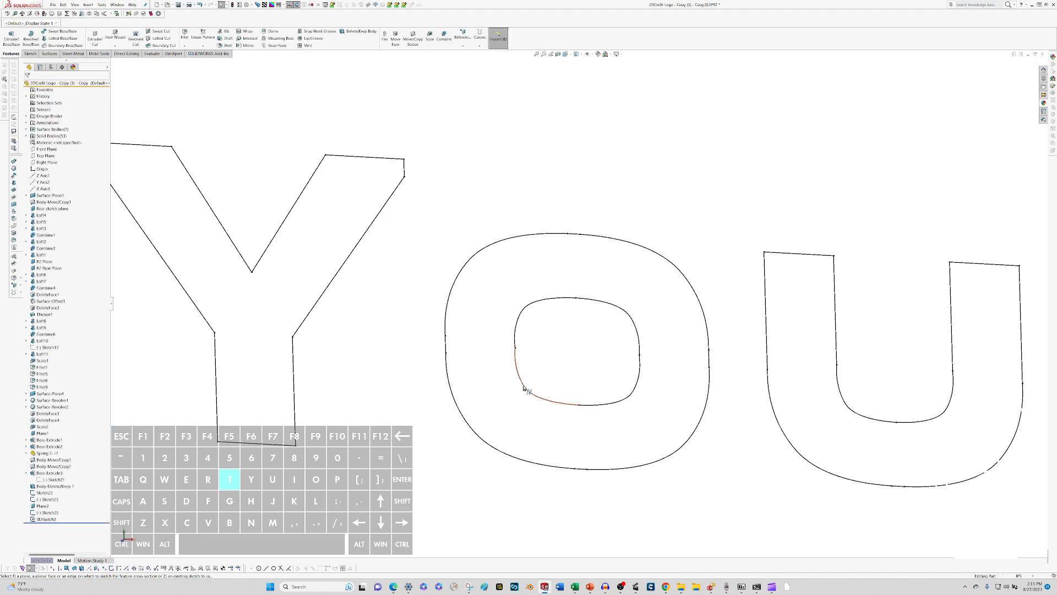
left_click(525, 388)
key("t")
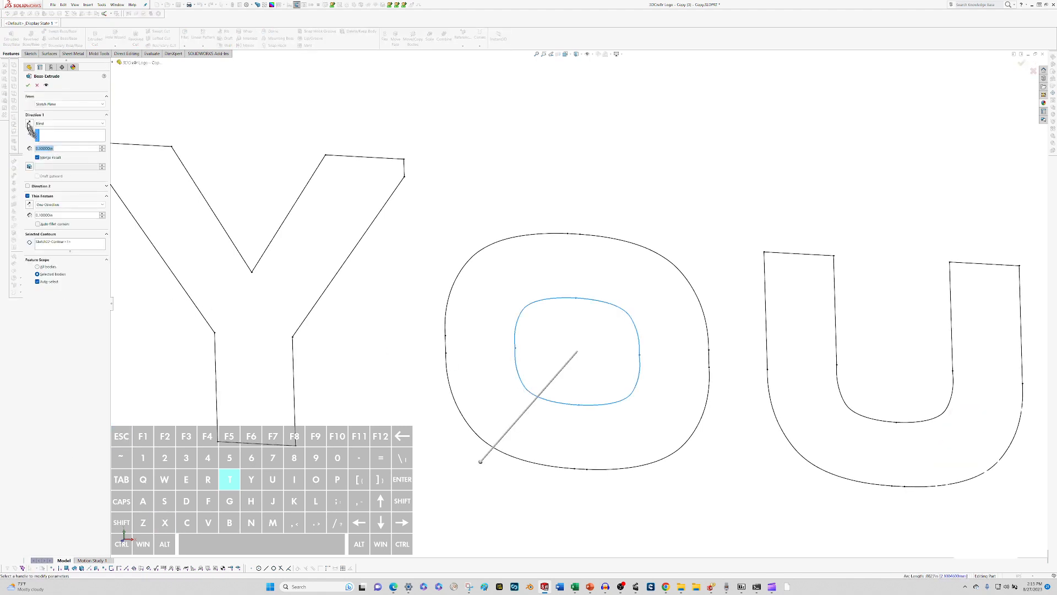
left_click(27, 85)
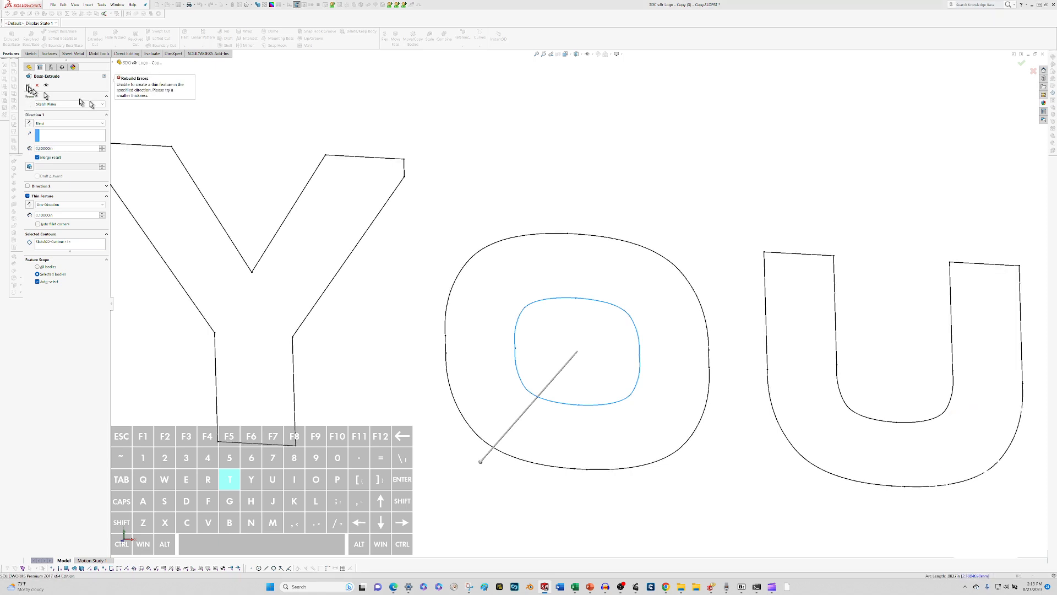
key("Escape")
- Open the "Thank You For" sketch for editing from the inner contour of the "o" in "You"
scroll(542, 352, "down", 3)
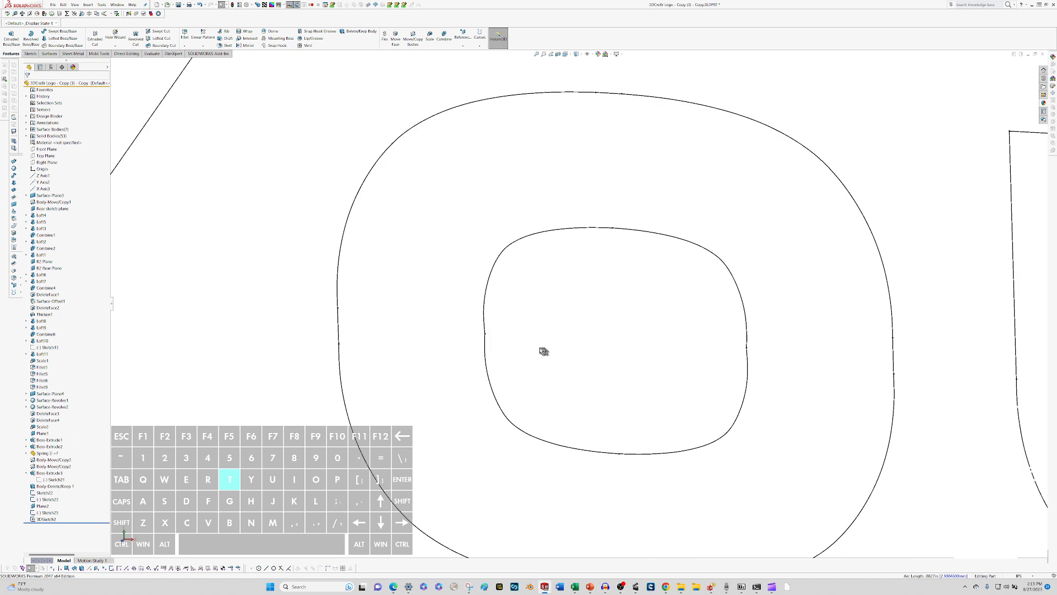
scroll(541, 351, "down", 10)
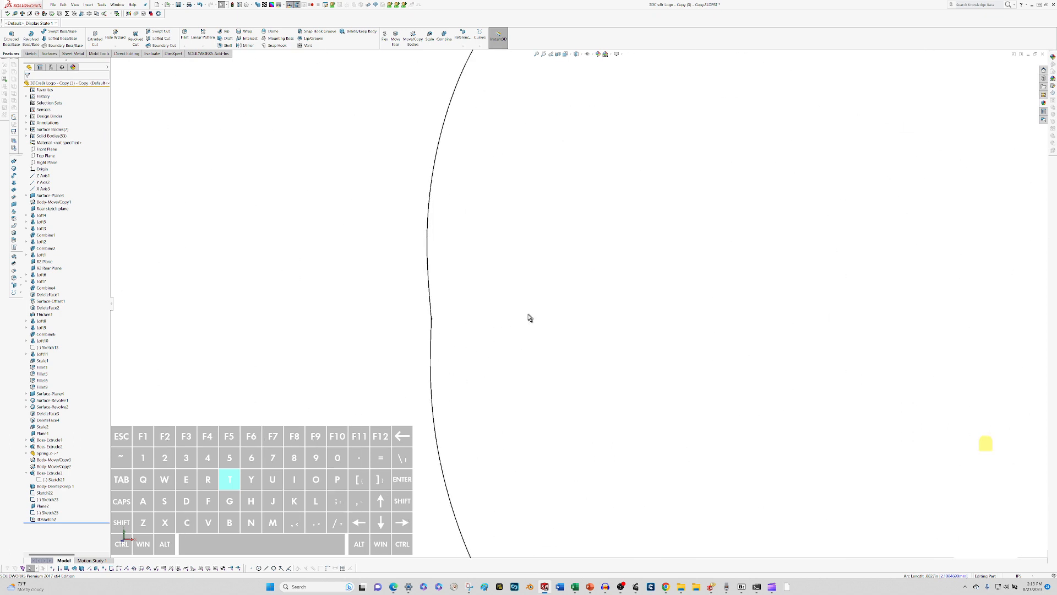
key("t")
left_click(390, 327)
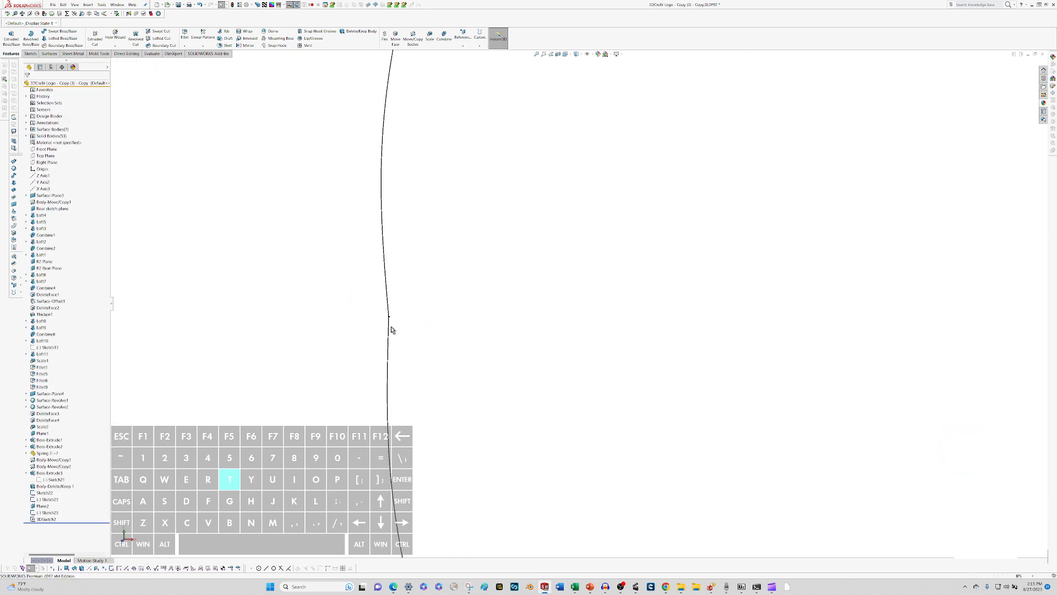
double_click(390, 327)
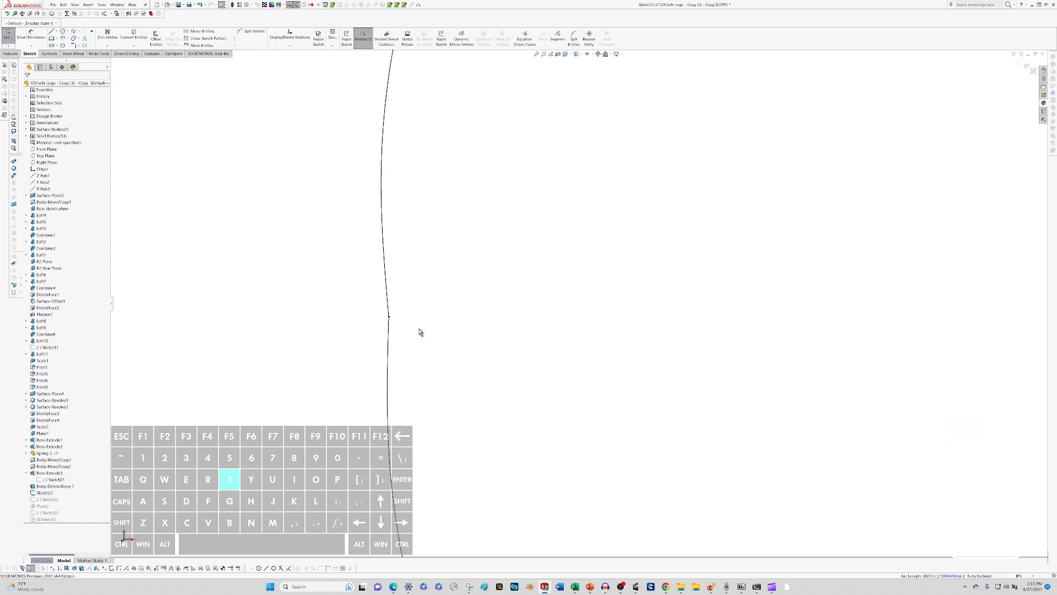
- Check how the inner contour of the "o" connects by selecting its chain, and clear the selection
scroll(420, 332, "up", 2)
scroll(597, 309, "up", 10)
scroll(694, 303, "down", 5)
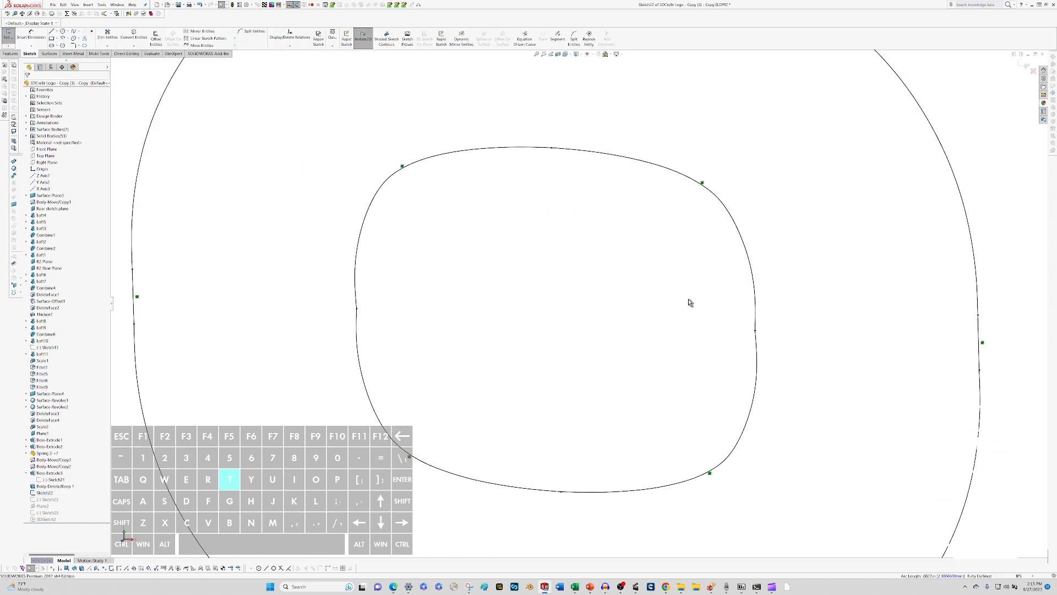
right_click(356, 269)
left_click(374, 271)
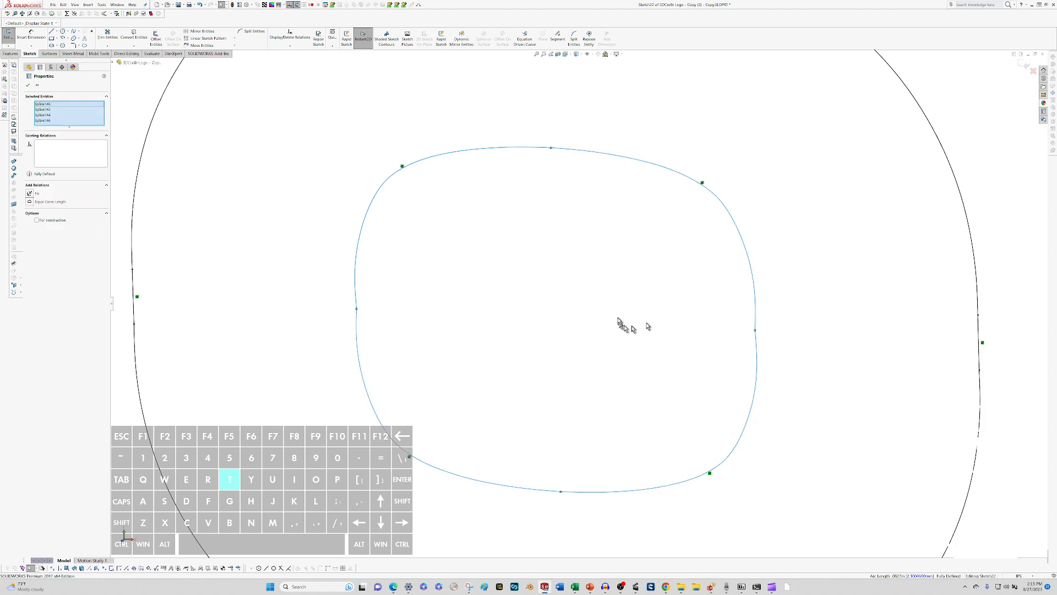
left_click(618, 320)
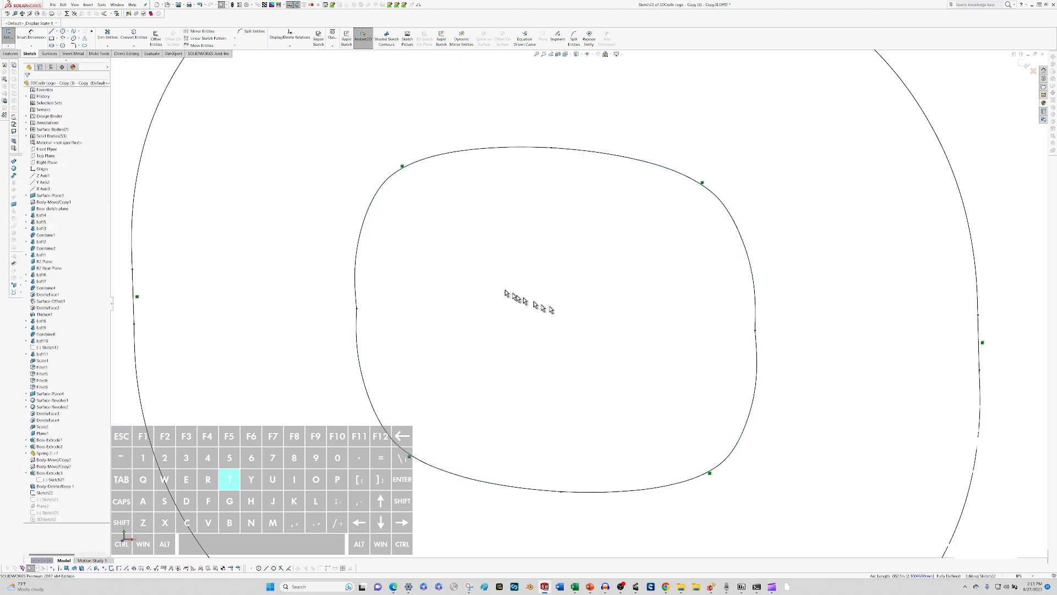
- Try deleting the inner contour's upper-left spline to test the remaining chain's connectivity, and undo the deletion
left_click(357, 256)
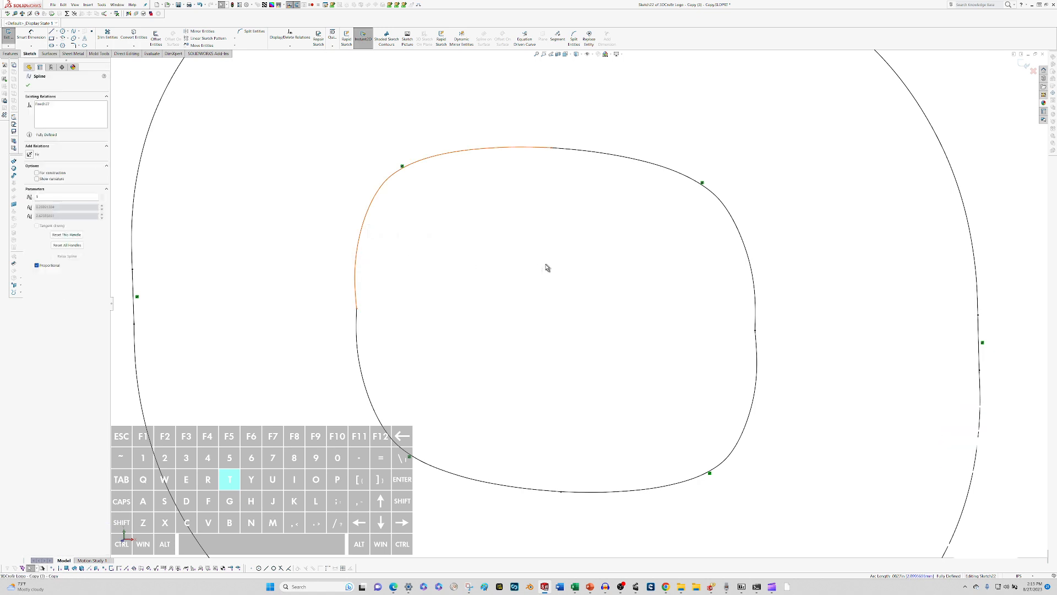
key("Delete")
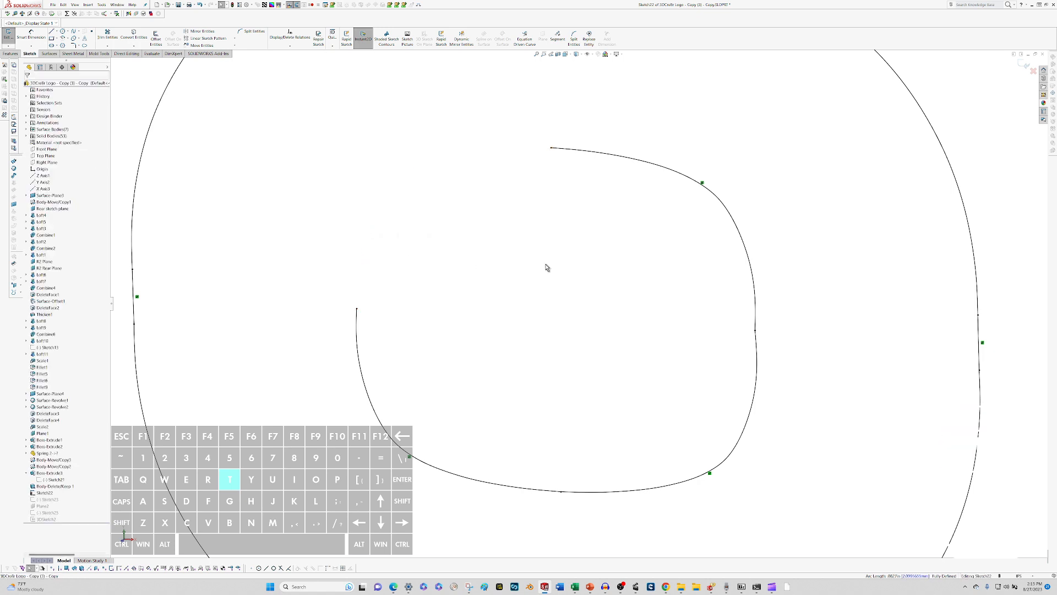
right_click(650, 493)
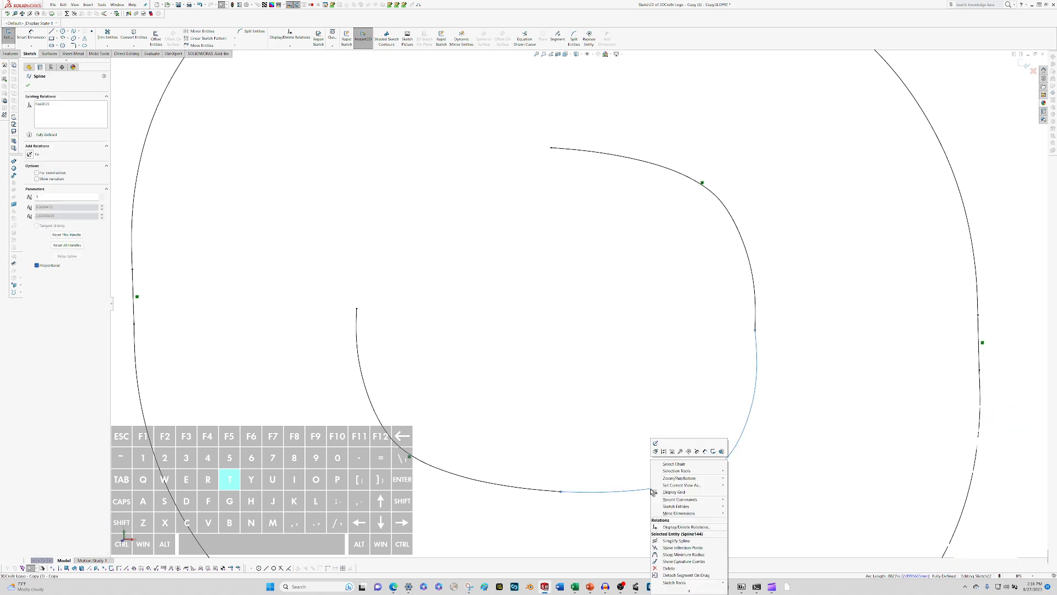
left_click(672, 464)
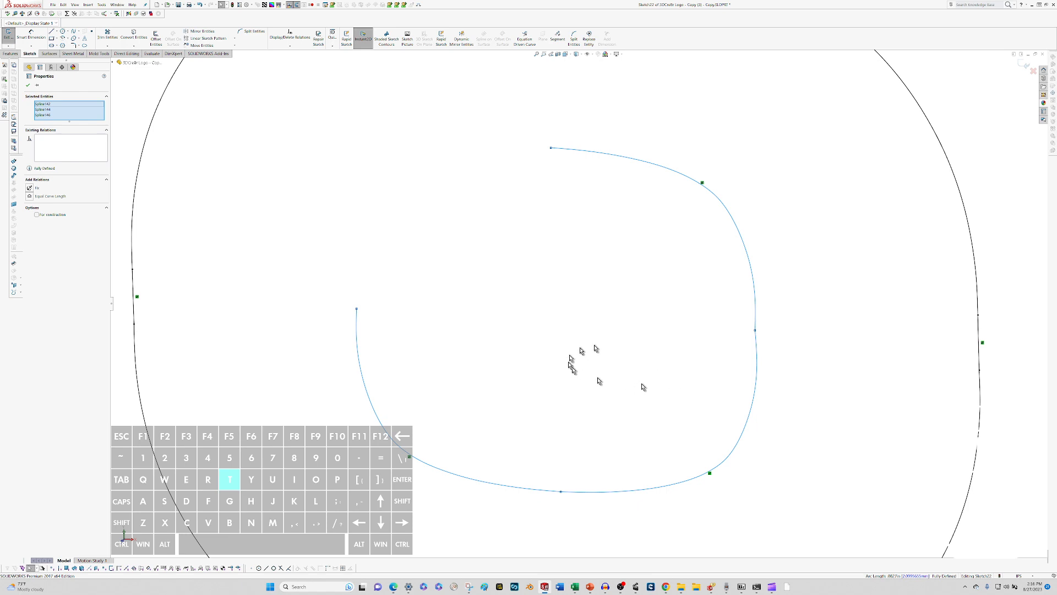
key("ctrl+z")
key("ctrl+z")
left_click(536, 256)
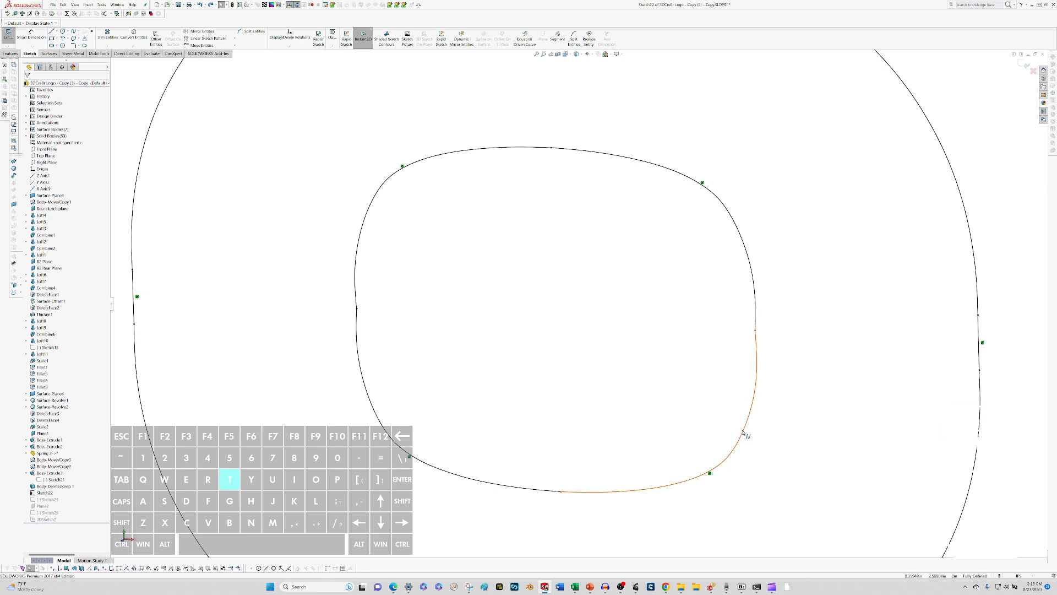
- Delete the inner contour's lower-right spline and check whether the lower-left spline offers chain selection
left_click(743, 433)
key("Delete")
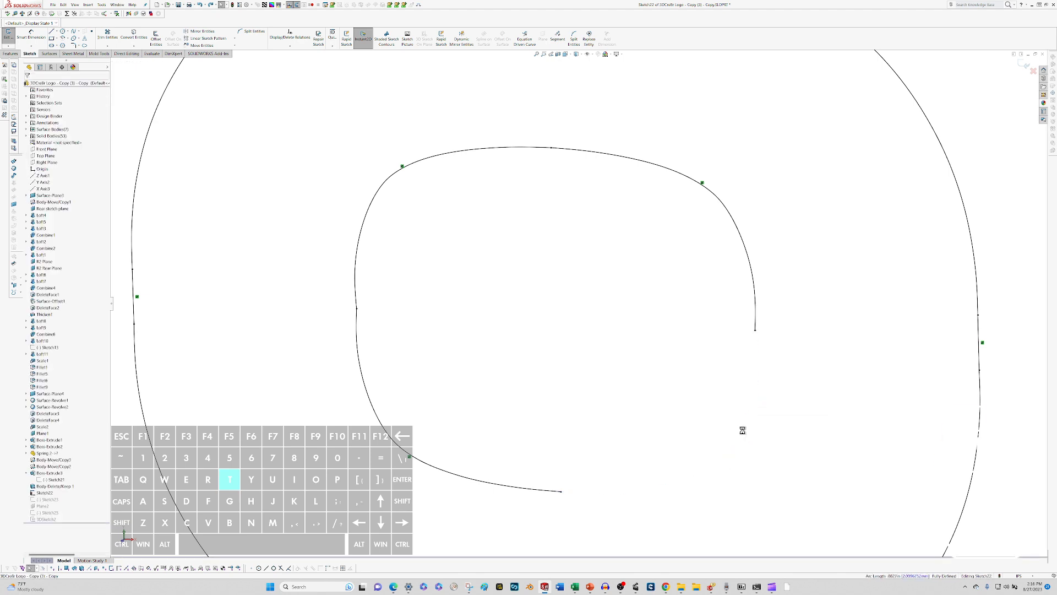
right_click(384, 430)
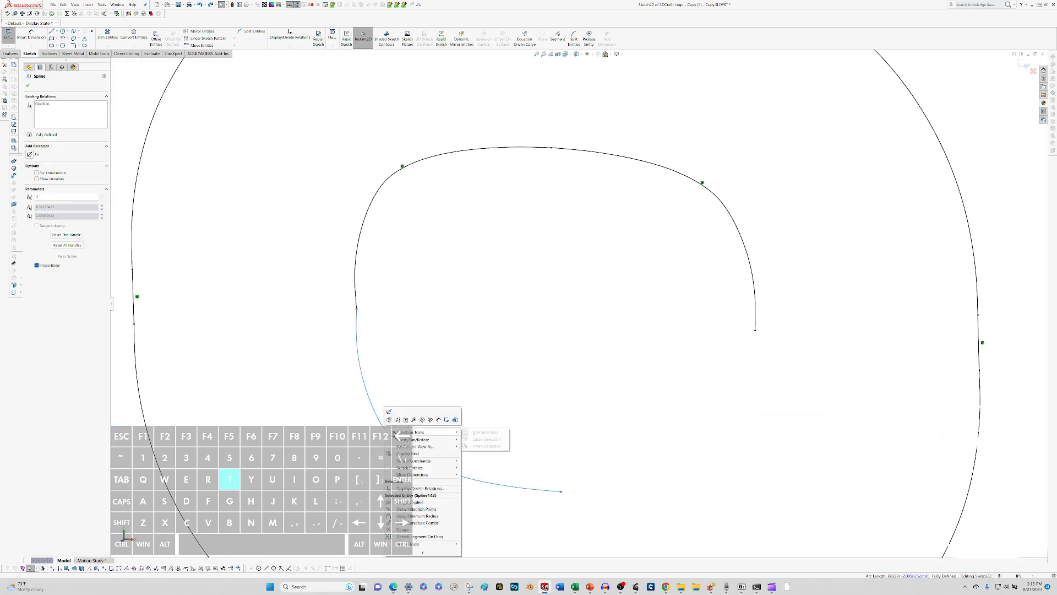
left_click(372, 363)
- Select the chain from the upper-left spline, clear it, and examine the joint between the upper-left and lower-left splines
right_click(355, 288)
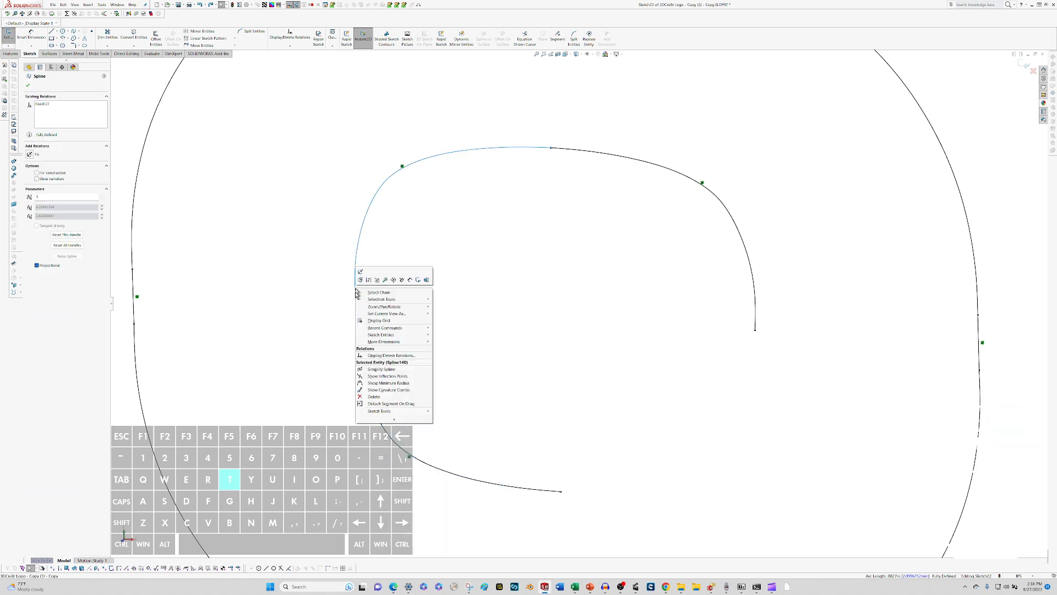
key("Escape")
right_click(356, 284)
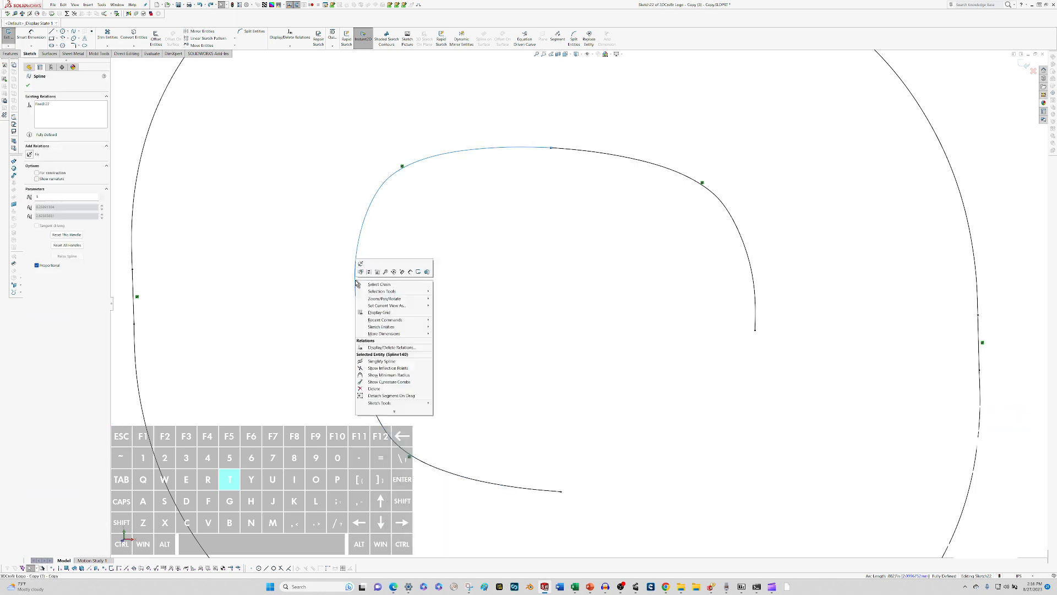
left_click(367, 288)
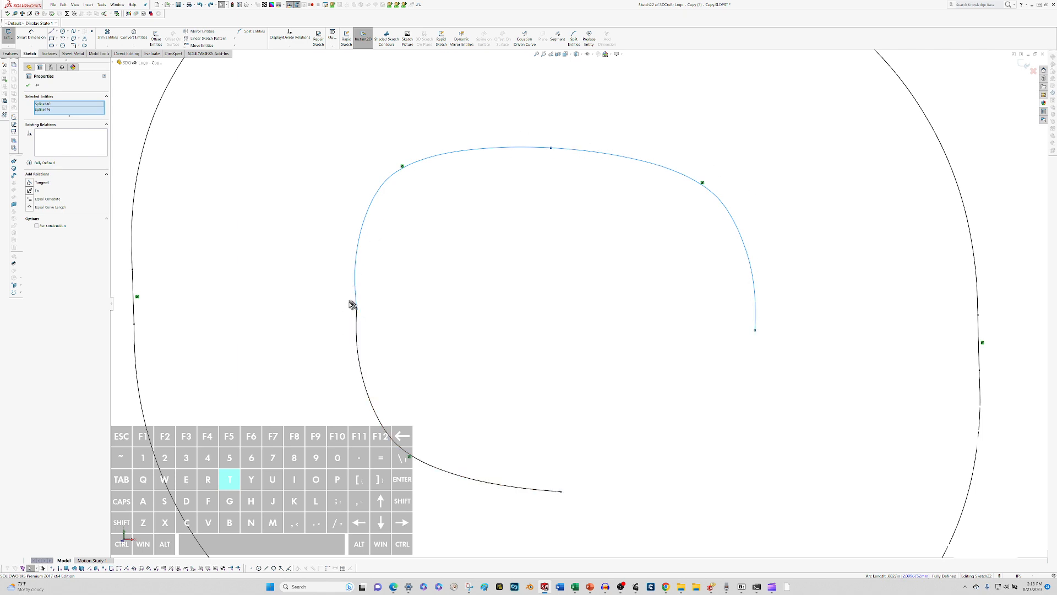
left_click(502, 297)
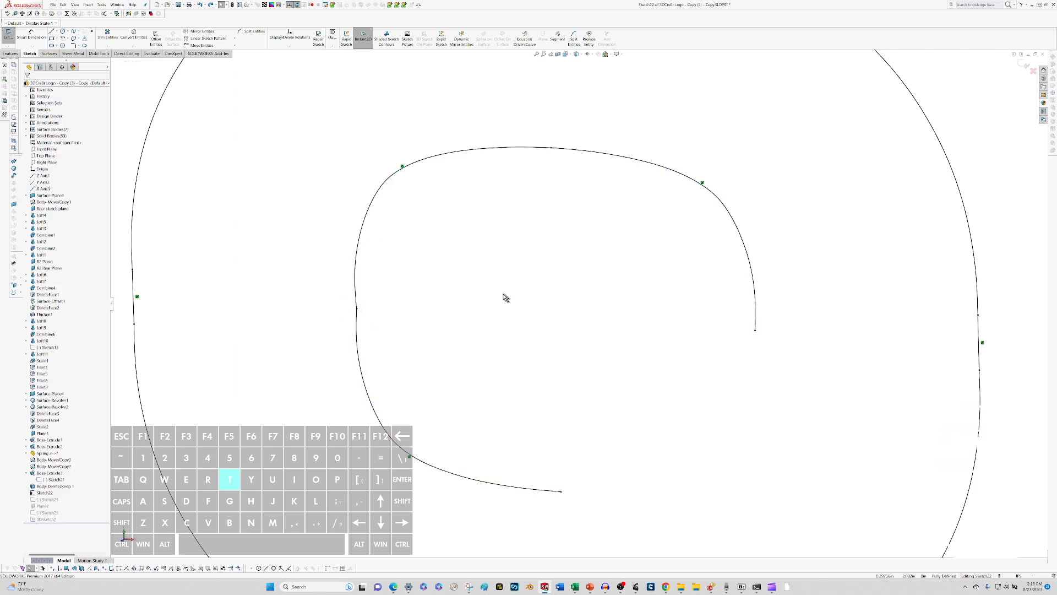
key("ctrl")
key("Escape")
scroll(346, 307, "down", 5)
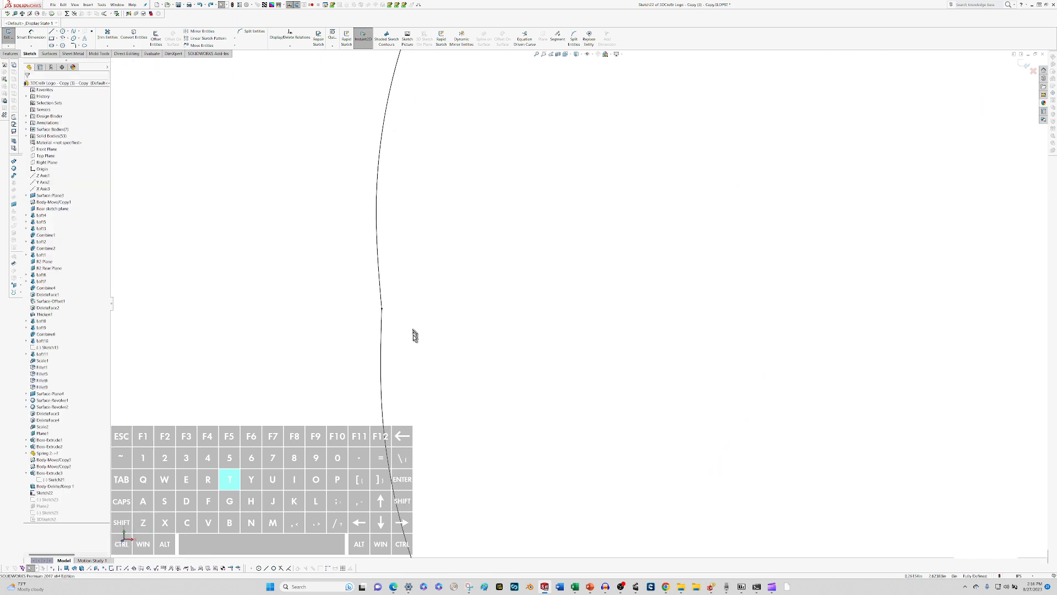
- Sketch a small circle around the joint between the upper-left and lower-left splines of the inner "o" contour
key("c")
left_click(398, 313)
left_click(348, 295)
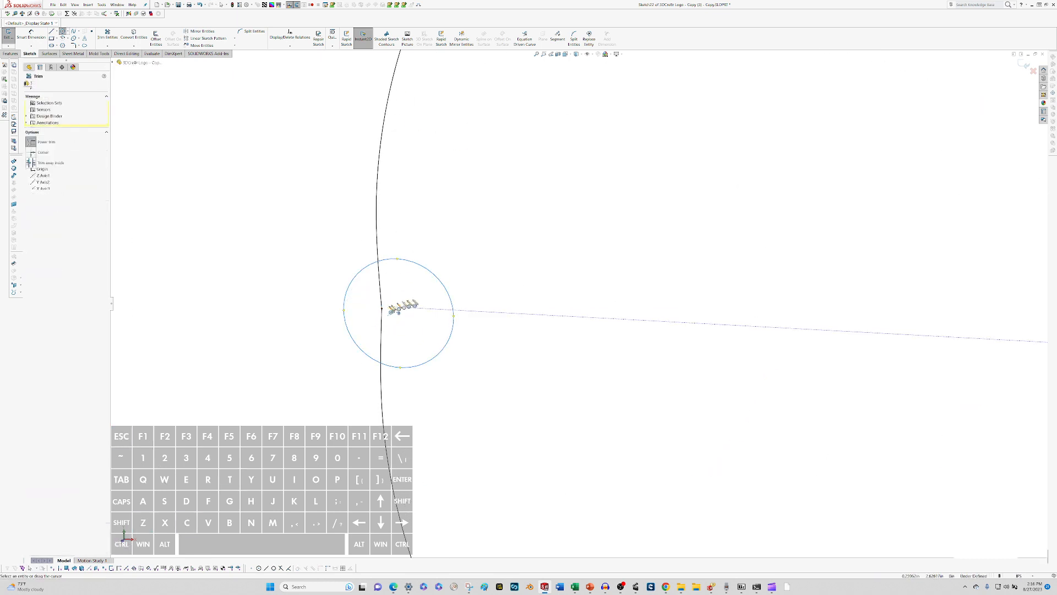
- Try trimming away the circle and the contour inside it, merge the two open spline endpoints, and undo these changes
key("t")
mouse_move(413, 296)
left_mouse_down()
mouse_move(379, 320)
mouse_move(406, 325)
mouse_move(465, 303)
mouse_move(243, 305)
left_mouse_up()
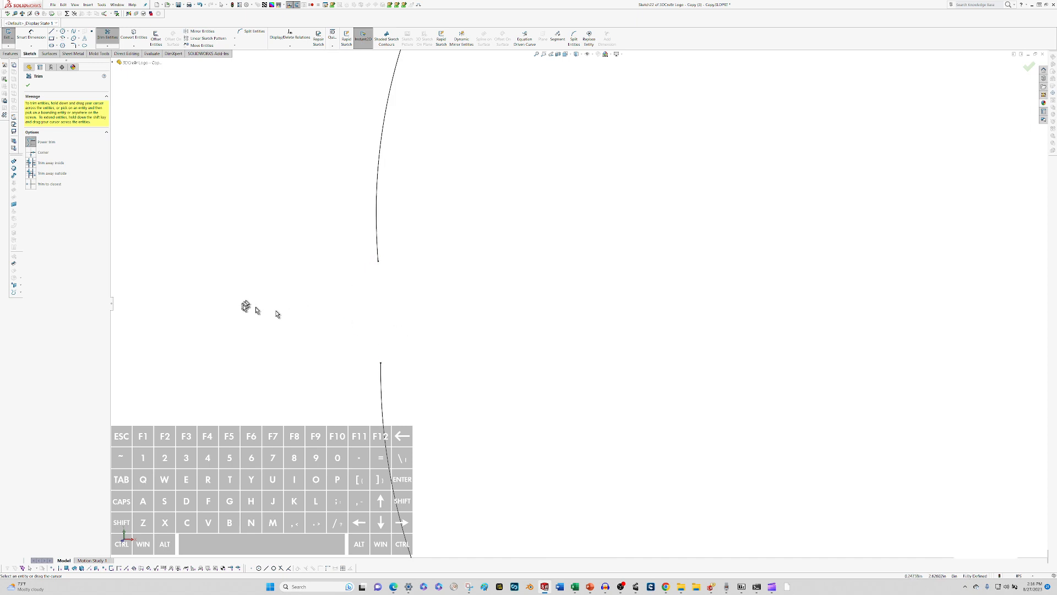
scroll(478, 359, "up", 3)
key("Escape")
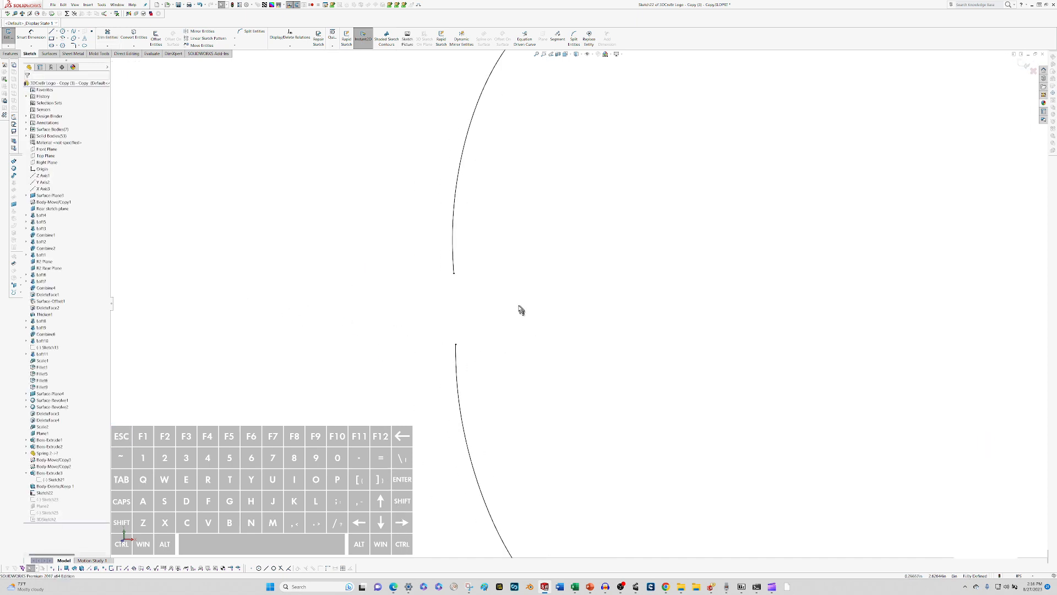
left_click(456, 345)
left_click(454, 274, "ctrl")
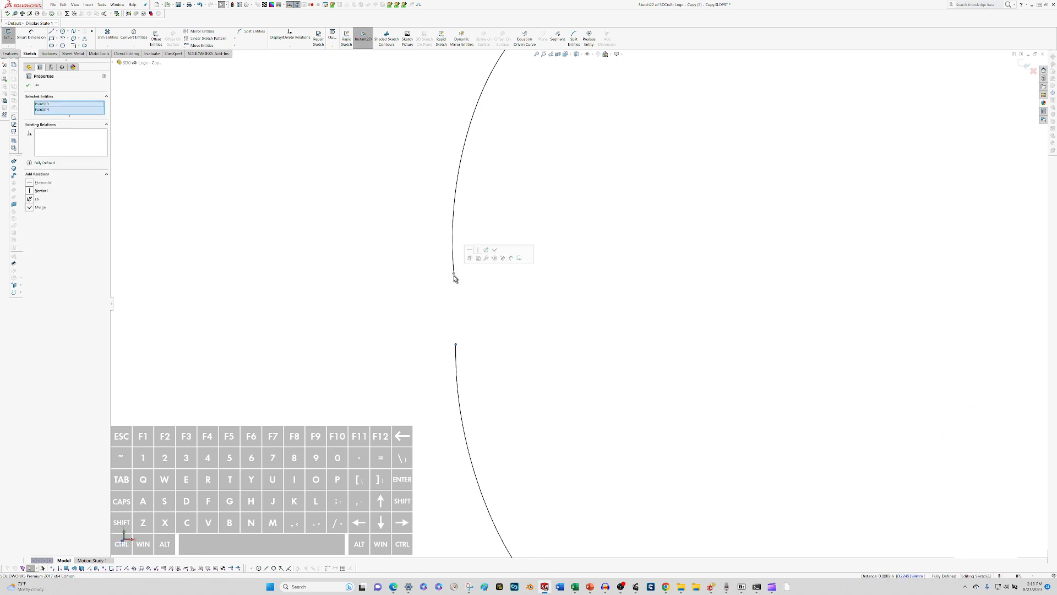
left_click(495, 252)
key("Escape")
key("Escape")
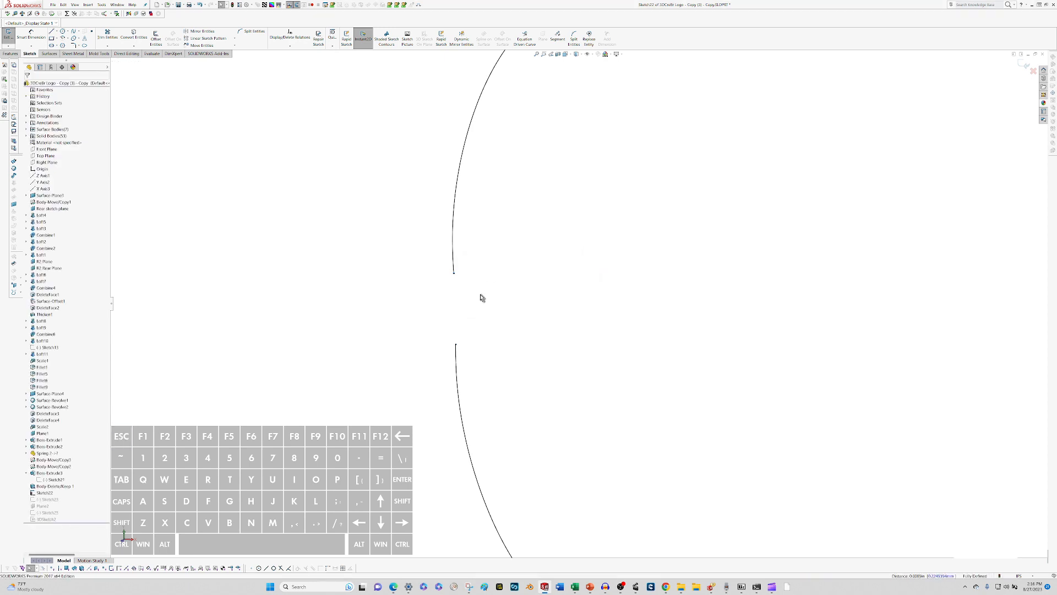
key("ctrl+z")
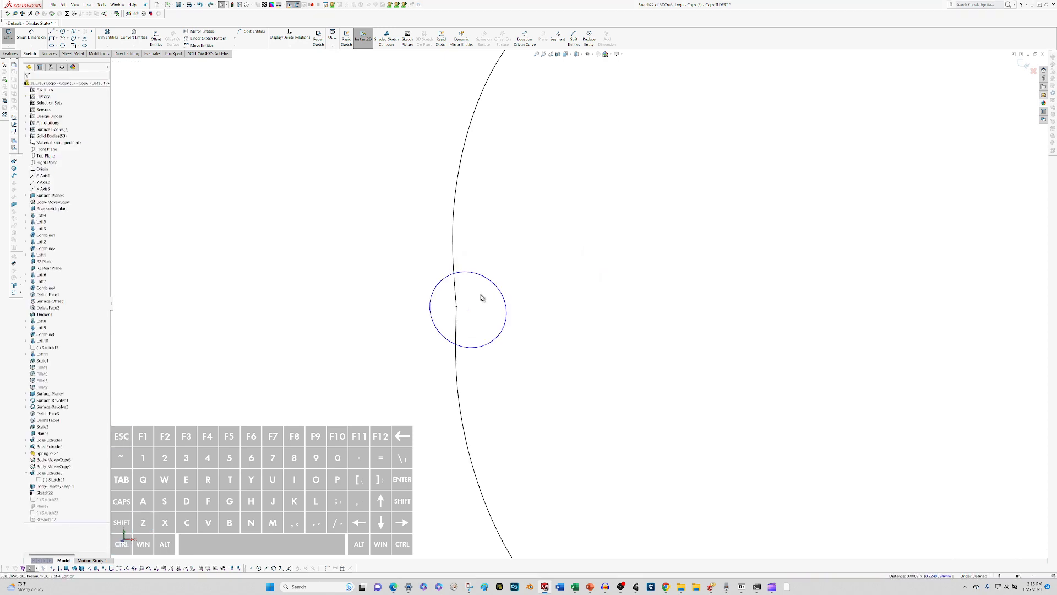
- Trim away the circle around the spline joint and exit the sketch
key("ctrl+shift+t")
left_click(457, 300)
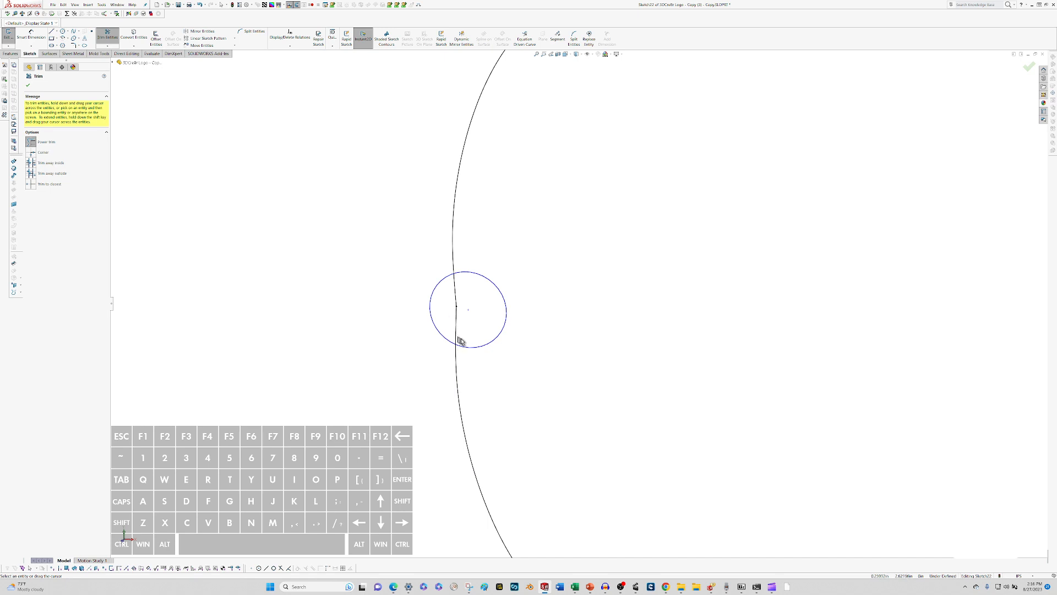
left_click_drag(461, 335, 493, 354)
left_click_drag(436, 312, 410, 281)
key("r")
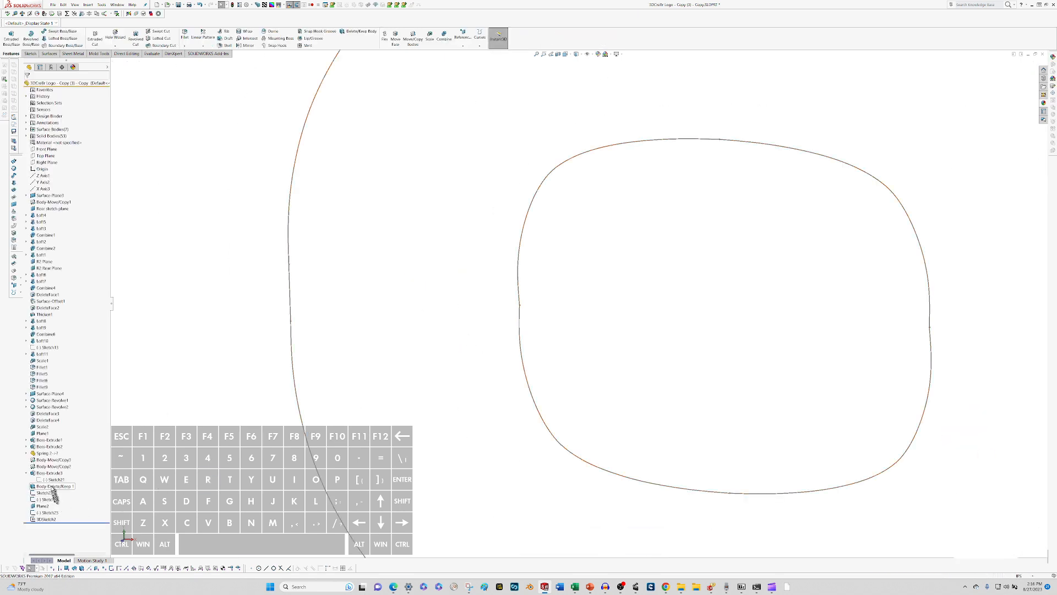
- Test the inner contours of both "o" letters and the "a" in "Thank You For" as extrude regions, and cancel the extrude
left_click(48, 492)
key("x")
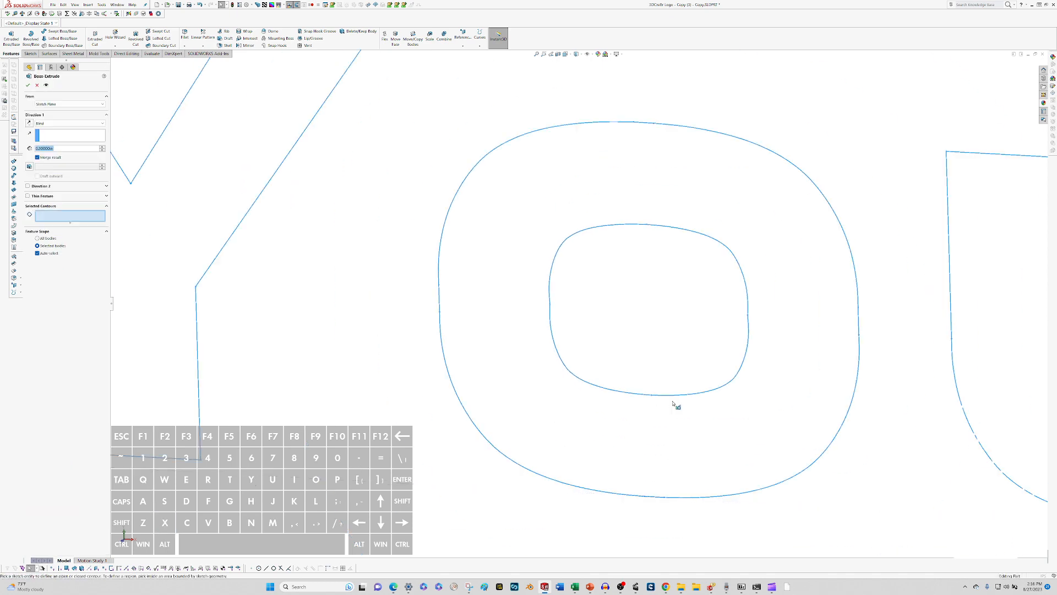
left_click(654, 395)
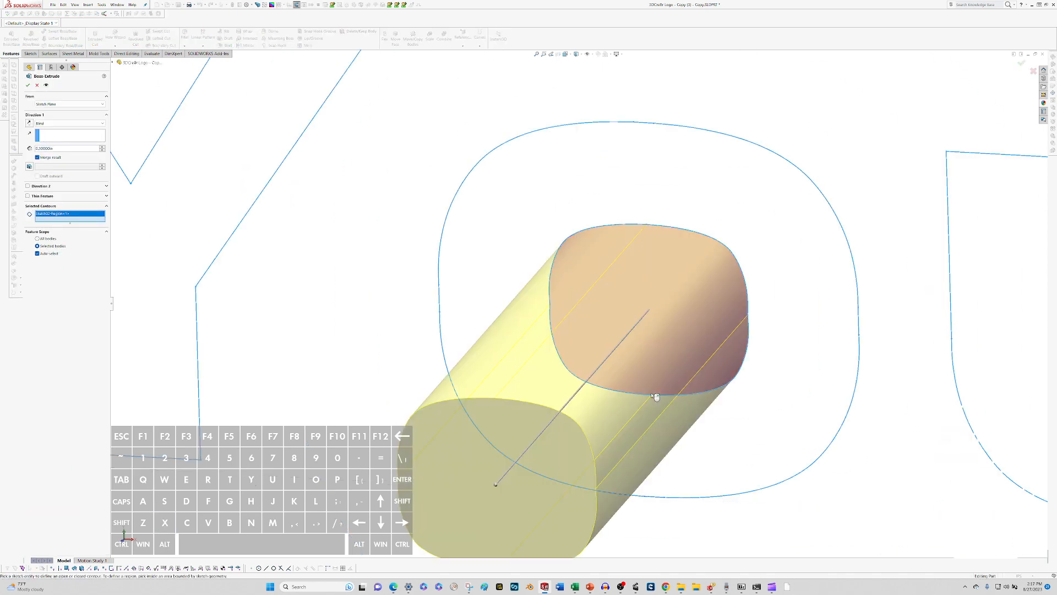
left_click(654, 395)
scroll(658, 396, "up", 10)
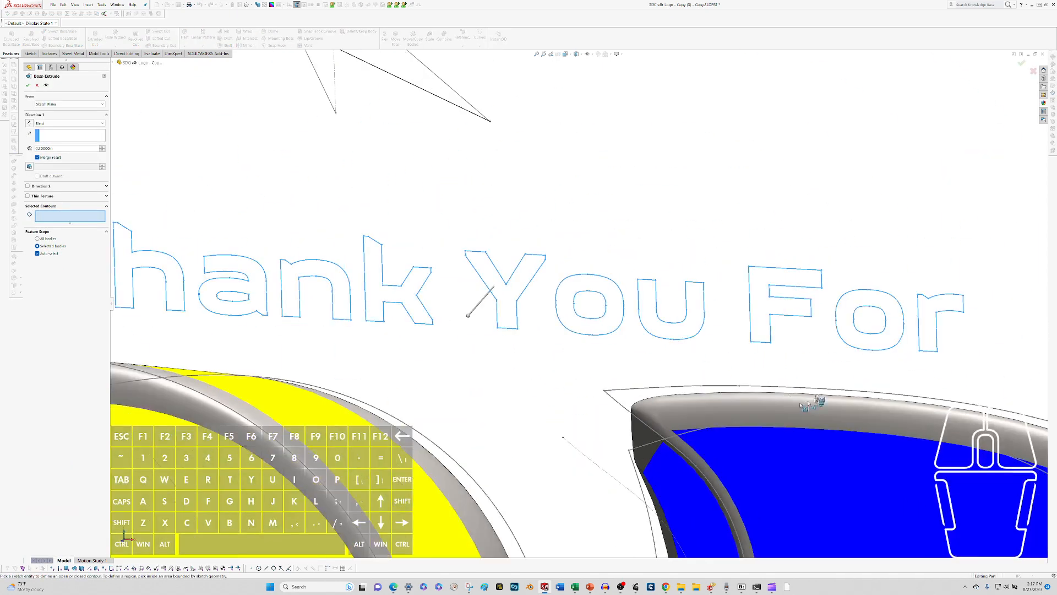
left_click(750, 312)
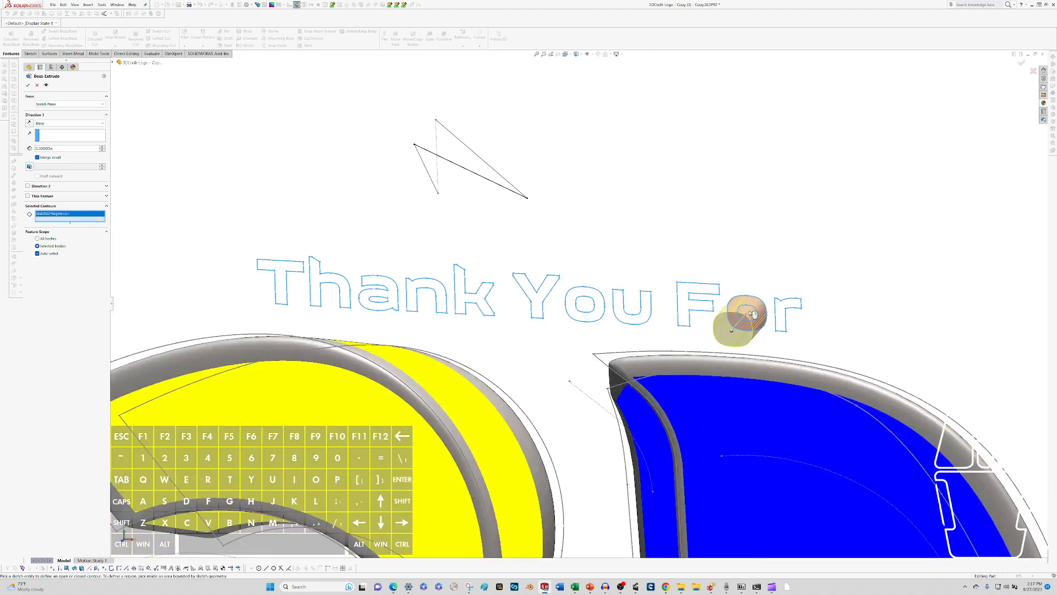
left_click(749, 311)
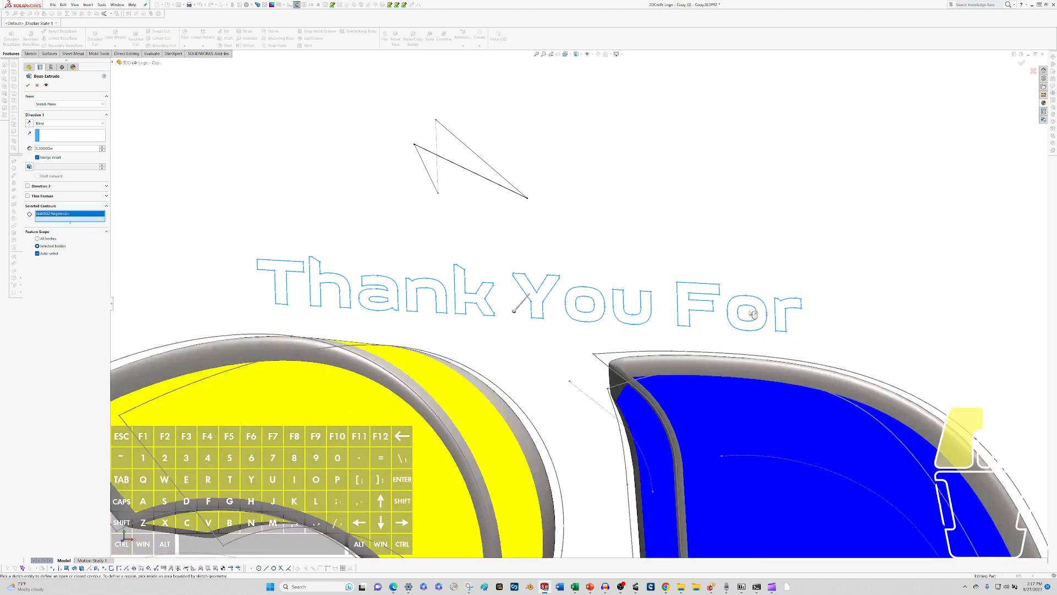
left_click(378, 301)
left_click(377, 301)
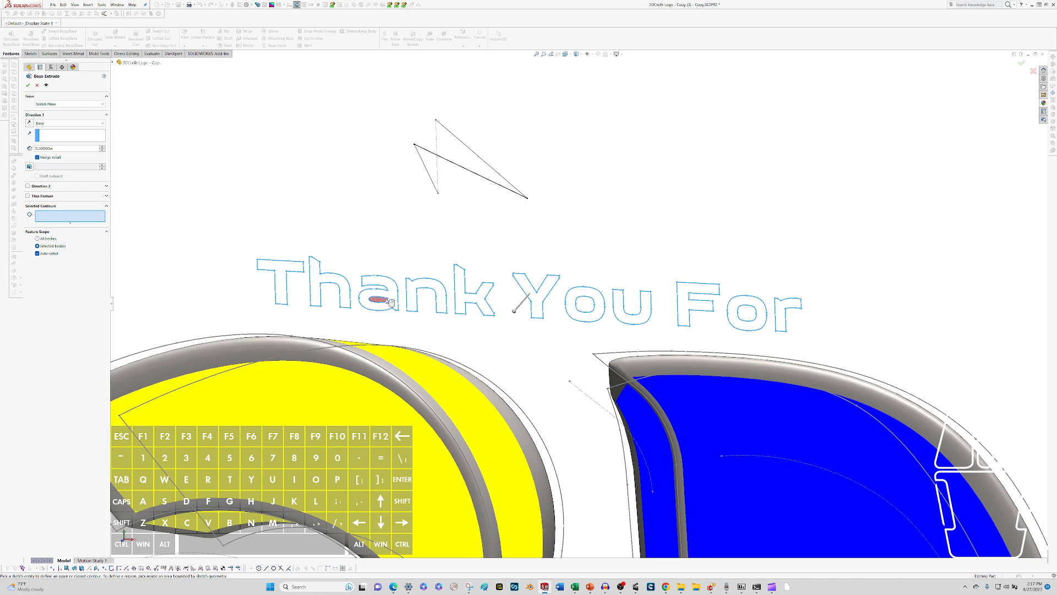
key("Escape")
scroll(732, 309, "down", 10)
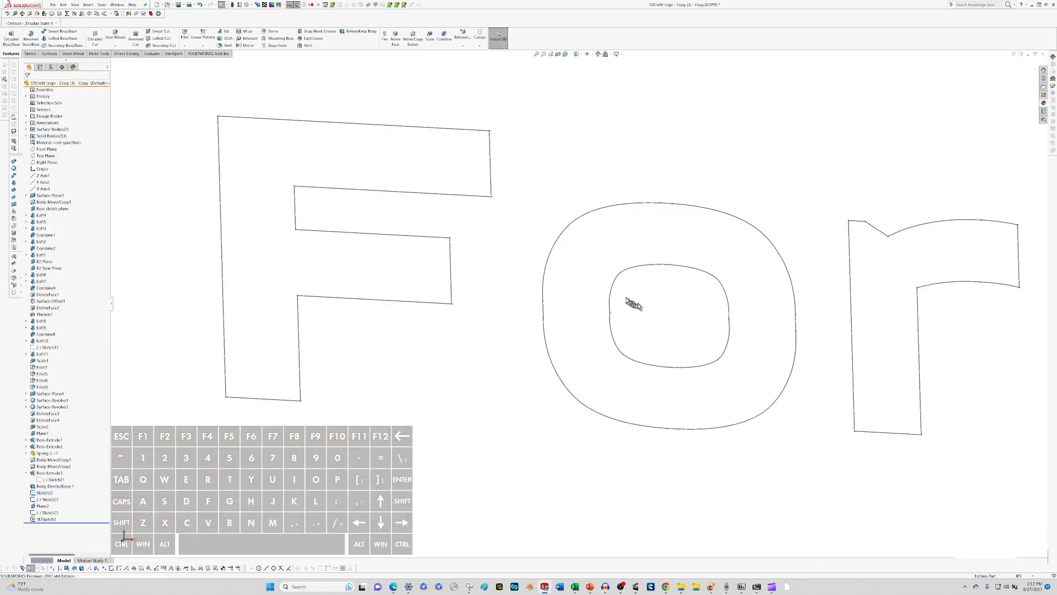
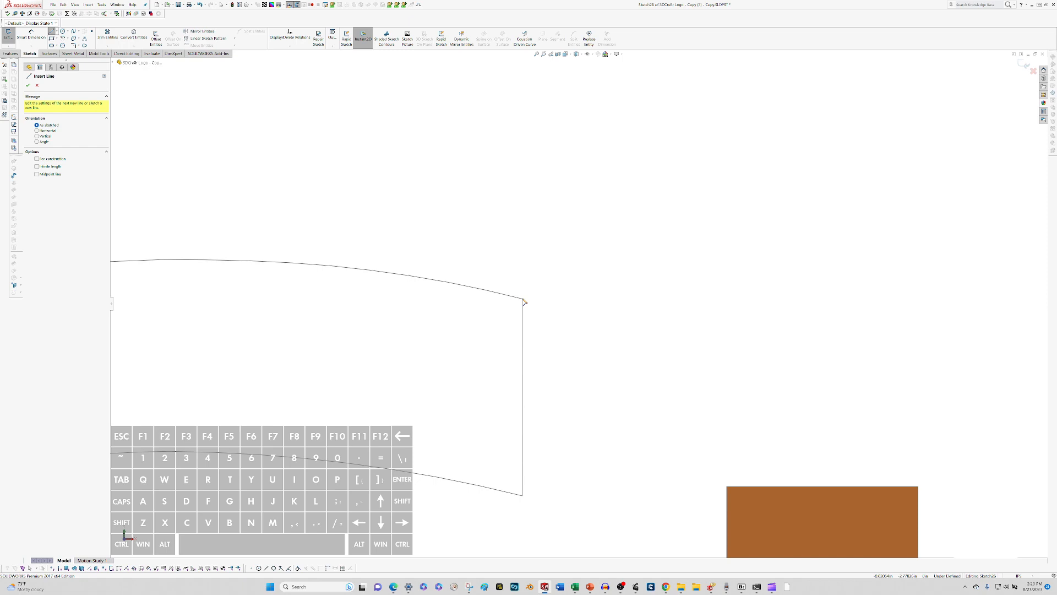
- Trace the two straight vertical ends of the capital "S" in "Subs" with lines, and save the part
left_click(523, 300)
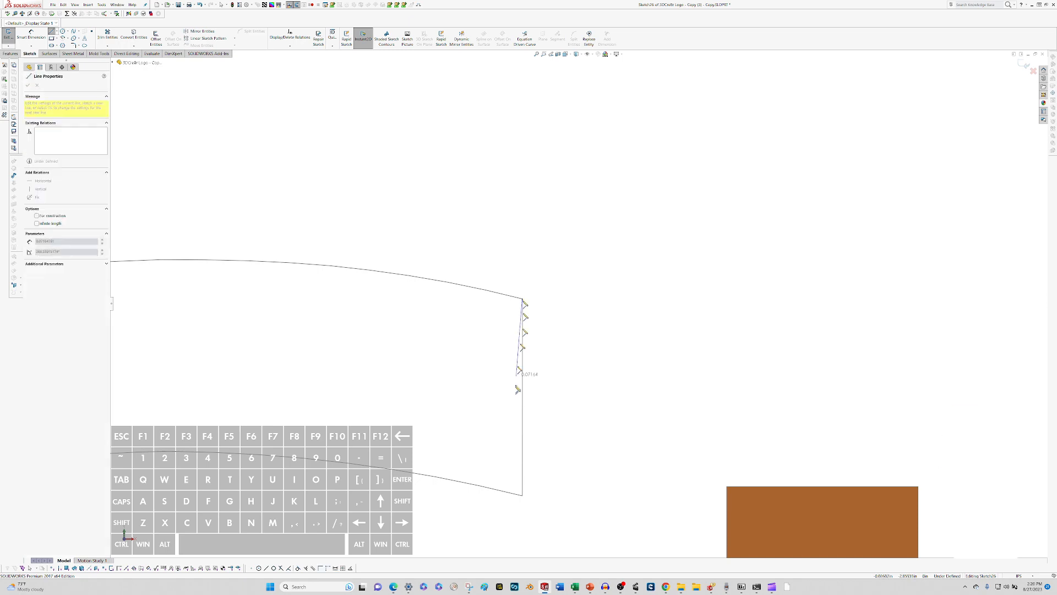
left_click(523, 498)
scroll(523, 496, "up", 5)
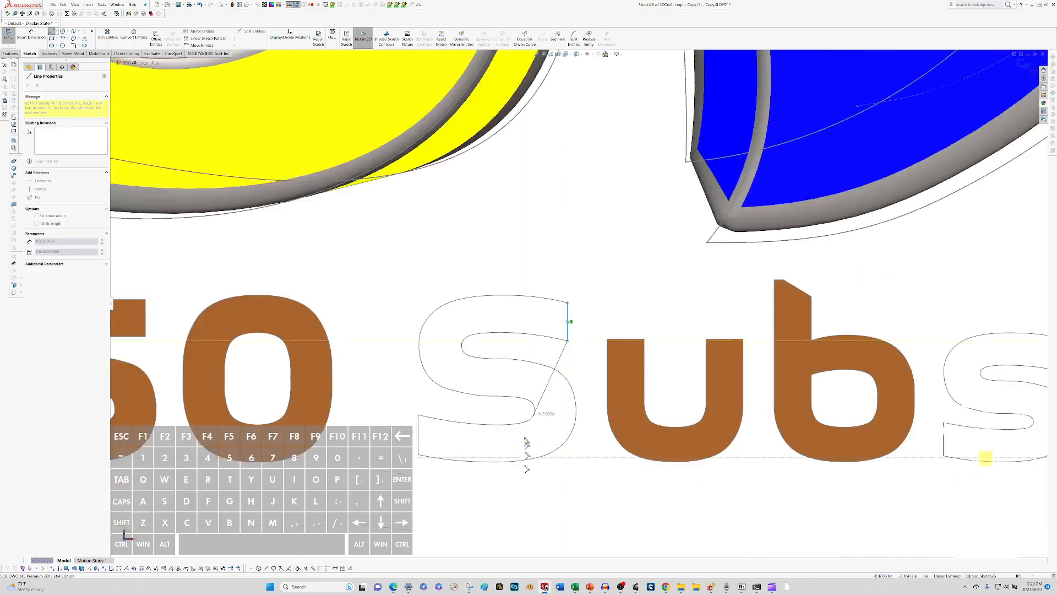
key("Escape")
scroll(443, 446, "down", 5)
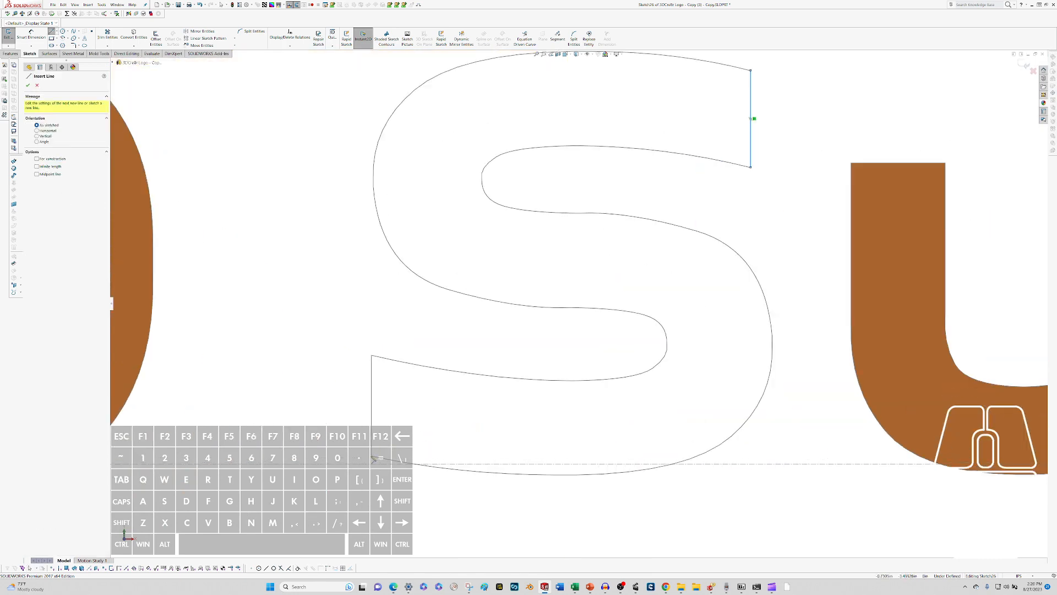
left_click(372, 458)
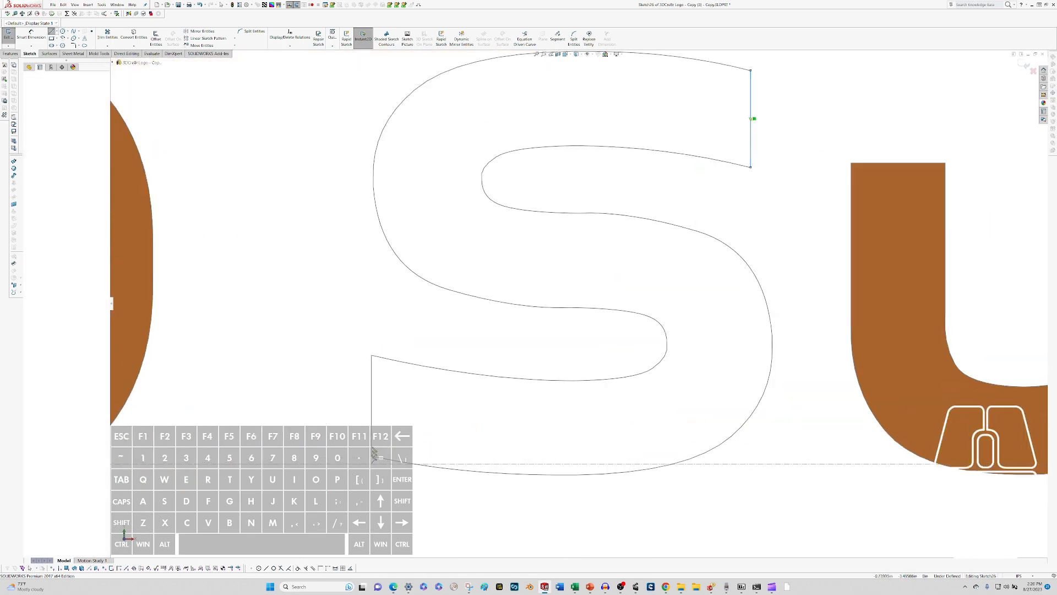
left_click(373, 356)
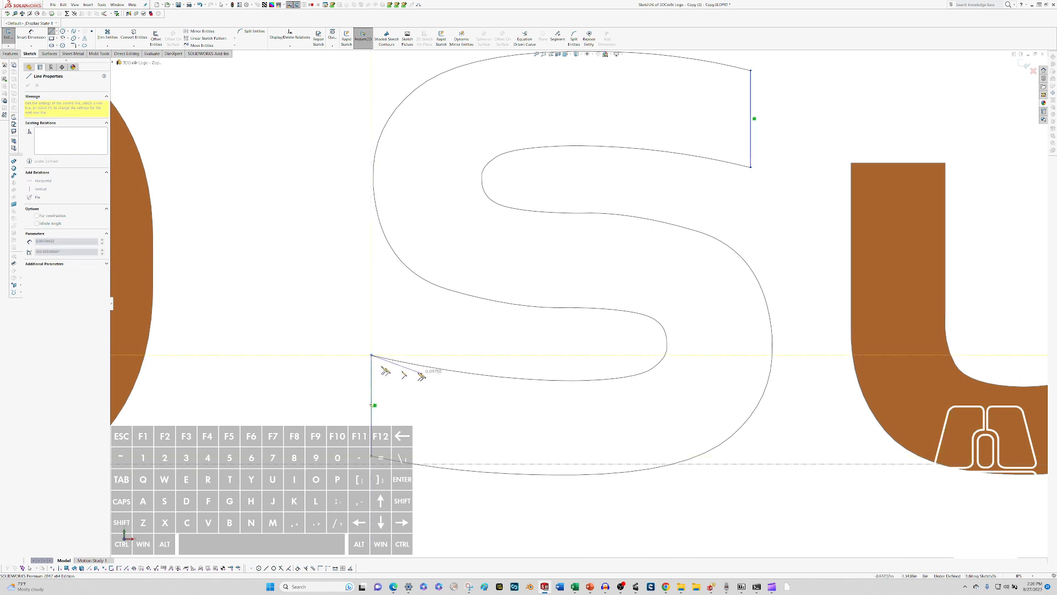
key("Escape")
key("Escape")
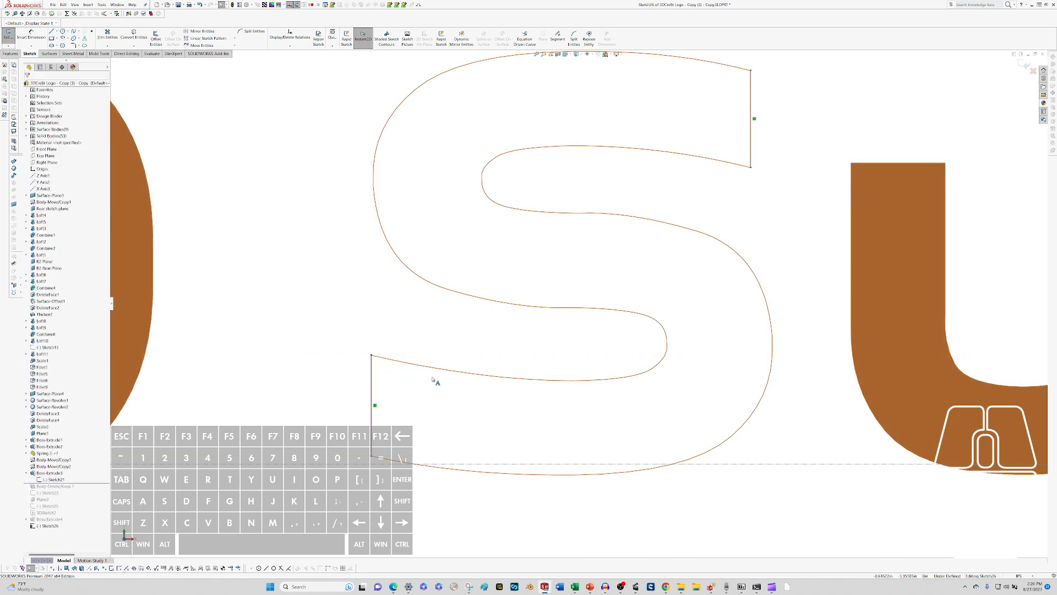
key("ctrl+s")
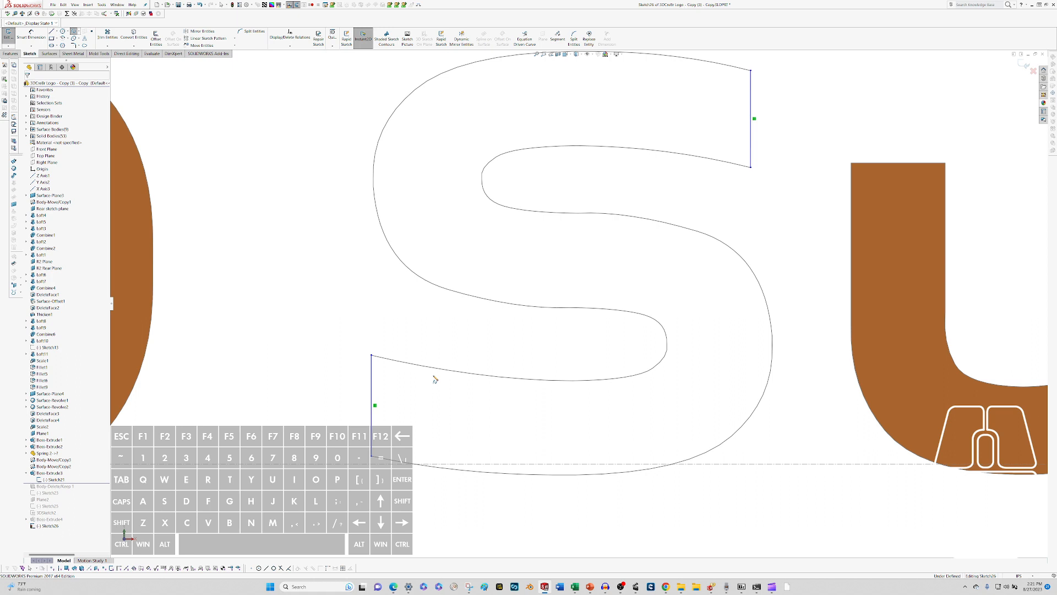
- Try tracing the "S" with one spline from its lower-left end around the lower inner curve to its left side, and delete it
left_click(372, 356)
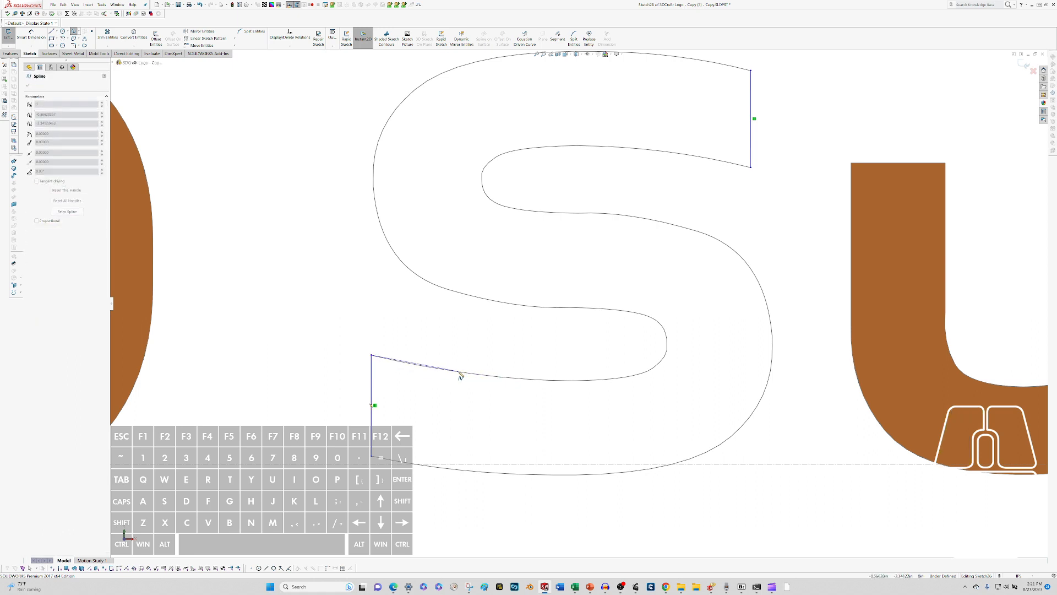
left_click(560, 380)
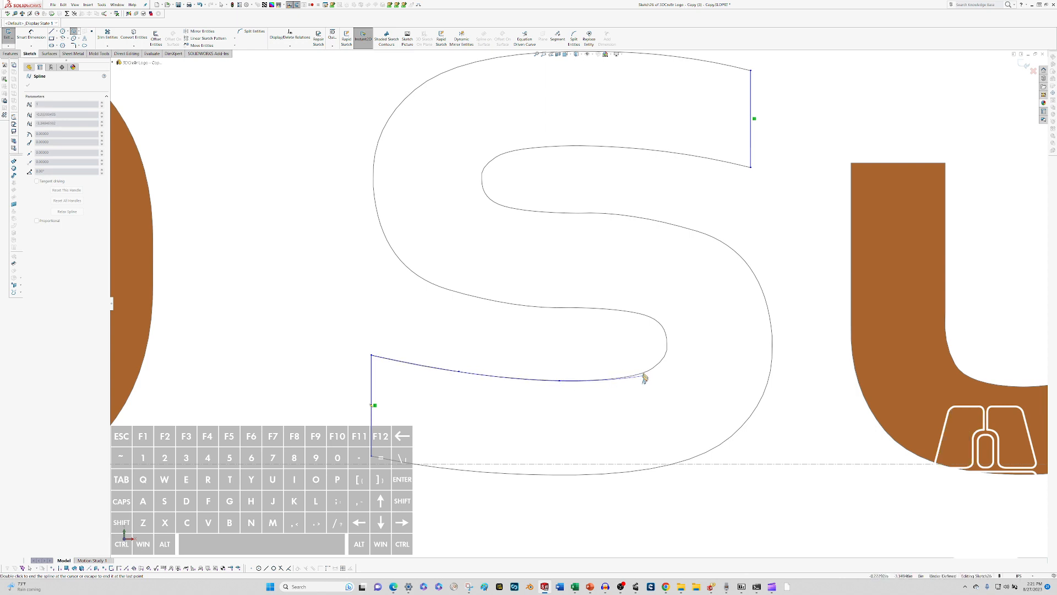
left_click(640, 375)
left_click(662, 360)
left_click(666, 341)
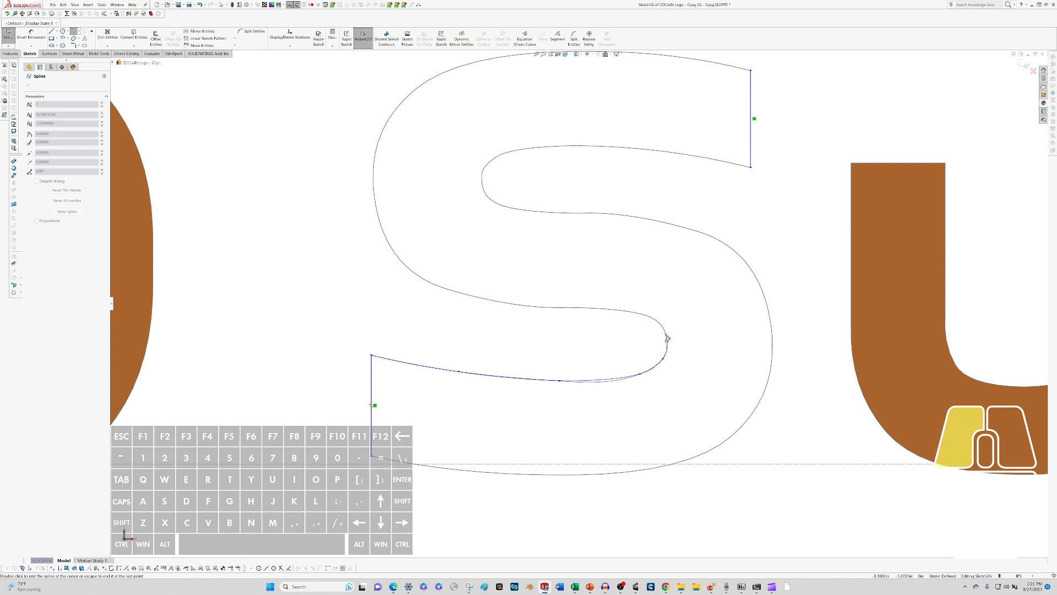
left_click(633, 312)
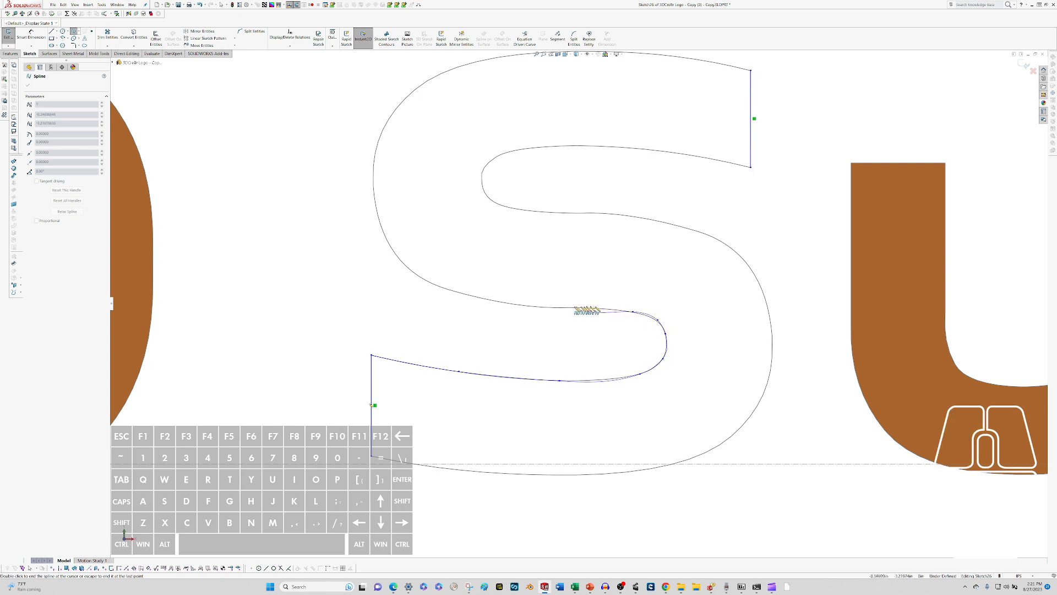
left_click(576, 306)
left_click(512, 304)
left_click(429, 281)
left_click(384, 238)
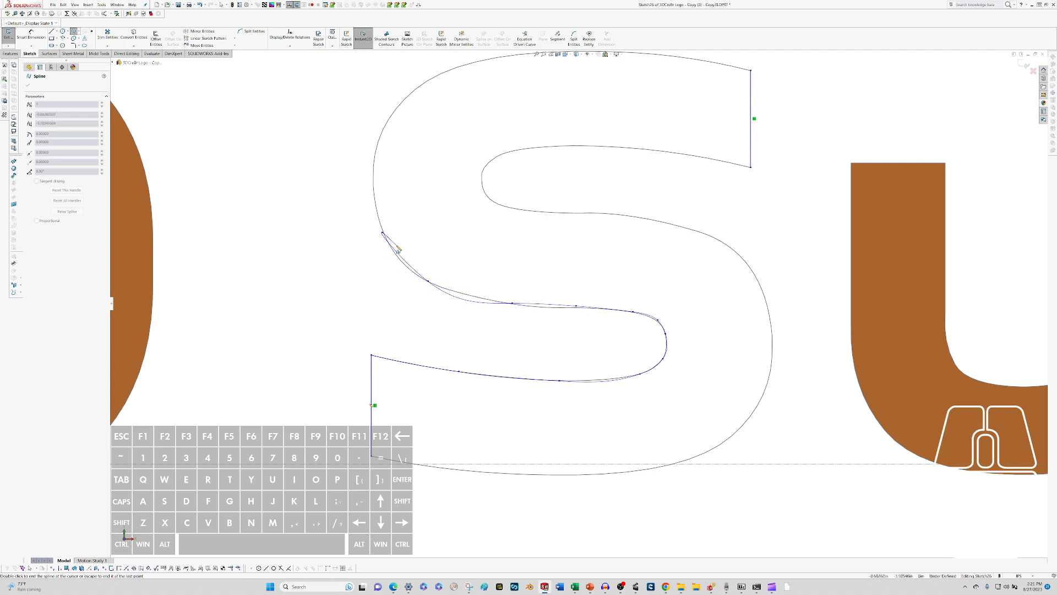
key("Escape")
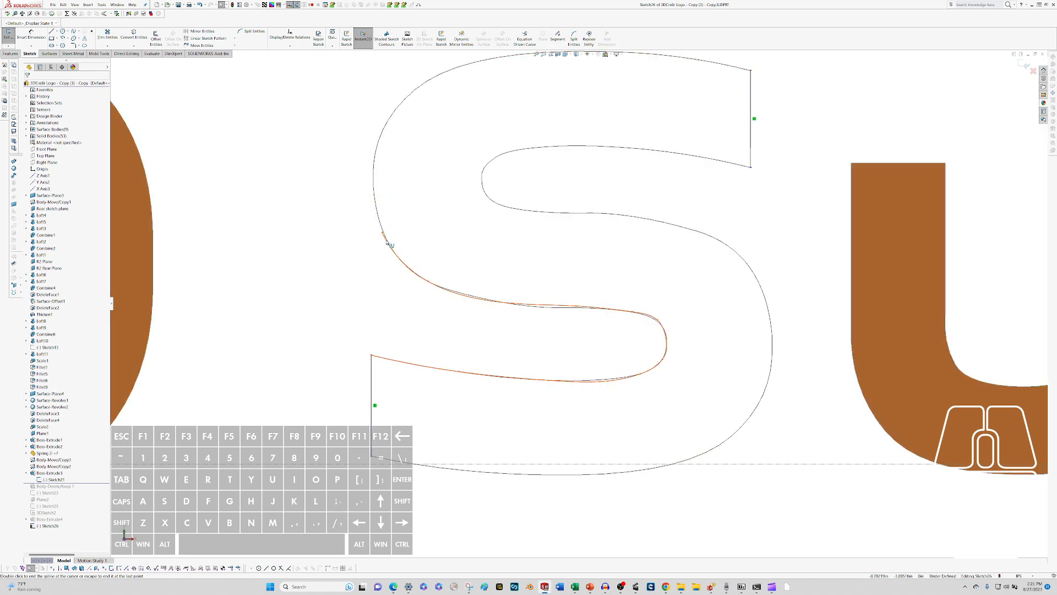
left_click(388, 242)
key("Delete")
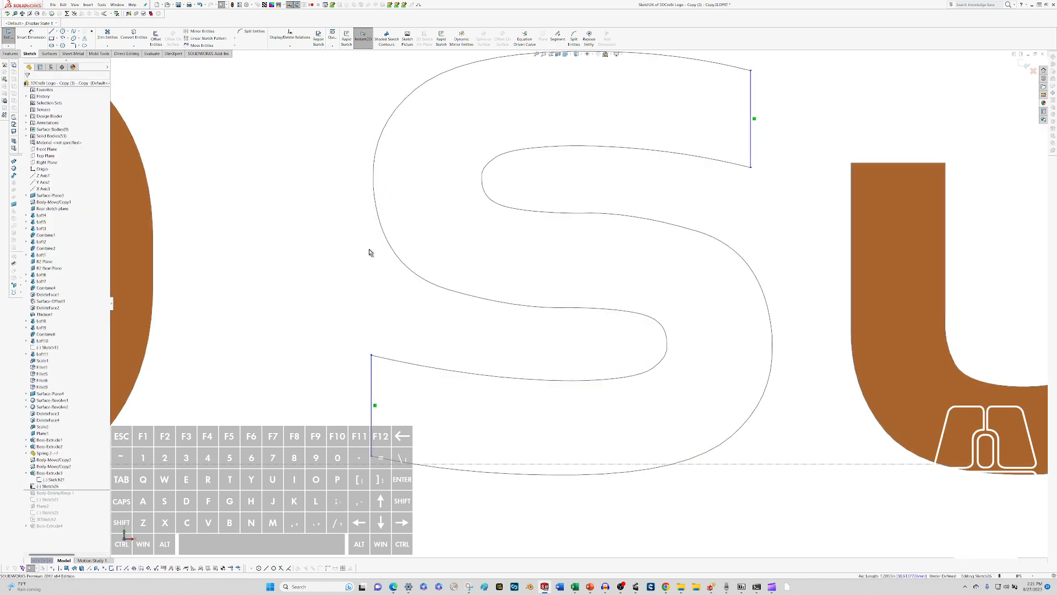
- Trace one spline along the "S" from the left line's upper end around the lower inner curve, left side and top to the right line's upper end
scroll(373, 270, "up", 2)
scroll(791, 180, "down", 1)
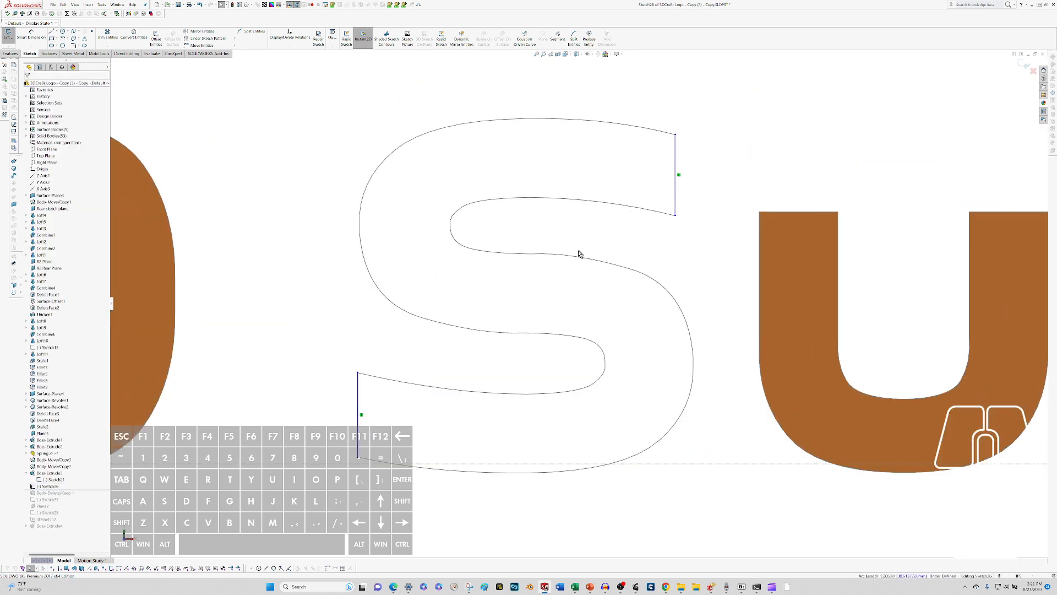
key("s")
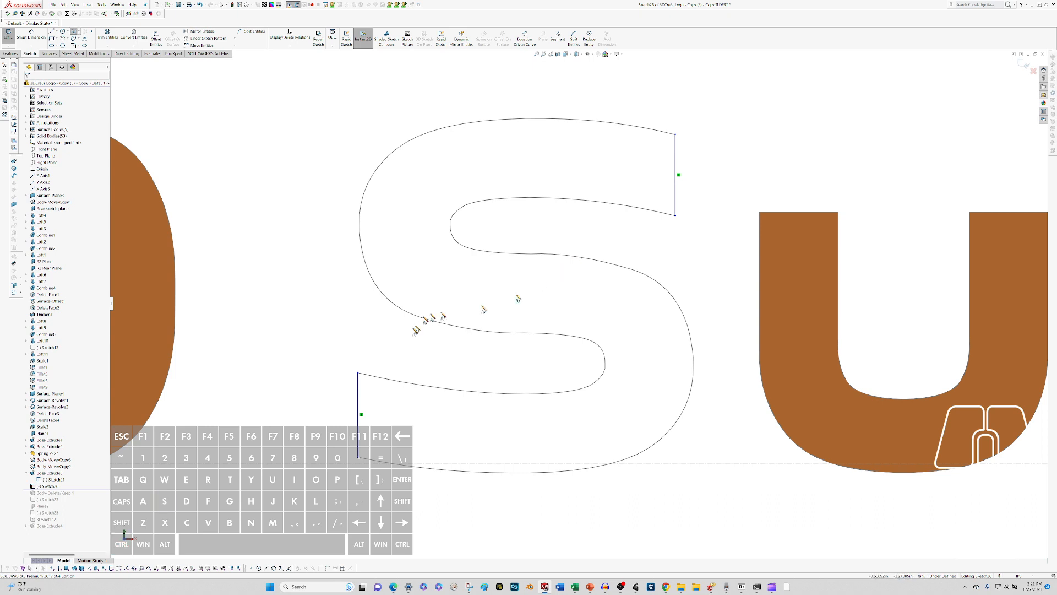
left_click(358, 374)
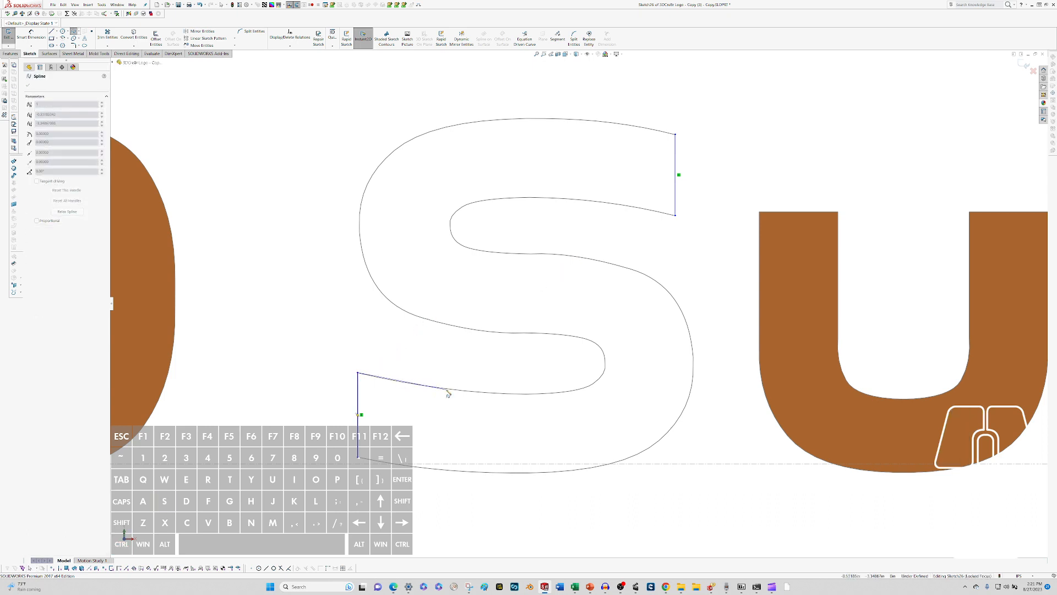
left_click(446, 389)
left_click(572, 392)
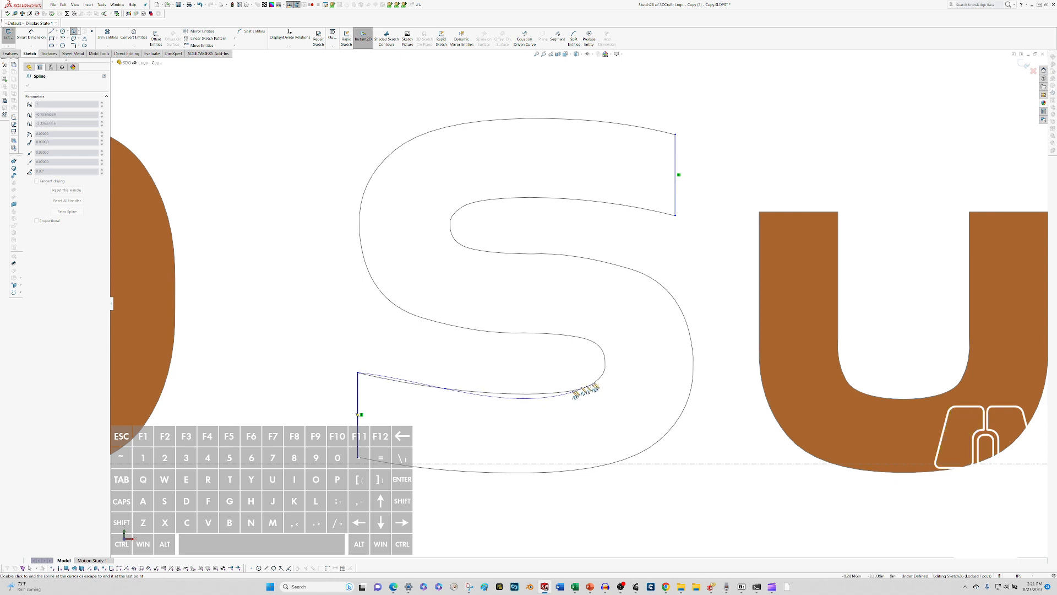
left_click(601, 382)
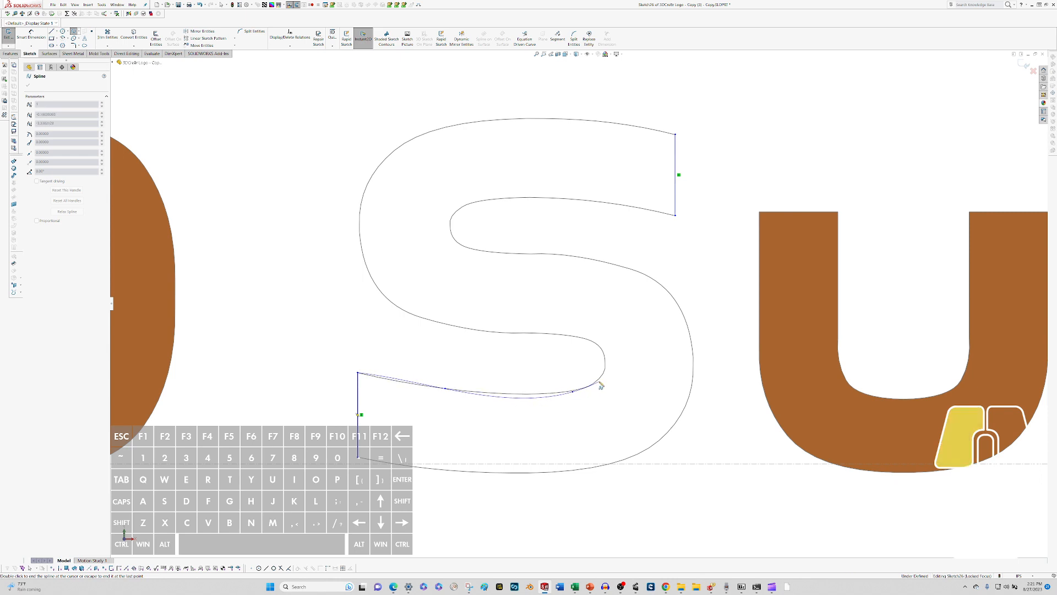
left_click(599, 344)
left_click(578, 337)
left_click(528, 331)
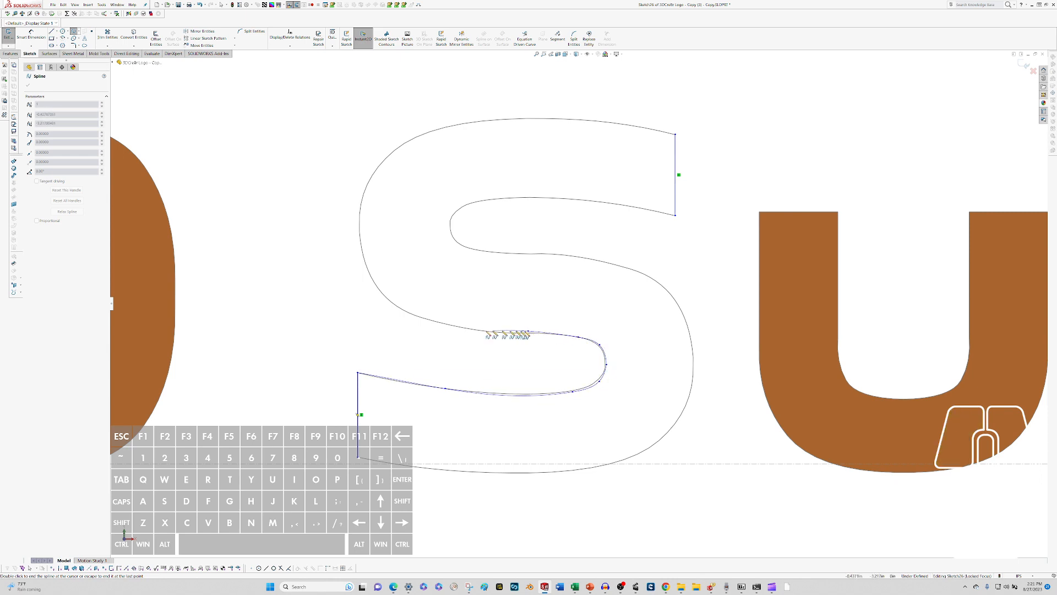
left_click(436, 324)
left_click(374, 280)
left_click(361, 204)
left_click(416, 134)
left_click(523, 117)
left_click(628, 123)
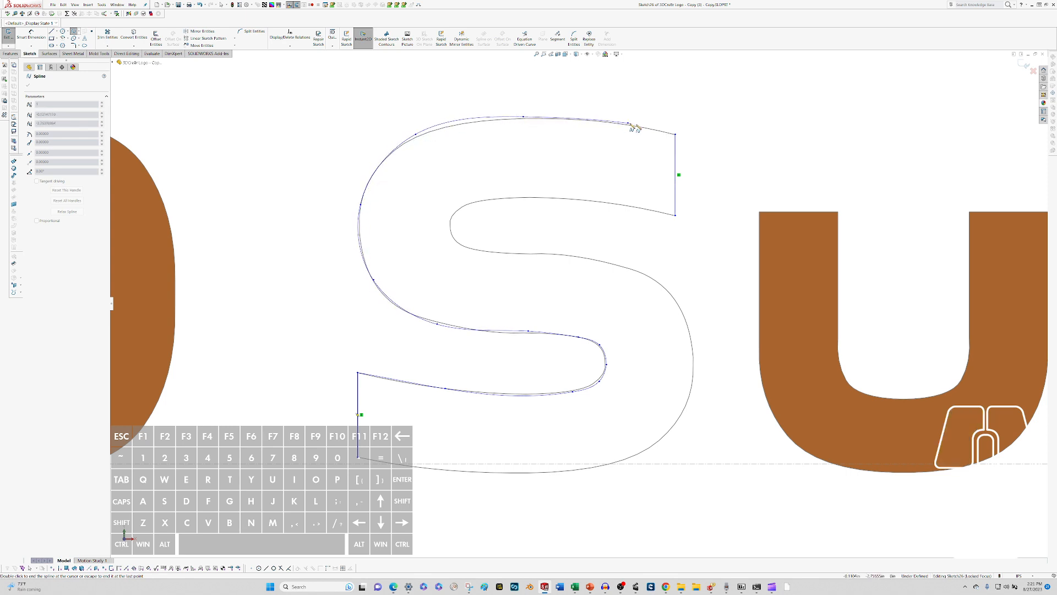
double_click(676, 135)
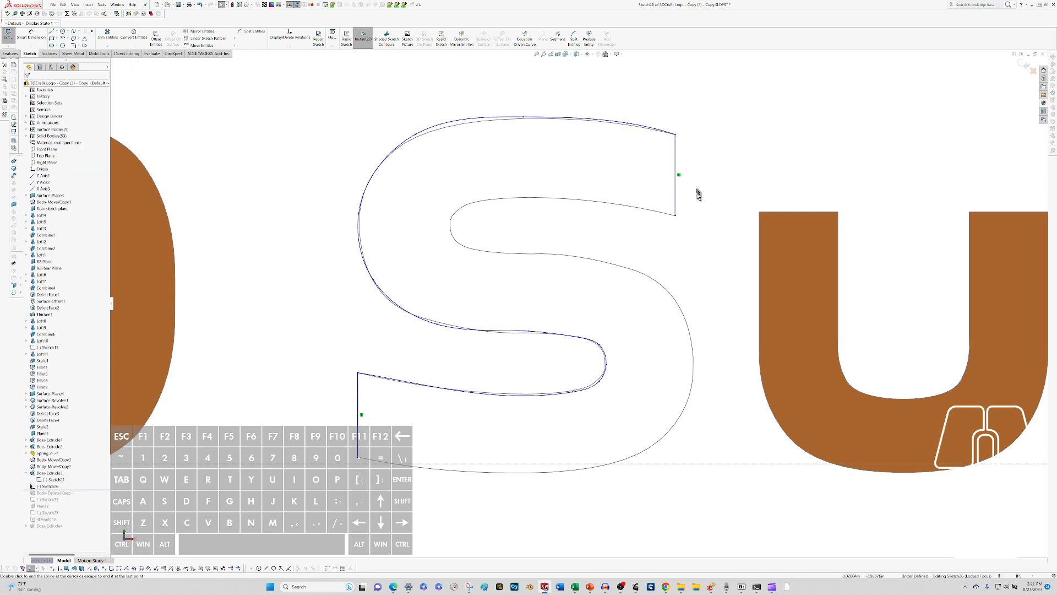
- Fit the new spline to the top and left side of the "S" by moving its control polygon points
left_click(514, 332)
key("ctrl+shift+p")
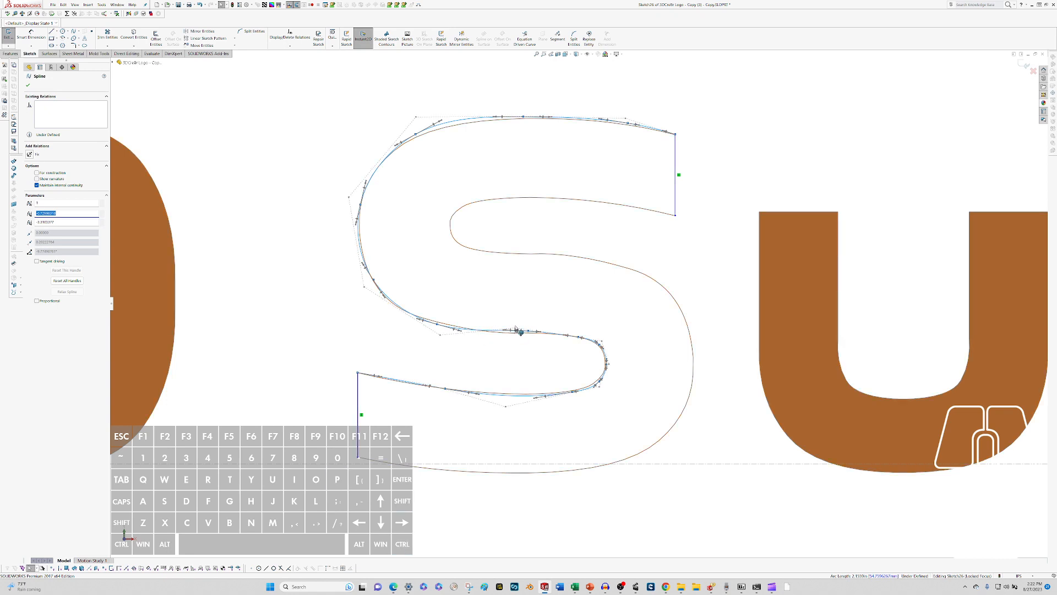
left_click(518, 332)
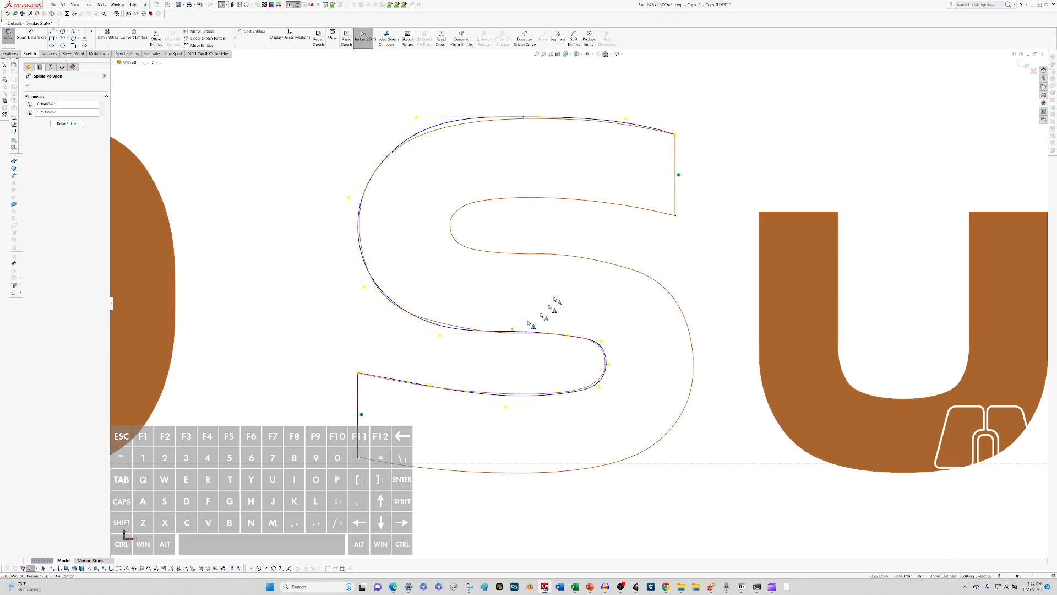
left_click_drag(517, 333, 434, 332)
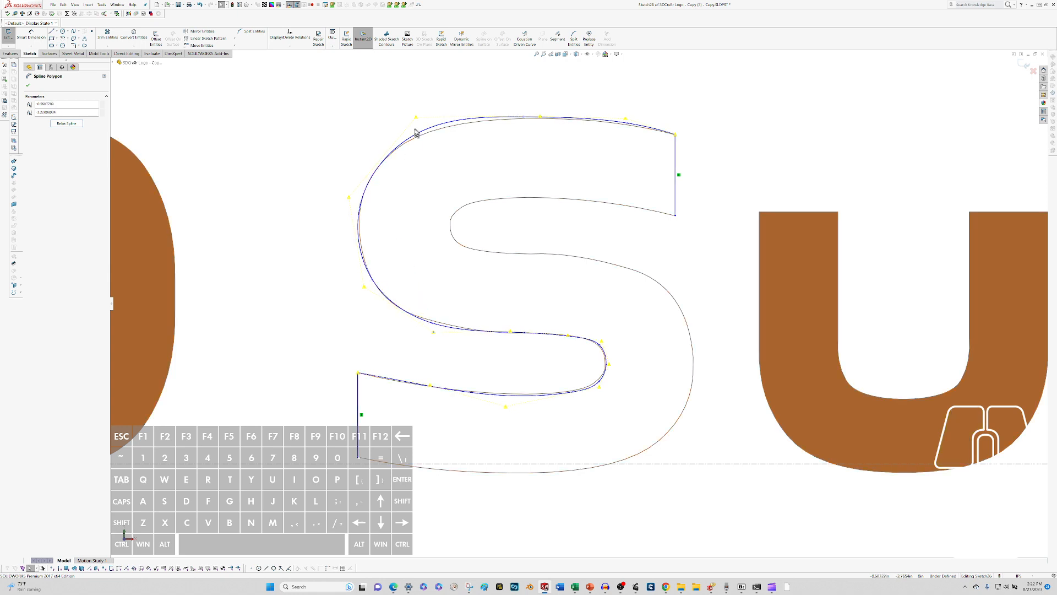
left_click_drag(417, 120, 408, 125)
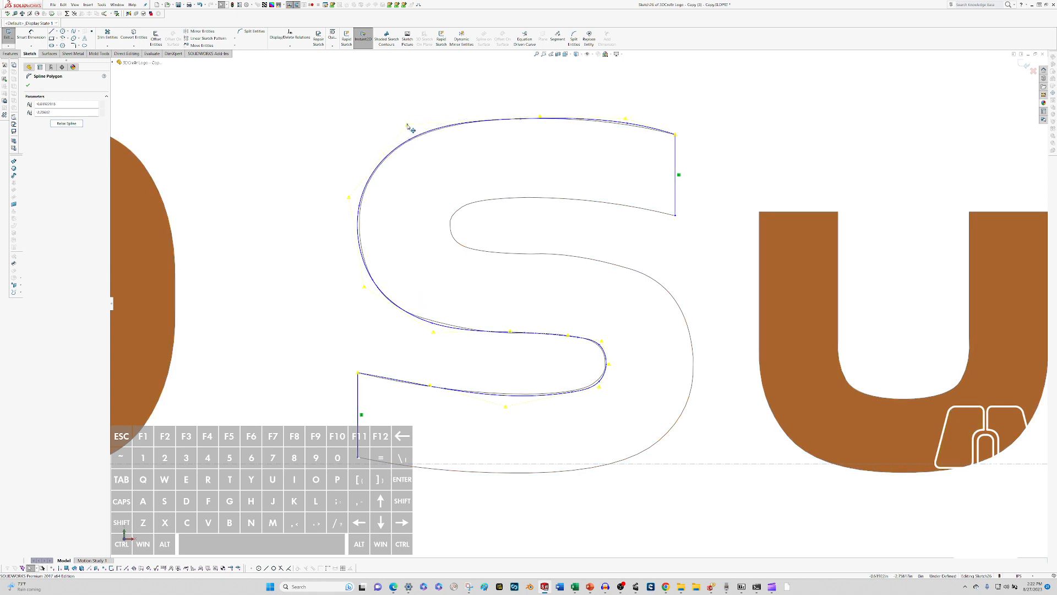
left_click_drag(626, 119, 625, 123)
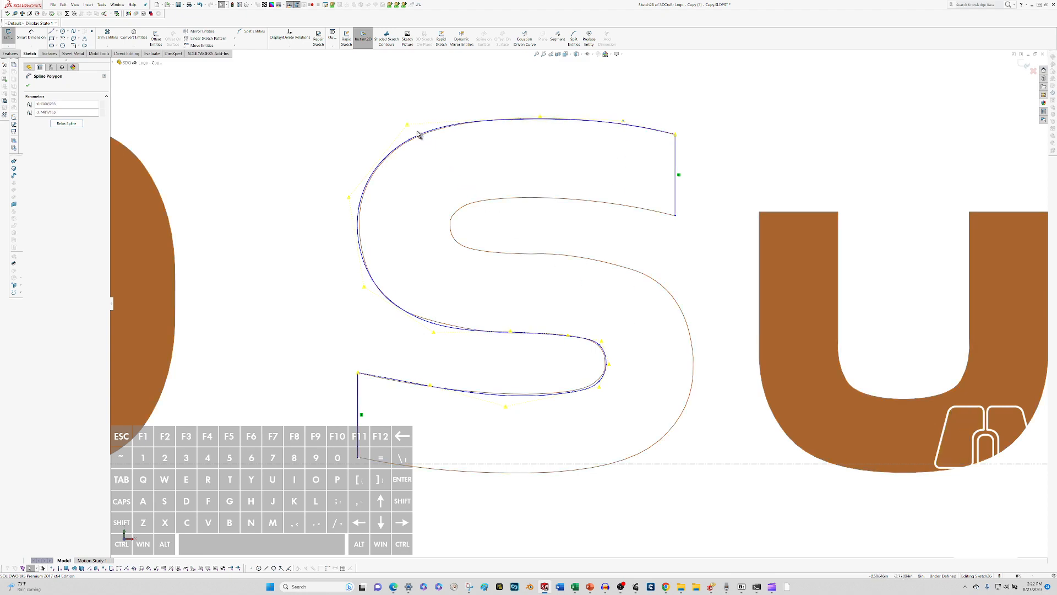
left_click_drag(410, 128, 412, 129)
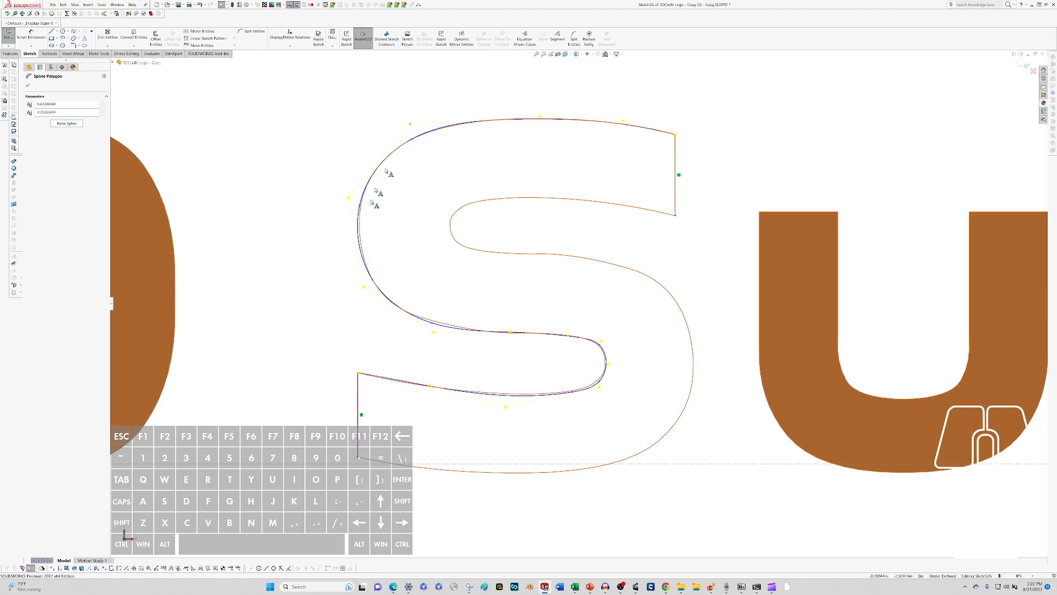
left_click_drag(349, 200, 351, 193)
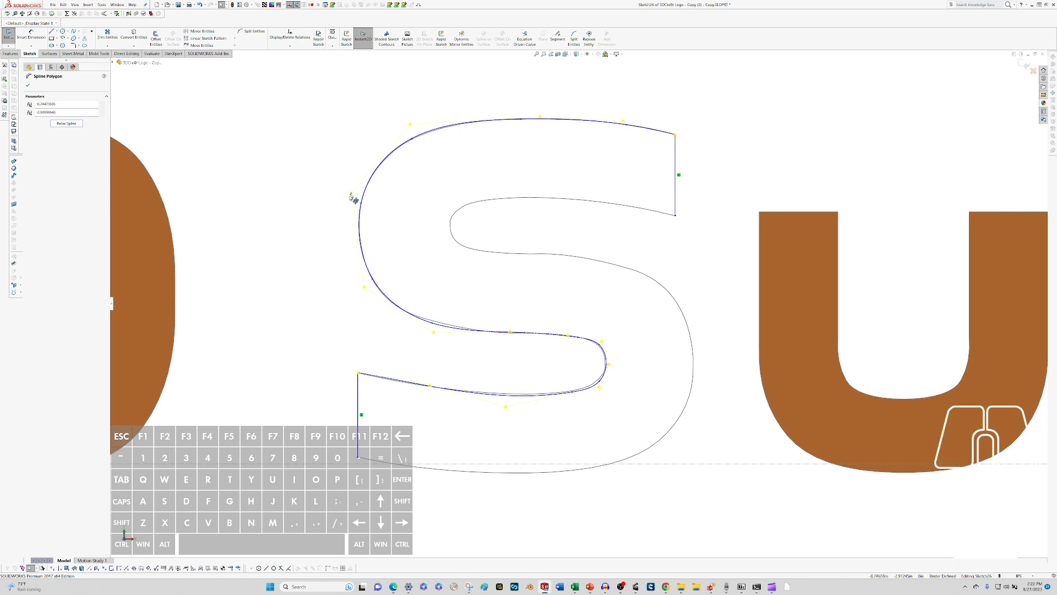
- Move the spline's control polygon points at the lower-left bend and around the lower inner curve onto the "S" outline
left_click_drag(438, 337, 427, 330)
left_click_drag(512, 335, 502, 336)
left_click_drag(427, 329, 421, 326)
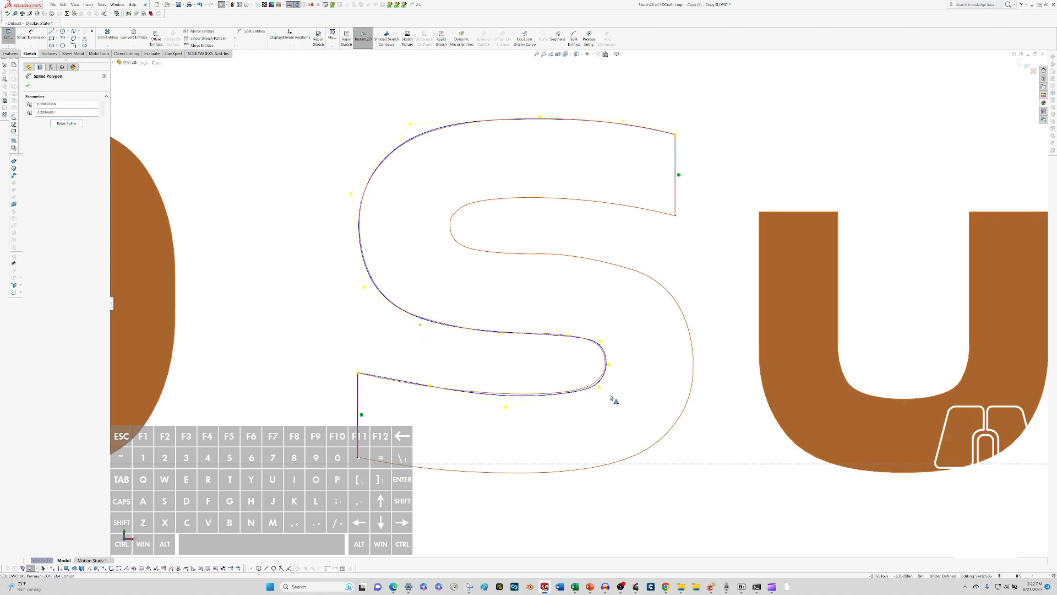
left_click_drag(603, 389, 601, 390)
left_click_drag(606, 344, 562, 335)
left_click_drag(505, 406, 499, 404)
left_click_drag(430, 385, 419, 387)
left_click_drag(596, 387, 598, 391)
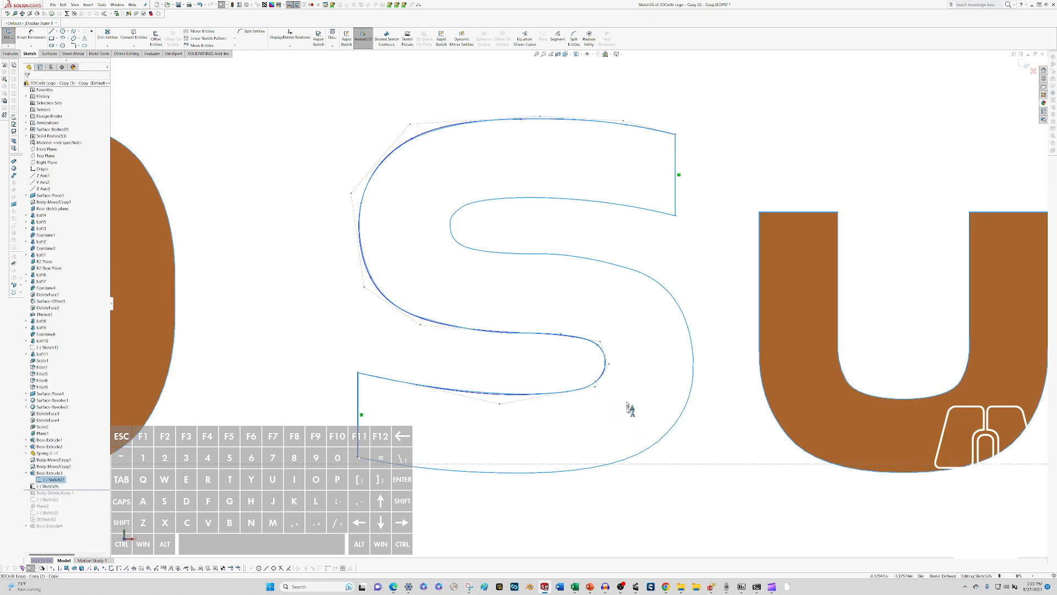
- Fine-tune the control point at the upper-left bend of the "S" and save the part
left_click(412, 126)
left_click_drag(412, 126, 410, 125)
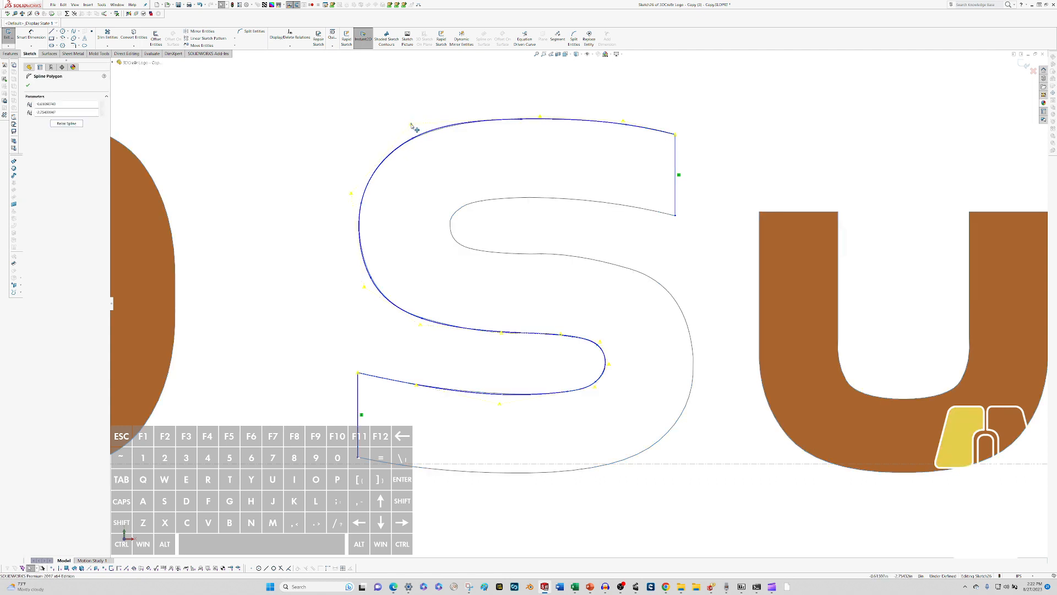
left_click(604, 226)
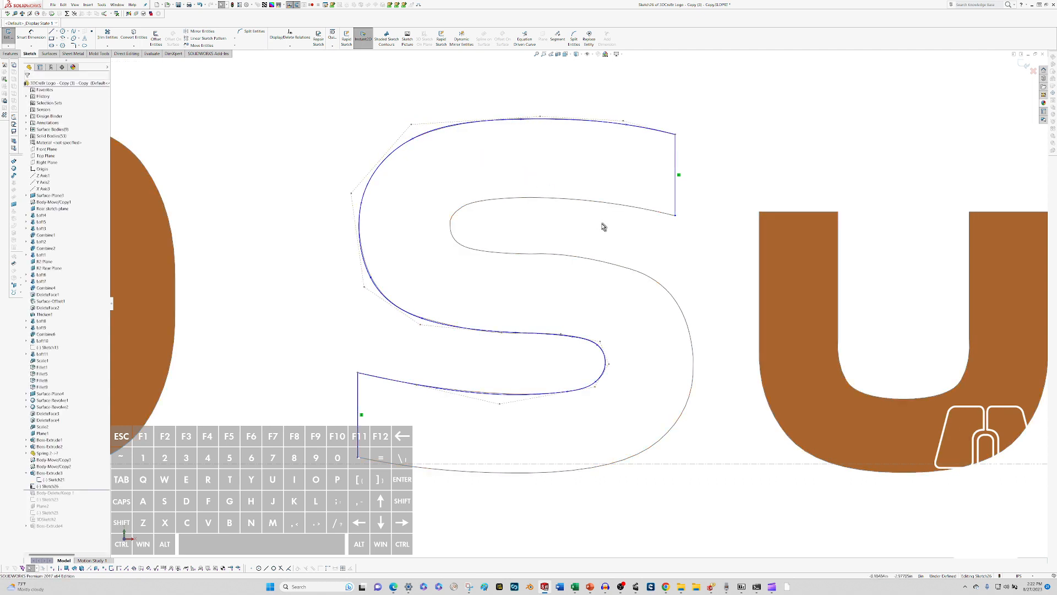
key("ctrl")
key("ctrl+s")
key("ctrl+s")
- Trace a second spline from the right line's lower end around the upper inner curve, right side and bottom to the left line's lower end
left_click(675, 216)
left_click(626, 206)
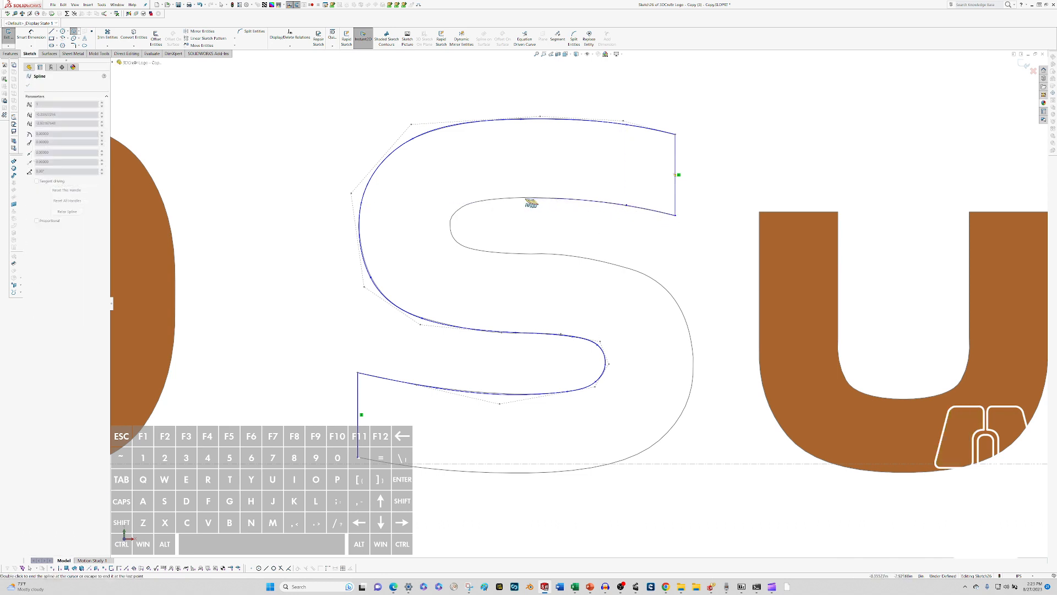
left_click(523, 197)
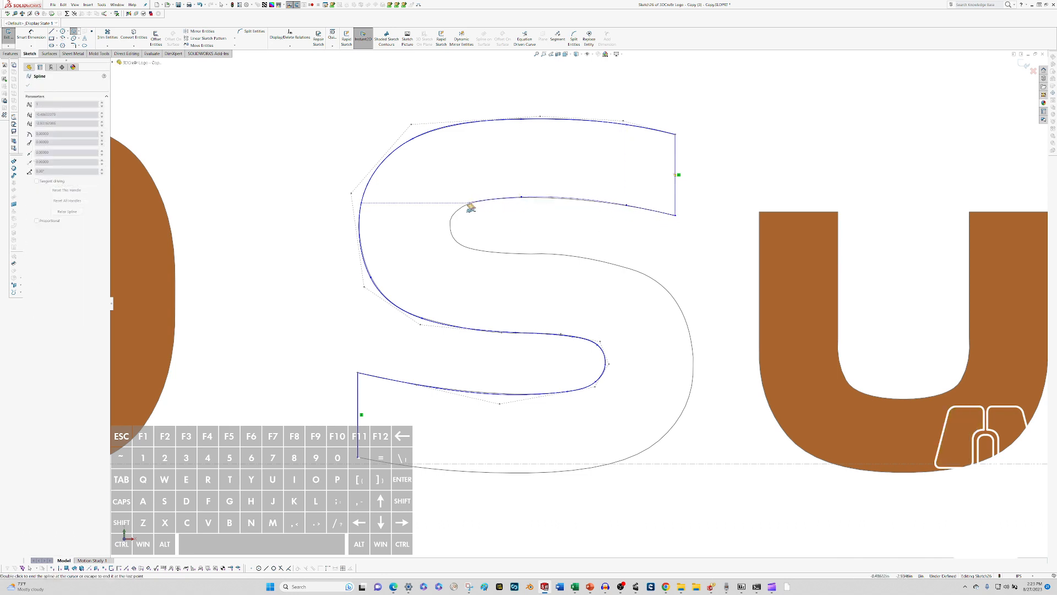
left_click(467, 203)
left_click(452, 215)
left_click(450, 229)
left_click(463, 245)
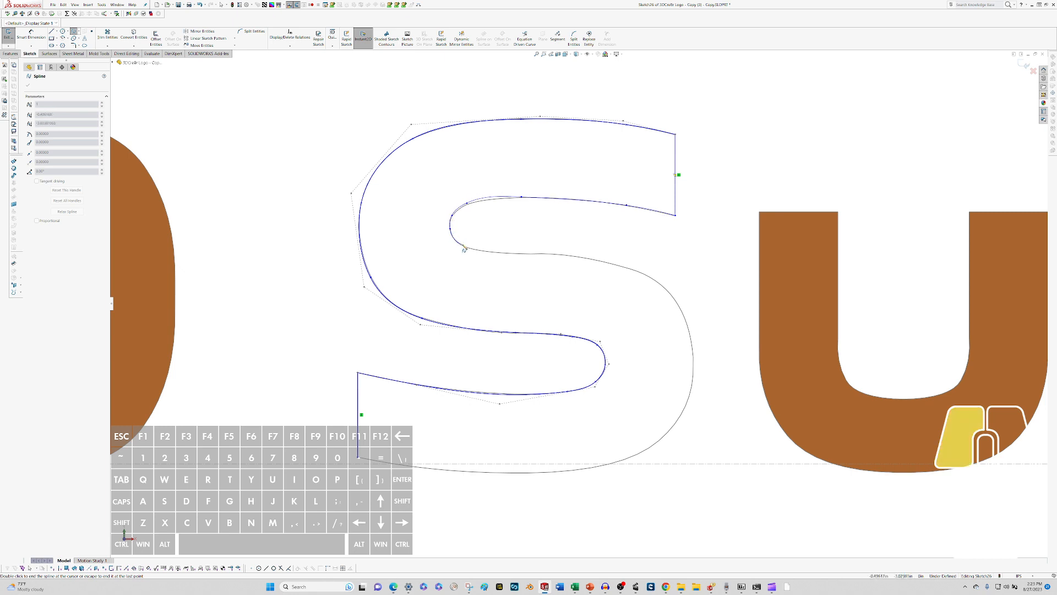
left_click(493, 253)
left_click(539, 254)
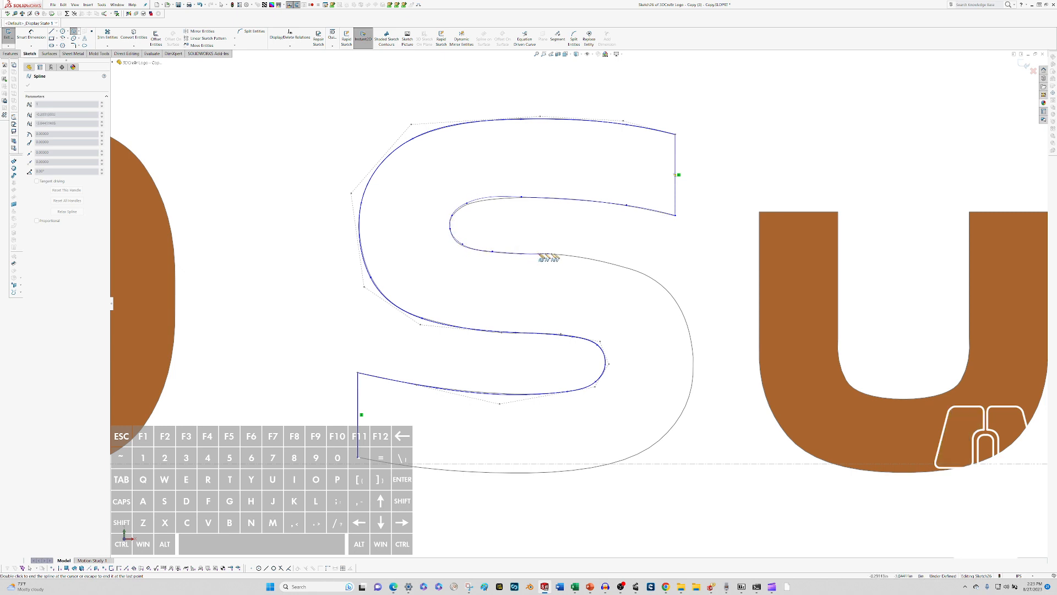
left_click(658, 283)
left_click(691, 334)
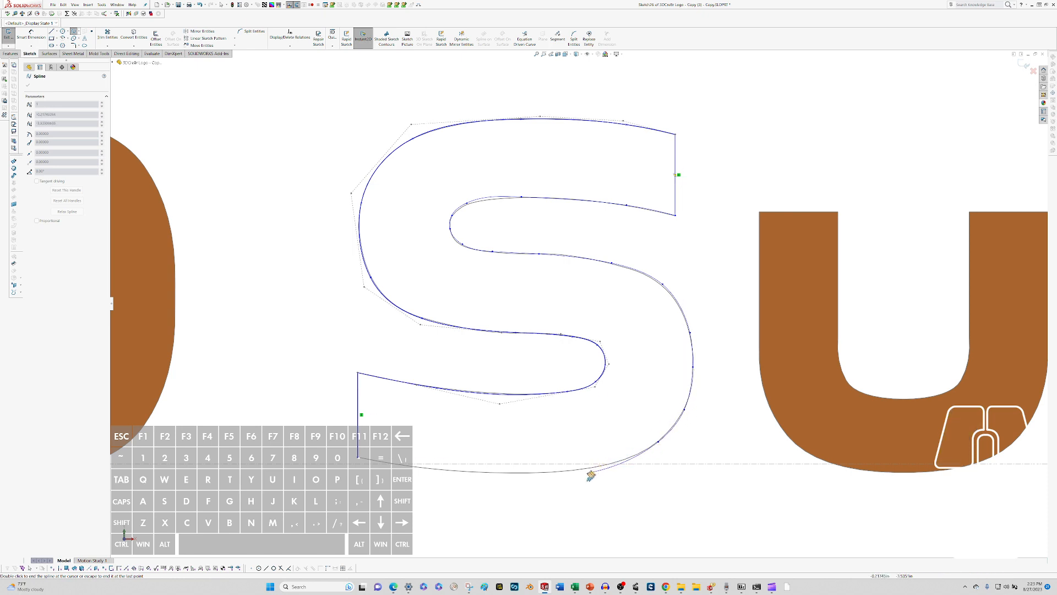
left_click(459, 471)
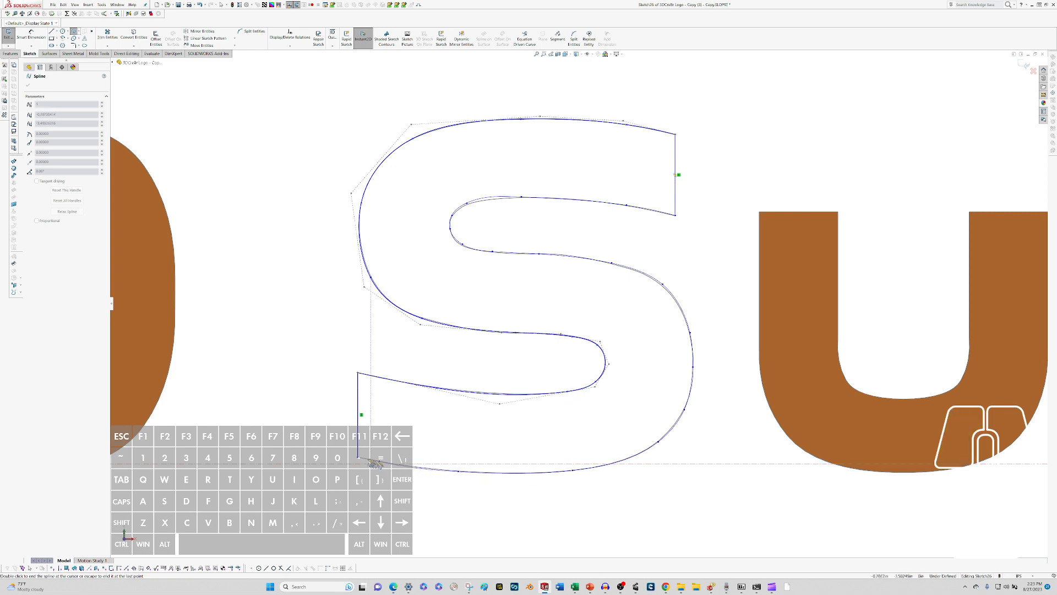
left_click(358, 457)
key("Escape")
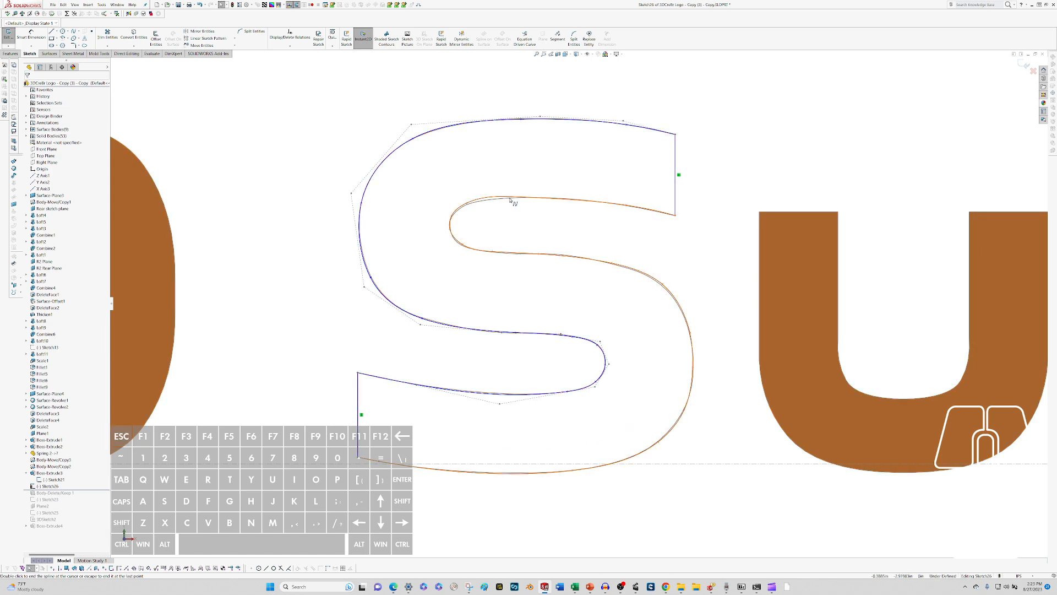
- Fit the second spline to the upper edge of the upper inner curve by moving its control polygon points
left_click(491, 199)
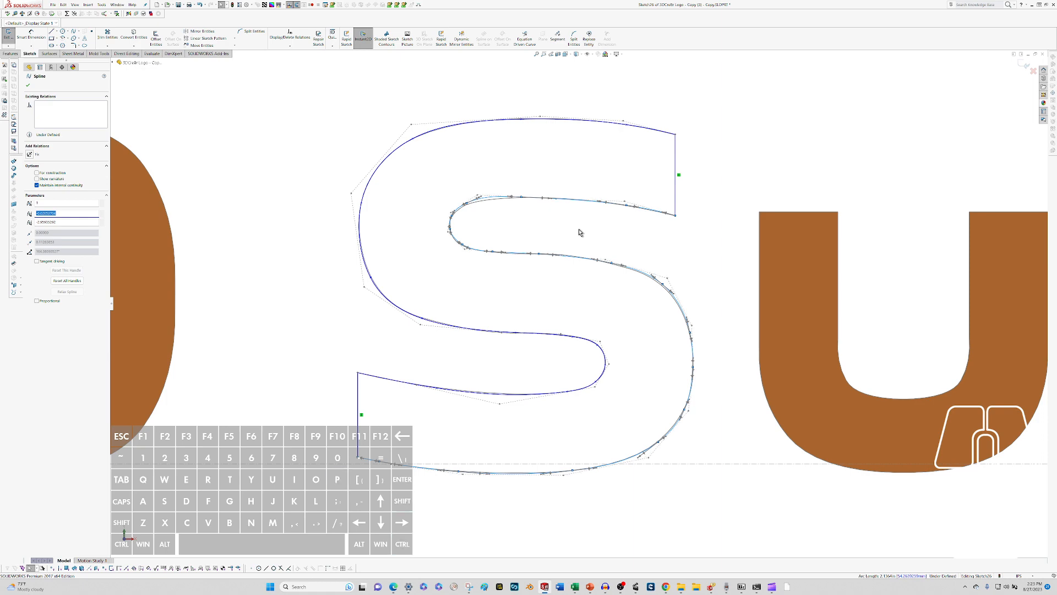
scroll(501, 210, "down", 3)
scroll(498, 211, "down", 2)
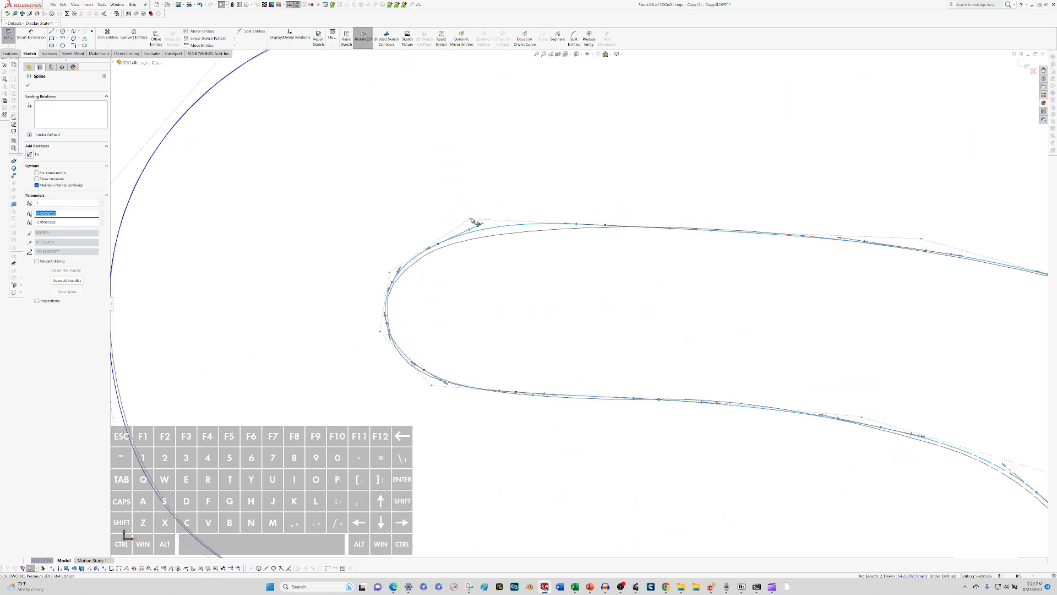
left_click(472, 224)
left_click_drag(470, 223, 477, 229)
scroll(476, 229, "up", 3)
scroll(781, 297, "down", 3)
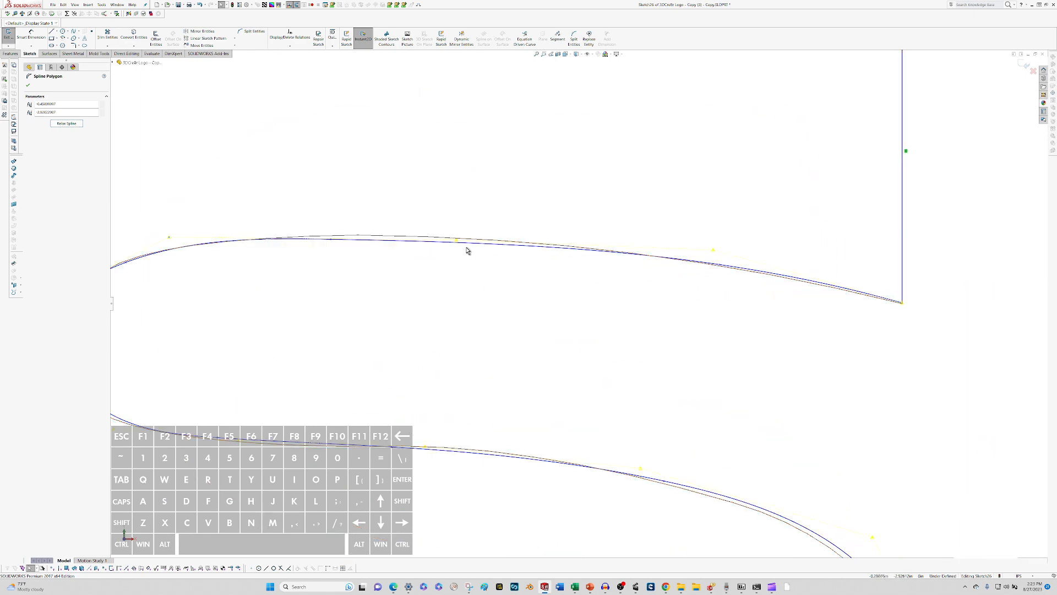
left_click_drag(457, 243, 447, 231)
scroll(578, 297, "up", 2)
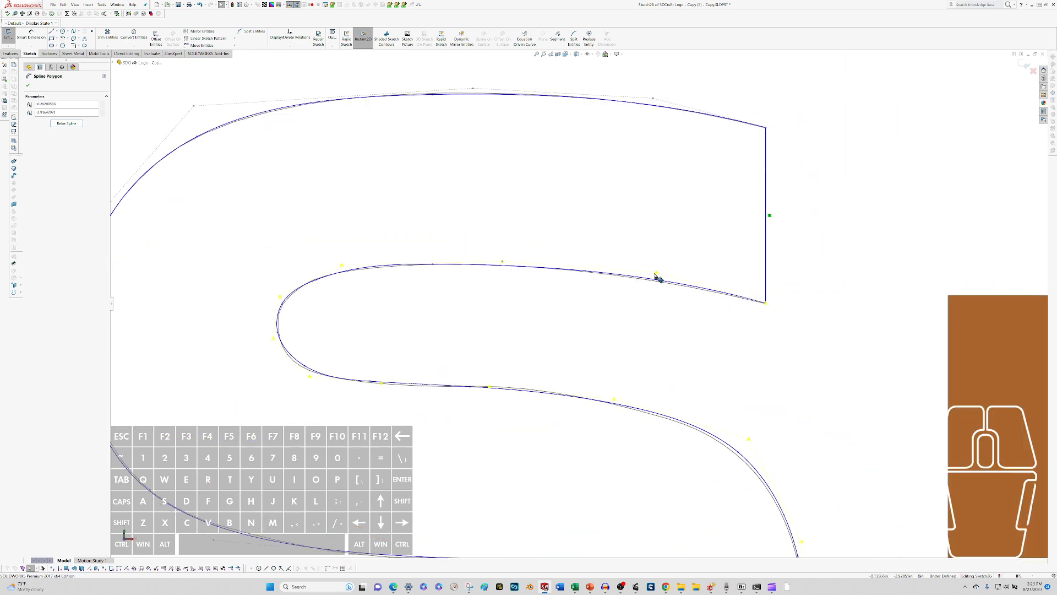
left_click(658, 277)
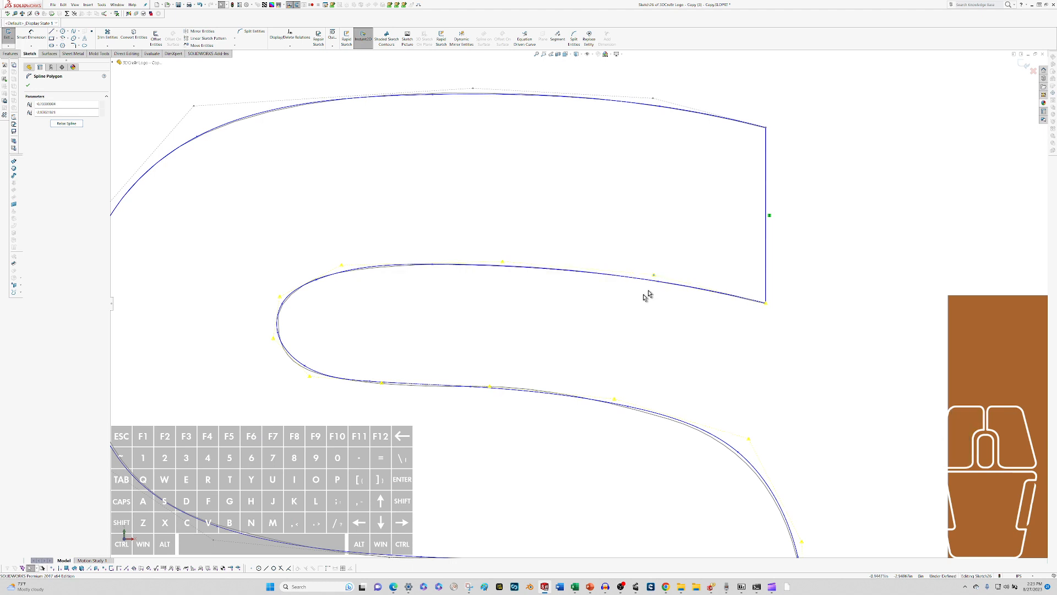
- Move the second spline's control polygon points around the upper inner curve's left bend and lower edge onto the "S" outline
scroll(273, 348, "down", 2)
scroll(389, 306, "up", 2)
scroll(507, 292, "down", 2)
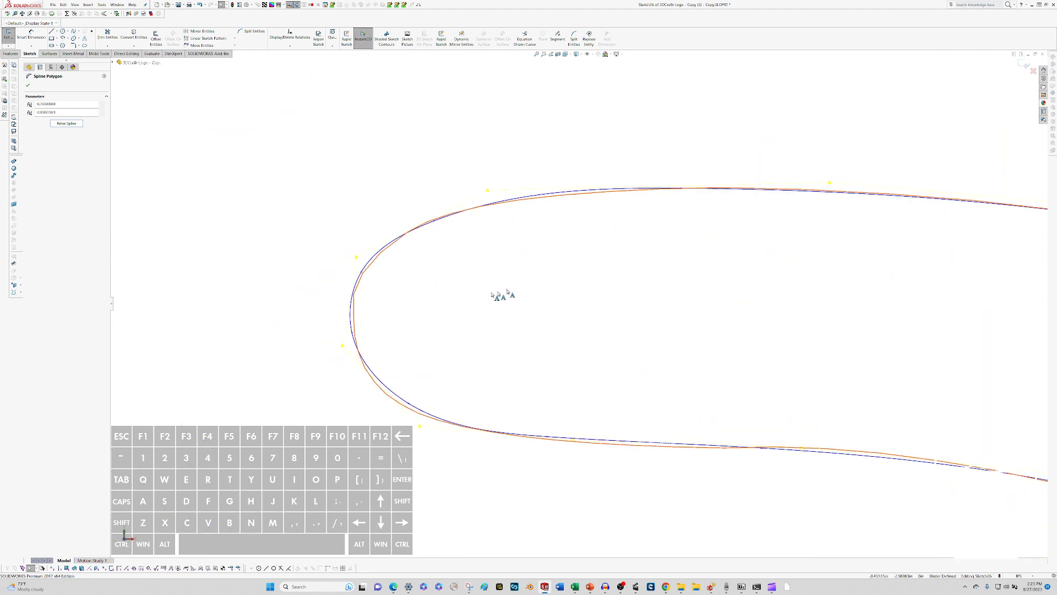
left_click_drag(357, 258, 361, 254)
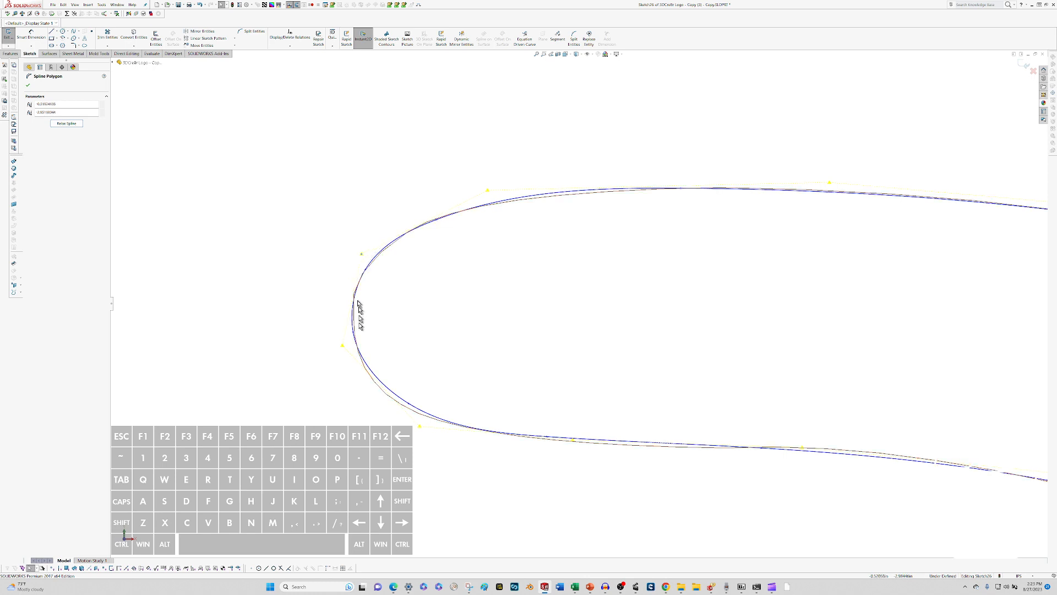
left_click_drag(422, 429, 408, 429)
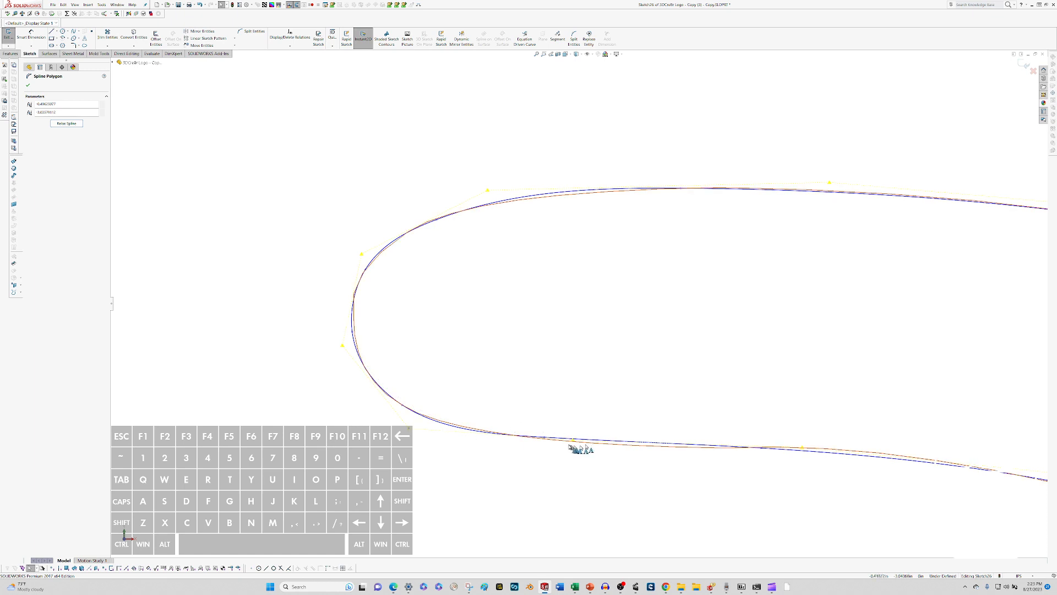
left_click_drag(573, 441, 572, 436)
left_click_drag(574, 441, 575, 439)
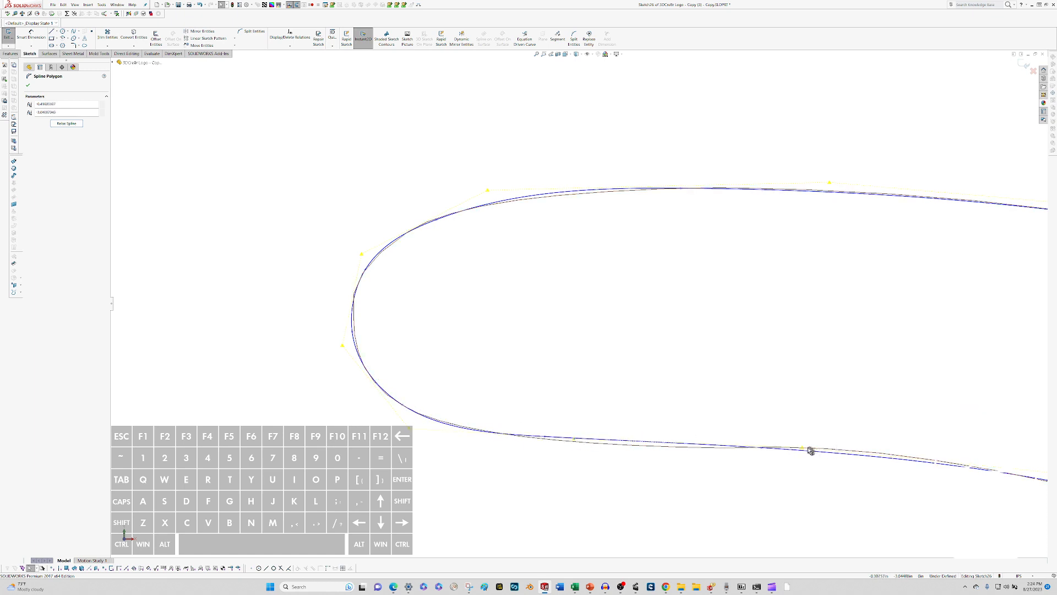
- Adjust the second spline's control points from the upper inner curve's lower edge to the upper-right shoulder to match the "S" outline
scroll(815, 451, "up", 6)
scroll(881, 422, "down", 4)
left_click_drag(432, 289, 484, 282)
left_click_drag(262, 278, 300, 285)
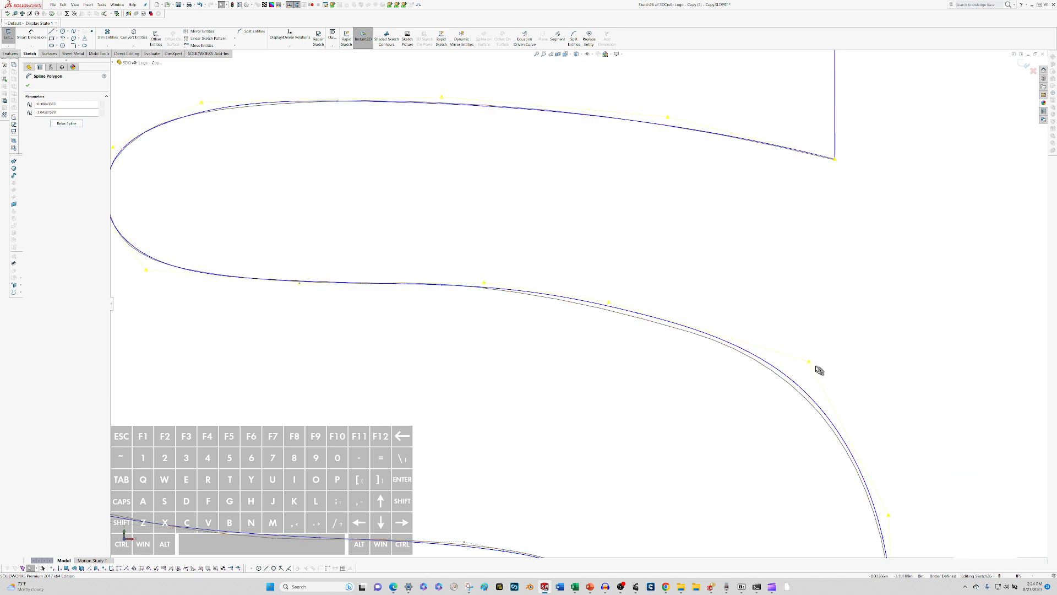
left_click_drag(810, 364, 807, 368)
left_click_drag(607, 303, 607, 306)
- Raise the first spline's control point beneath the lower inner curve to fit that curve's bottom edge to the "S" outline
scroll(625, 316, "up", 3)
scroll(757, 460, "down", 4)
scroll(759, 460, "up", 3)
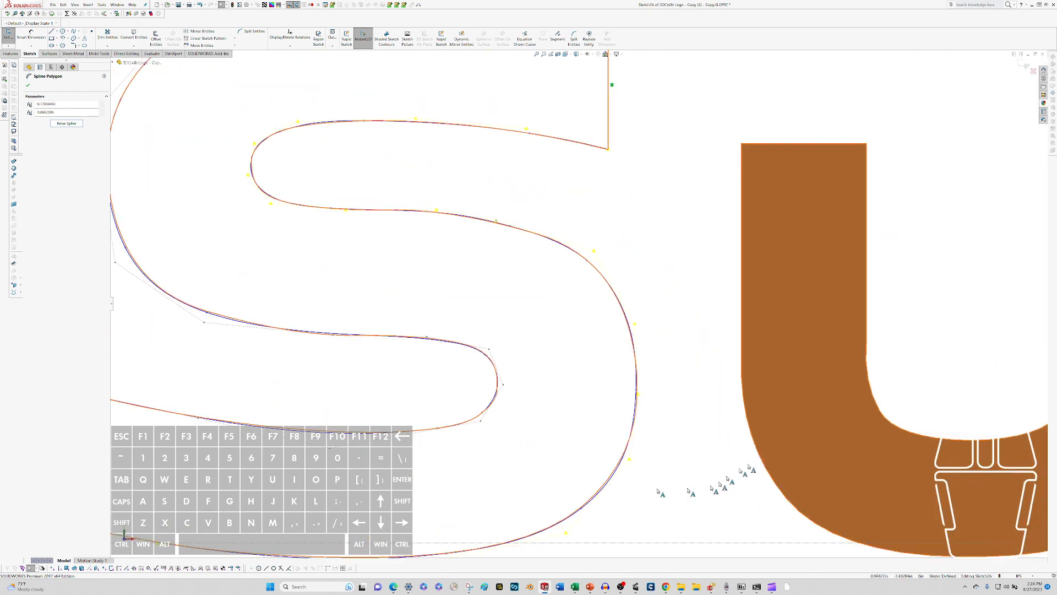
scroll(567, 287, "up", 4)
scroll(421, 332, "down", 3)
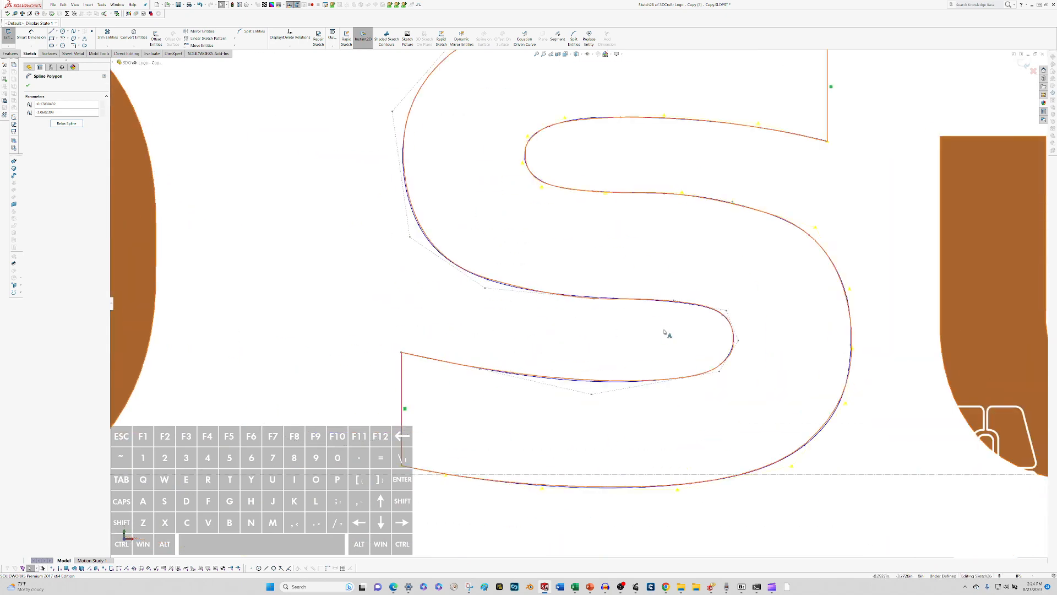
scroll(585, 302, "down", 2)
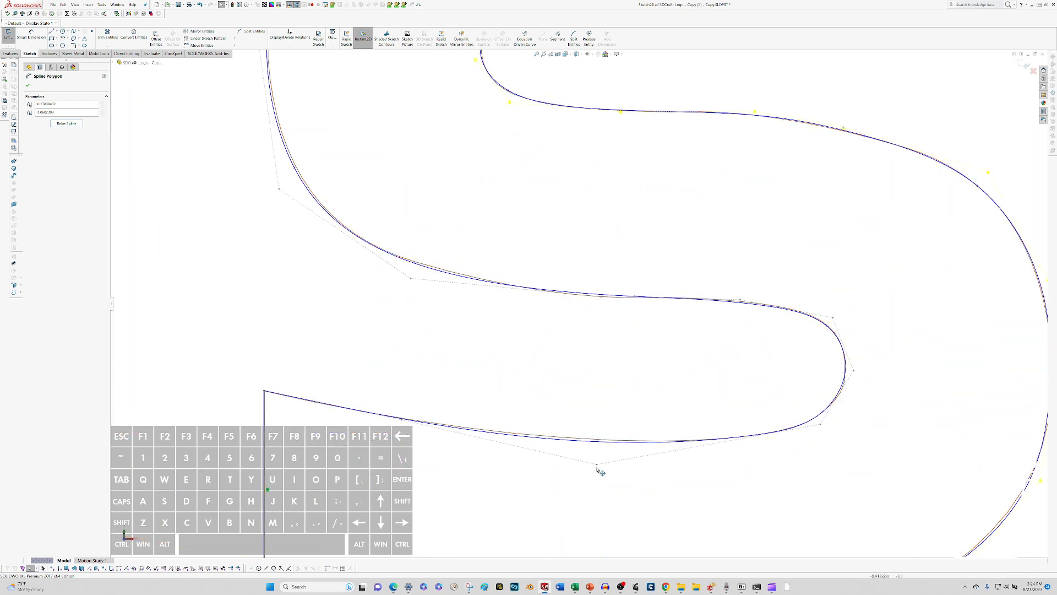
left_click_drag(597, 466, 596, 460)
scroll(776, 422, "up", 1)
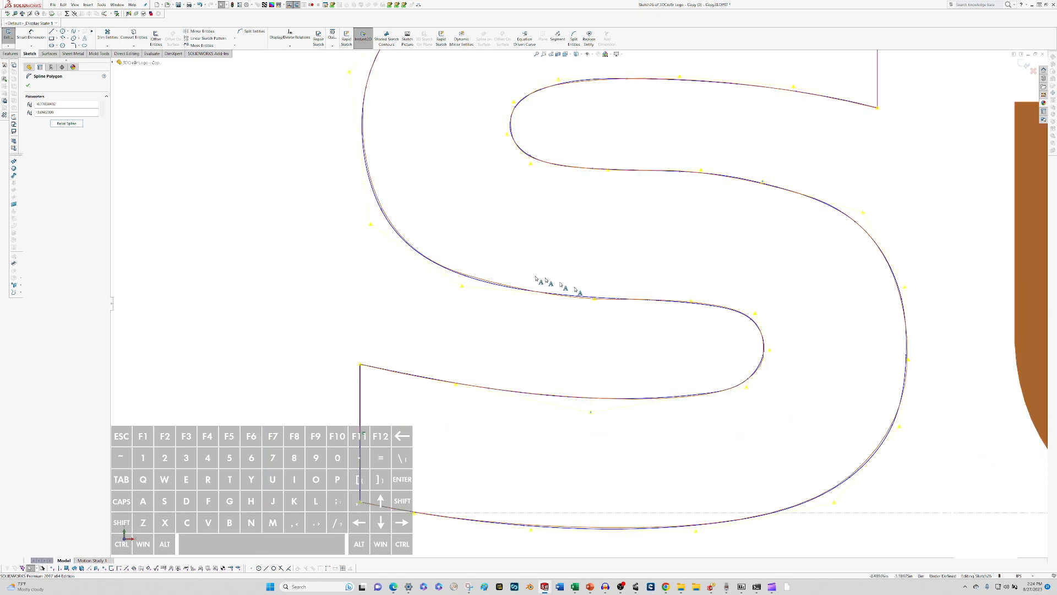
- Fine-tune the first spline's control points from the lower-left bend along the lower inner curve's upper edge to follow the "S" outline
scroll(476, 286, "down", 2)
left_click_drag(477, 300, 474, 295)
scroll(474, 295, "up", 2)
scroll(767, 288, "down", 1)
scroll(622, 352, "down", 2)
left_click_drag(555, 342, 556, 350)
left_click(550, 383)
scroll(551, 384, "up", 2)
scroll(759, 347, "down", 2)
left_click(733, 318)
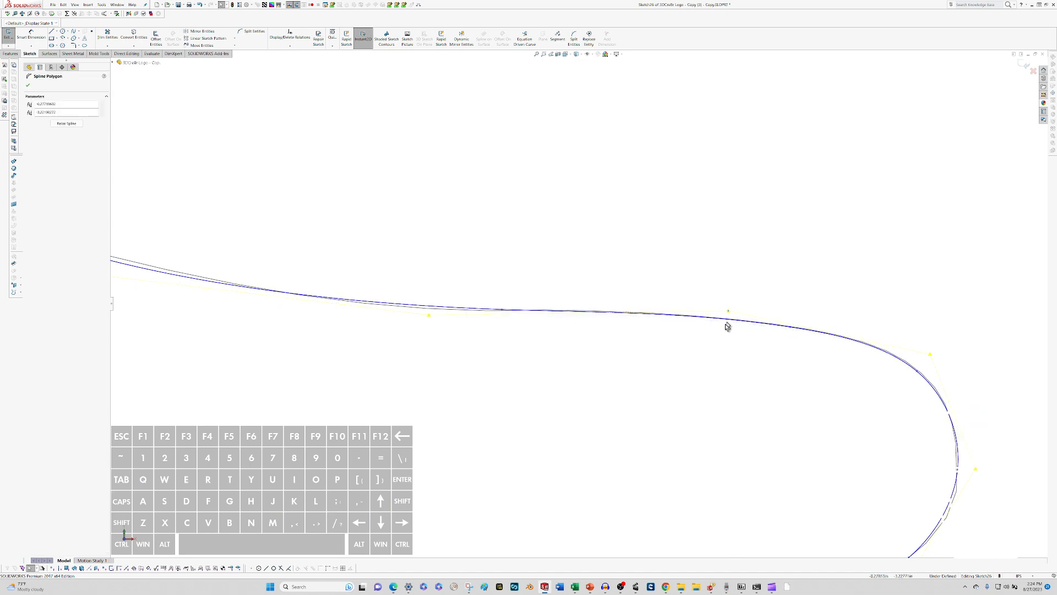